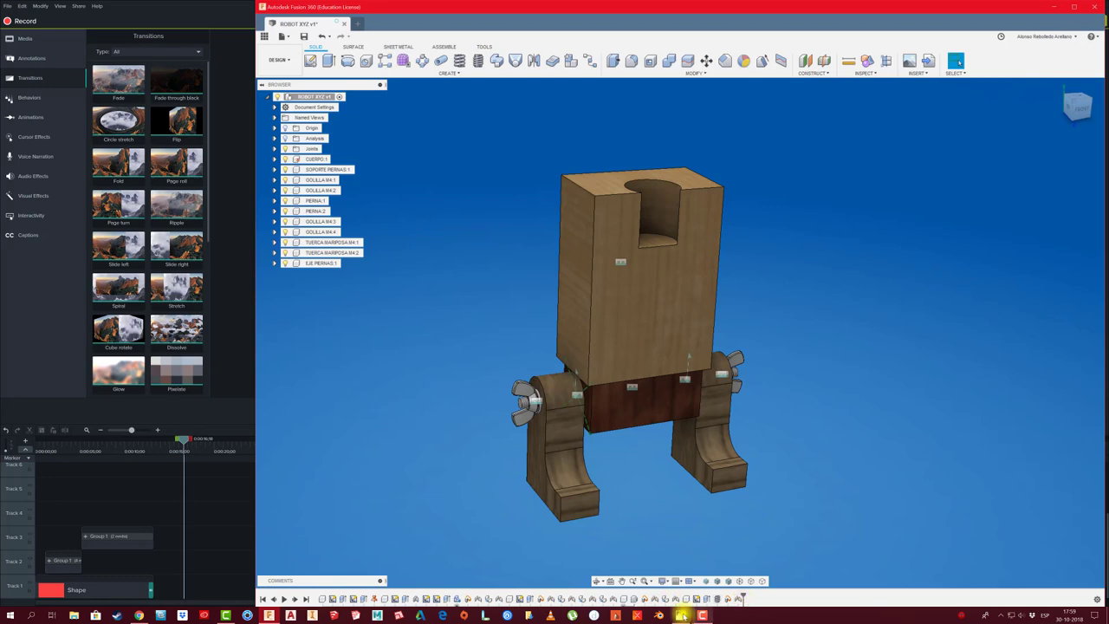
Show the wooden robot reference photo Screenshot_1.jpg beside the Fusion 360 robot design.
click(682, 616)
click(425, 396)
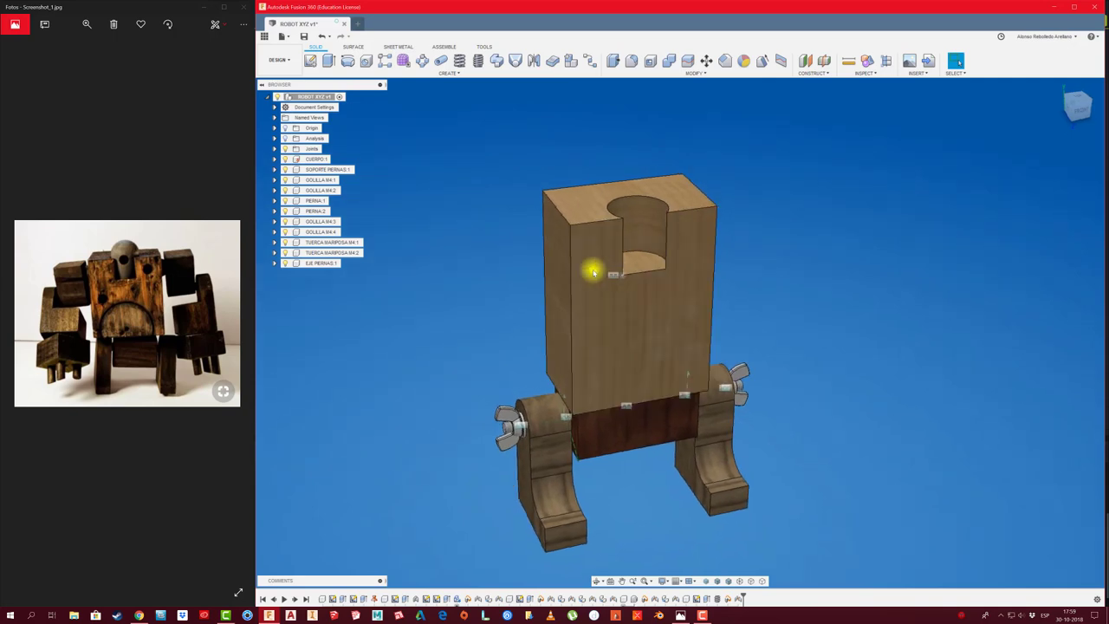
Add a new component named CABEZA under the robot assembly root.
right_click(319, 101)
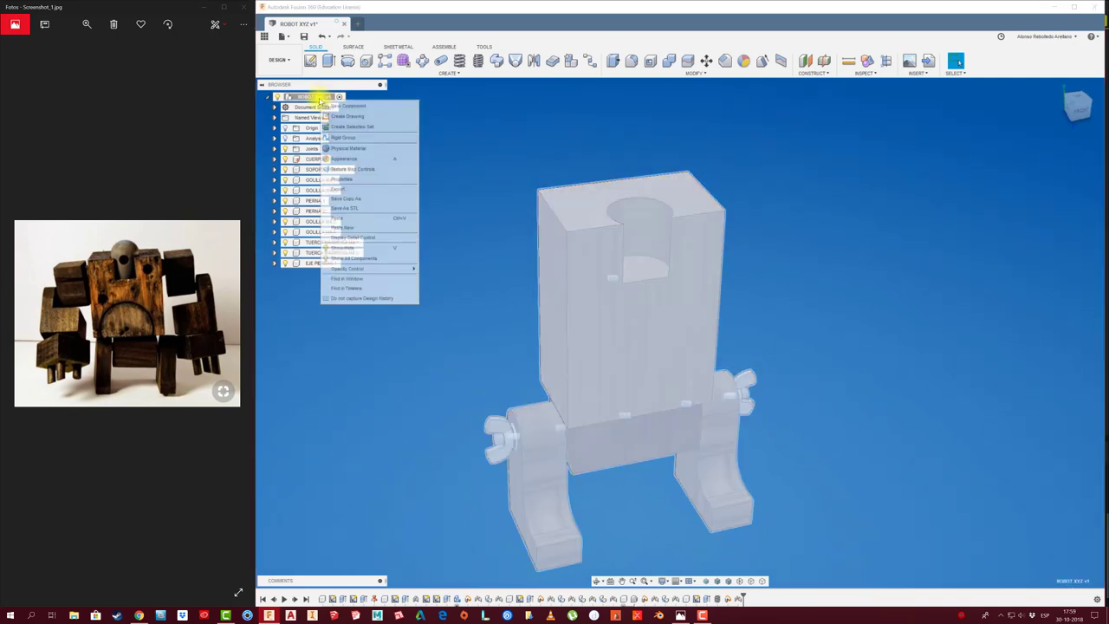
click(347, 103)
text(CABEZA)
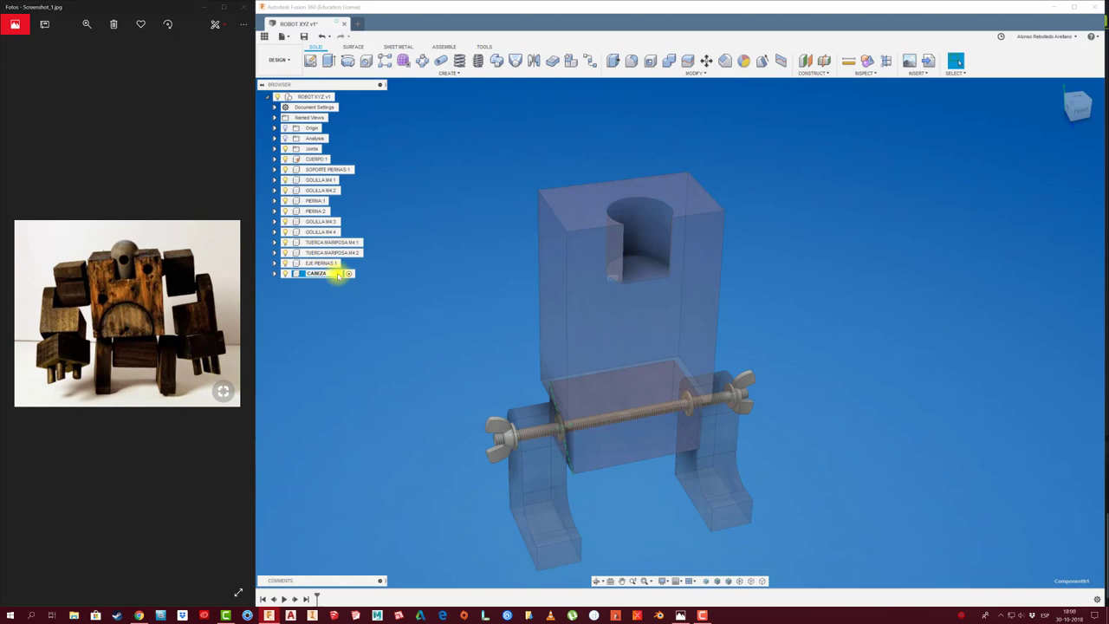
click(430, 286)
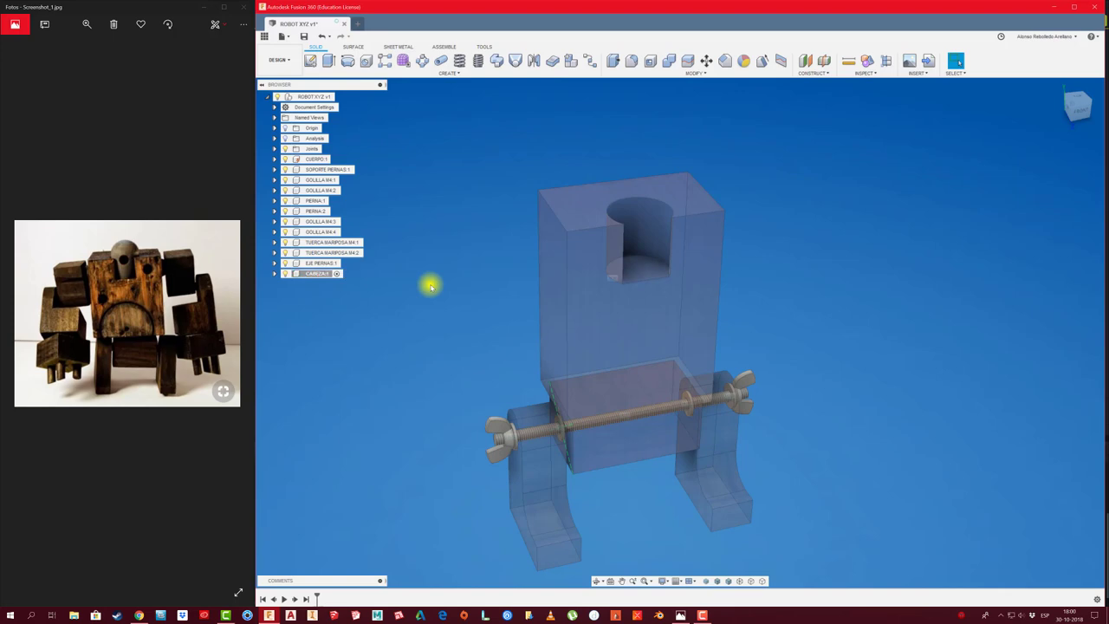
Sketch an 18 mm diameter centre circle on the face inside the body's round opening.
click(310, 60)
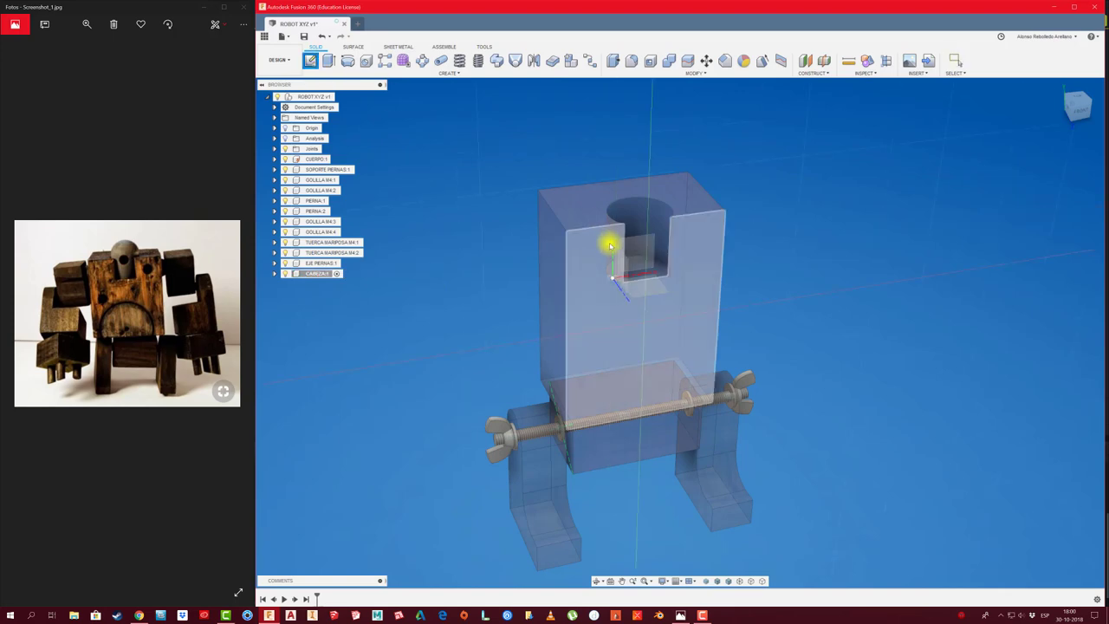
click(660, 269)
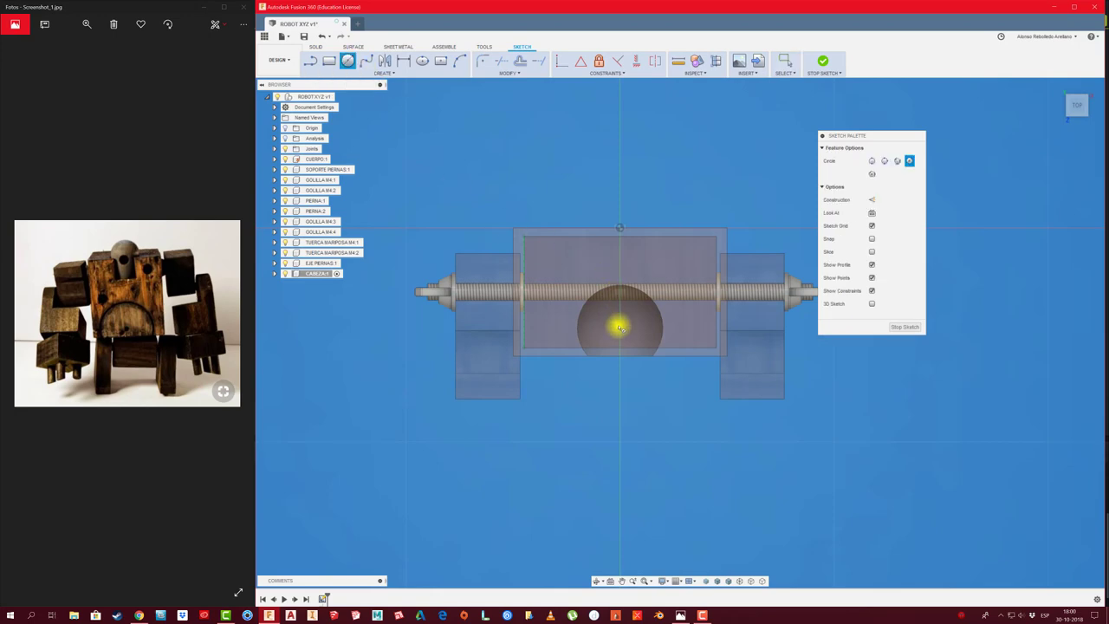
click(620, 330)
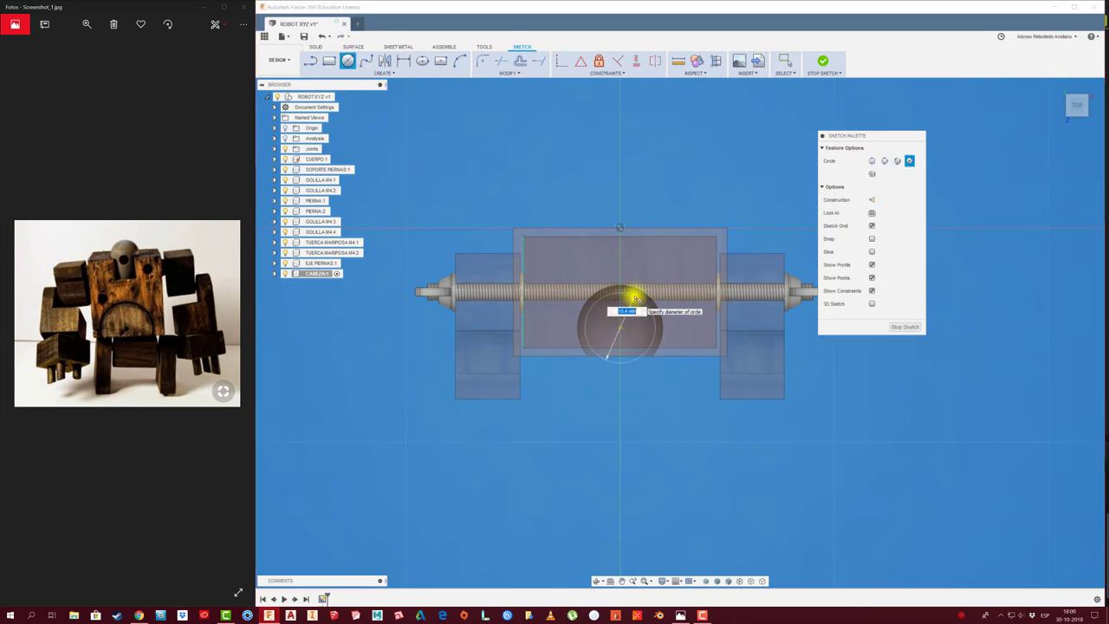
key(Return)
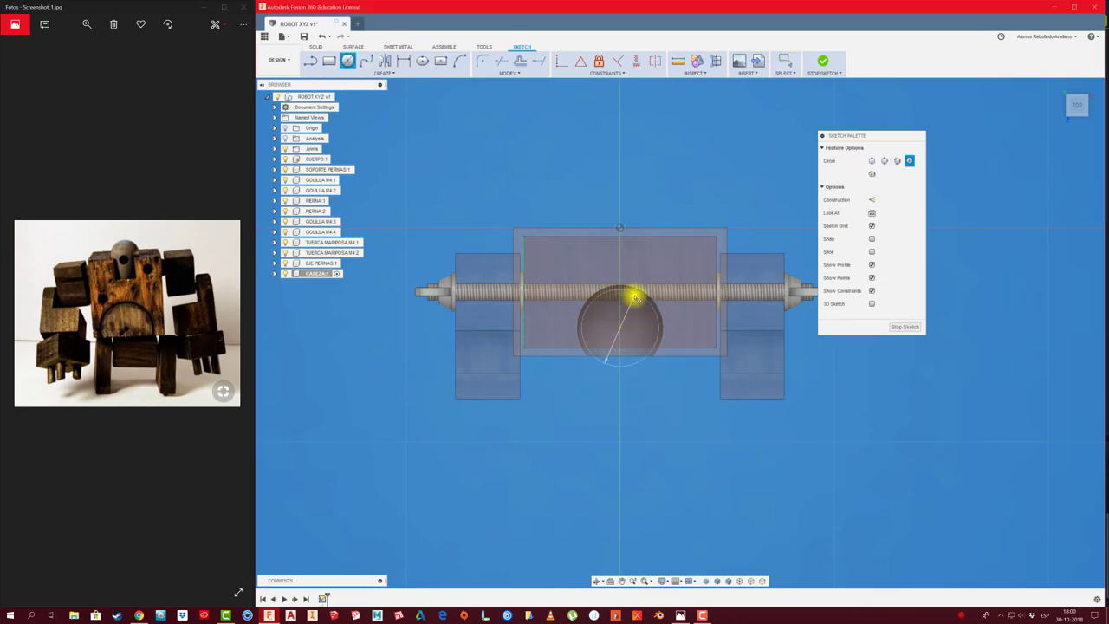
key(Escape)
key(e)
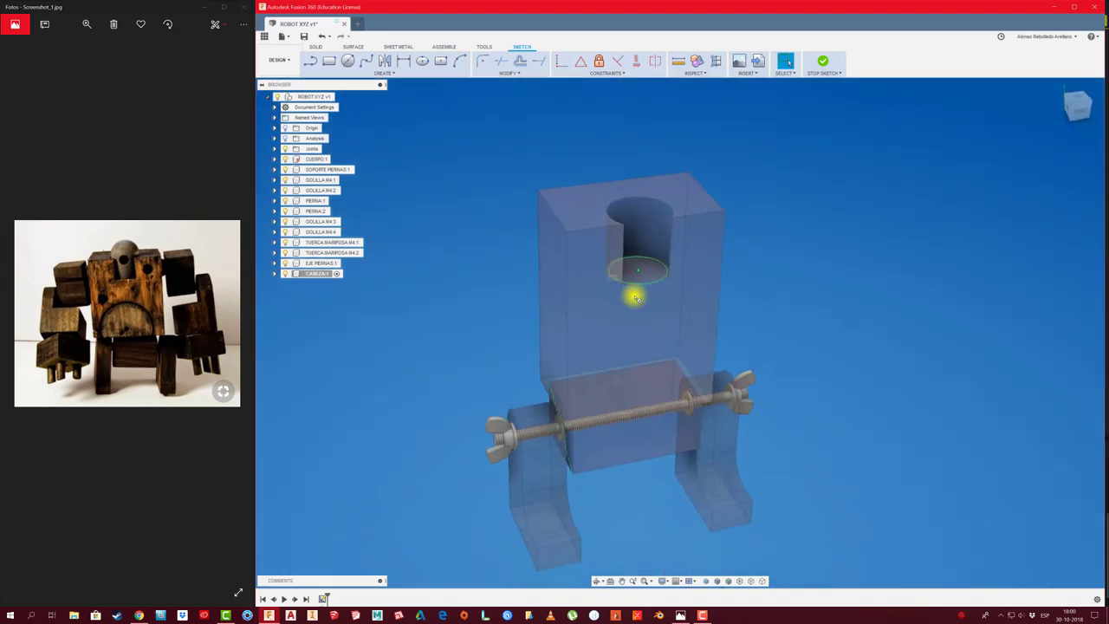
Extrude both circle profiles 30 mm into a new cylinder body.
click(648, 273)
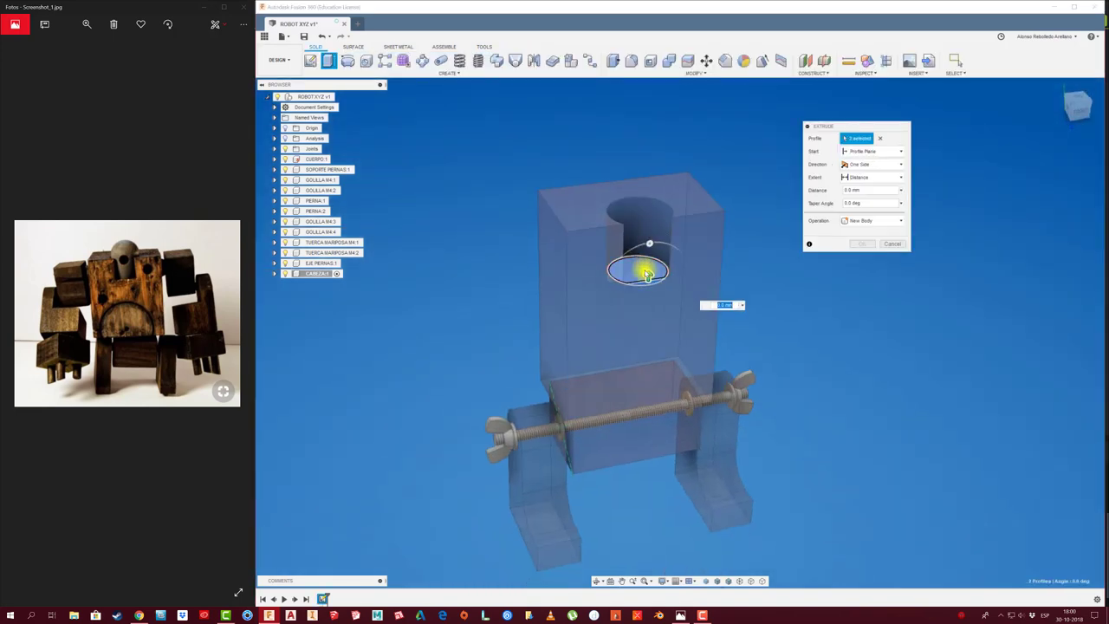
mouse_move(638, 263)
mouse_down()
mouse_move(655, 167)
mouse_move(650, 180)
mouse_up()
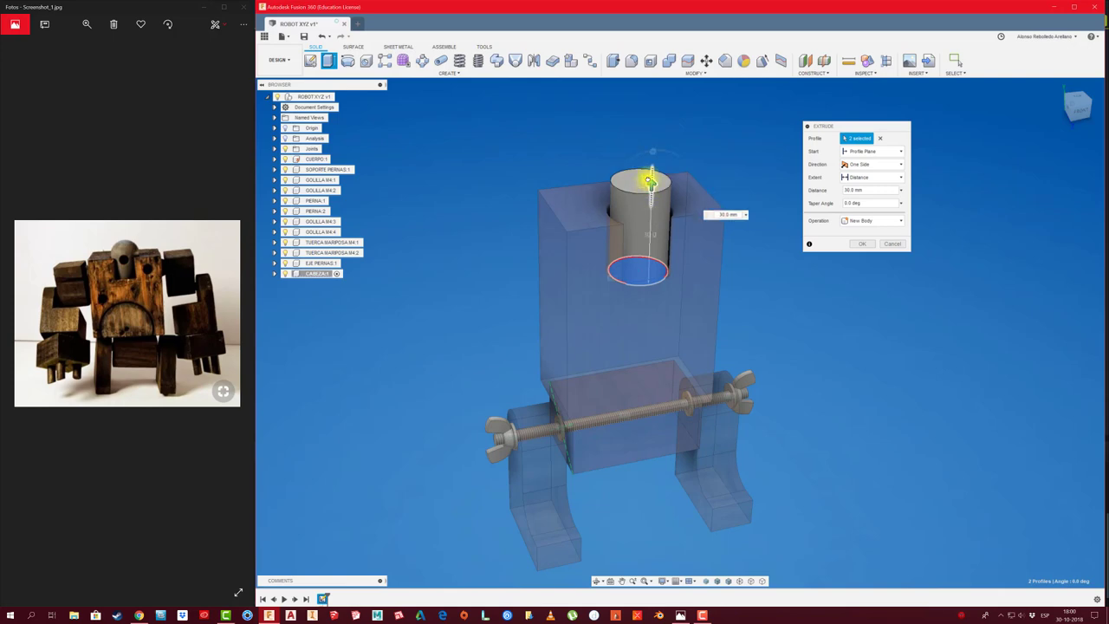
click(862, 244)
Fillet the cylinder's top edge with a 15 mm radius to form a dome.
scroll(775, 154, up, 3)
click(631, 61)
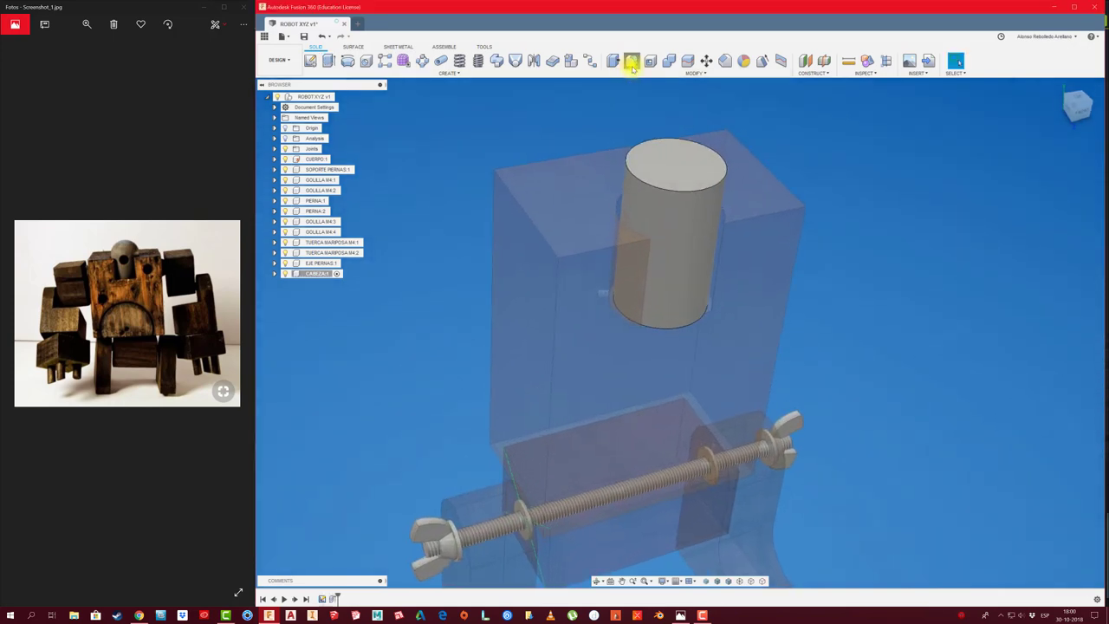
click(683, 193)
text(15)
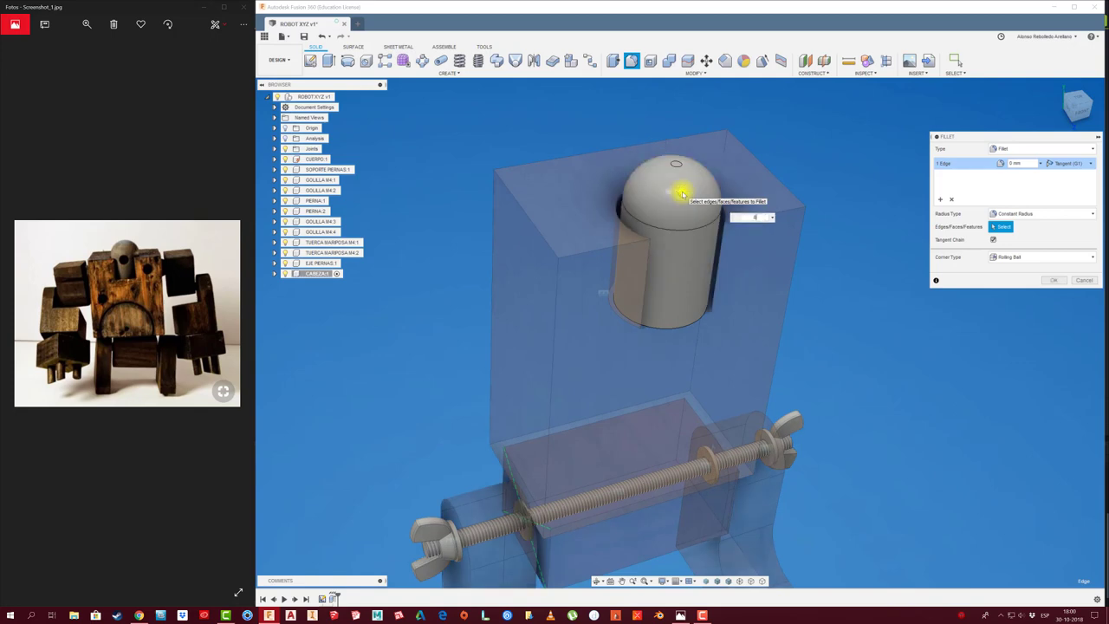
click(1058, 280)
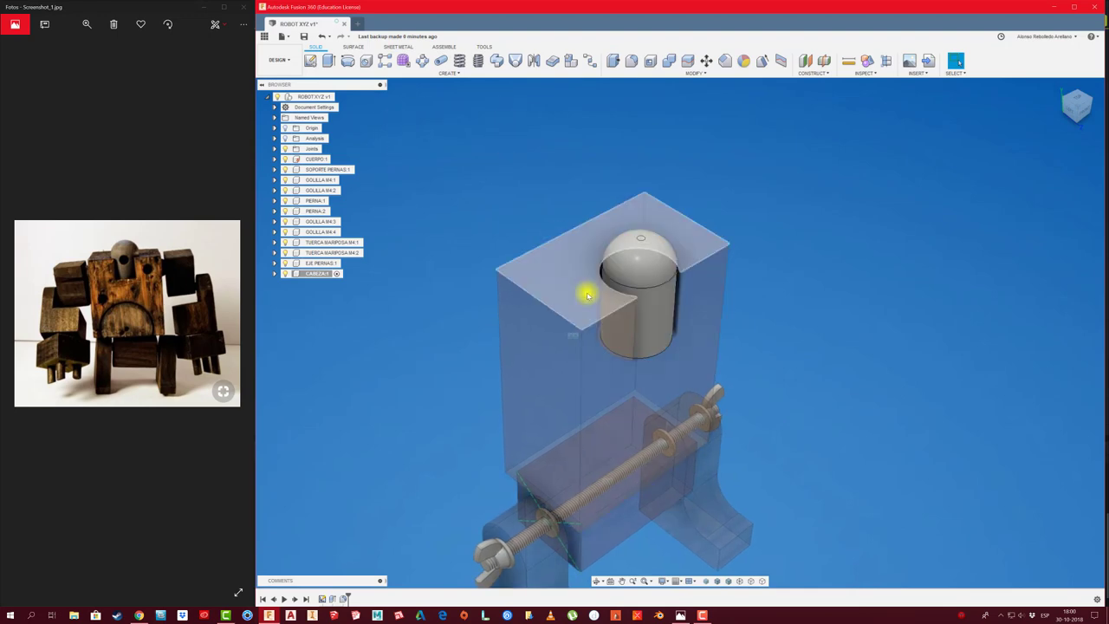
Construct a plane offset 10 mm from the body's side face, beside the head.
click(315, 61)
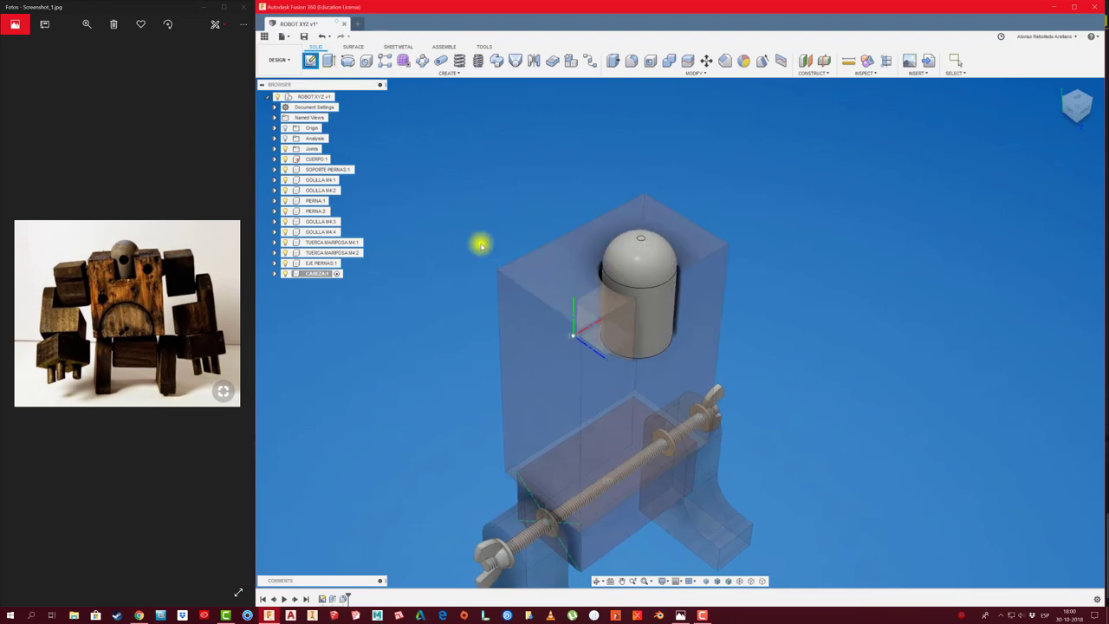
click(615, 351)
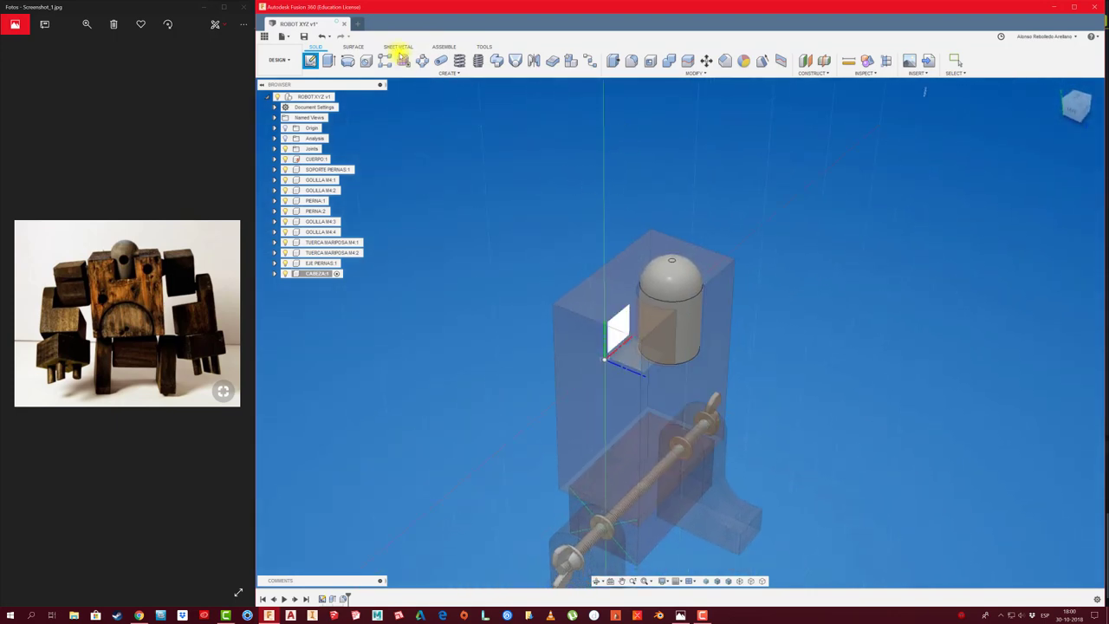
click(805, 61)
click(664, 389)
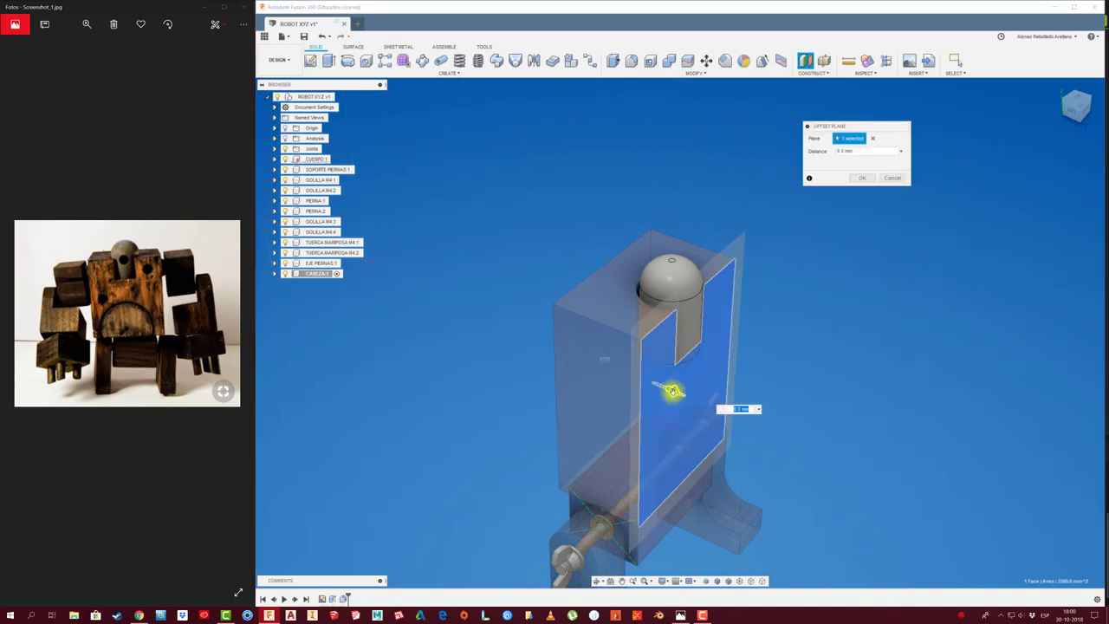
text(10)
shift+middle_drag(839, 299, 861, 185)
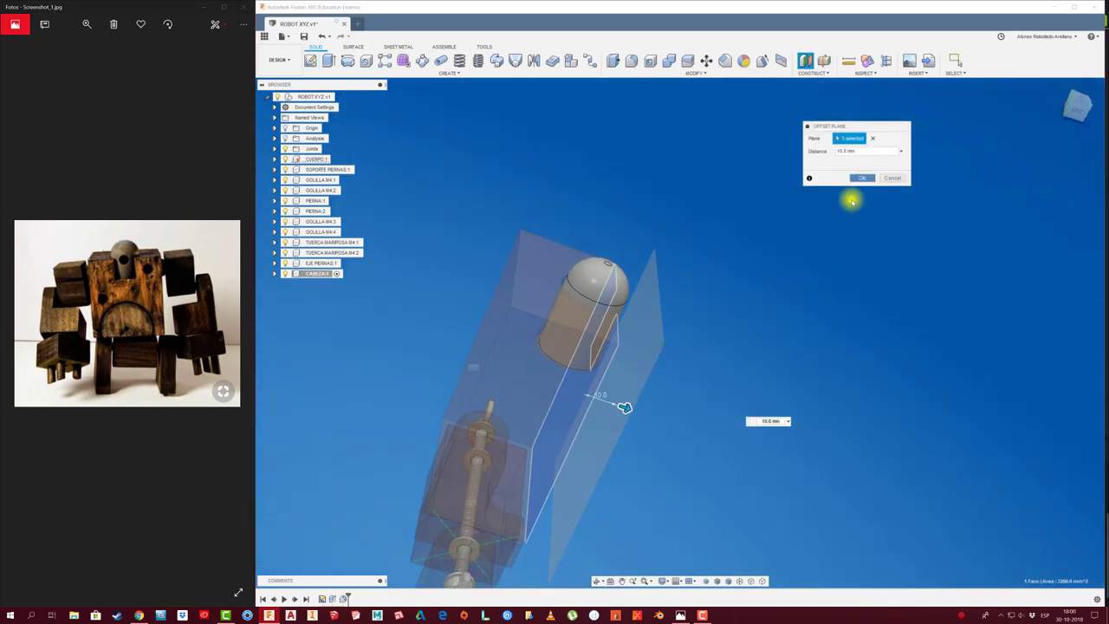
click(862, 177)
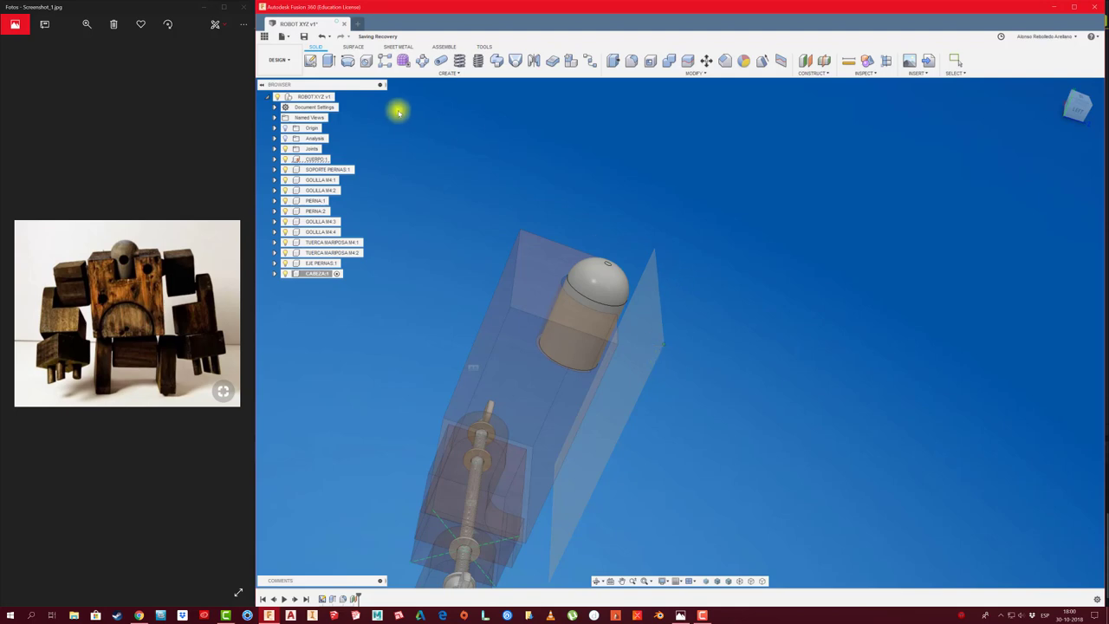
click(311, 61)
shift+middle_drag(570, 218, 733, 318)
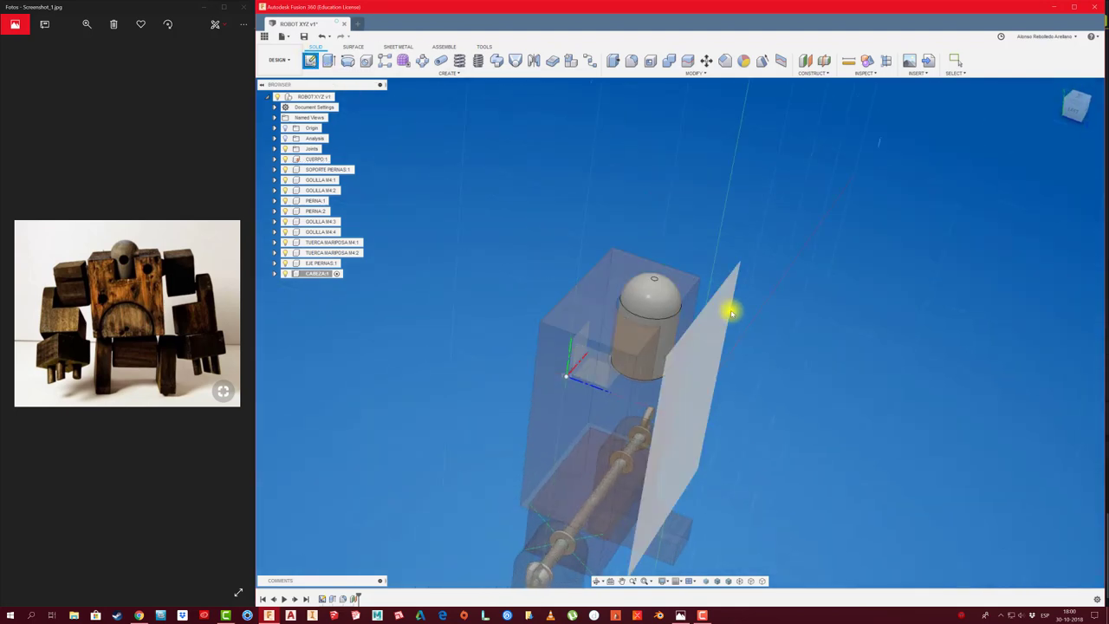
Sketch a centre-diameter circle on the offset plane, positioned over the side of the head.
click(724, 325)
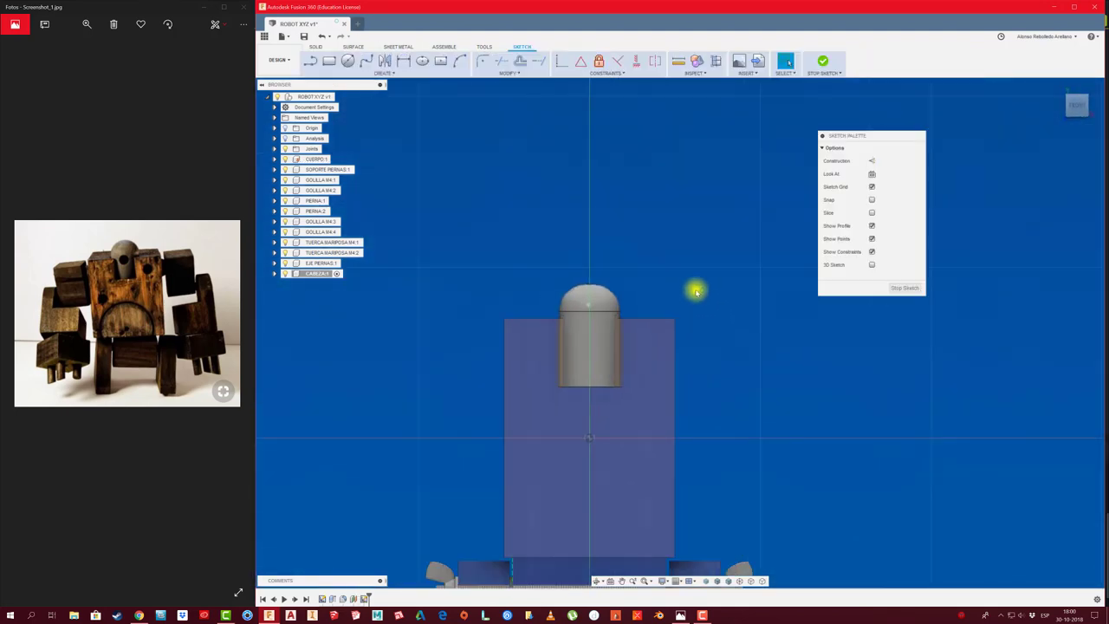
click(349, 61)
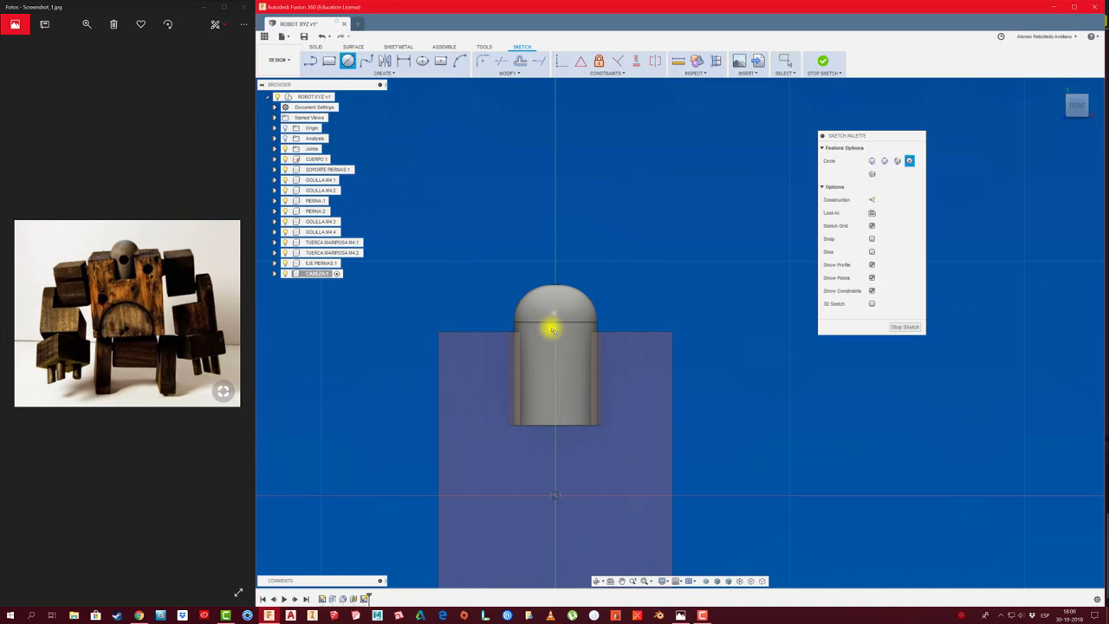
click(557, 322)
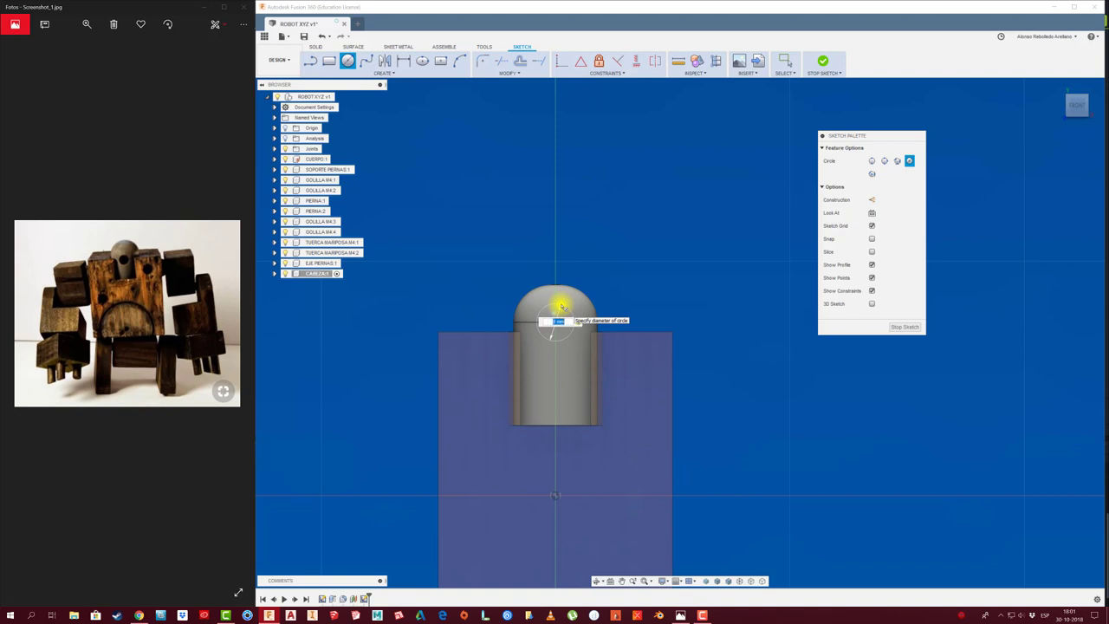
click(562, 307)
key(Escape)
mouse_move(554, 304)
shift+middle_down()
mouse_move(738, 391)
mouse_move(625, 338)
mouse_move(595, 336)
shift+middle_up()
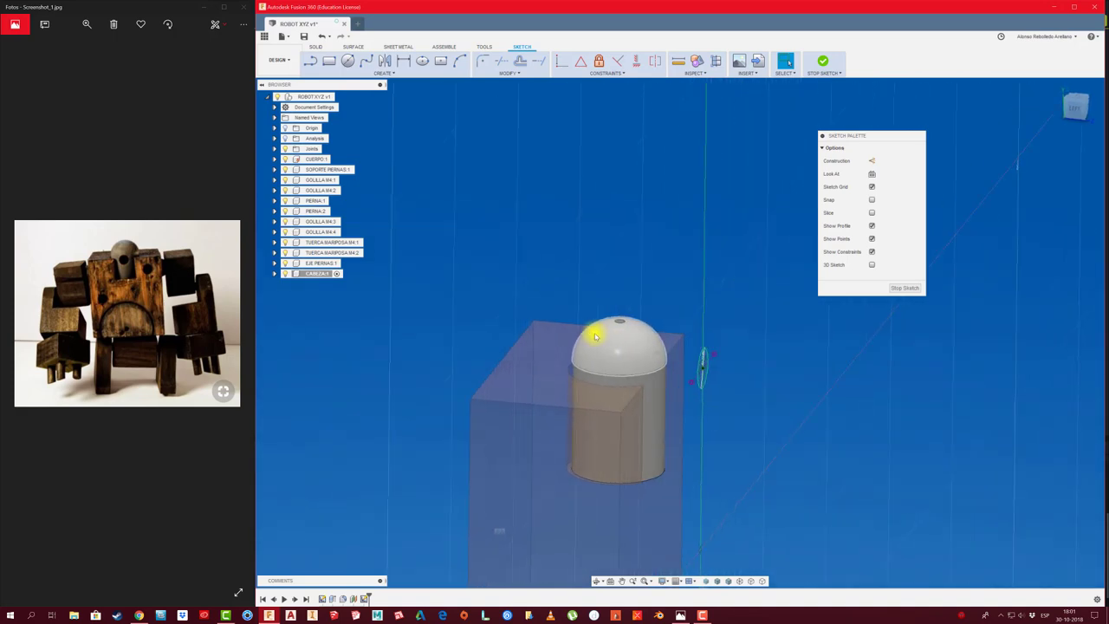
Extrude the circle as a 15 mm deep cut into the head.
key(e)
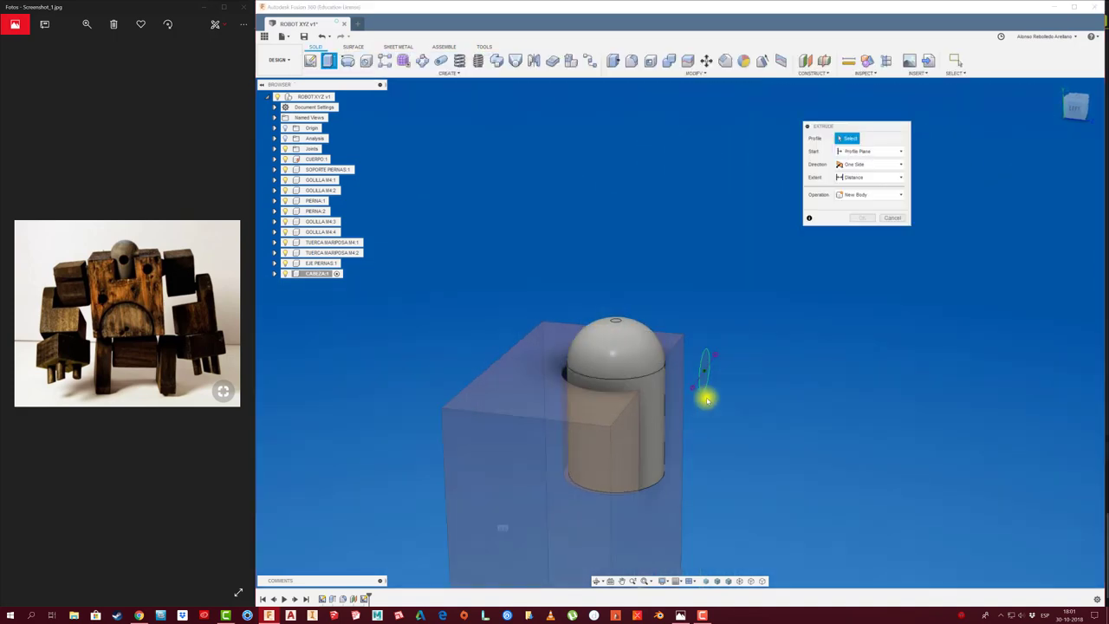
click(704, 378)
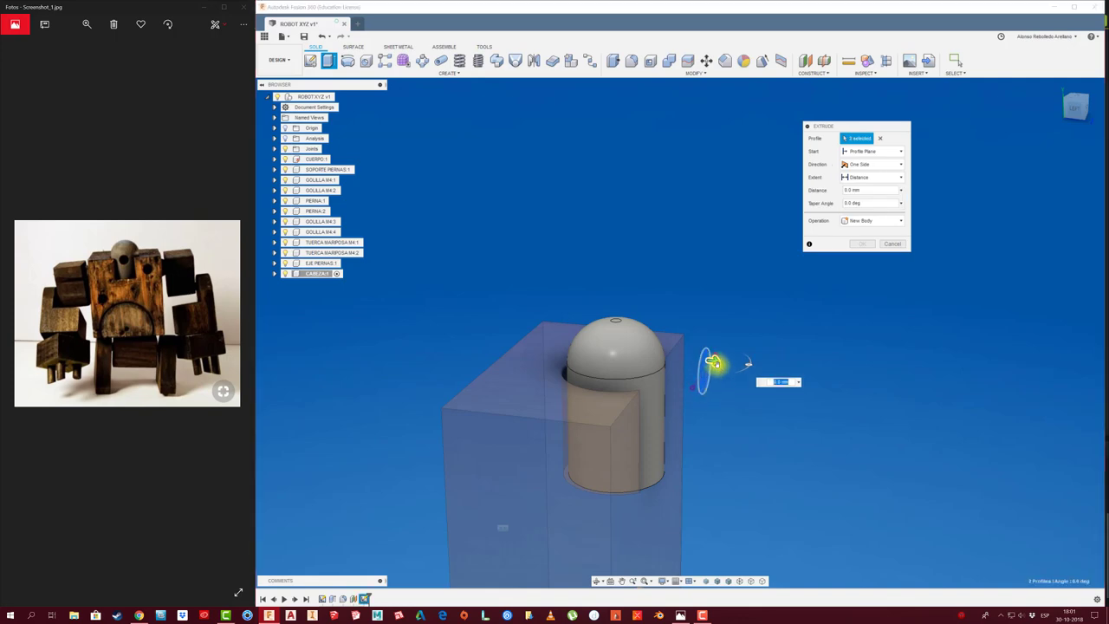
drag(713, 362, 635, 359)
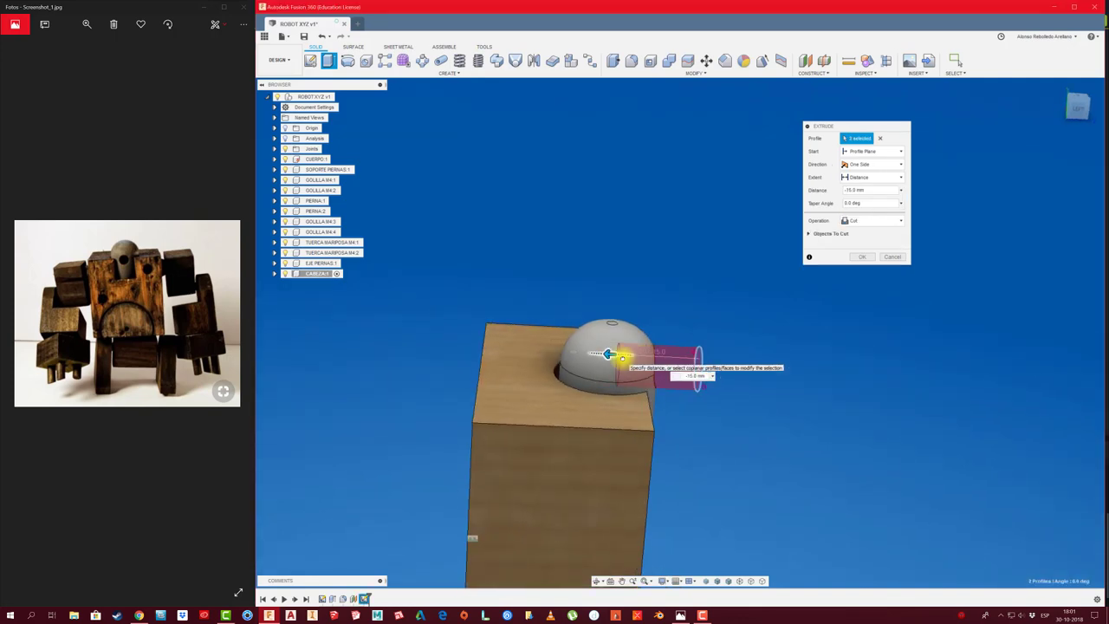
shift+middle_drag(775, 379, 851, 270)
click(860, 257)
mouse_move(826, 339)
shift+middle_down()
mouse_move(505, 366)
mouse_move(466, 300)
mouse_move(332, 272)
shift+middle_up()
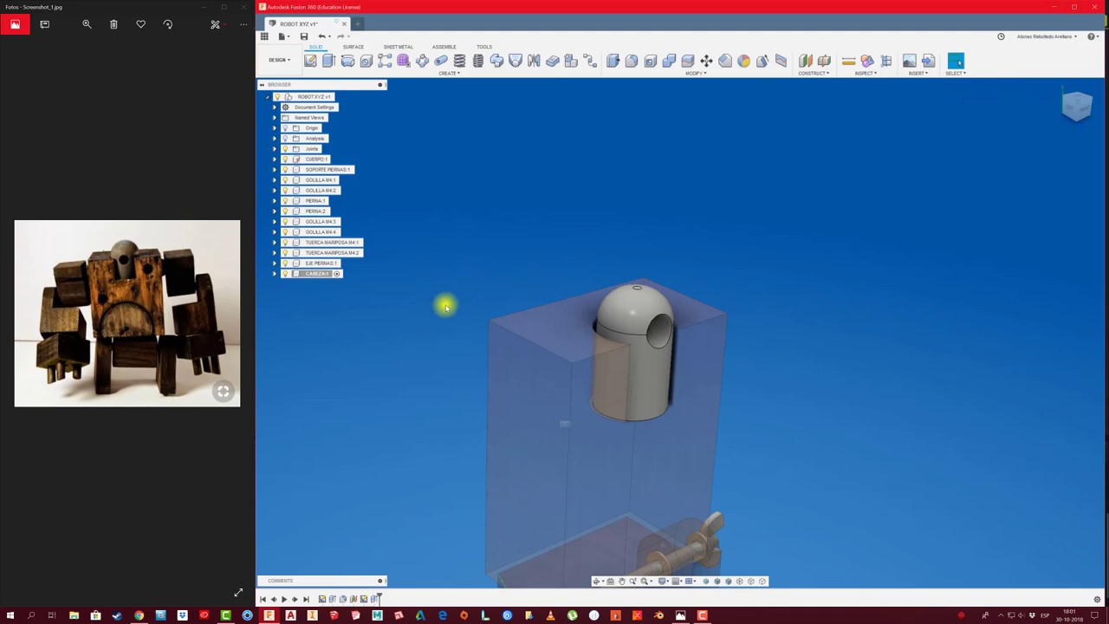
Apply Acrylic plastic material to the CABEZA head, then reactivate the ROBOT XYZ root assembly.
right_click(317, 273)
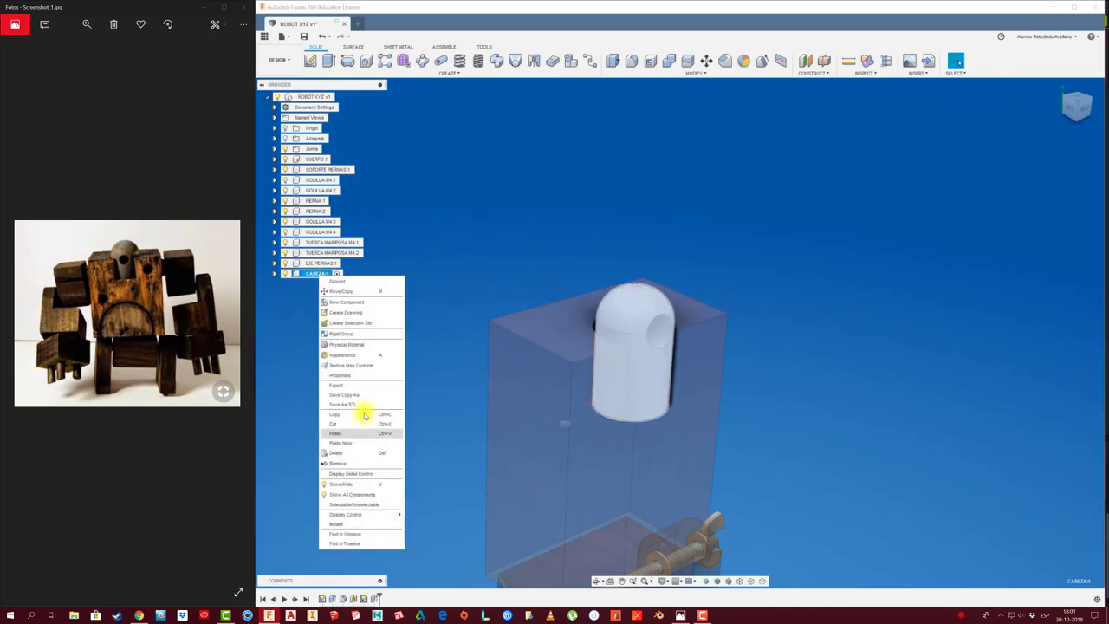
click(357, 345)
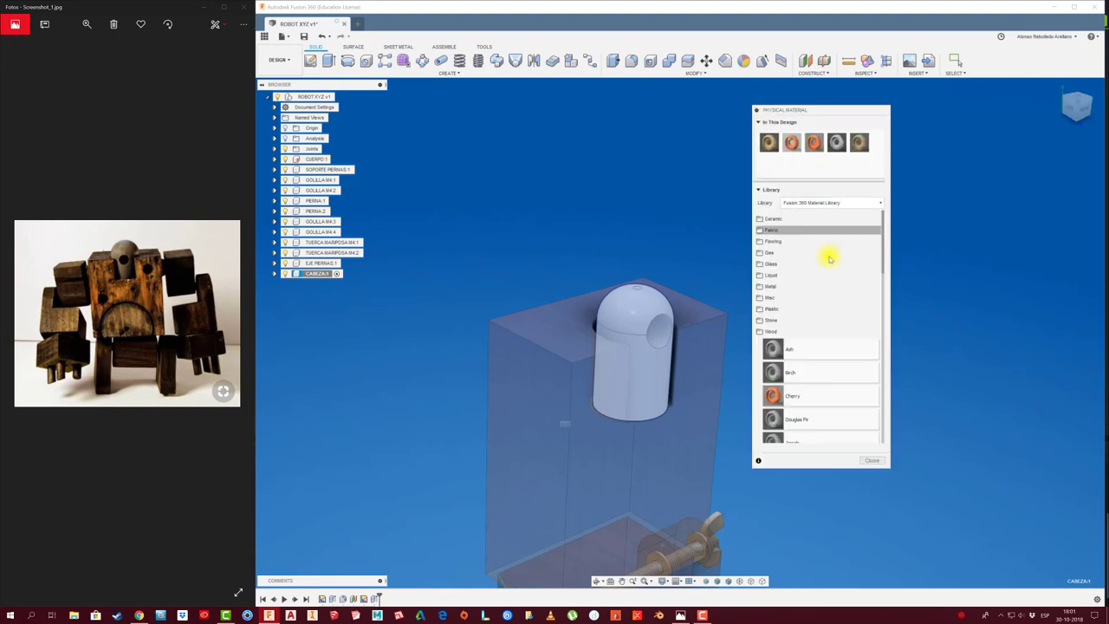
click(789, 310)
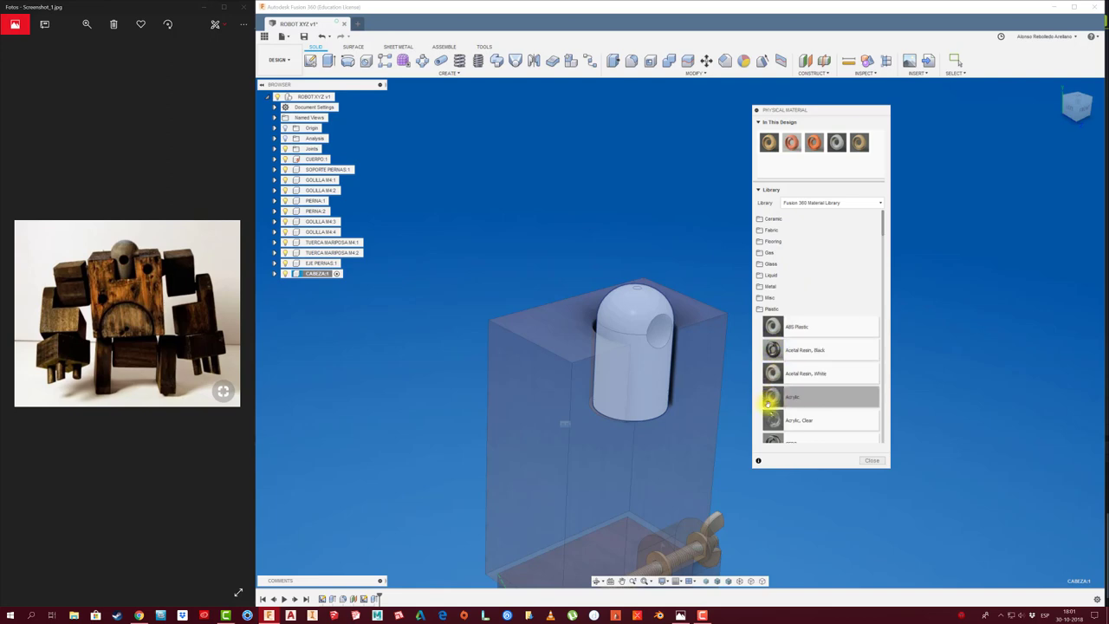
drag(772, 396, 643, 351)
drag(643, 310, 646, 312)
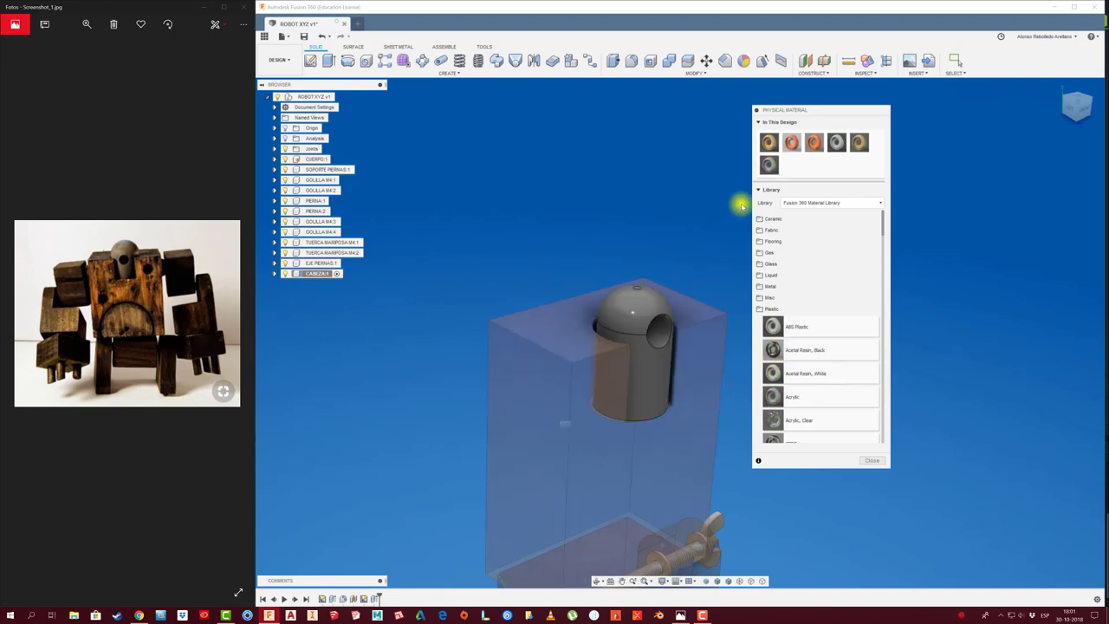
click(871, 461)
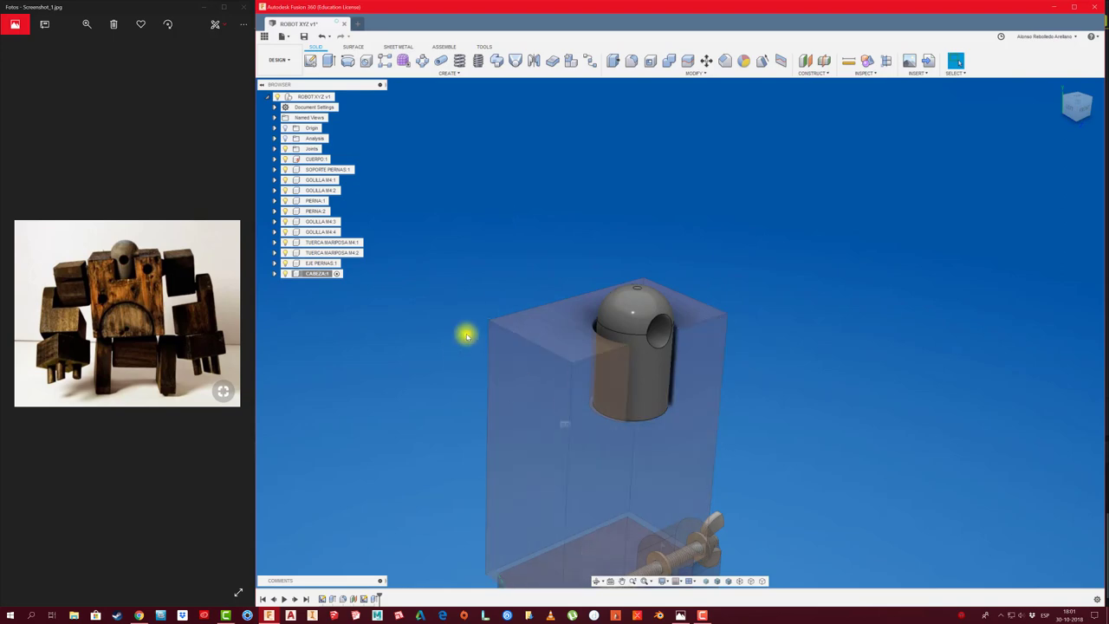
click(342, 96)
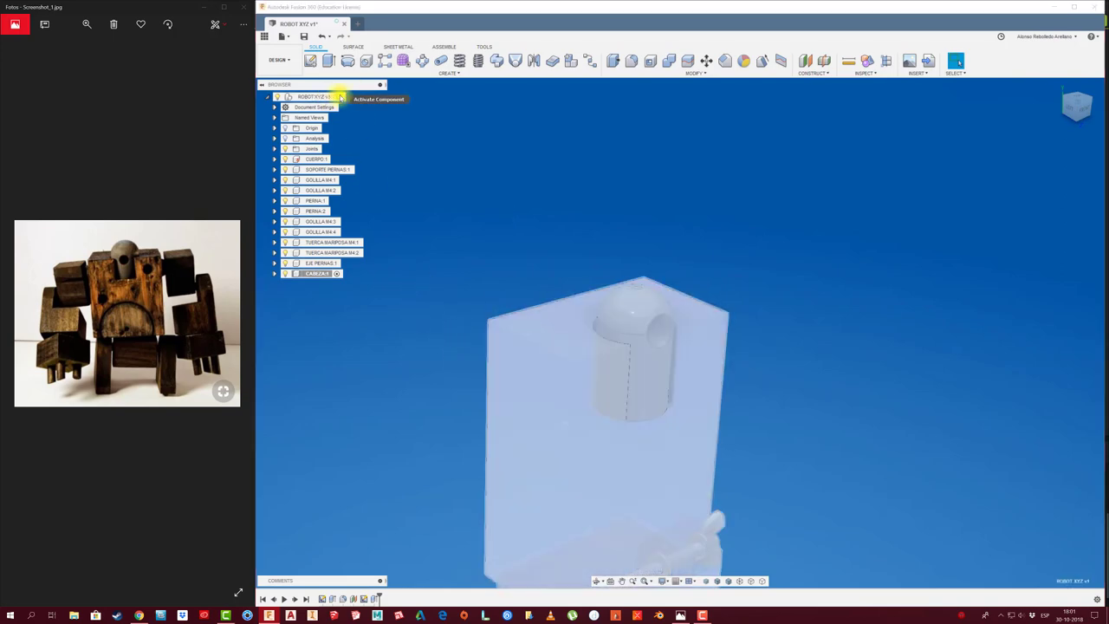
Try a Press Pull offset on the head's dome face, then cancel it.
shift+middle_drag(630, 209, 548, 212)
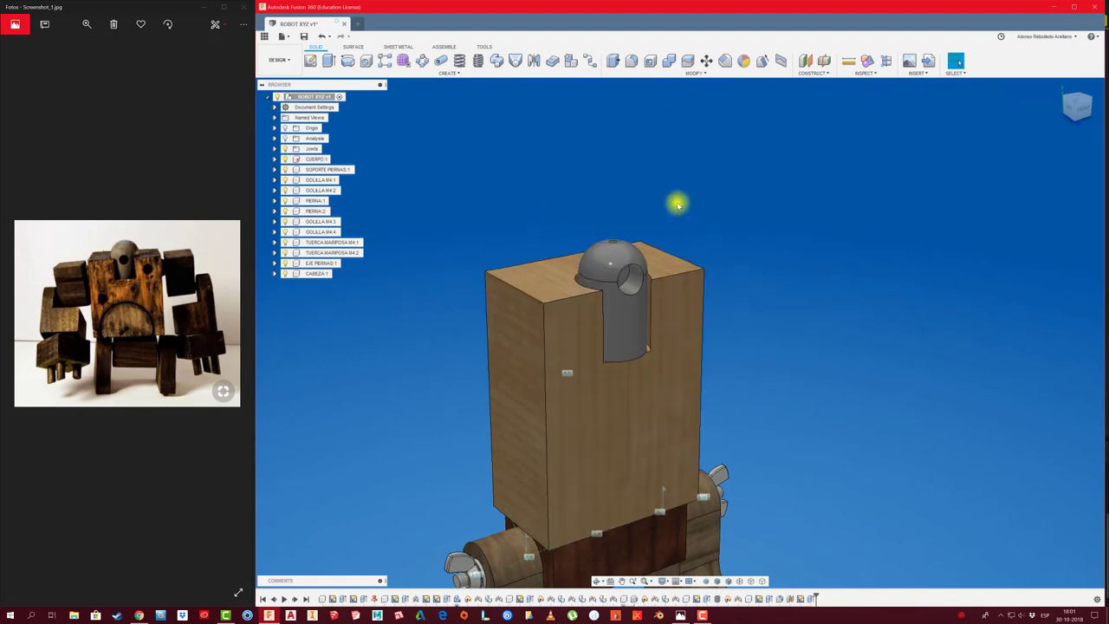
key(F6)
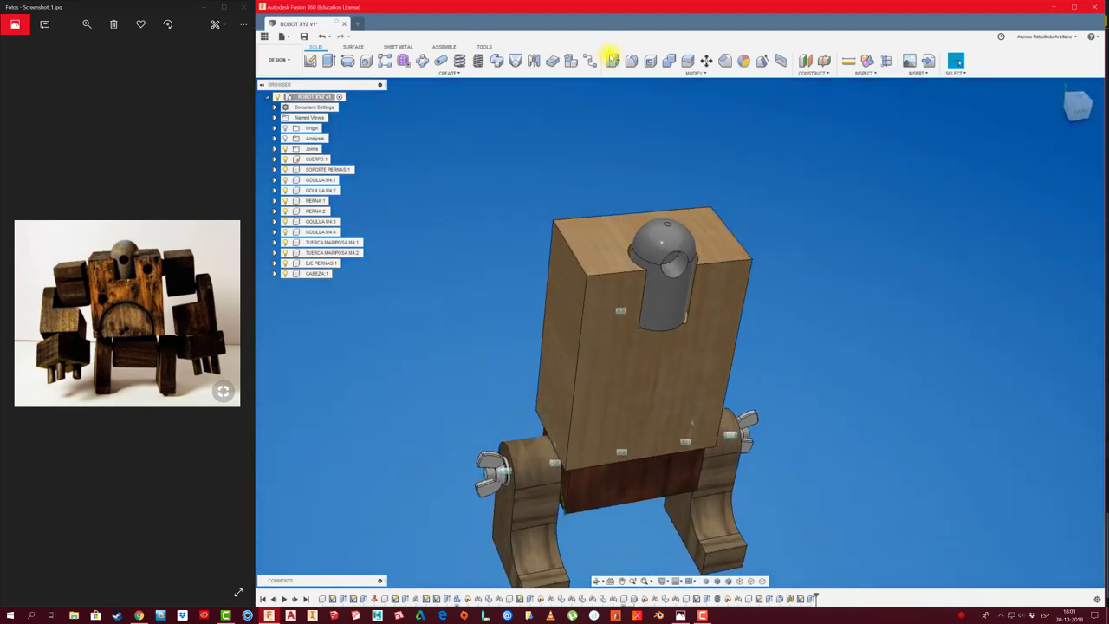
click(612, 58)
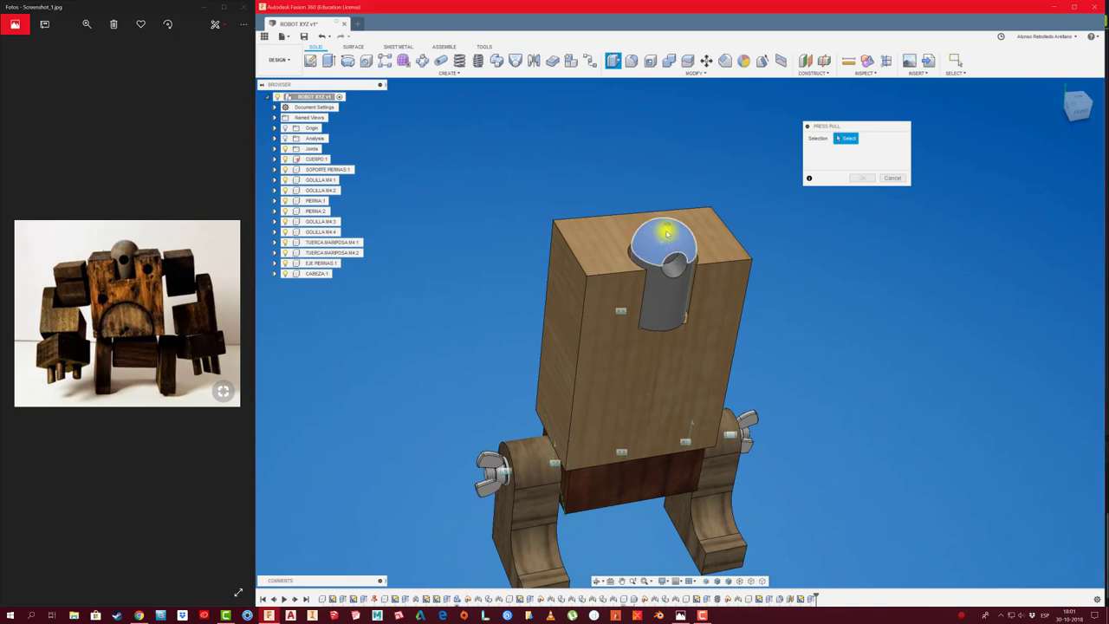
click(665, 227)
scroll(667, 227, up, 2)
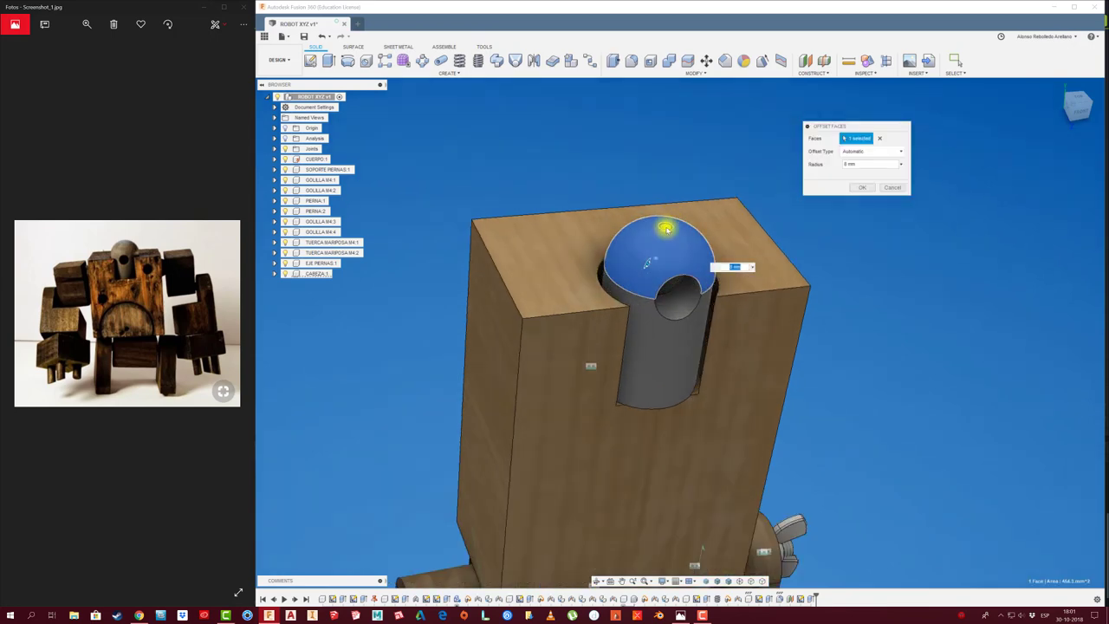
mouse_move(649, 264)
mouse_down()
mouse_move(630, 236)
mouse_move(688, 251)
mouse_up()
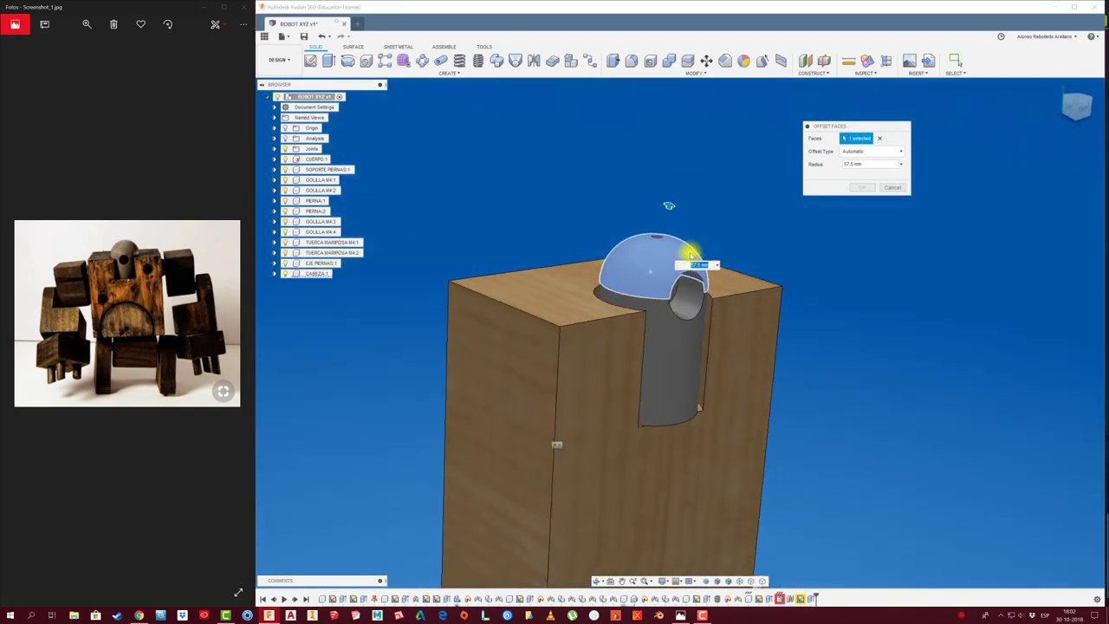
click(894, 188)
Add a rigid as-built joint between the CABEZA head and the robot body.
mouse_move(797, 193)
shift+middle_down()
mouse_move(789, 176)
mouse_move(661, 254)
mouse_move(720, 198)
shift+middle_up()
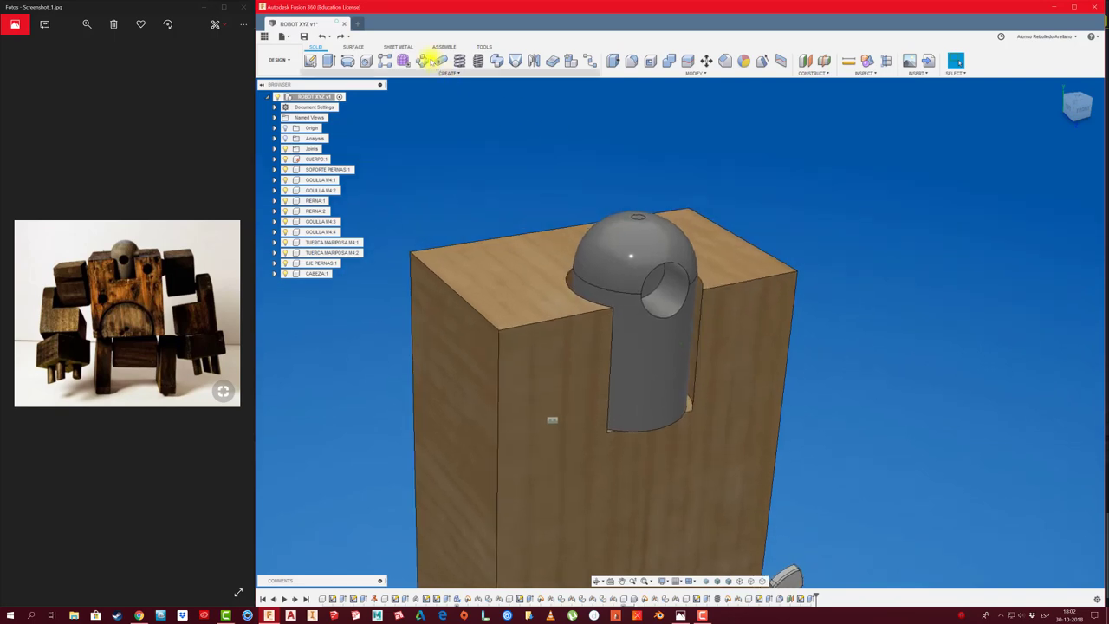
click(445, 47)
click(346, 73)
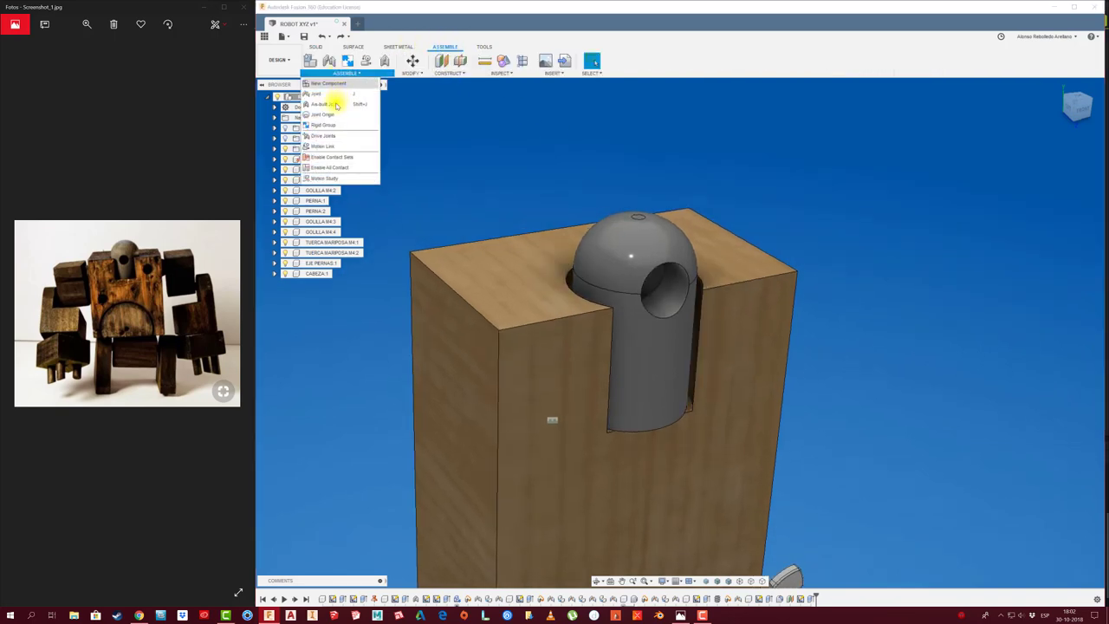
click(339, 128)
click(685, 338)
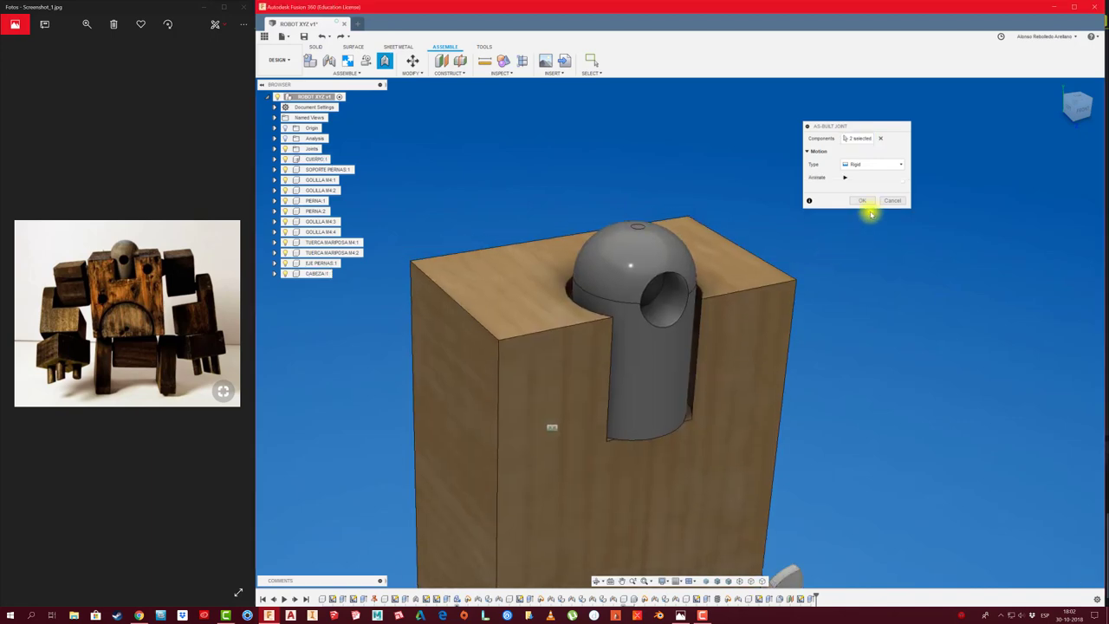
key(Escape)
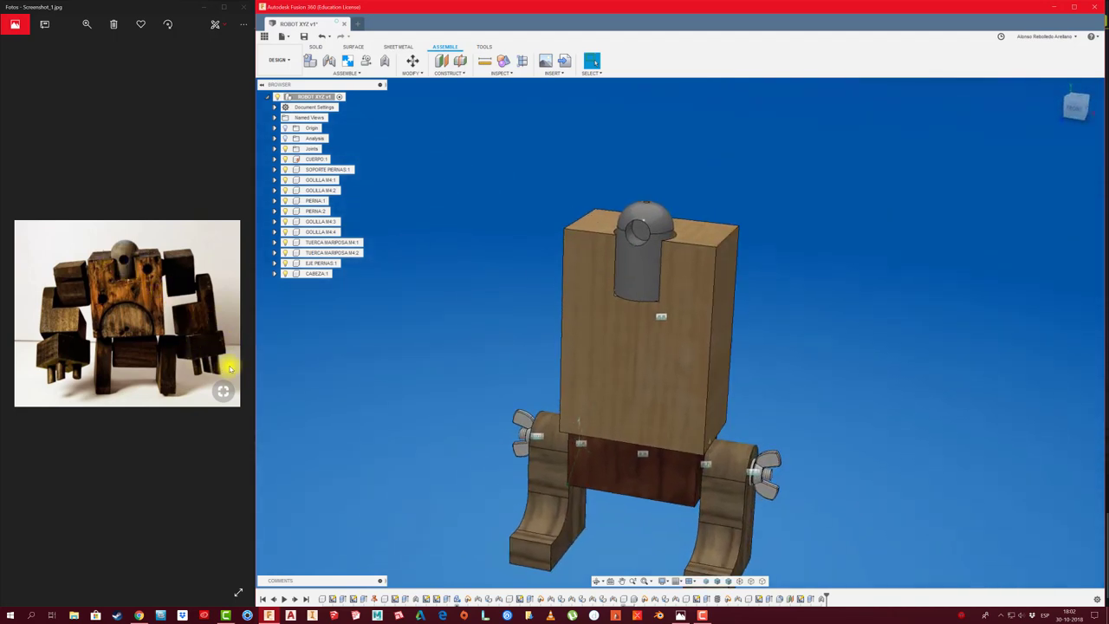
shift+middle_drag(795, 314, 692, 302)
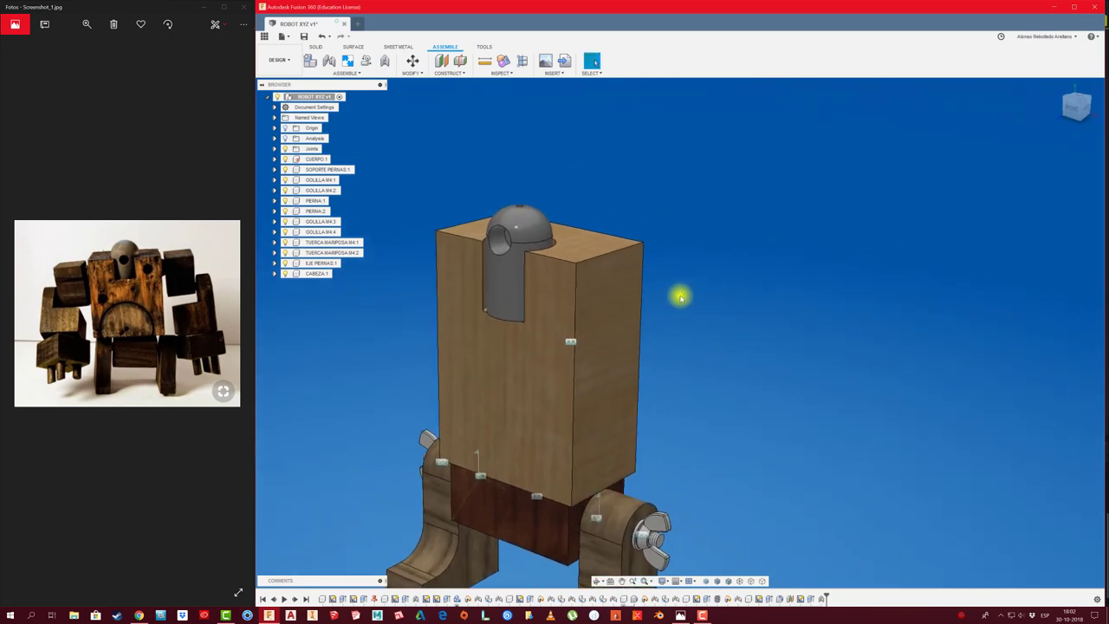
mouse_move(679, 298)
shift+middle_down()
mouse_move(670, 287)
mouse_move(587, 294)
mouse_move(683, 313)
mouse_move(738, 292)
mouse_move(720, 282)
mouse_move(547, 315)
mouse_move(554, 378)
shift+middle_up()
Make CUERPO:1 the active component and start a sketch on its right side face.
click(555, 378)
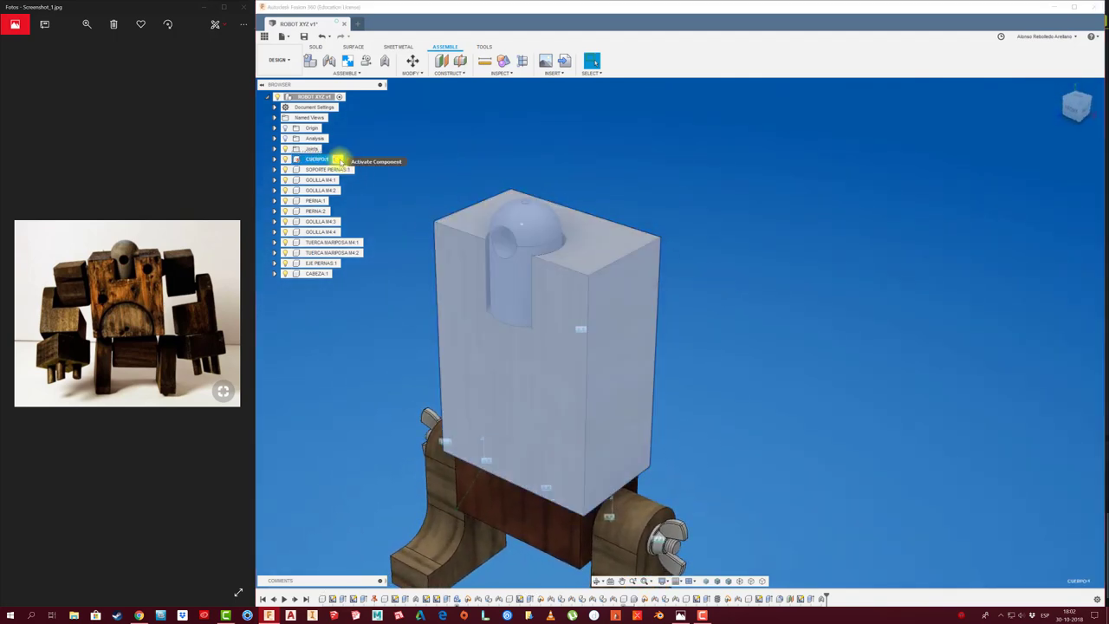
click(336, 158)
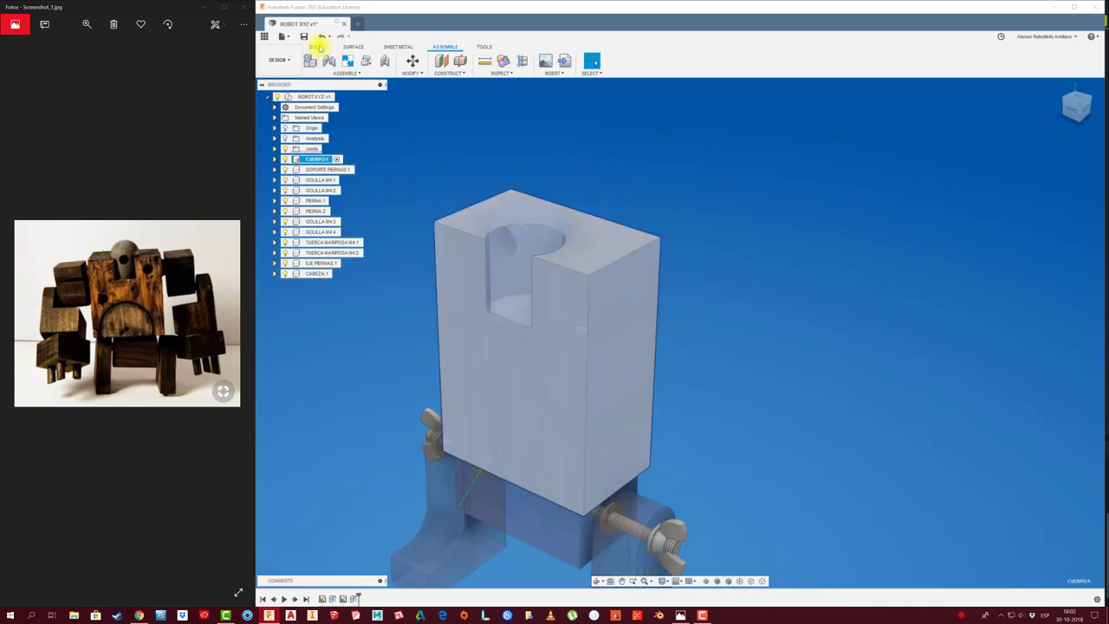
click(317, 45)
click(311, 59)
click(632, 314)
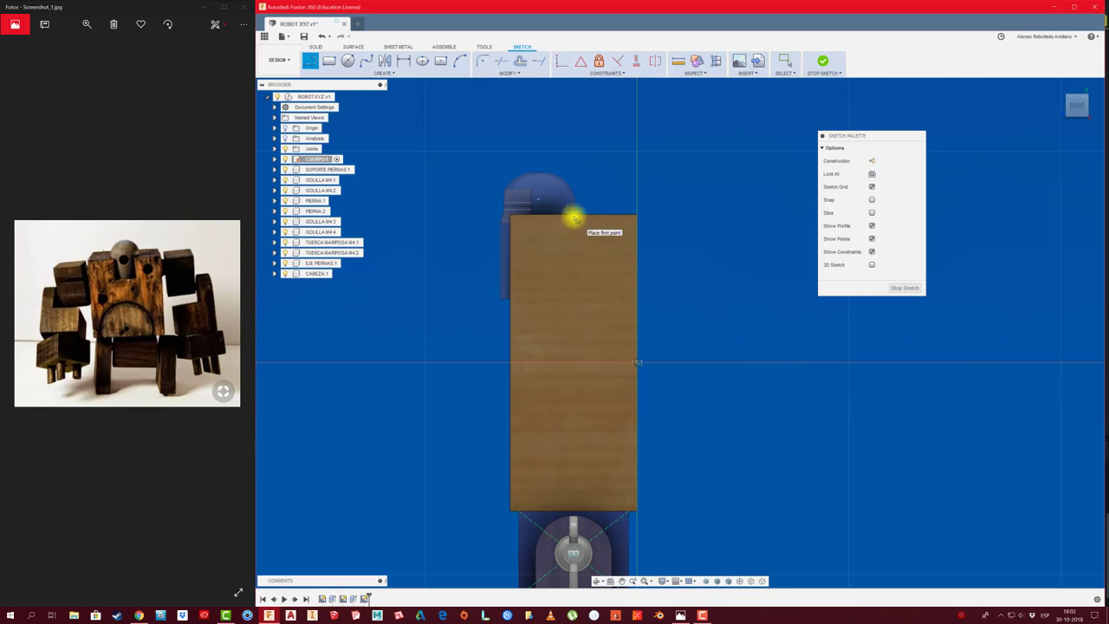
Draw a 47.1 mm vertical line down from the side face's top edge and convert it to construction.
click(574, 217)
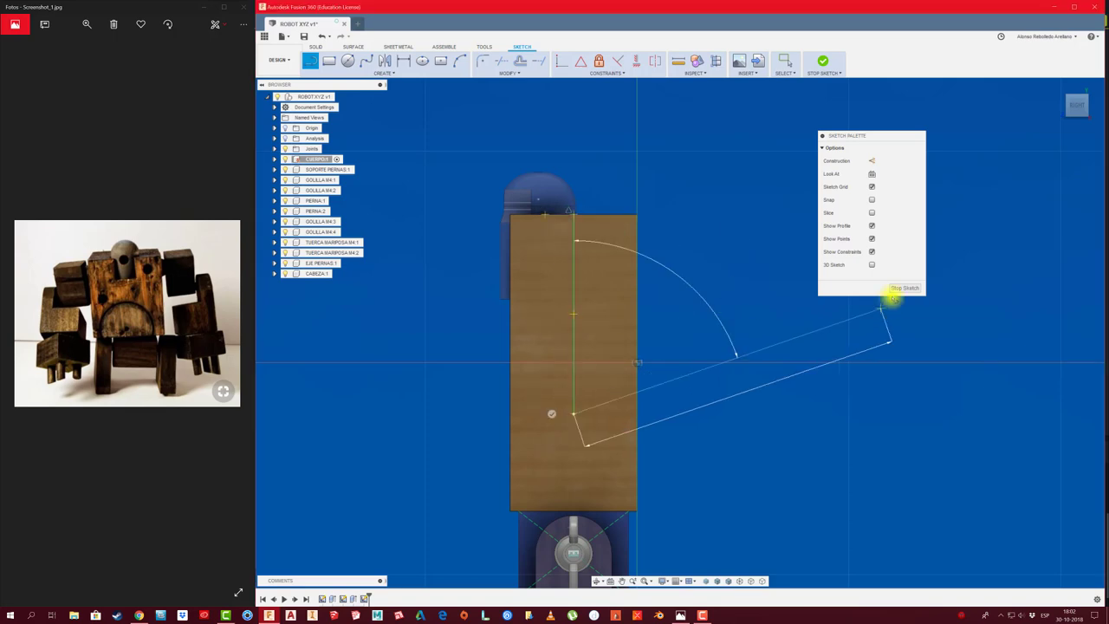
click(905, 288)
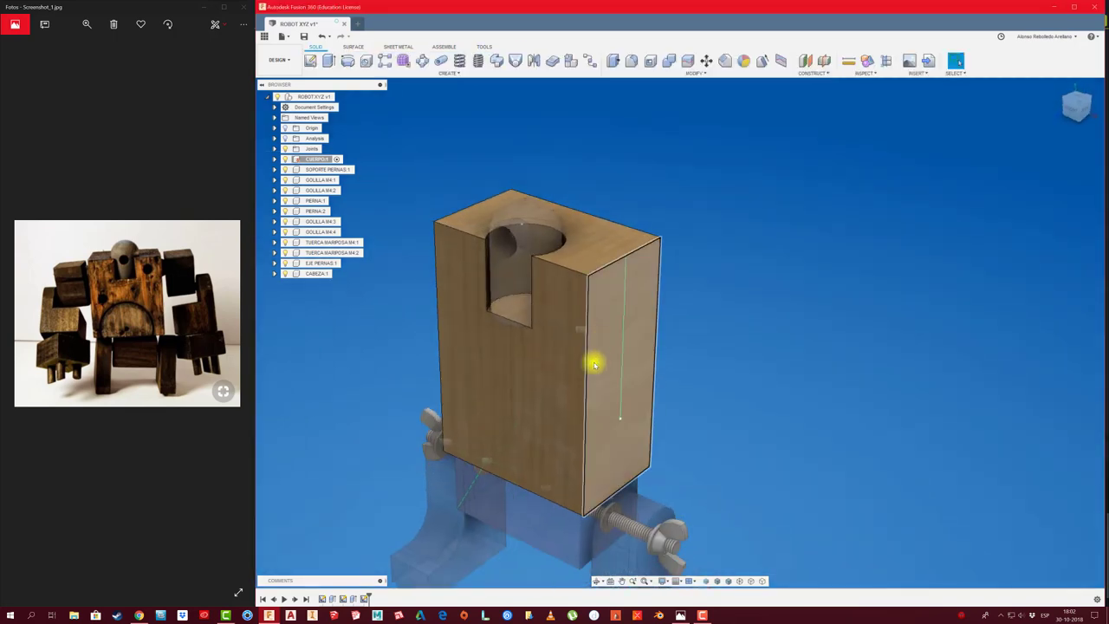
right_click(365, 598)
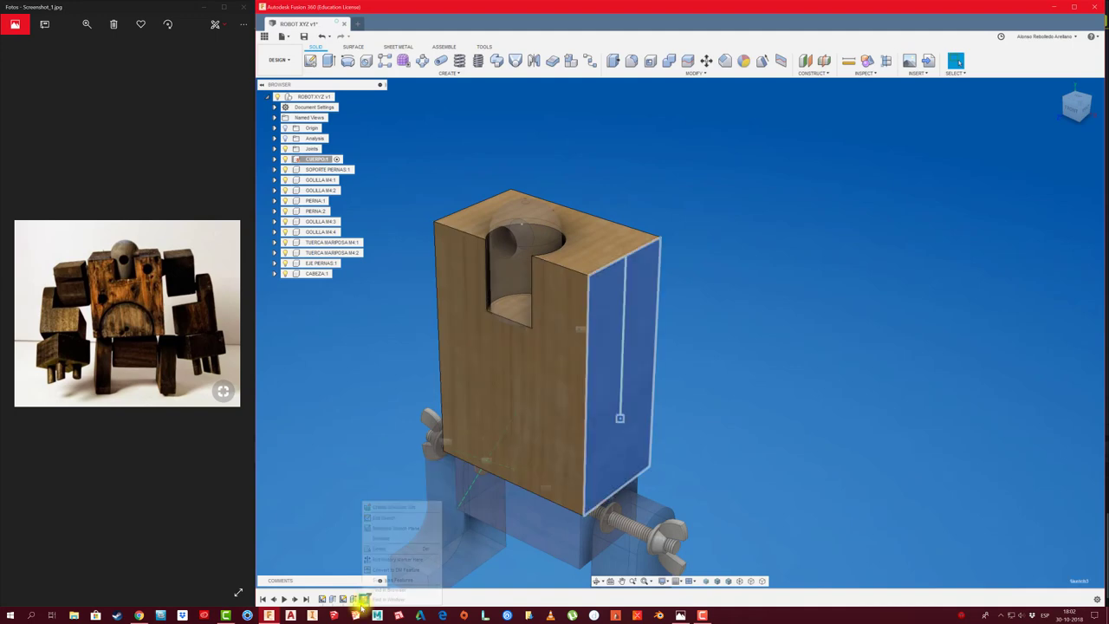
click(383, 517)
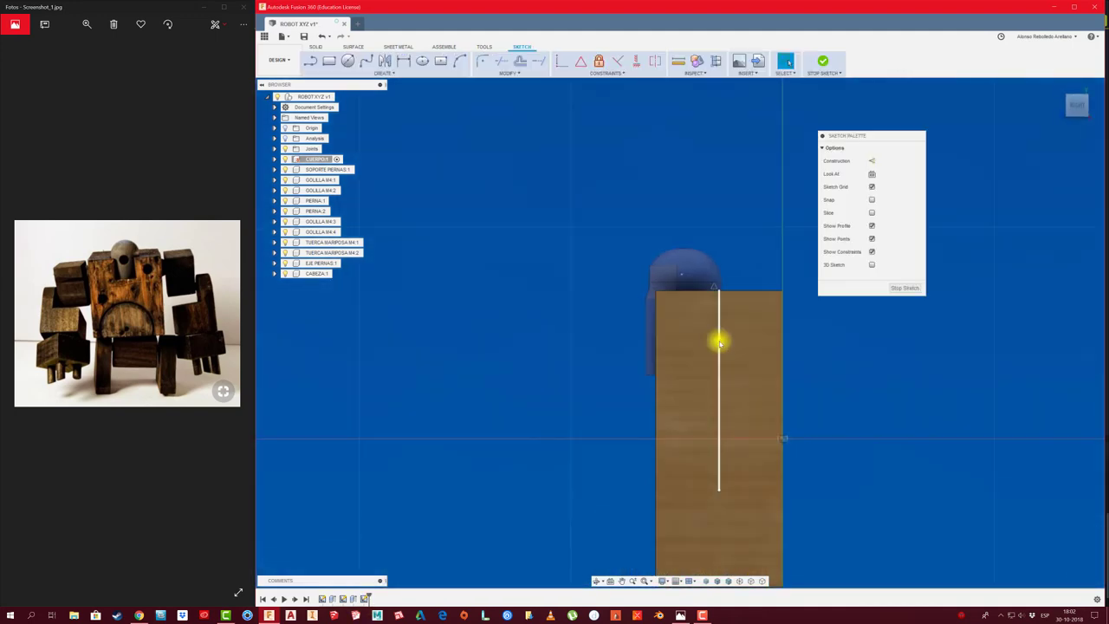
click(719, 342)
click(872, 161)
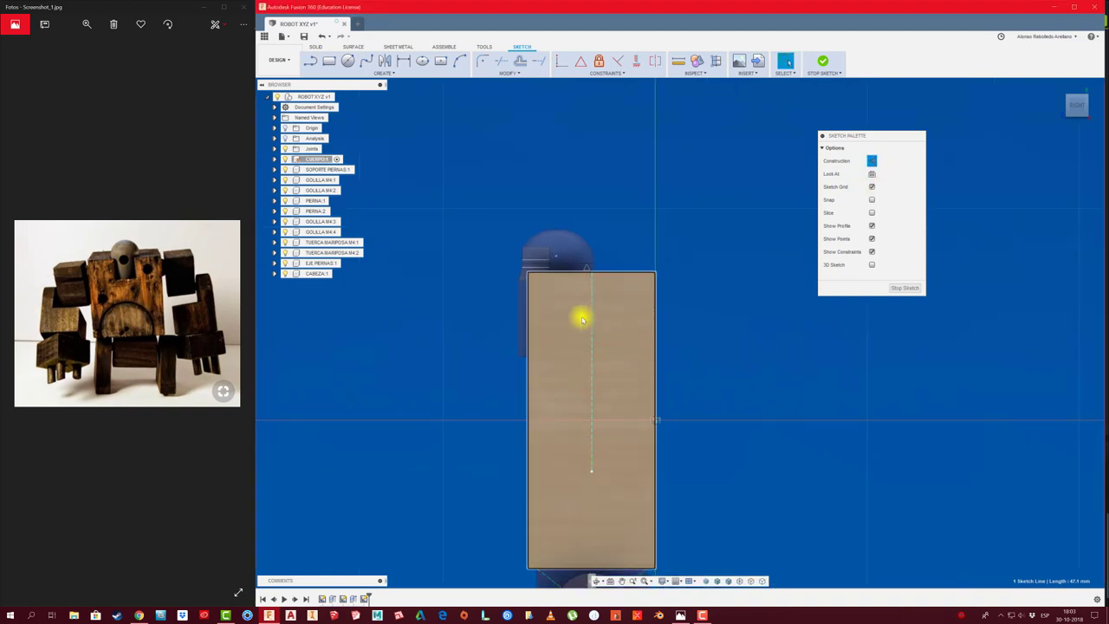
click(347, 61)
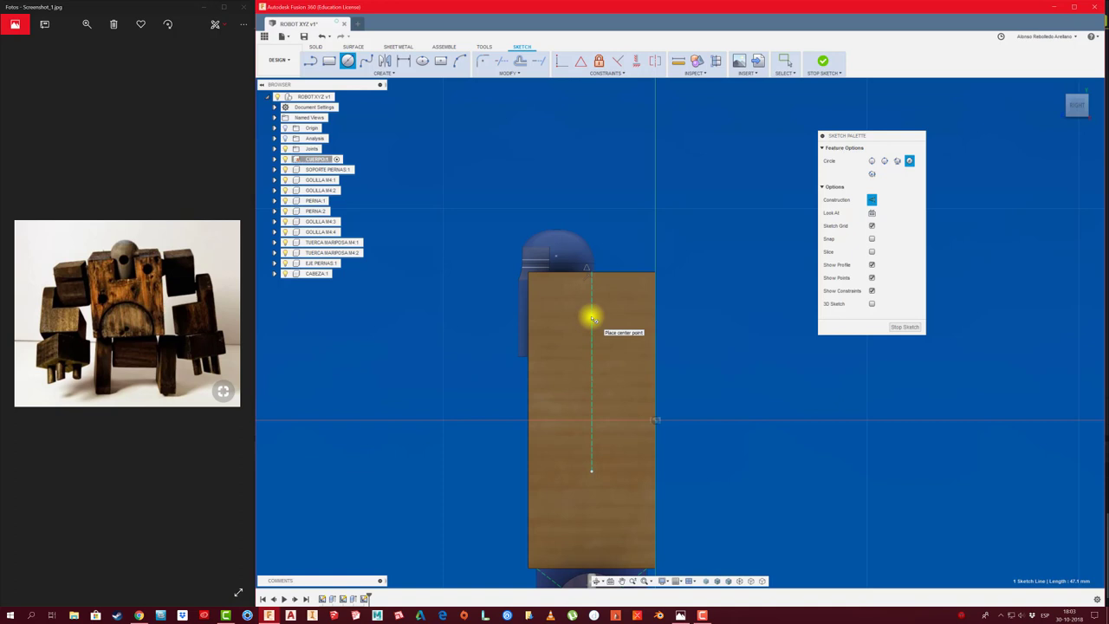
Place a small circle centred on the construction line near the top of the side face.
click(592, 316)
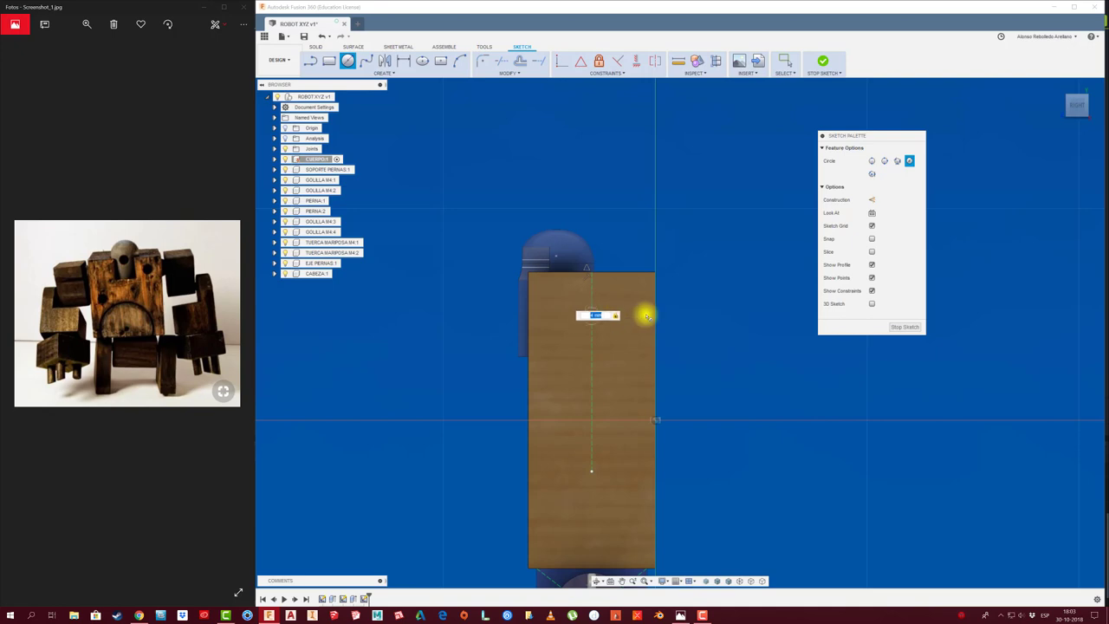
key(Return)
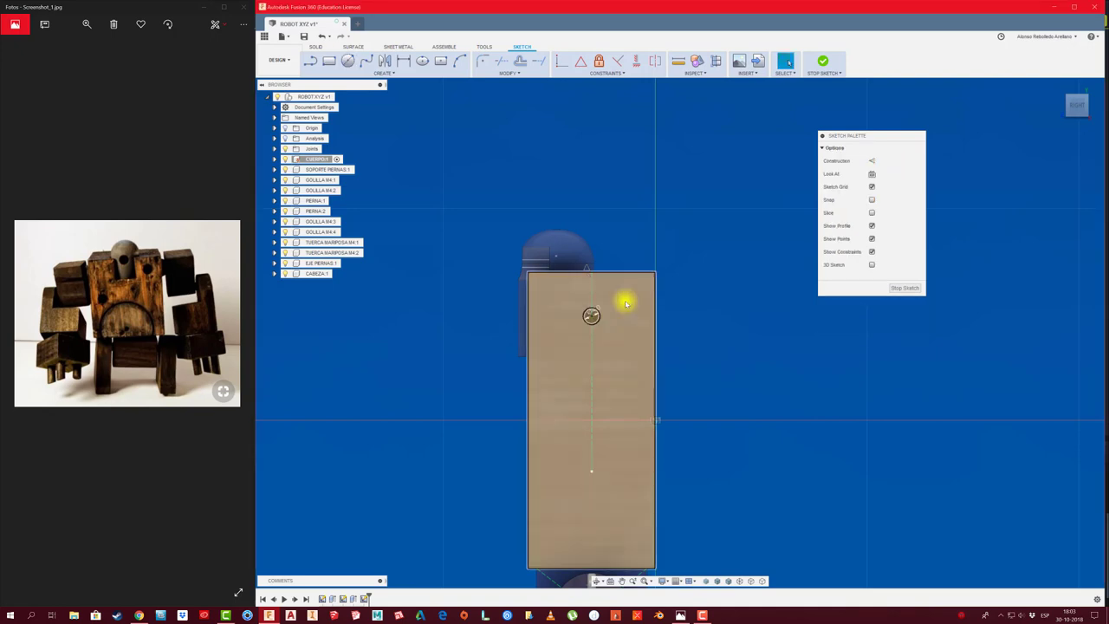
shift+middle_drag(614, 371, 757, 369)
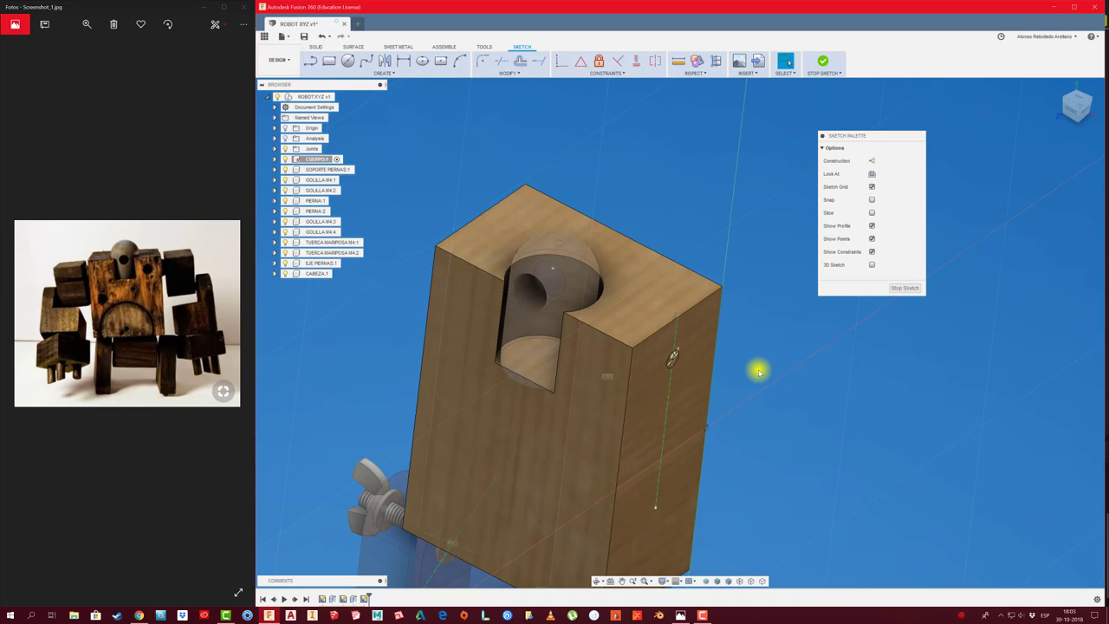
Extrude the small circle as a 75 mm cut through CUERPO, excluding the CABEZA head body.
key(e)
click(671, 359)
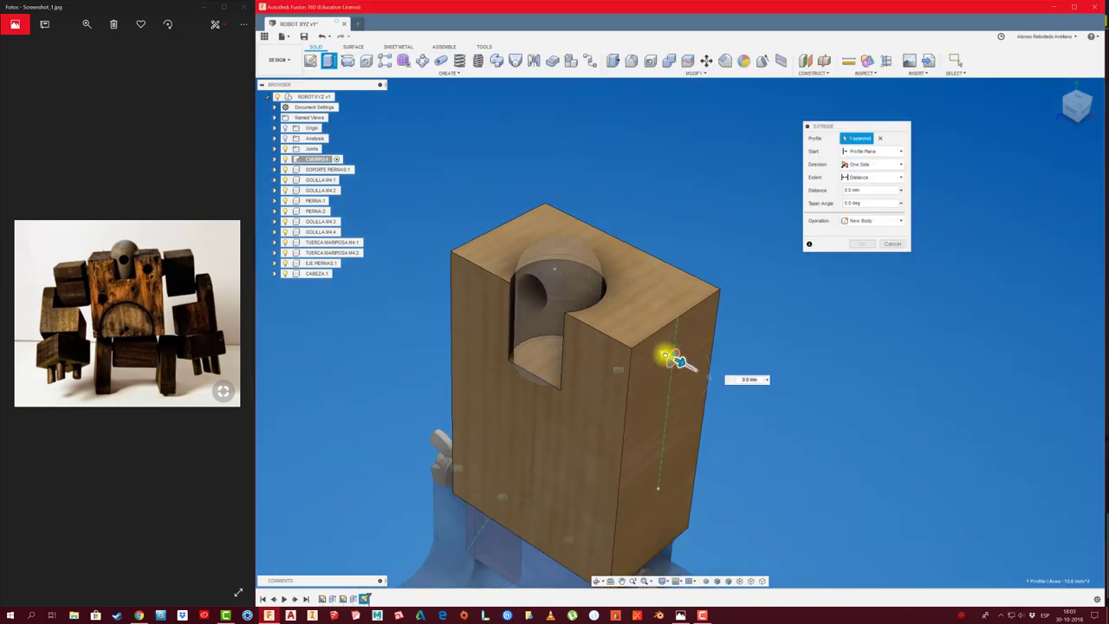
drag(664, 356, 419, 257)
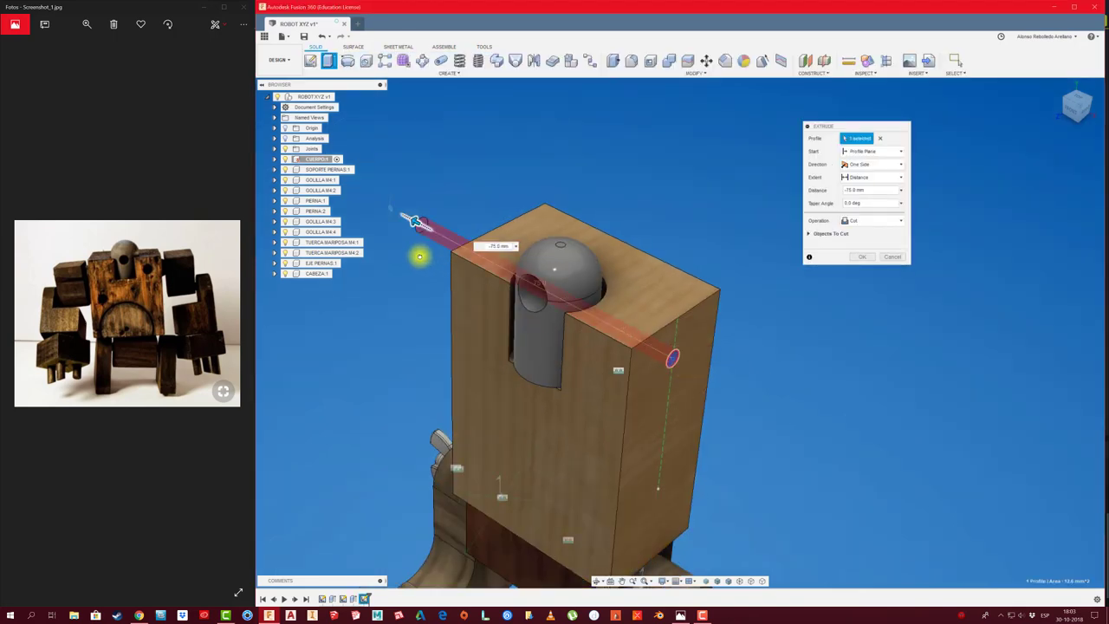
shift+middle_drag(502, 349, 525, 376)
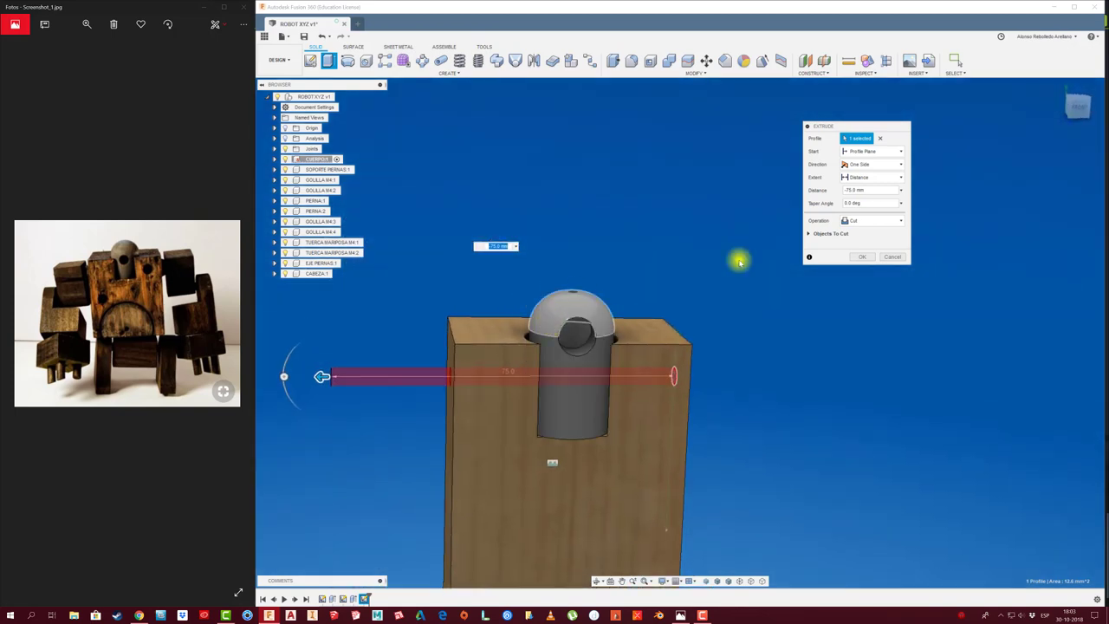
click(809, 234)
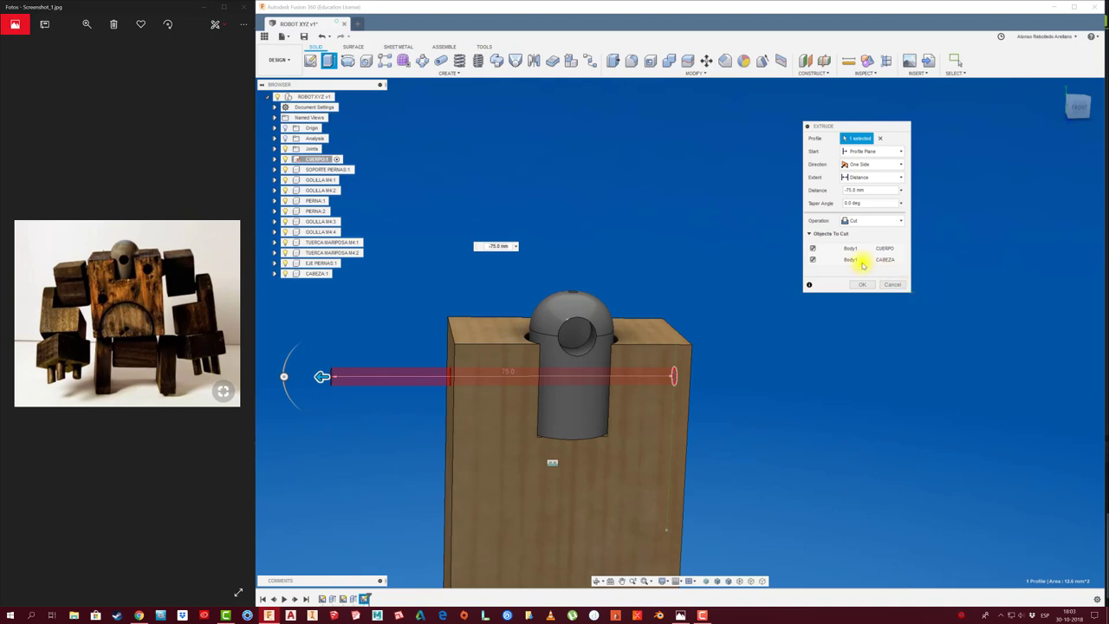
click(813, 260)
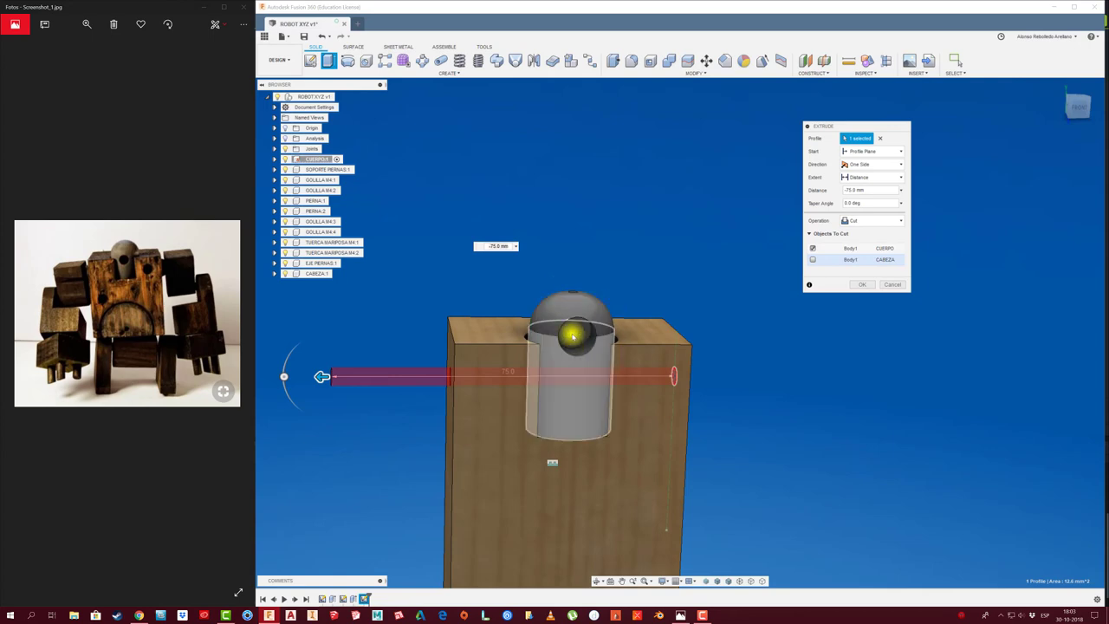
click(864, 286)
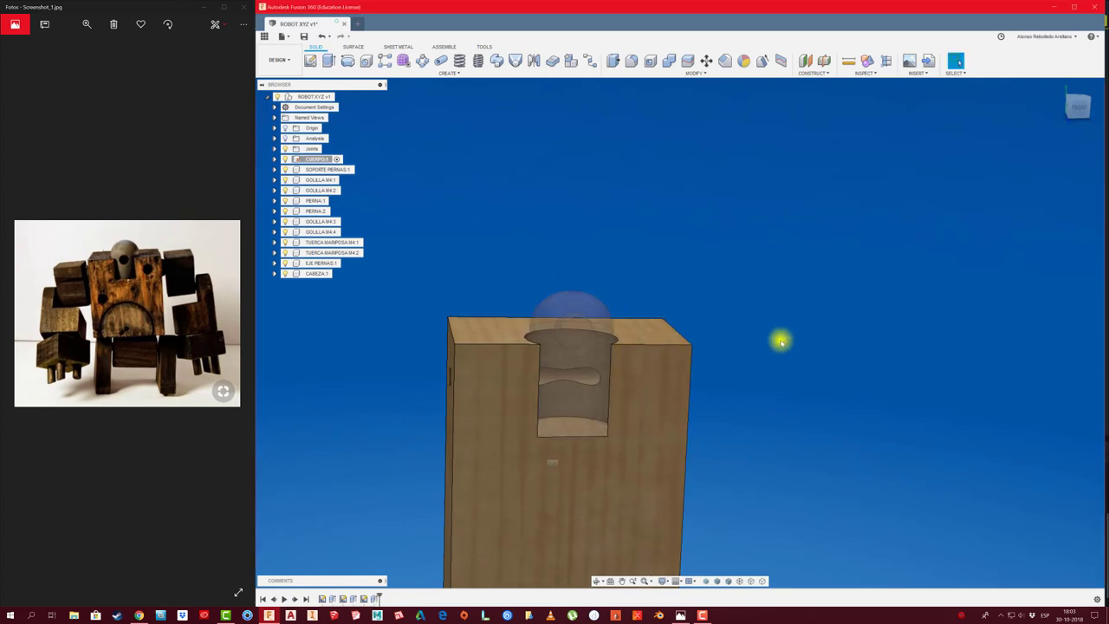
mouse_move(777, 338)
shift+middle_down()
mouse_move(800, 339)
mouse_move(638, 347)
mouse_move(664, 365)
shift+middle_up()
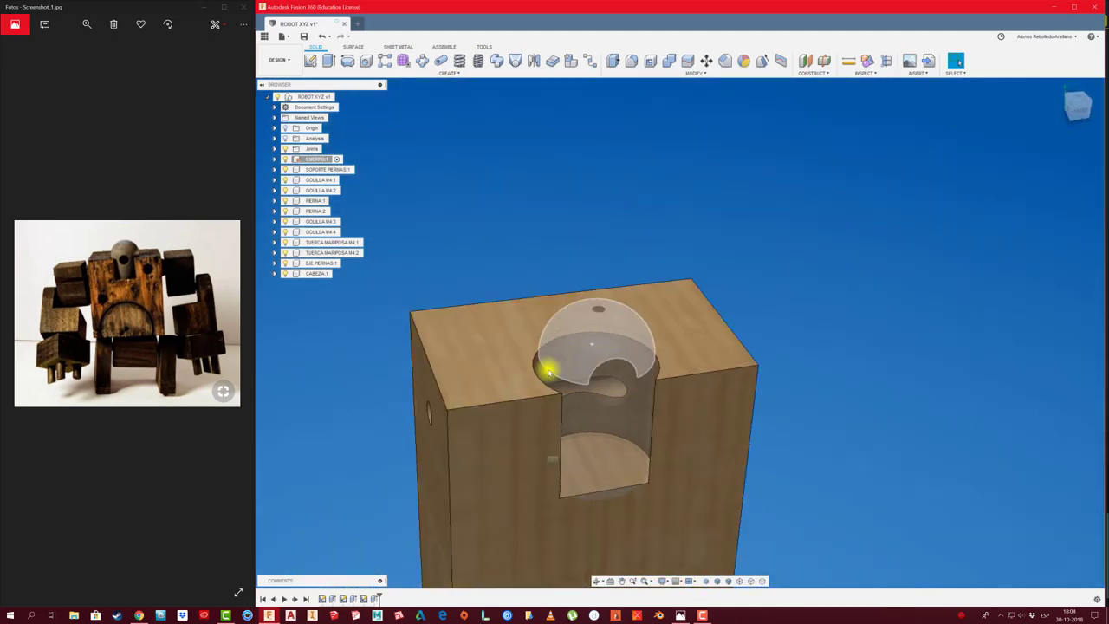
mouse_move(549, 367)
shift+middle_down()
mouse_move(616, 396)
mouse_move(605, 457)
mouse_move(669, 396)
mouse_move(686, 359)
shift+middle_up()
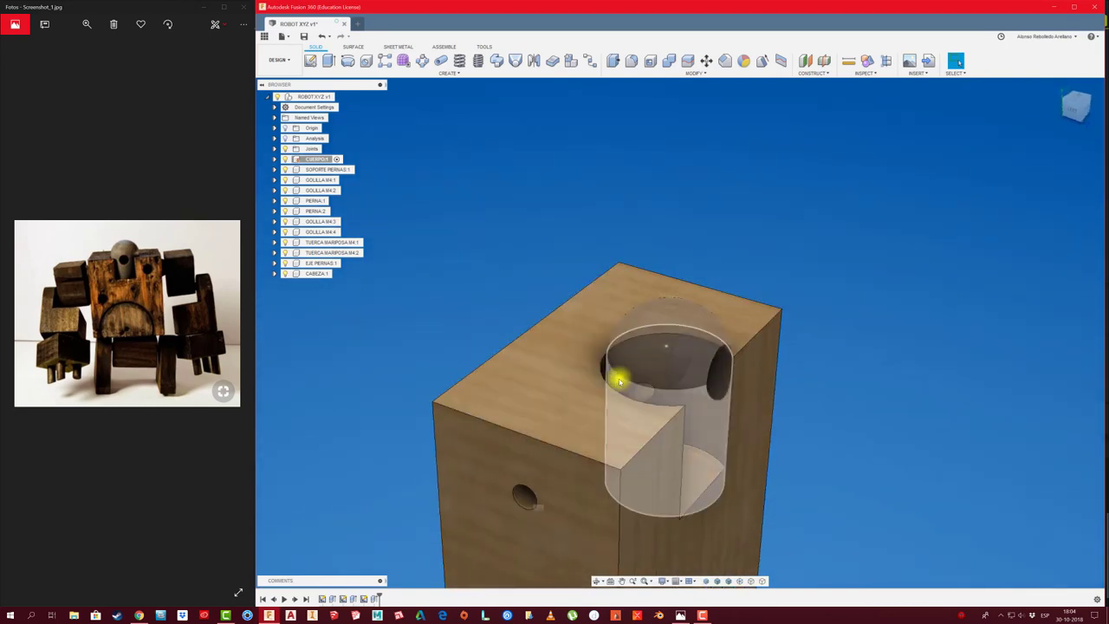
mouse_move(694, 427)
shift+middle_down()
mouse_move(685, 399)
mouse_move(755, 413)
mouse_move(607, 401)
mouse_move(904, 356)
mouse_move(938, 375)
mouse_move(737, 308)
mouse_move(760, 295)
mouse_move(647, 374)
mouse_move(772, 327)
mouse_move(599, 399)
mouse_move(731, 324)
mouse_move(748, 333)
mouse_move(678, 350)
mouse_move(766, 339)
mouse_move(701, 335)
shift+middle_up()
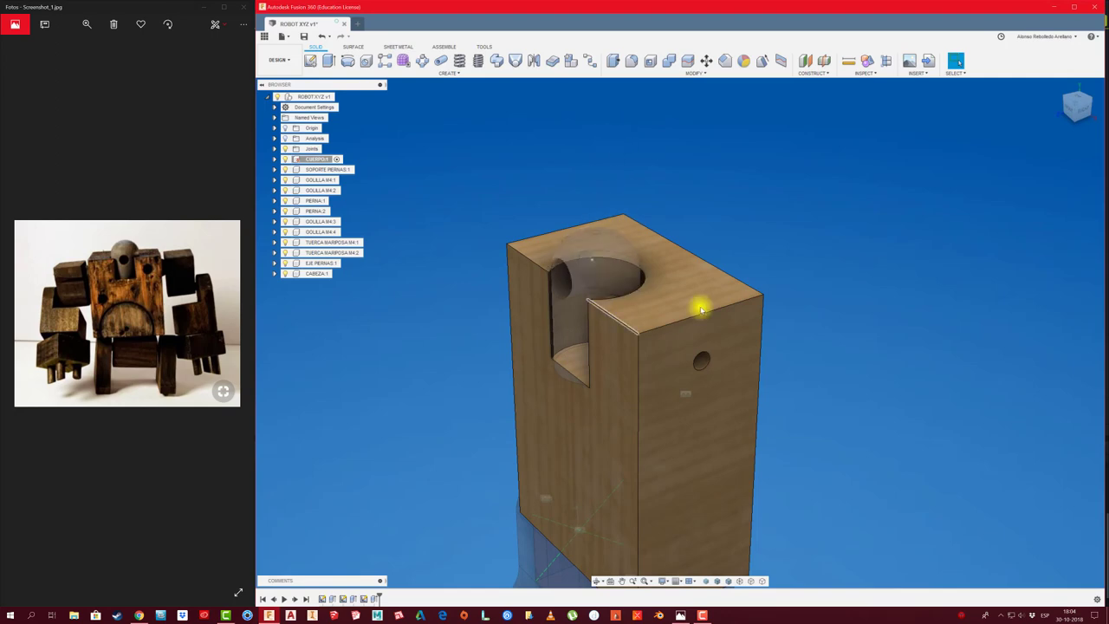
shift+middle_drag(809, 327, 508, 268)
mouse_move(601, 329)
shift+middle_down()
mouse_move(787, 240)
mouse_move(433, 190)
mouse_move(440, 200)
mouse_move(396, 170)
shift+middle_up()
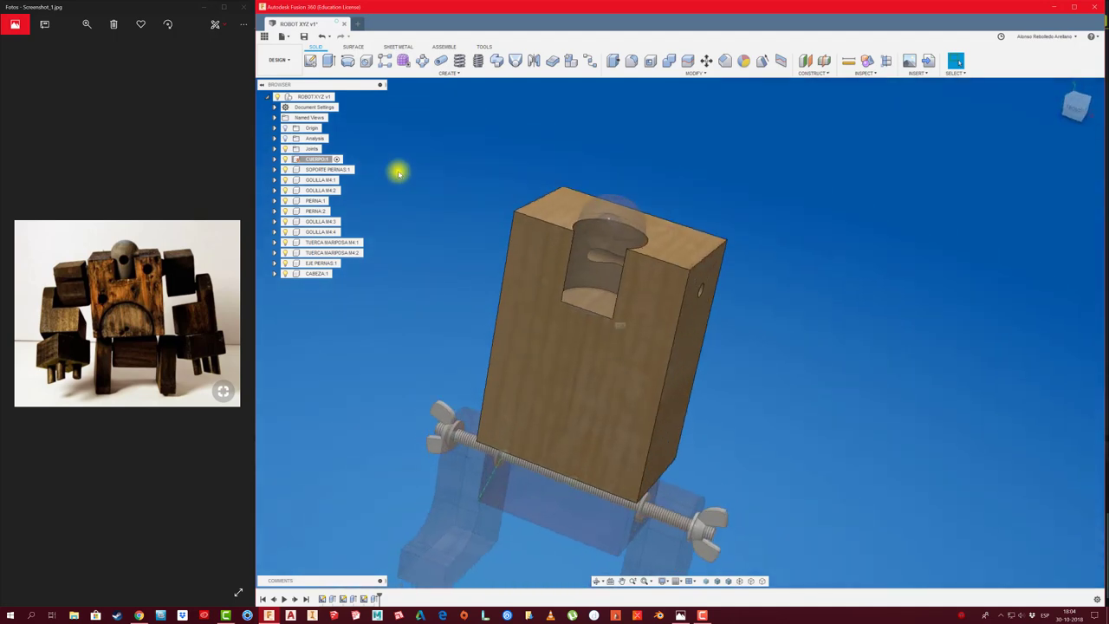
Activate the top-level robot assembly, add a new component named HOMBRO, and begin a sketch.
click(340, 96)
click(341, 98)
mouse_move(340, 98)
shift+middle_down()
mouse_move(453, 164)
mouse_move(425, 171)
mouse_move(338, 99)
shift+middle_up()
click(339, 97)
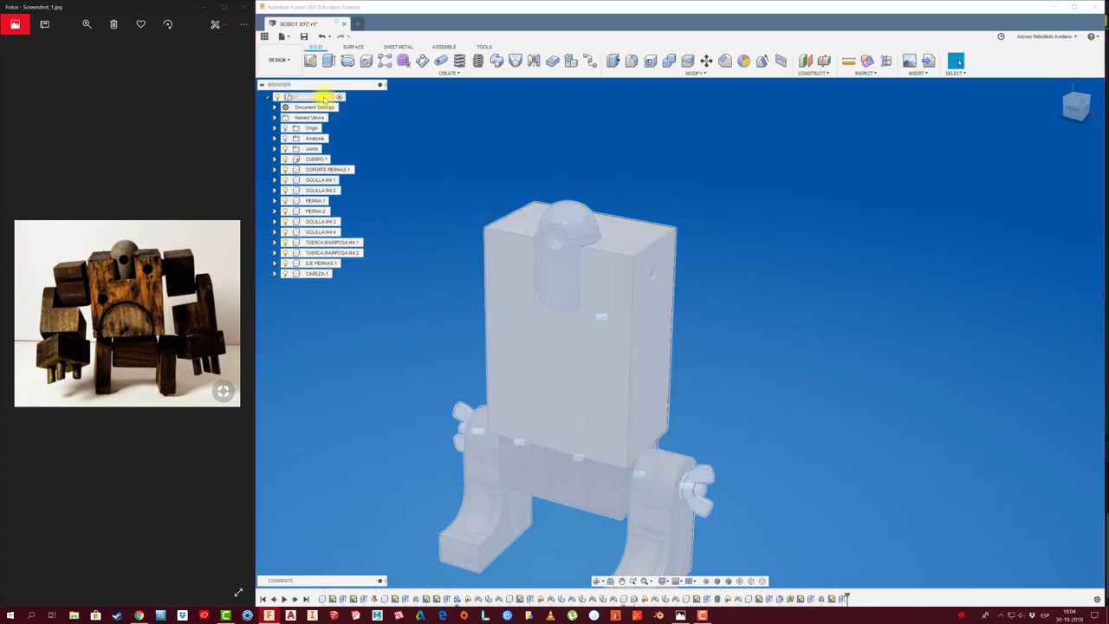
right_click(339, 98)
click(359, 109)
text(HOMBRO)
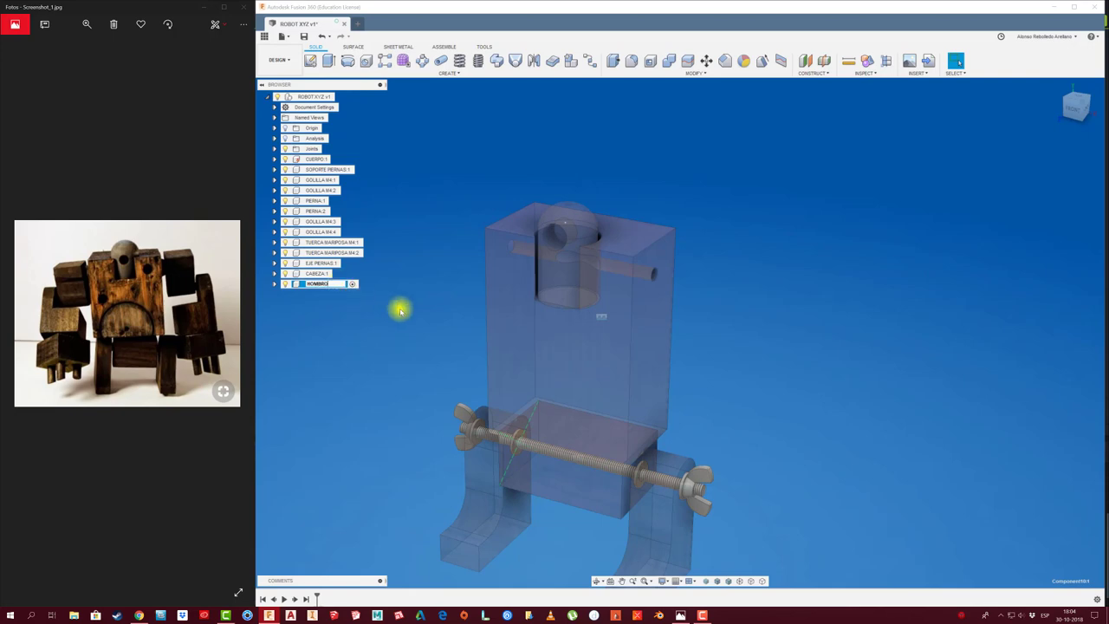
key(Return)
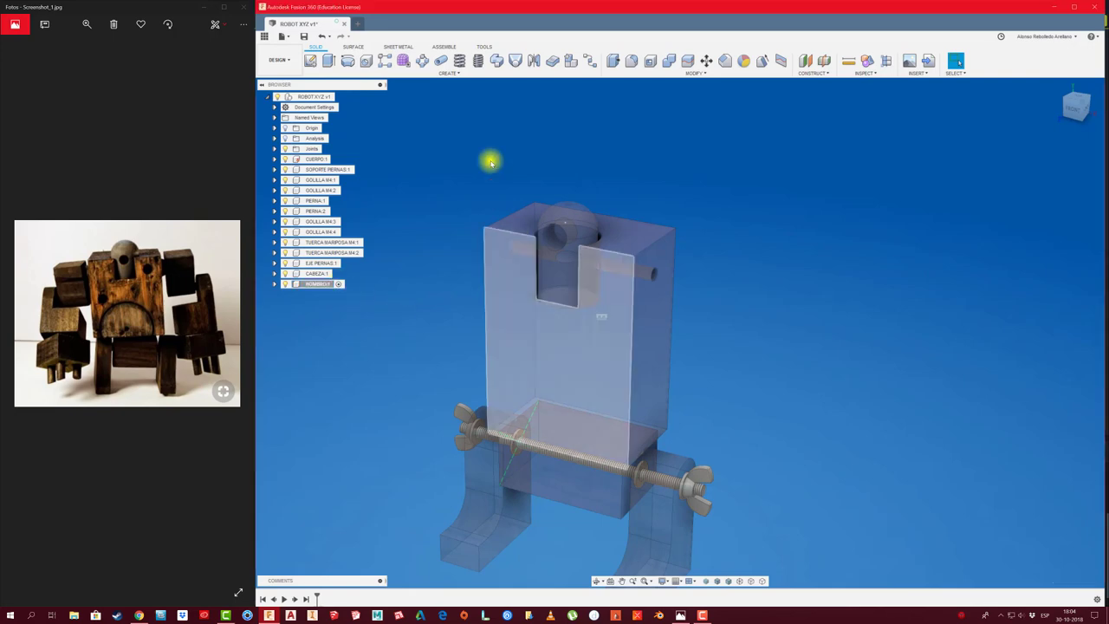
click(311, 61)
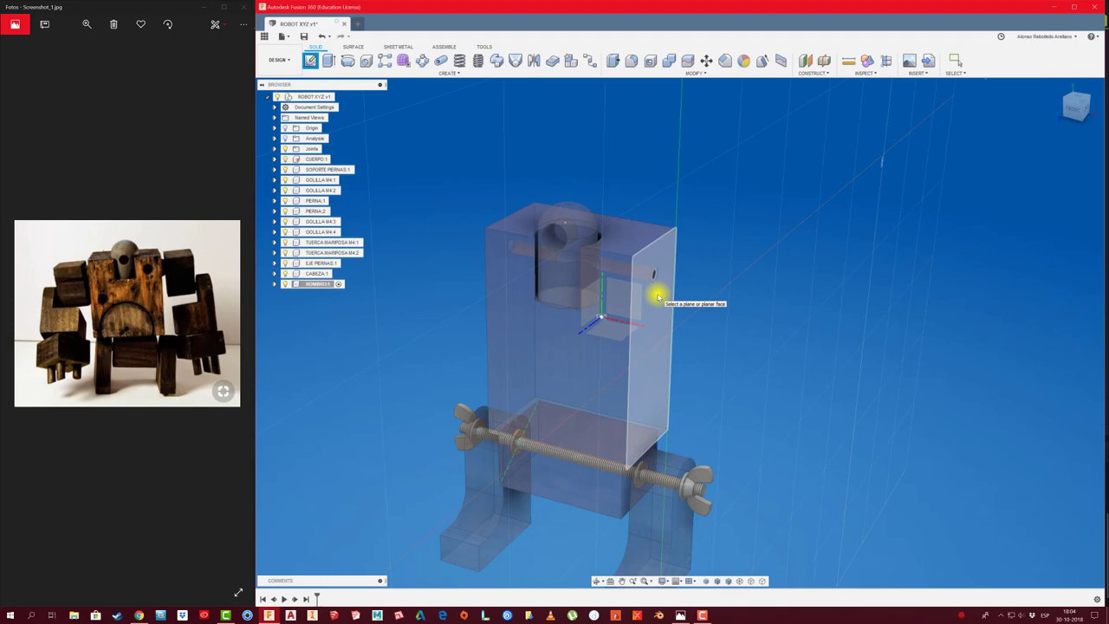
Cancel the started sketch, rename the component ESPACIADOR, and restart the sketch from the Front view.
click(659, 298)
key(Escape)
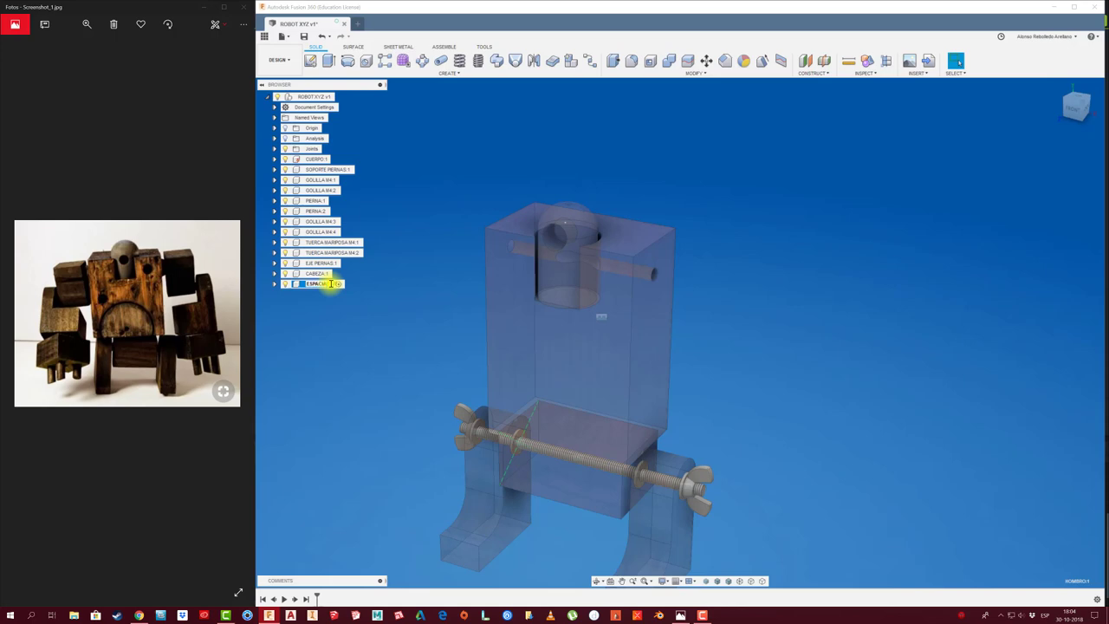
click(368, 305)
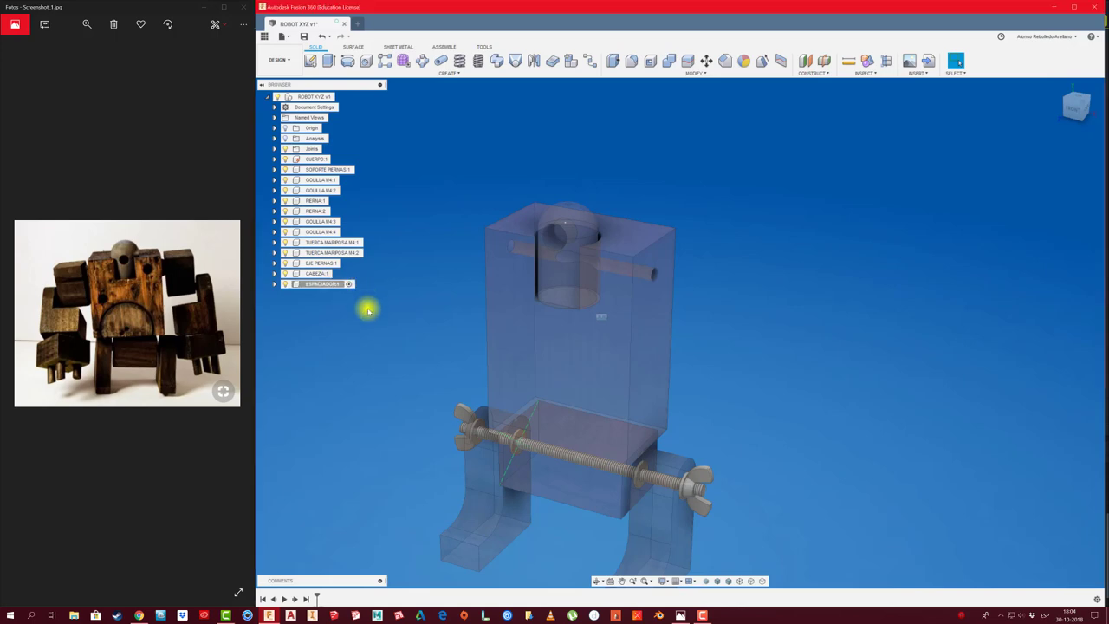
click(319, 63)
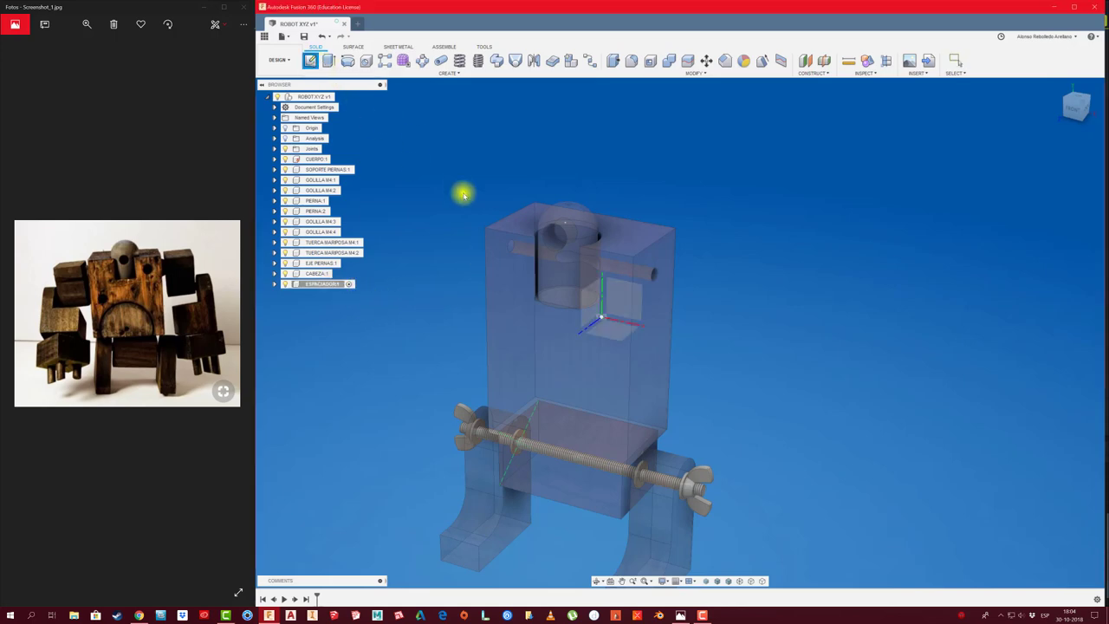
click(1077, 111)
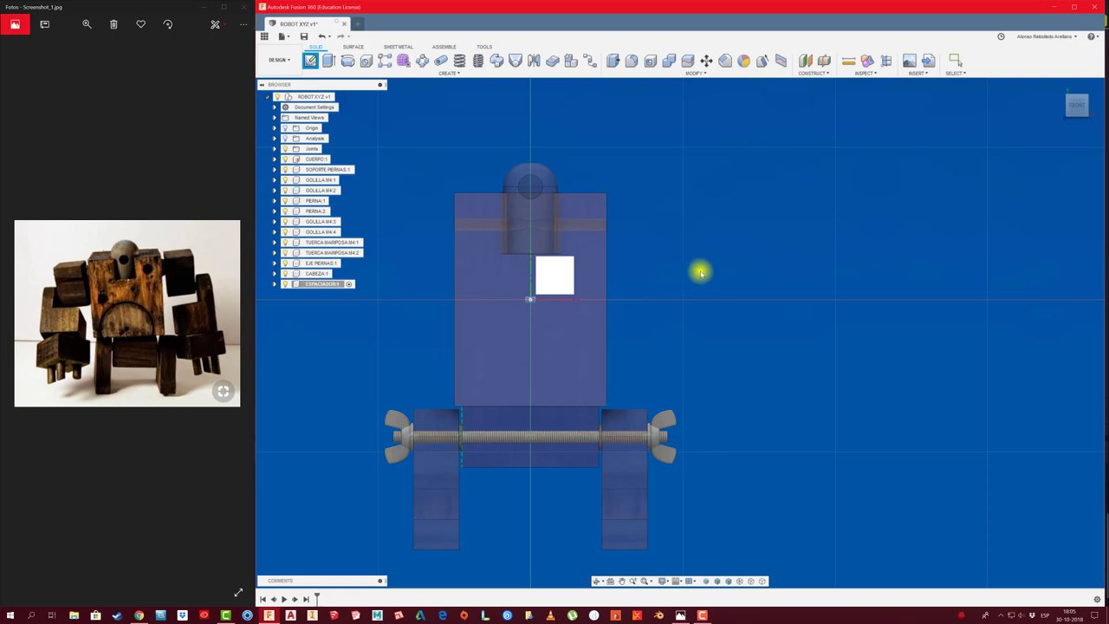
shift+middle_drag(673, 297, 589, 253)
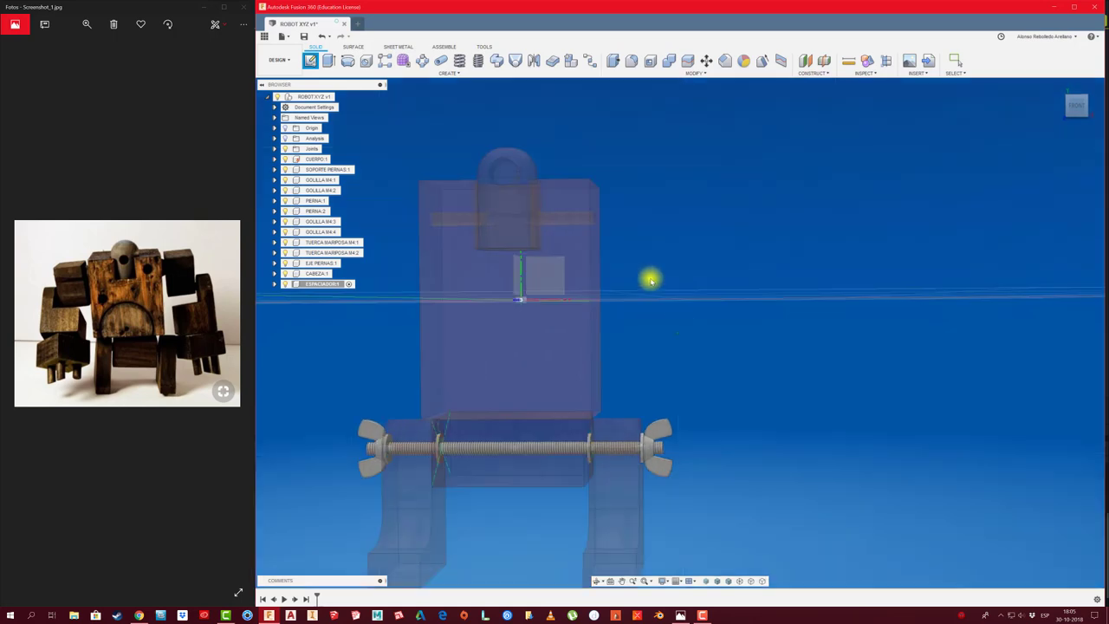
Draw a 20 mm diameter circle centred on the body's side face.
click(582, 249)
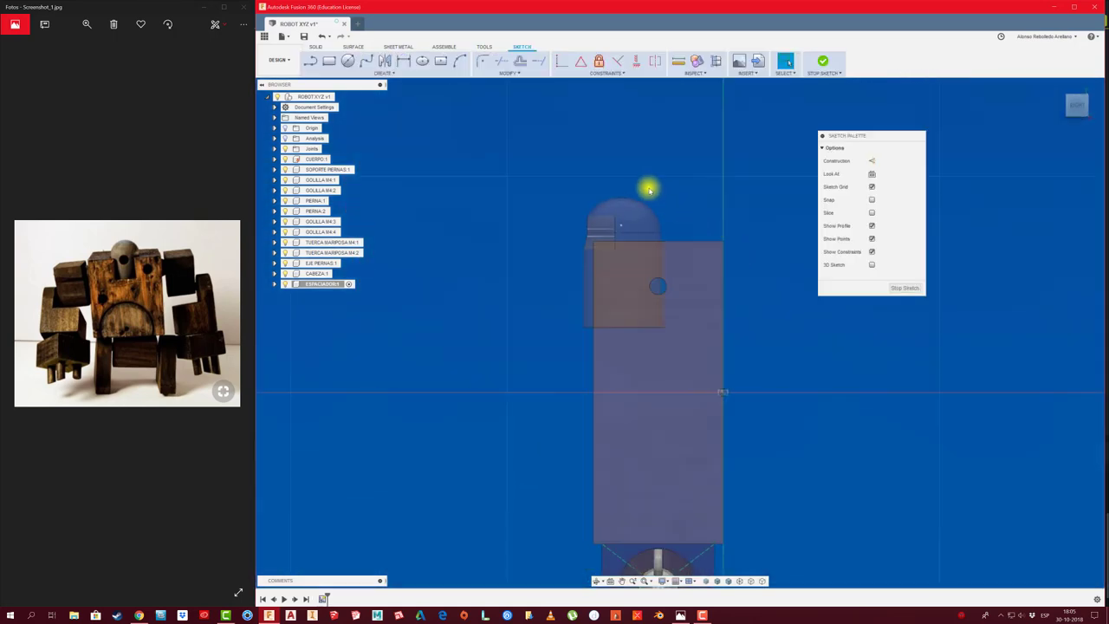
click(347, 61)
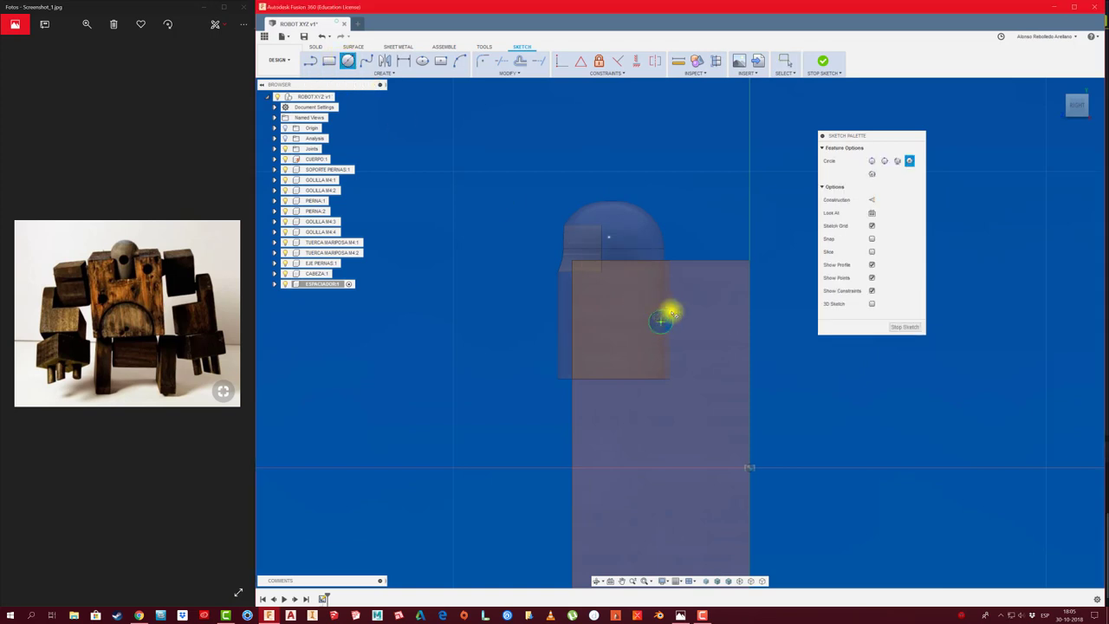
click(661, 322)
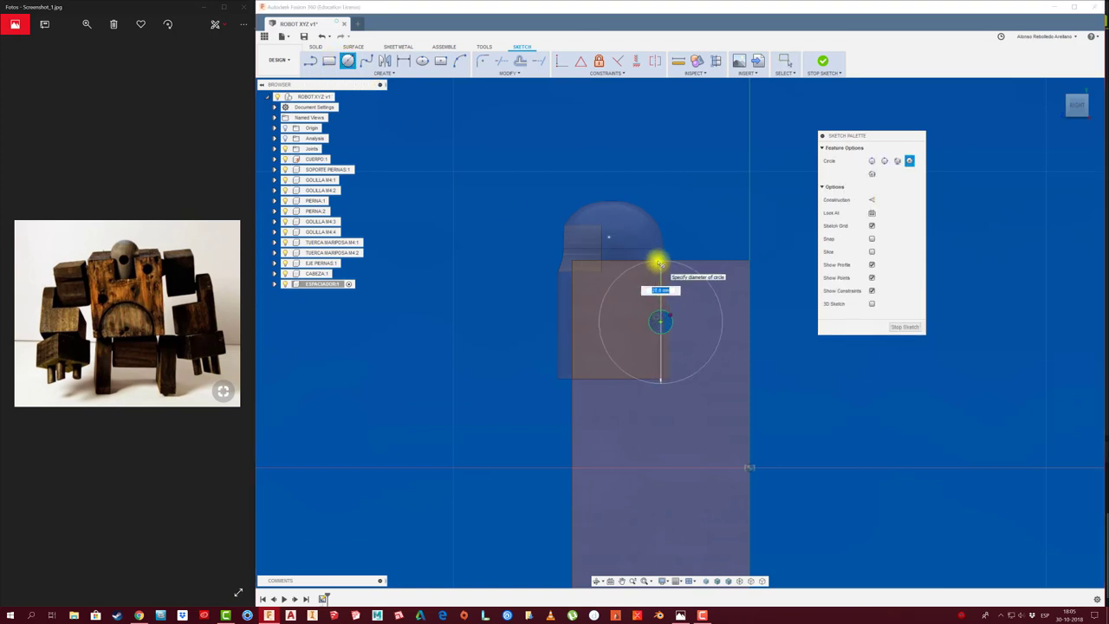
text(20)
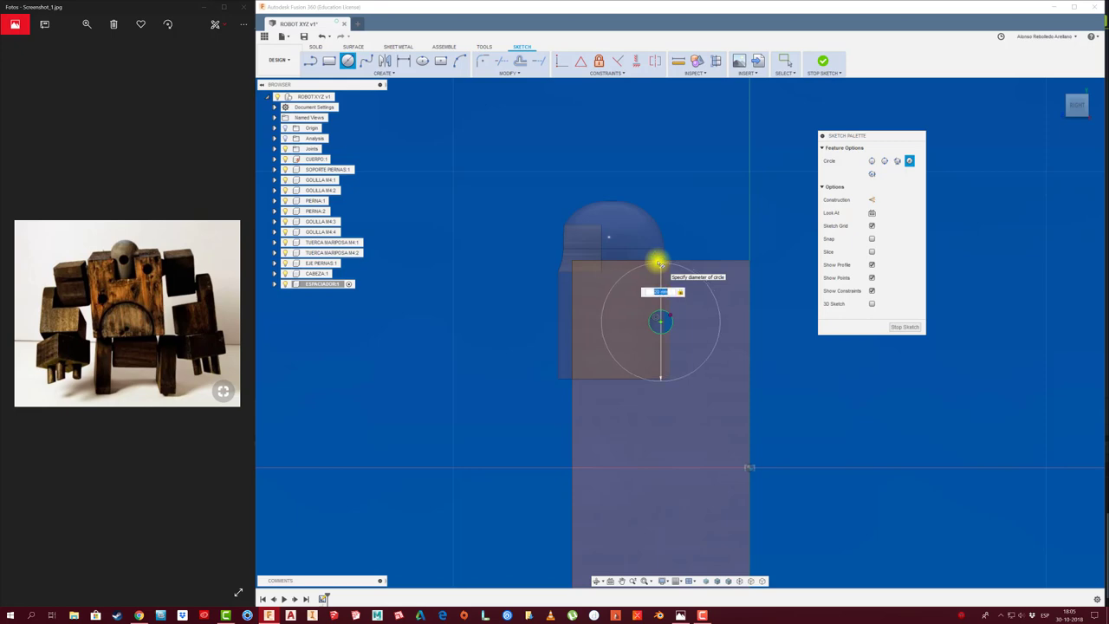
key(Return)
key(Escape)
Extrude the 20 mm circle up to the leg as a new ESPACIADOR spacer cylinder.
key(e)
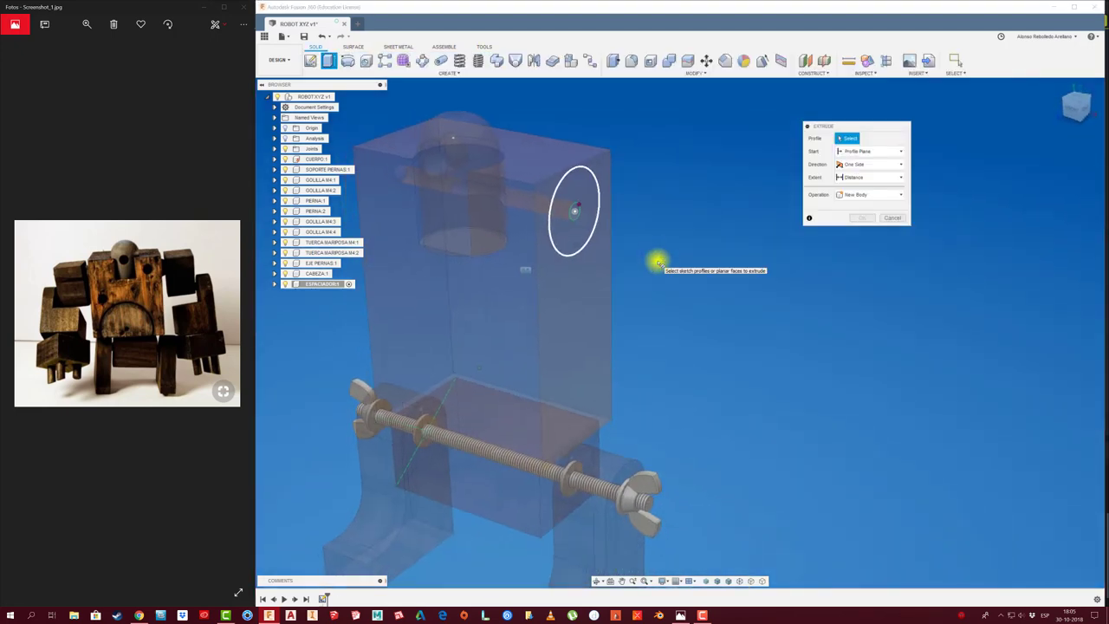
click(589, 217)
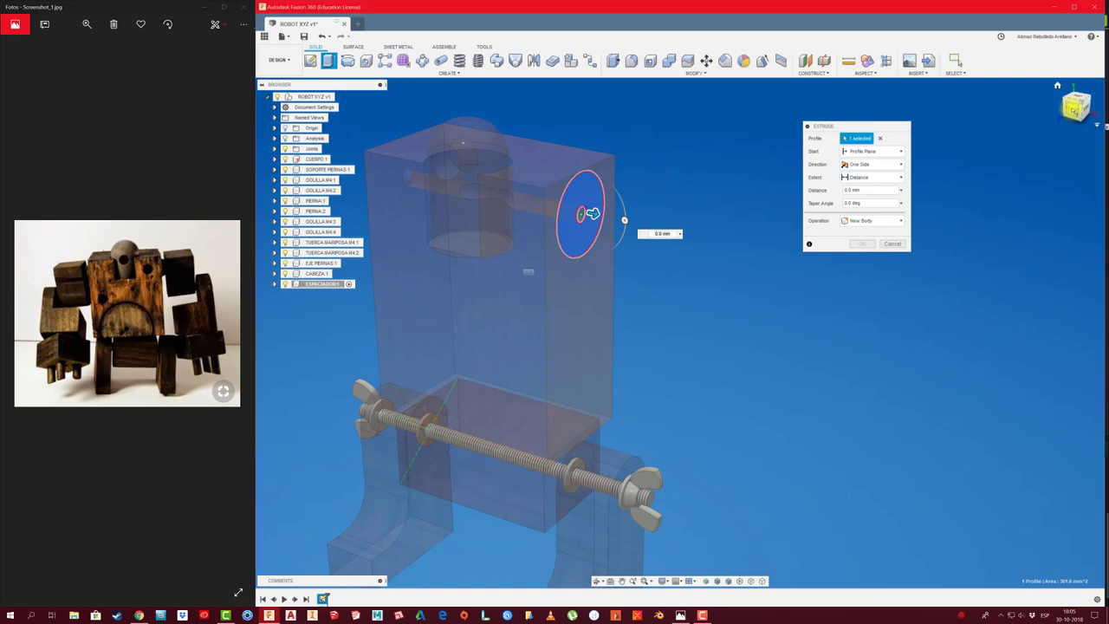
click(1072, 109)
drag(622, 199, 686, 200)
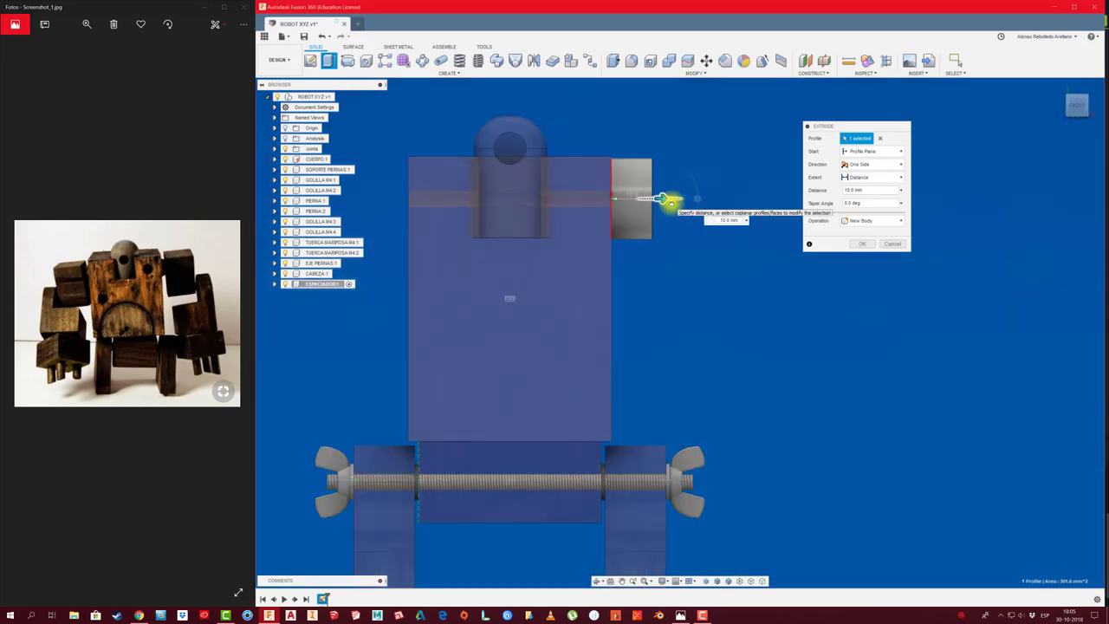
shift+middle_drag(668, 198, 639, 436)
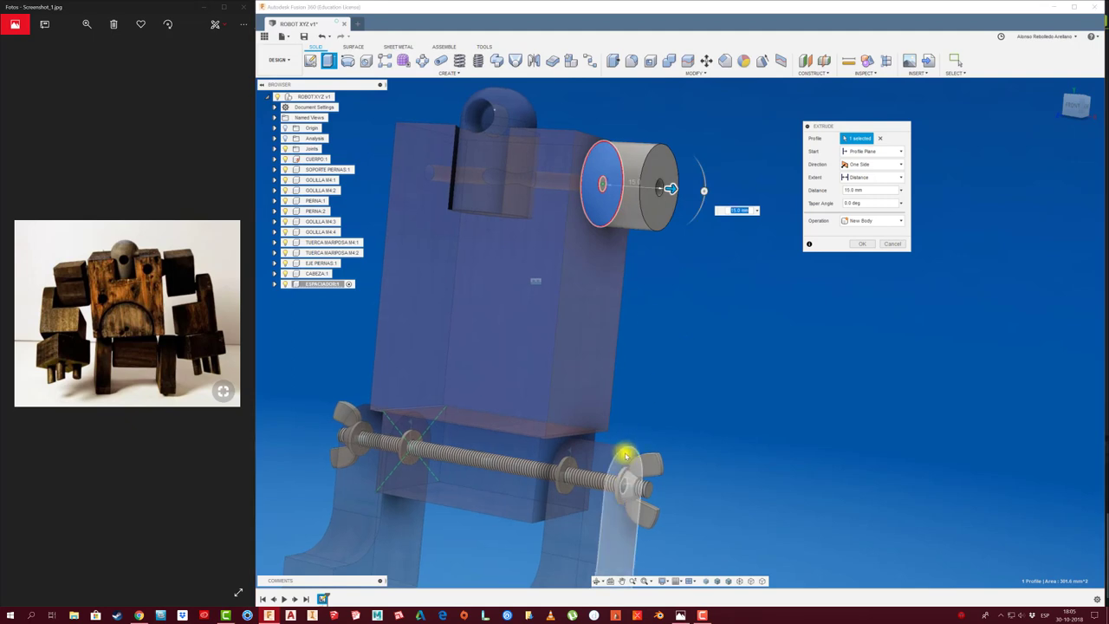
click(873, 178)
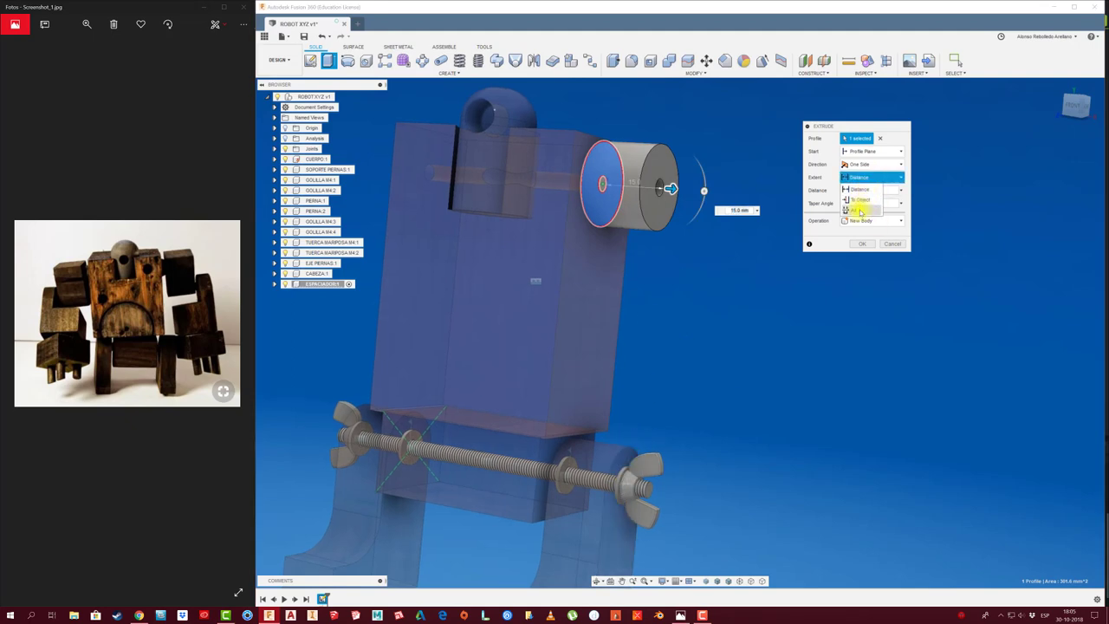
click(860, 201)
click(631, 457)
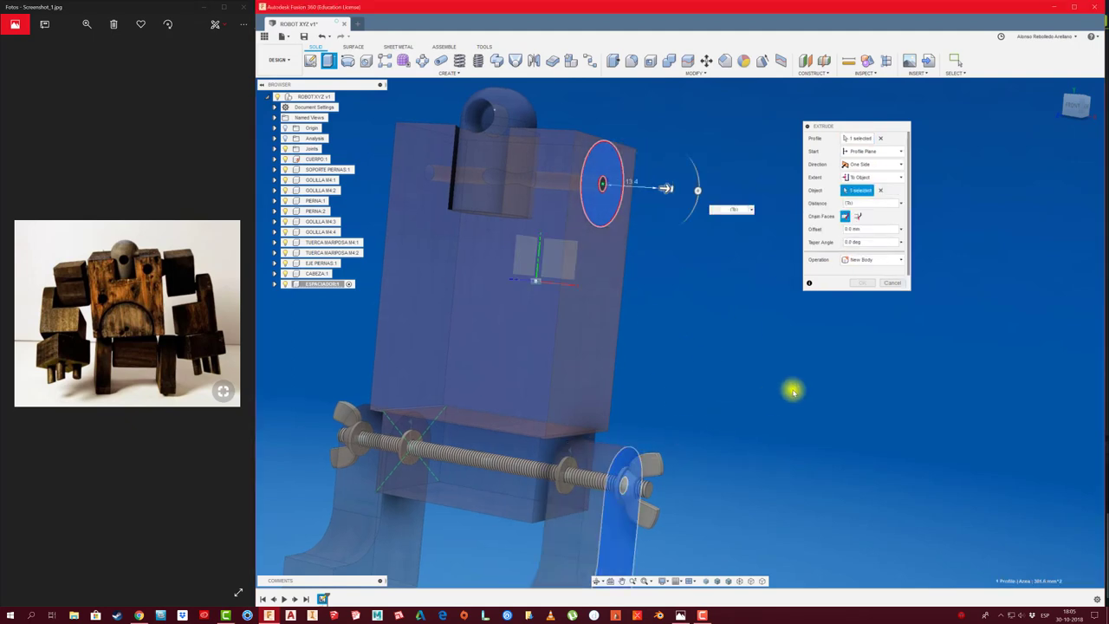
click(856, 216)
click(861, 282)
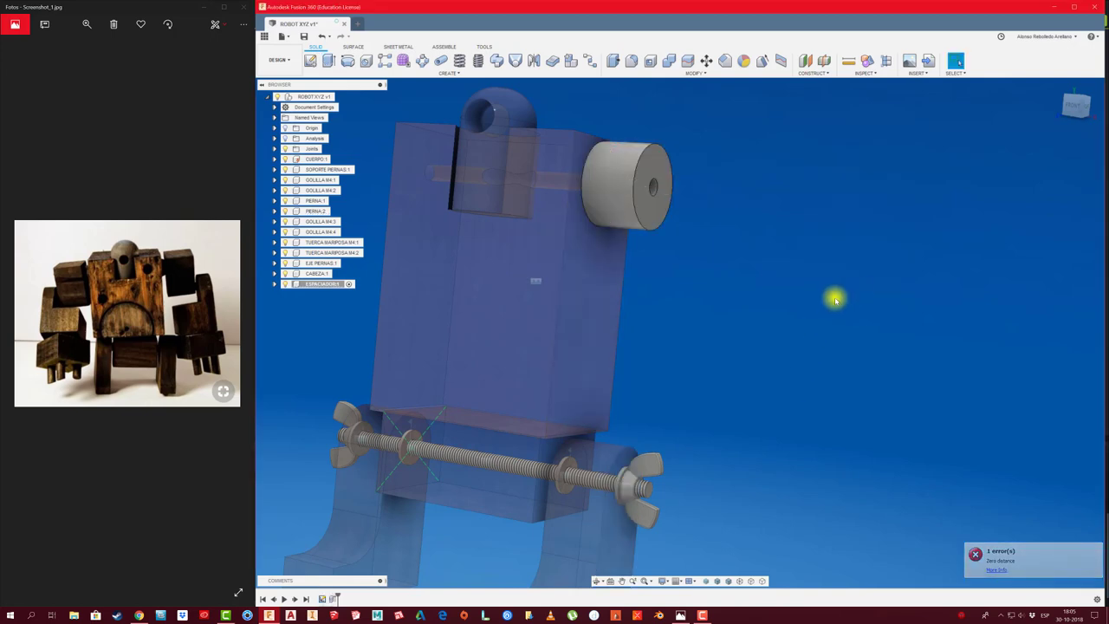
shift+middle_drag(813, 296, 721, 230)
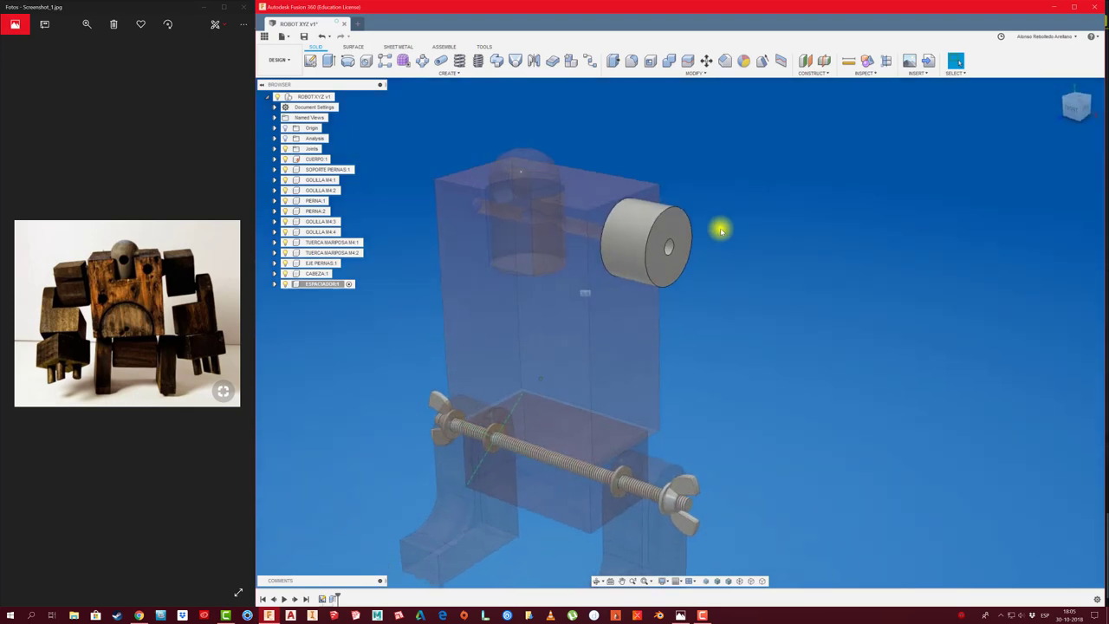
Assign Brass from the Metal library as the ESPACIADOR spacer's physical material.
right_click(329, 286)
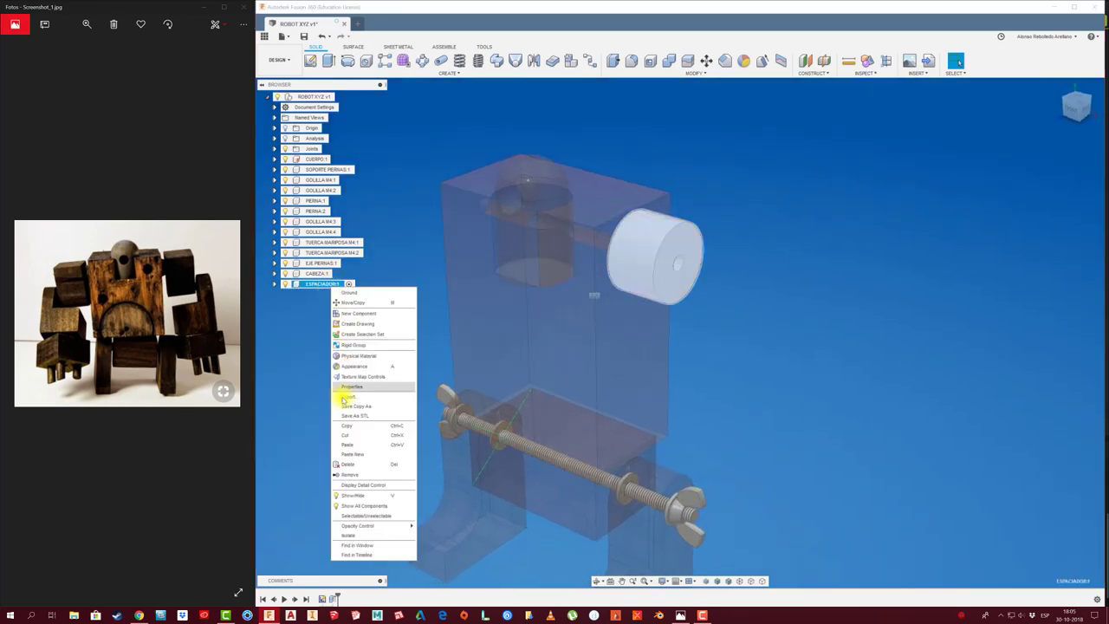
click(354, 358)
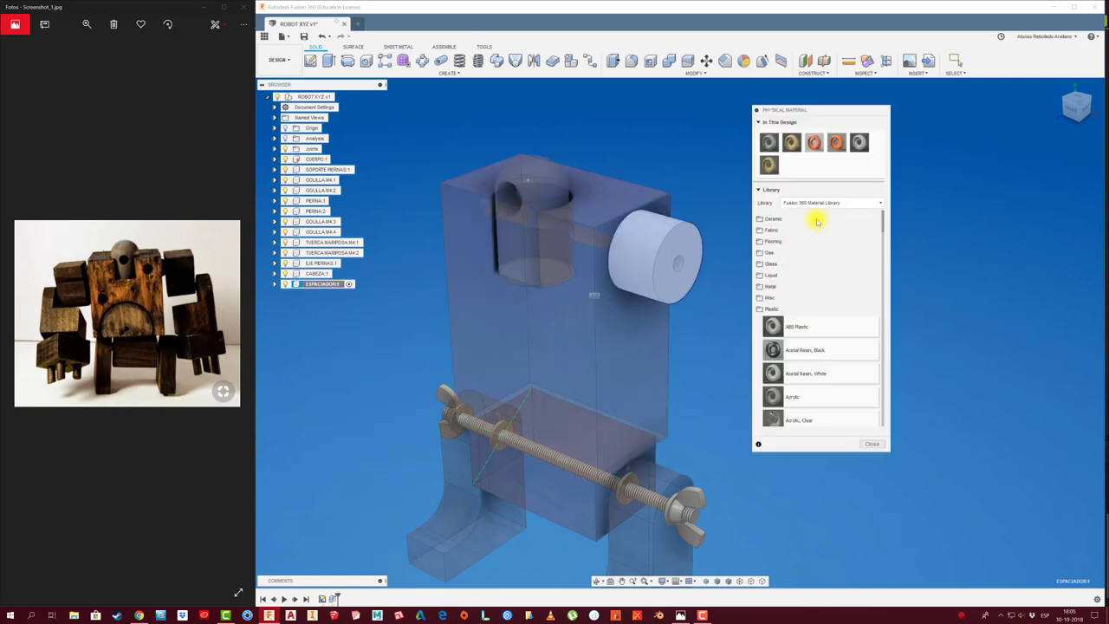
click(780, 286)
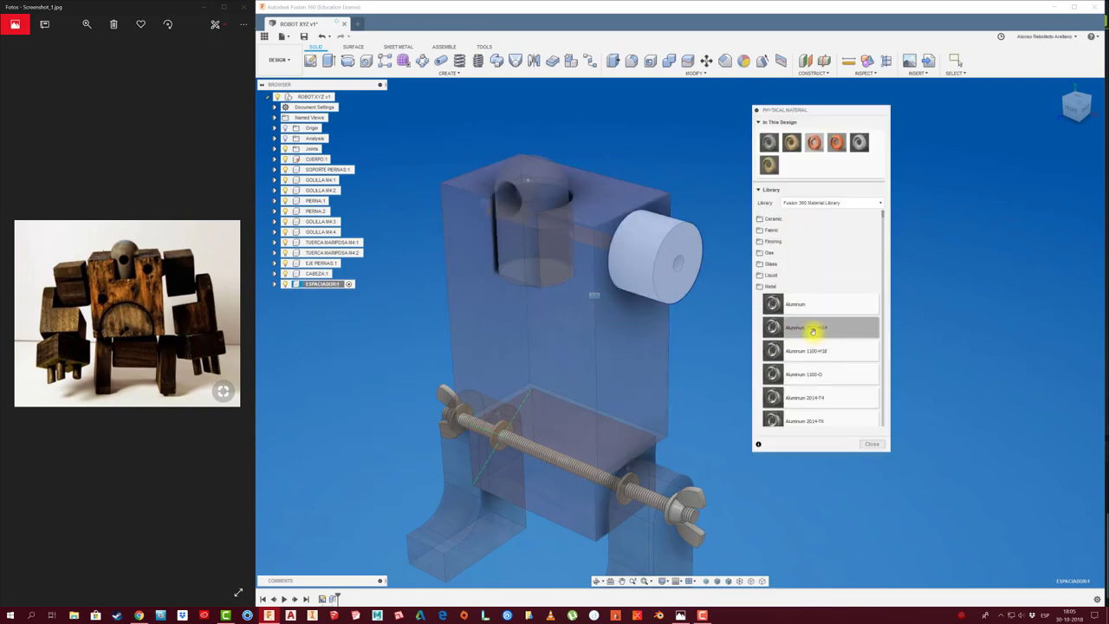
scroll(808, 338, down, 5)
scroll(810, 355, down, 3)
scroll(811, 355, down, 3)
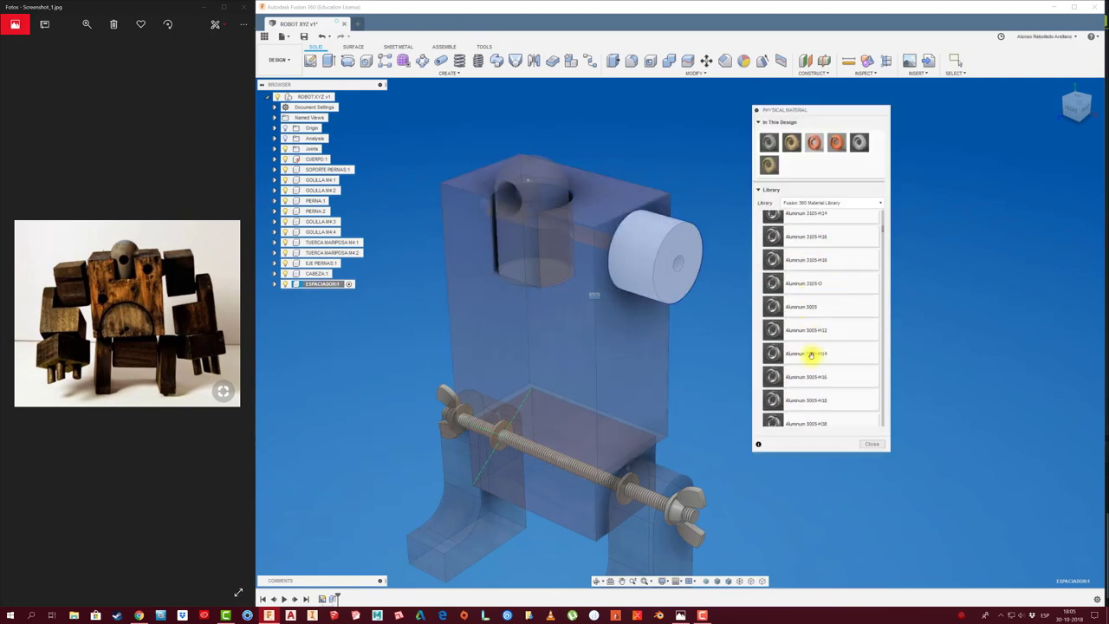
scroll(813, 354, down, 3)
scroll(823, 338, down, 3)
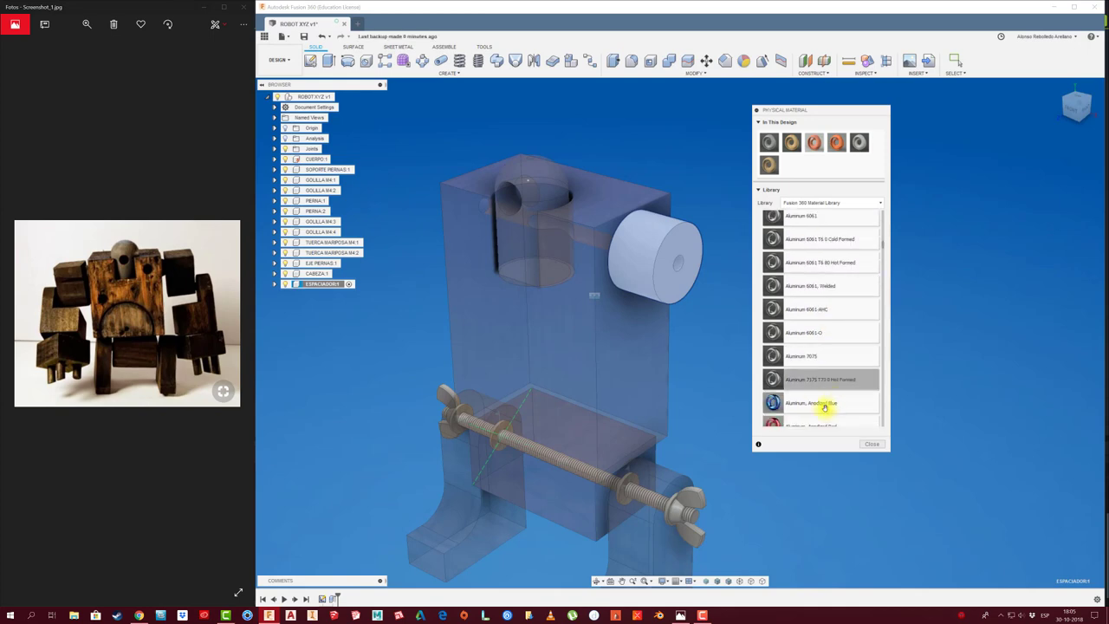
scroll(823, 403, down, 2)
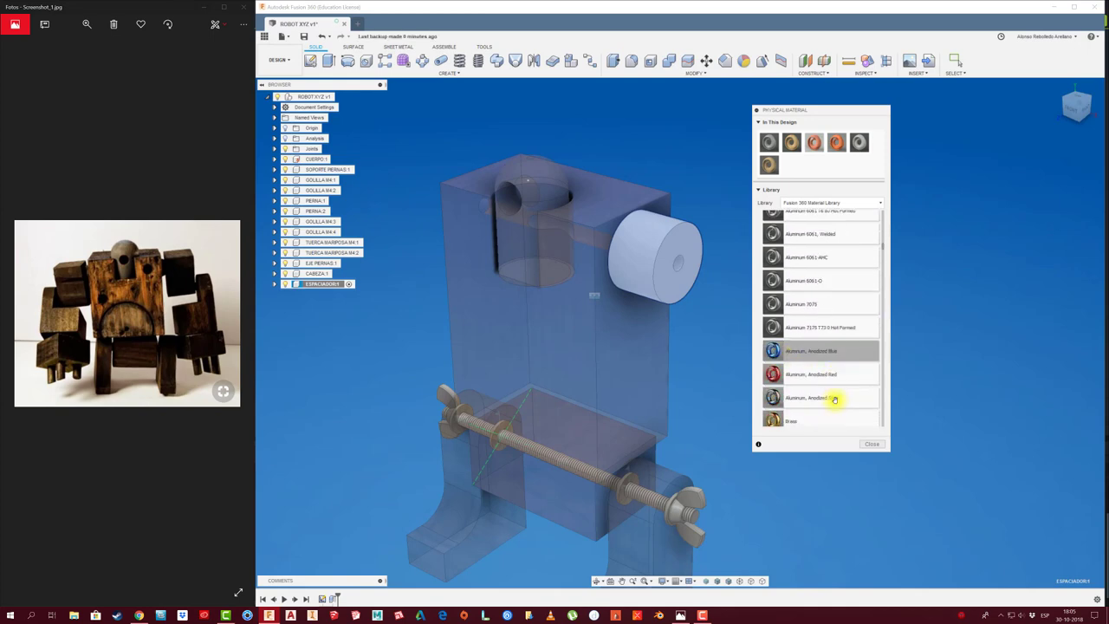
scroll(832, 359, down, 1)
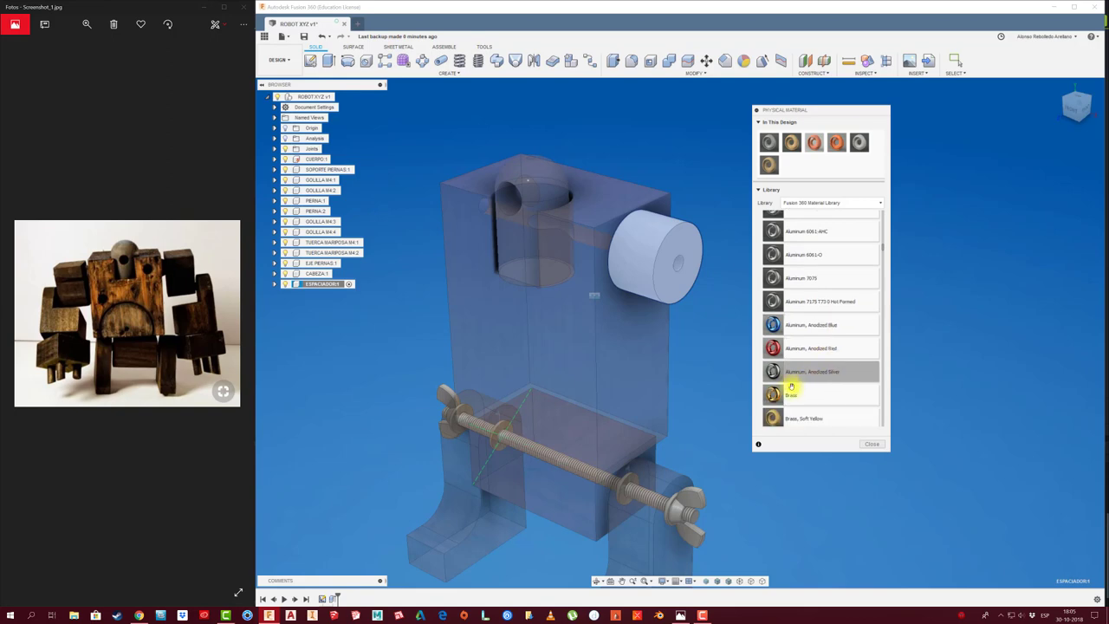
drag(680, 293, 684, 294)
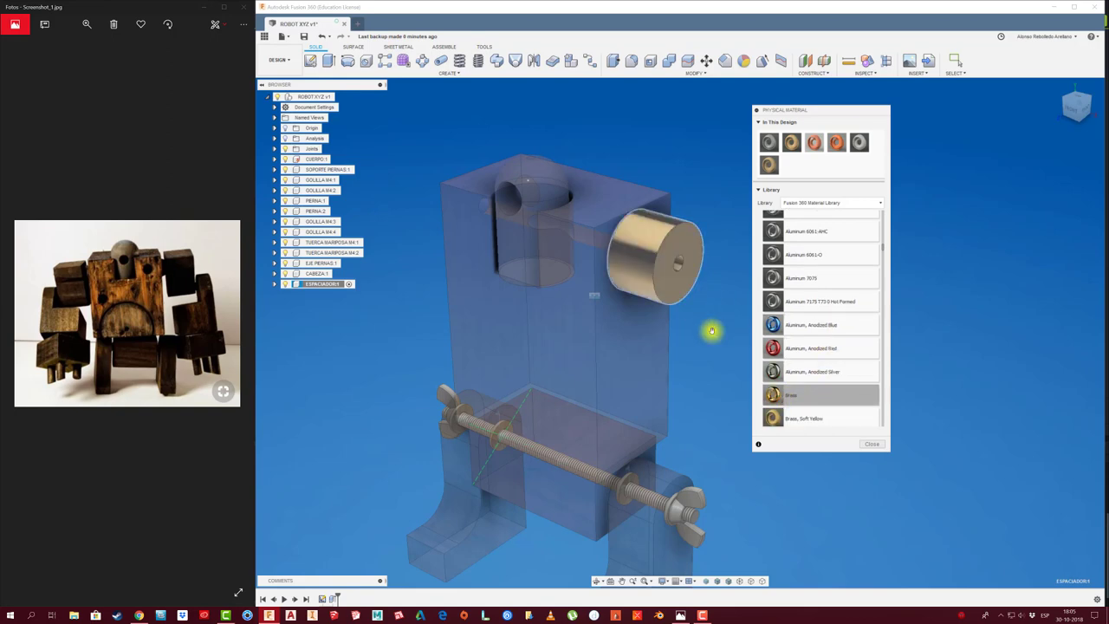
click(868, 444)
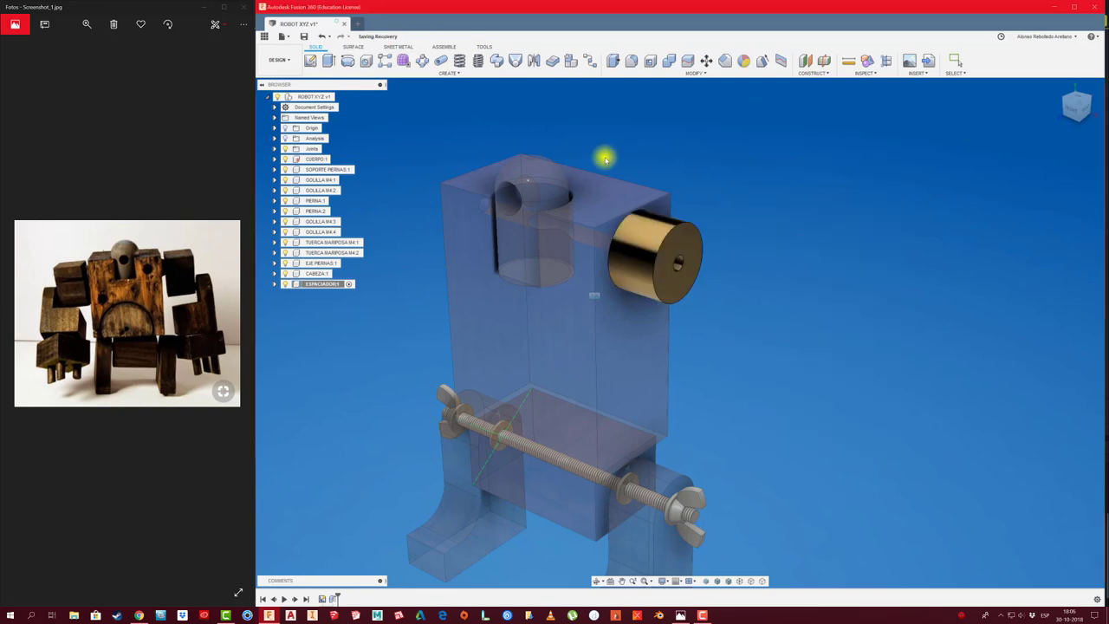
scroll(668, 149, down, 2)
Make the top-level assembly active and switch to the ASSEMBLE tools.
scroll(668, 149, down, 2)
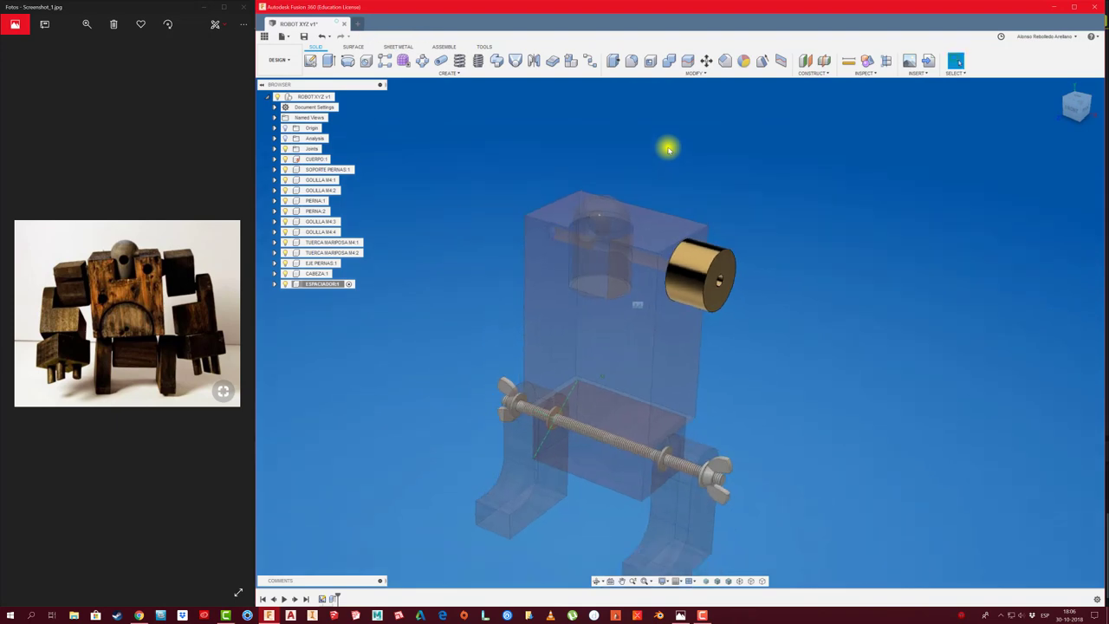
click(340, 97)
shift+middle_drag(785, 278, 718, 185)
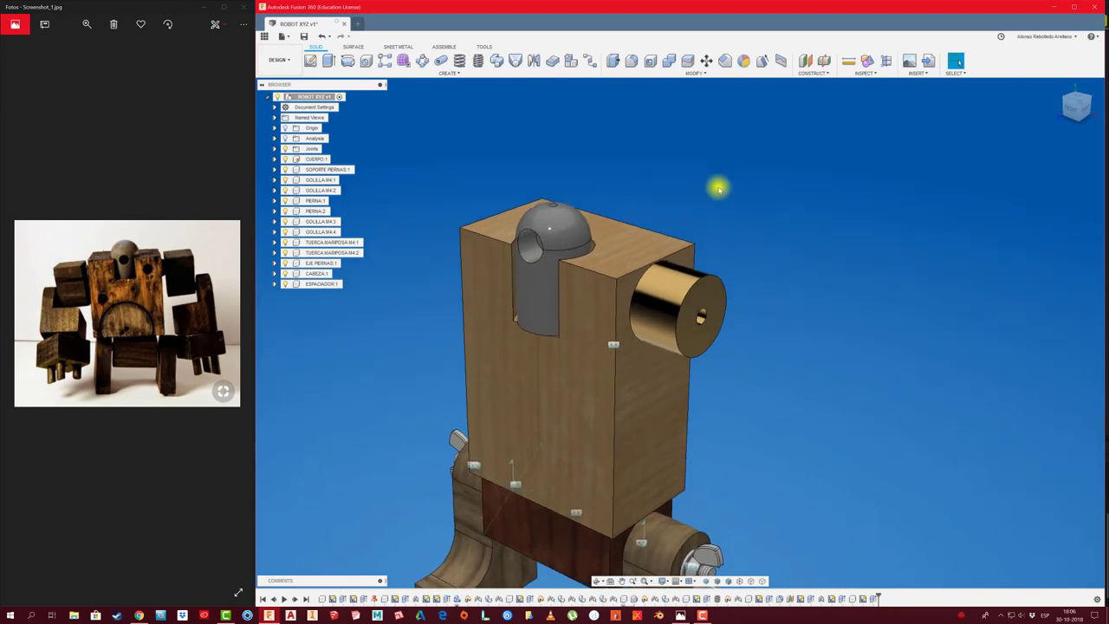
click(446, 45)
click(328, 59)
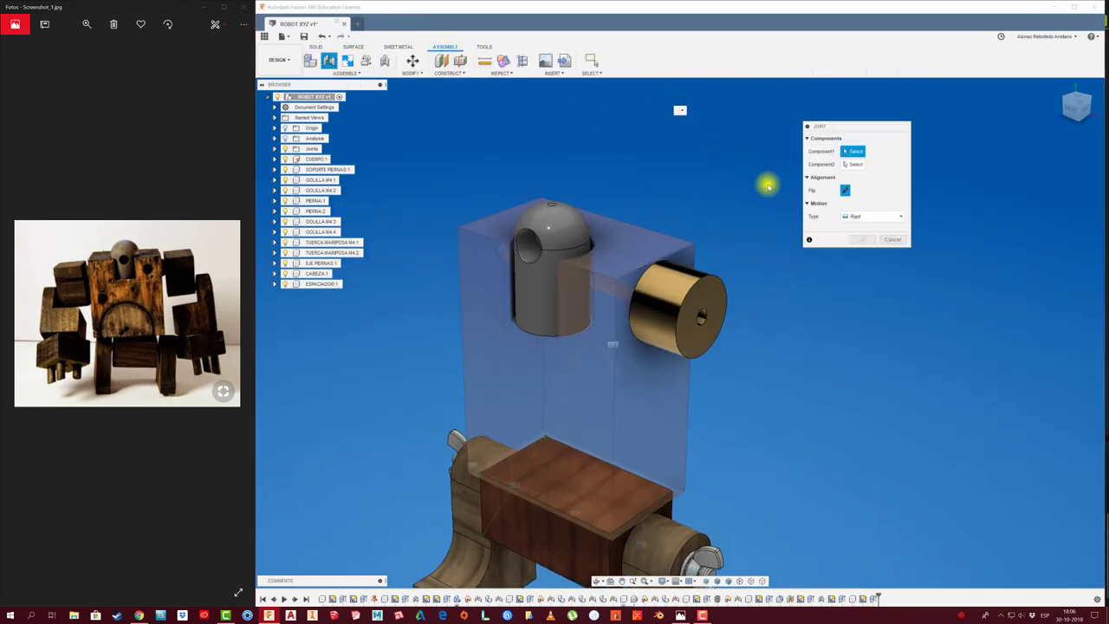
click(892, 240)
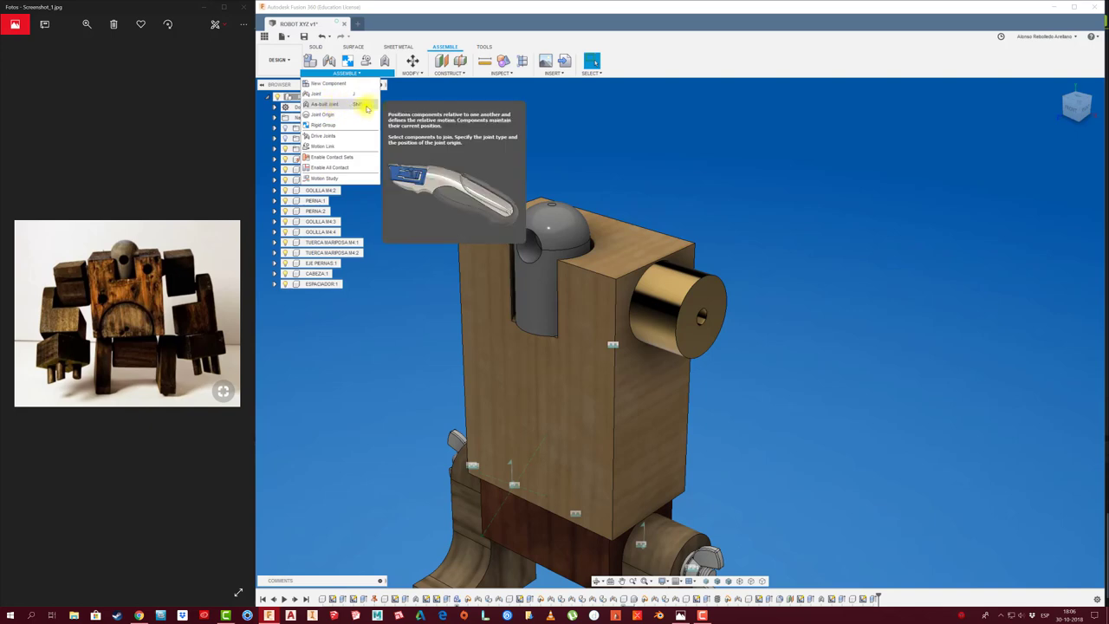
Fix the ESPACIADOR spacer to the body with a Rigid As-built Joint.
click(373, 104)
click(328, 104)
click(649, 269)
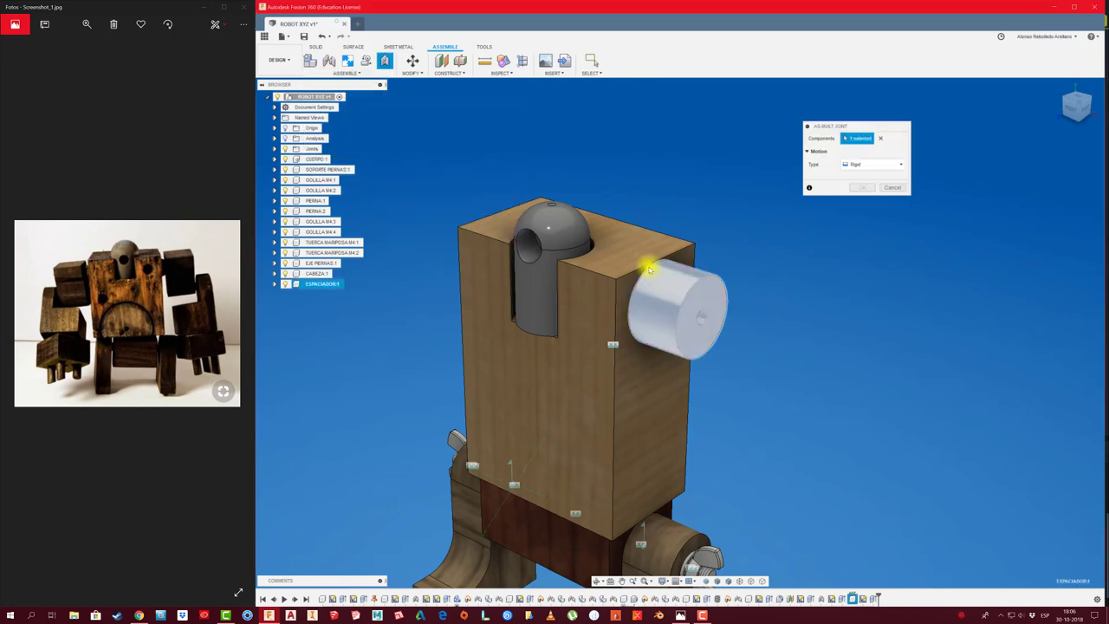
click(667, 260)
click(860, 208)
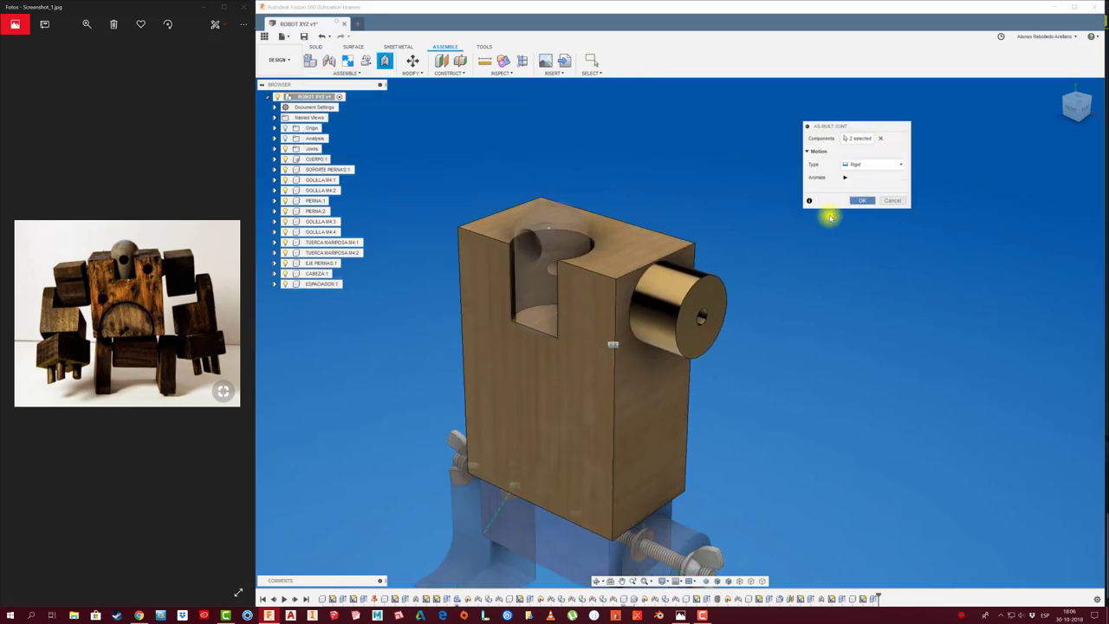
click(329, 286)
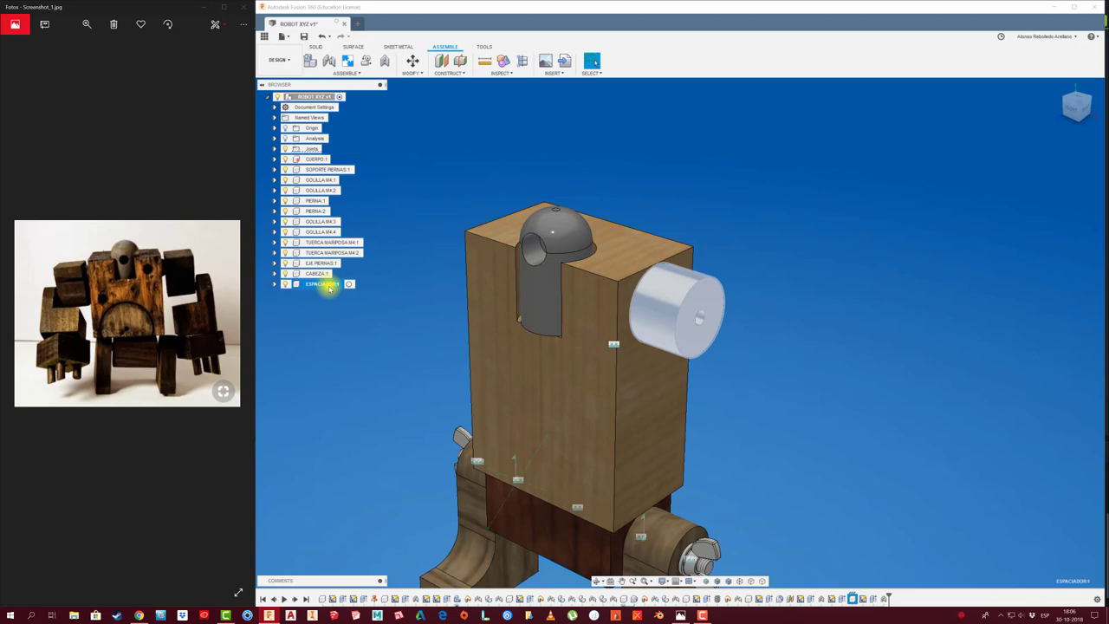
Copy and paste ESPACIADOR:1, moving the copy 75 mm to the body's opposite side.
key(ctrl+c)
key(ctrl+v)
drag(710, 317, 439, 243)
click(856, 291)
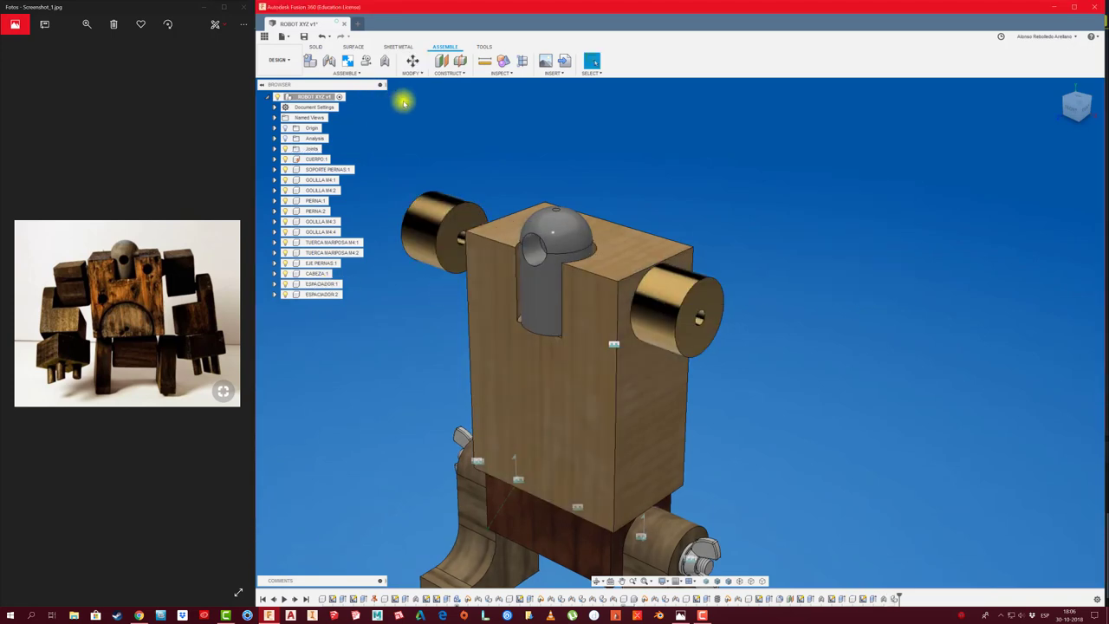
shift+middle_drag(404, 99, 458, 136)
Joint the copied spacer's centre onto the body's left side.
key(j)
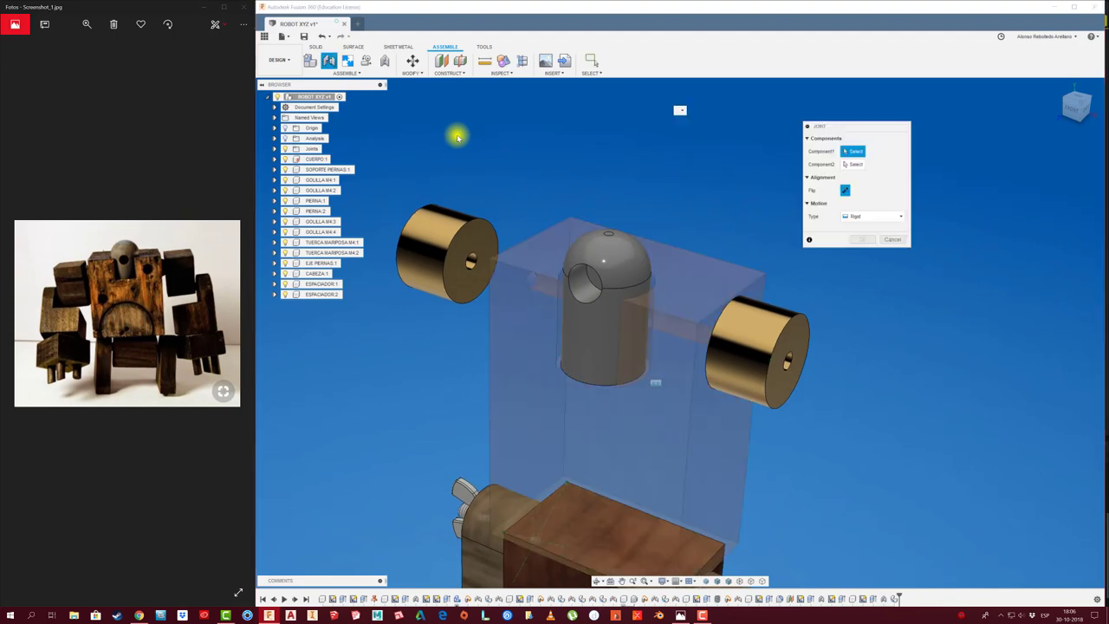
click(471, 264)
mouse_move(468, 275)
shift+middle_down()
mouse_move(436, 315)
mouse_move(489, 363)
shift+middle_up()
click(489, 362)
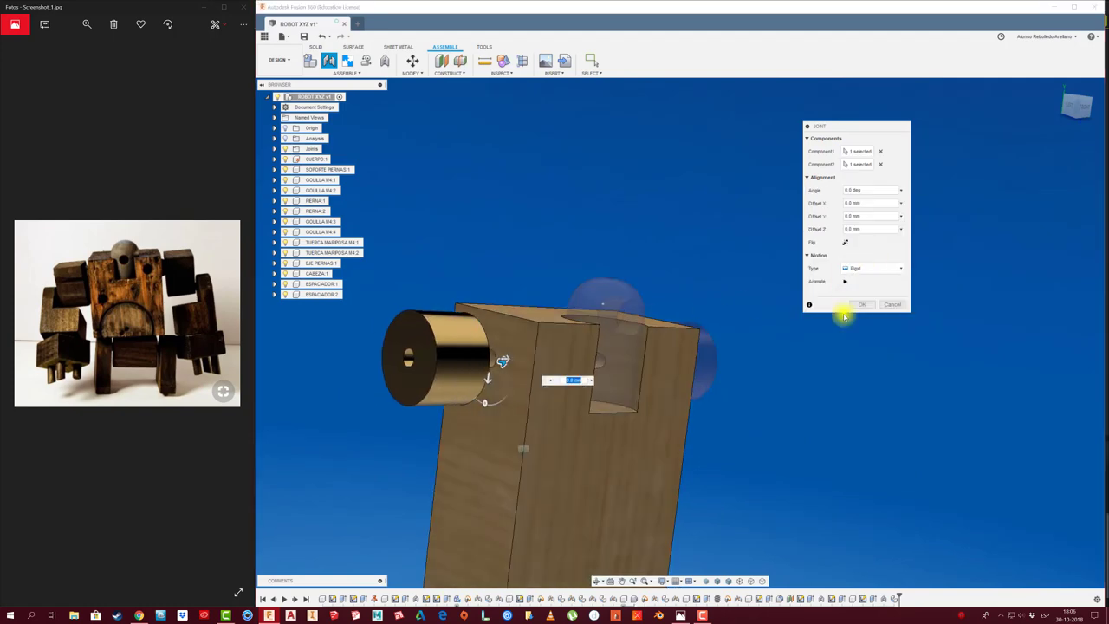
click(838, 307)
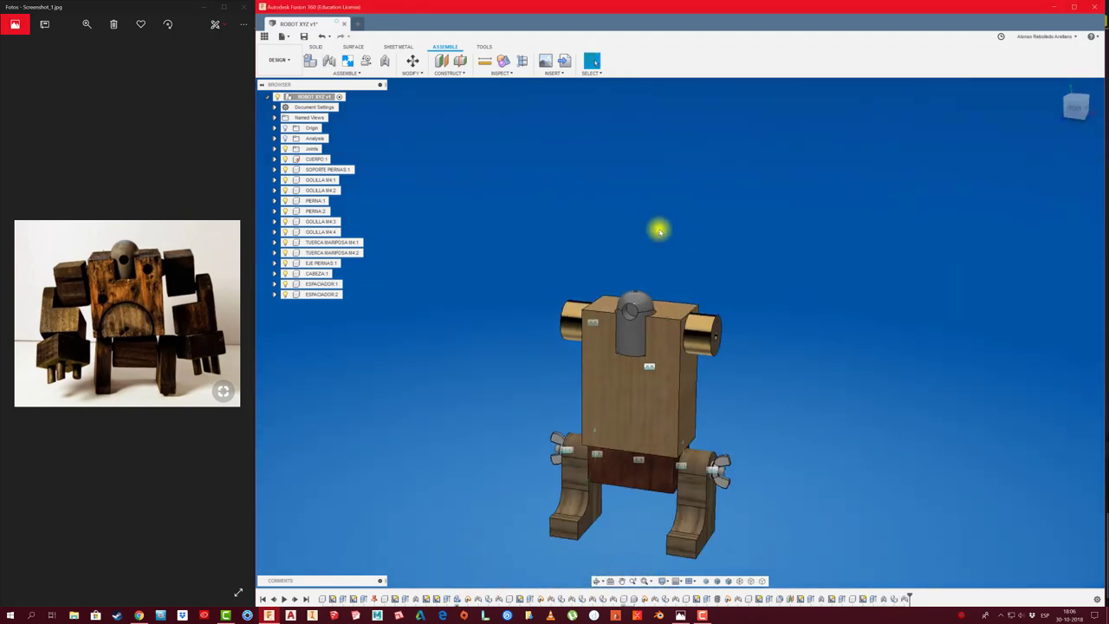
scroll(693, 205, up, 2)
mouse_move(658, 229)
shift+middle_down()
mouse_move(693, 205)
mouse_move(631, 284)
shift+middle_up()
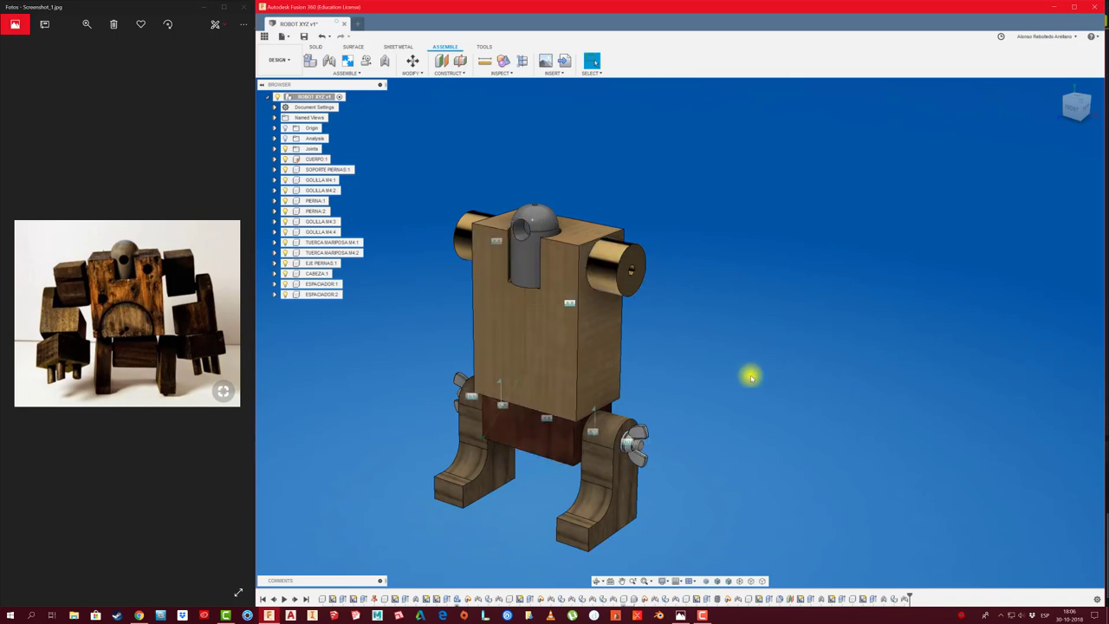
shift+middle_drag(752, 377, 453, 390)
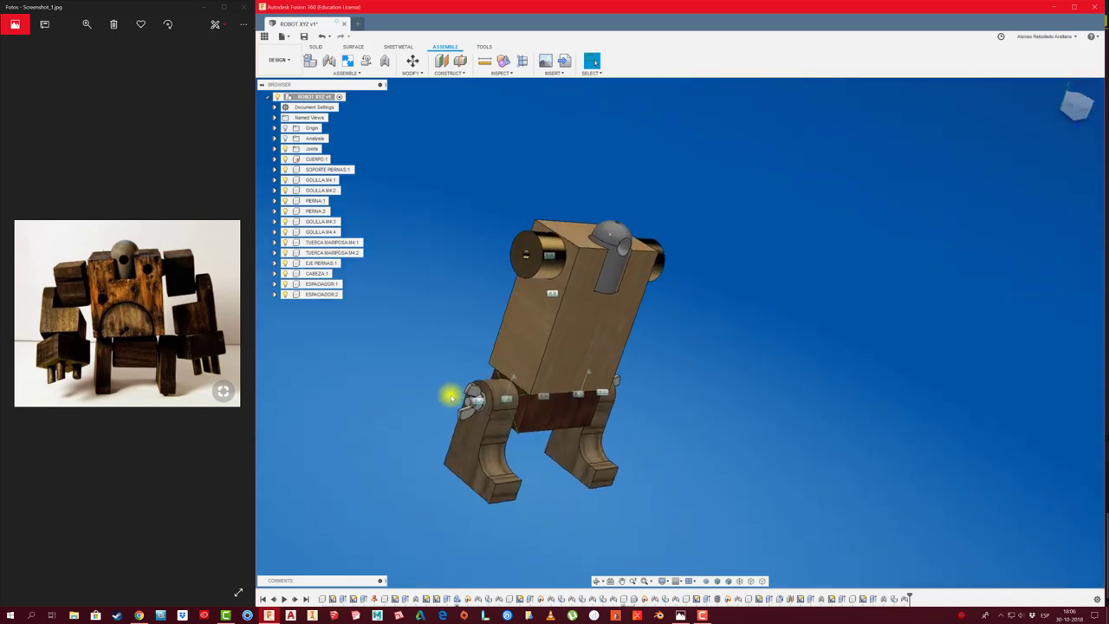
key(F6)
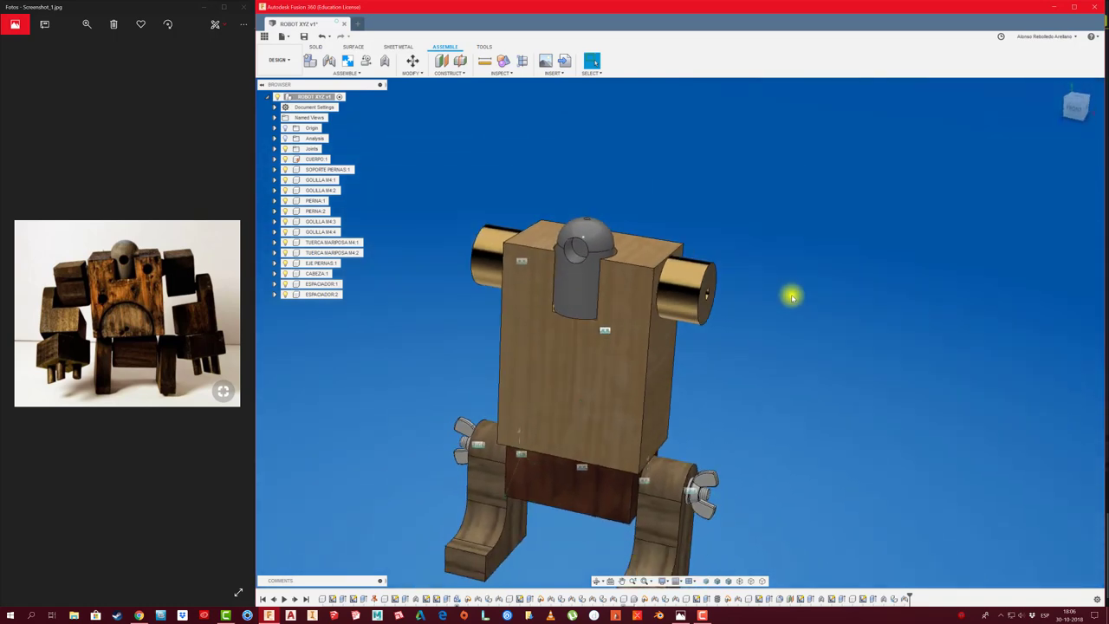
click(321, 96)
Add a new component named HOMBRO to the top-level assembly.
right_click(323, 96)
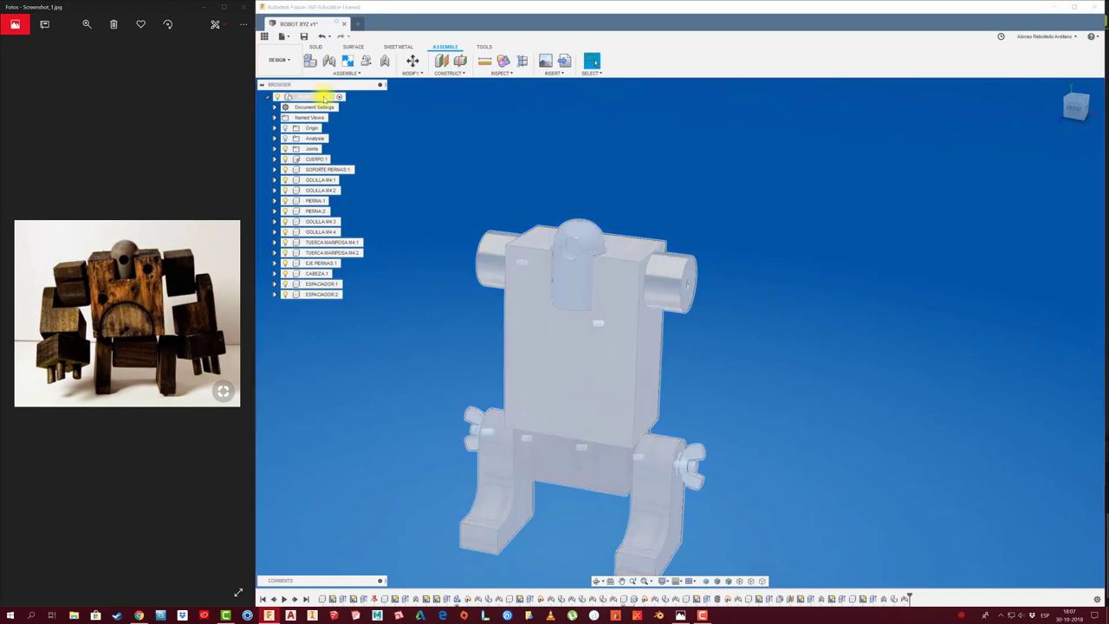
click(364, 104)
text(HOMBRO)
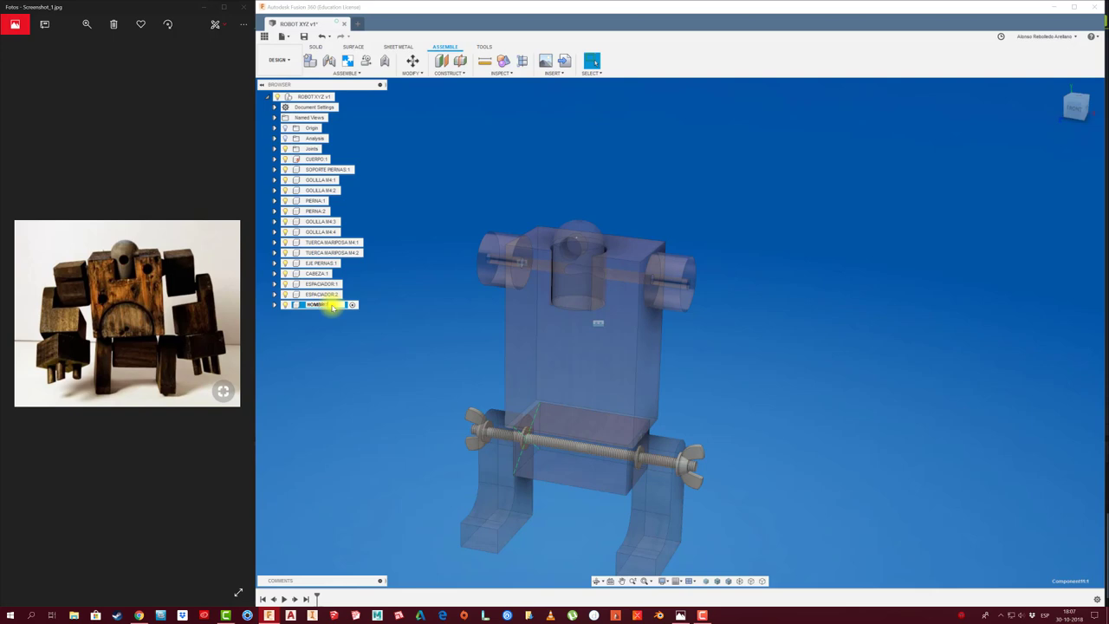
click(406, 356)
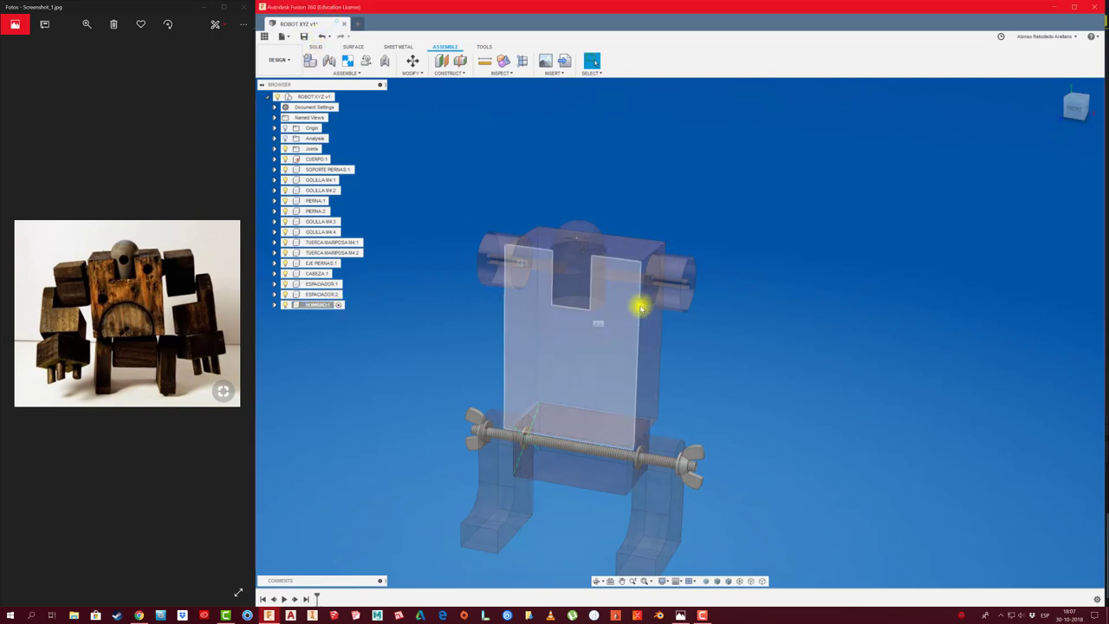
Sketch a 30 mm centred square on the spacer's outer circular face.
click(316, 47)
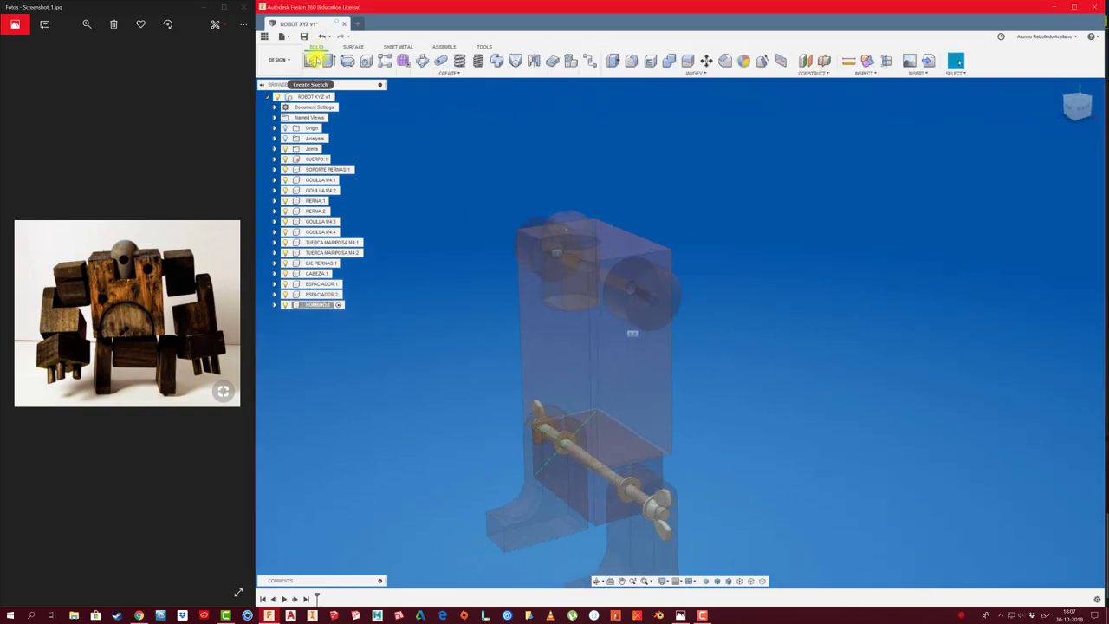
click(675, 297)
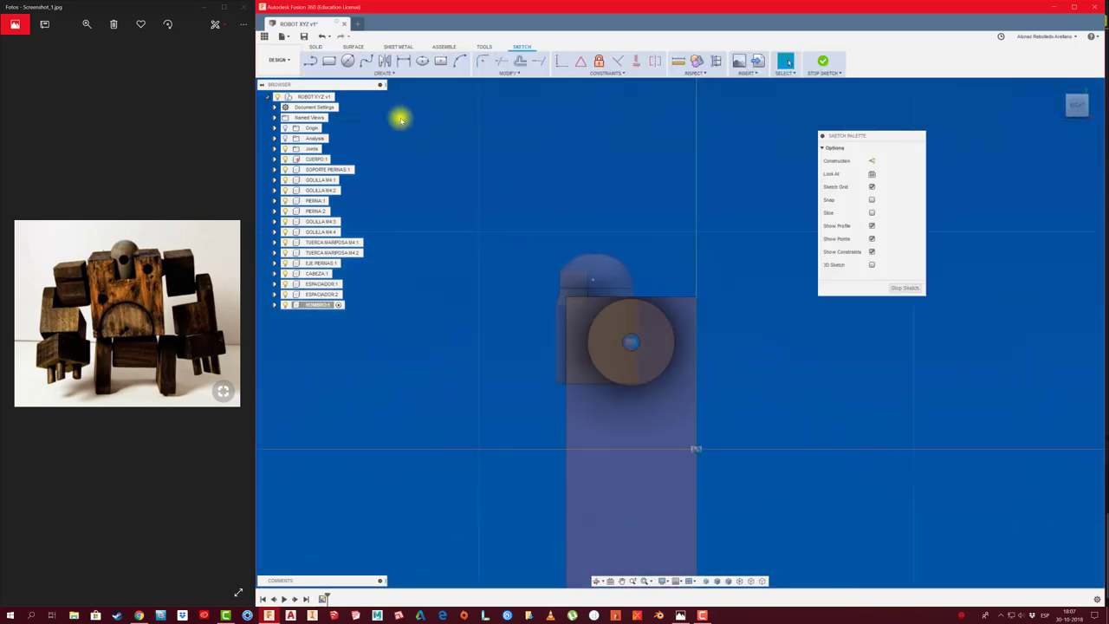
click(440, 62)
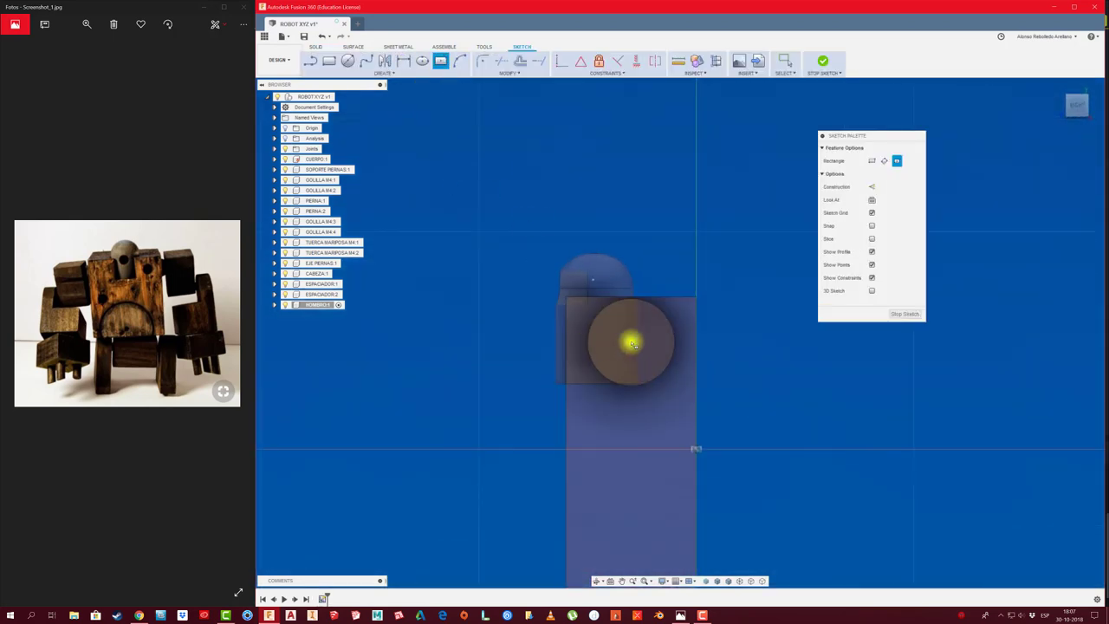
click(632, 342)
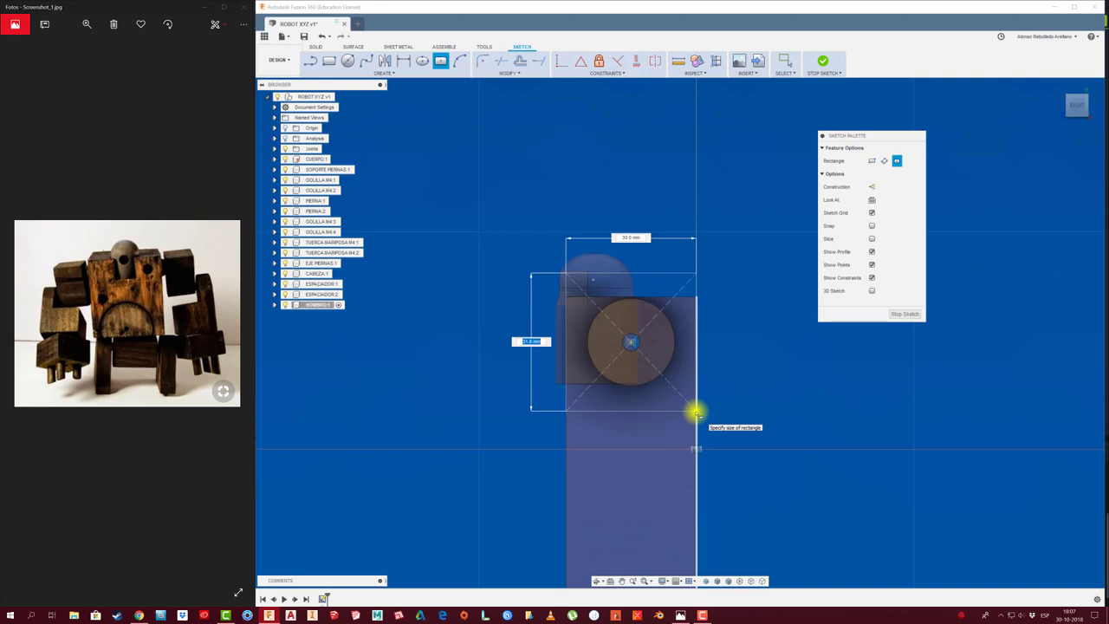
text(30)
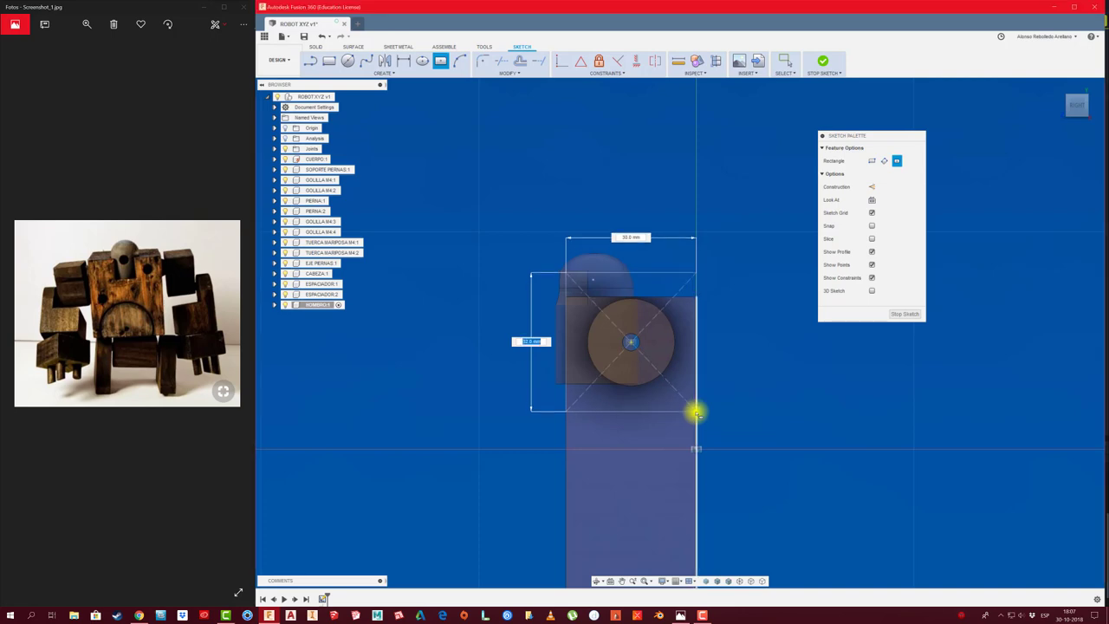
key(Return)
mouse_move(737, 413)
shift+middle_down()
mouse_move(760, 416)
mouse_move(738, 395)
shift+middle_up()
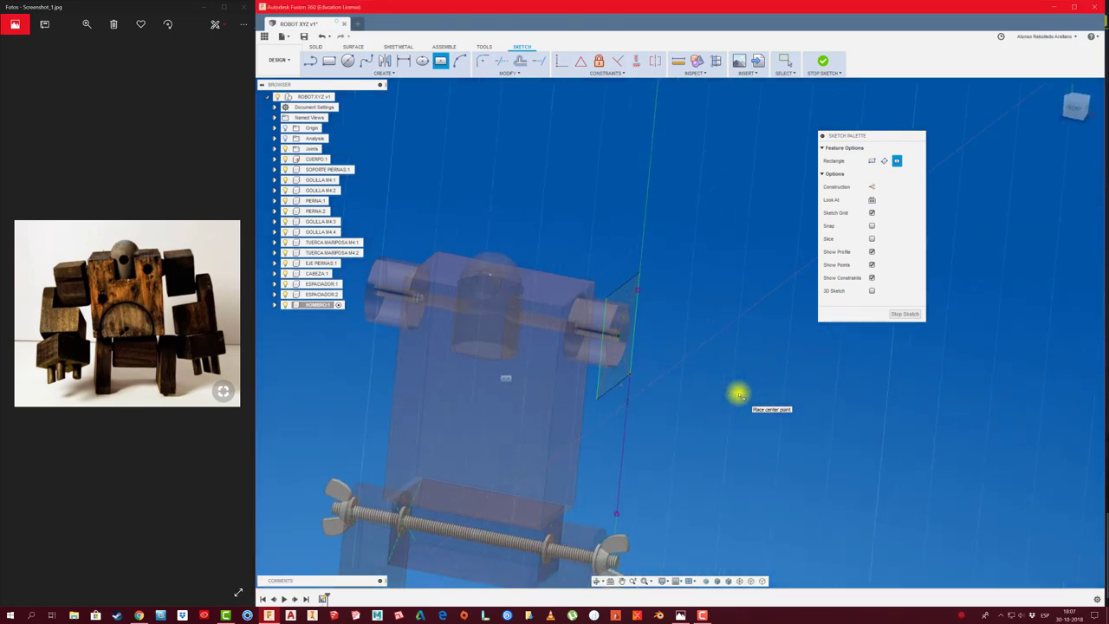
Extrude the square's profiles 15 mm outward into the HOMBRO shoulder block.
key(e)
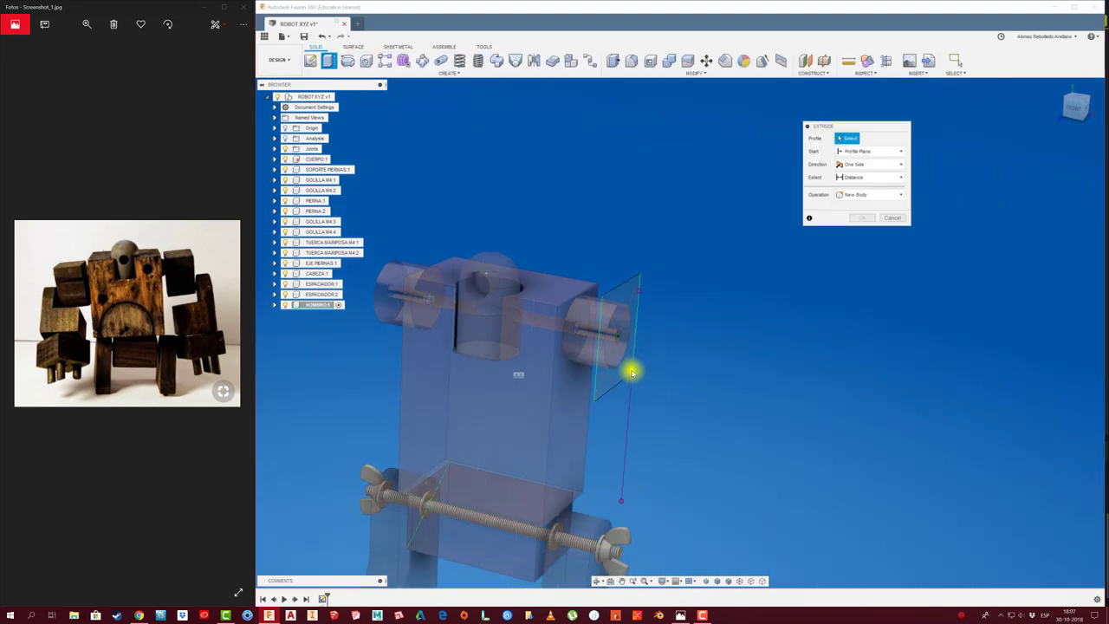
click(619, 370)
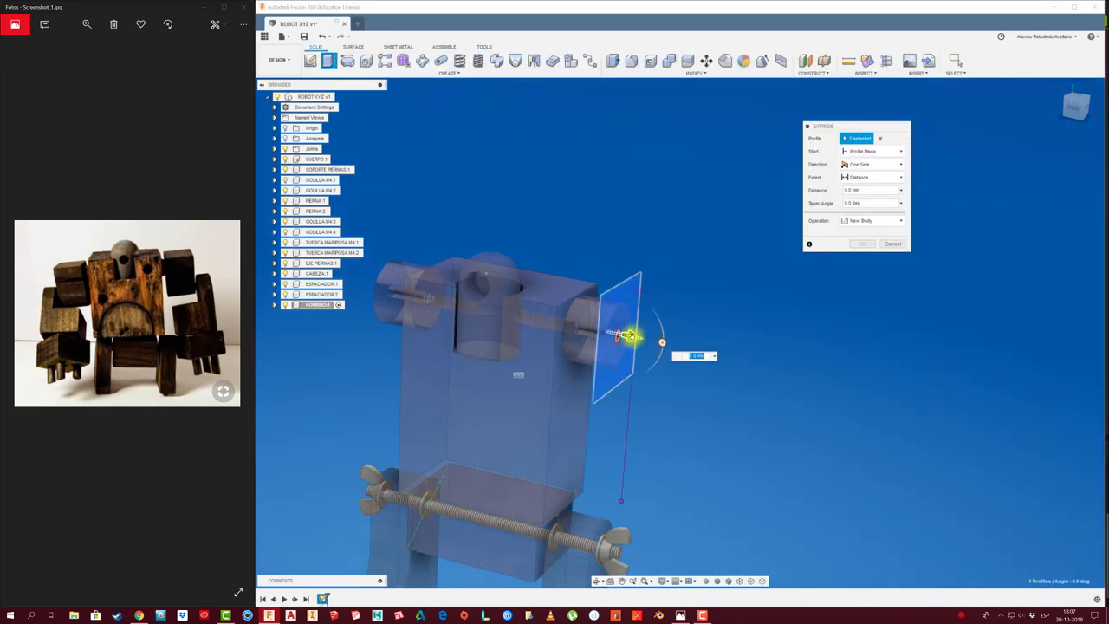
drag(630, 335, 686, 346)
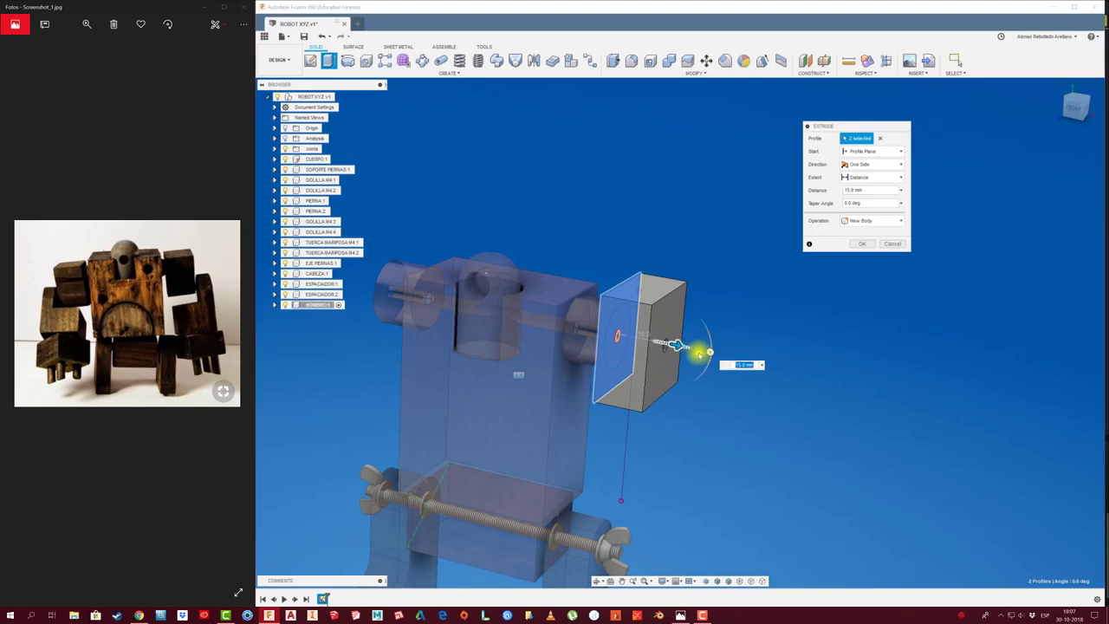
shift+middle_drag(686, 347, 901, 211)
click(1074, 108)
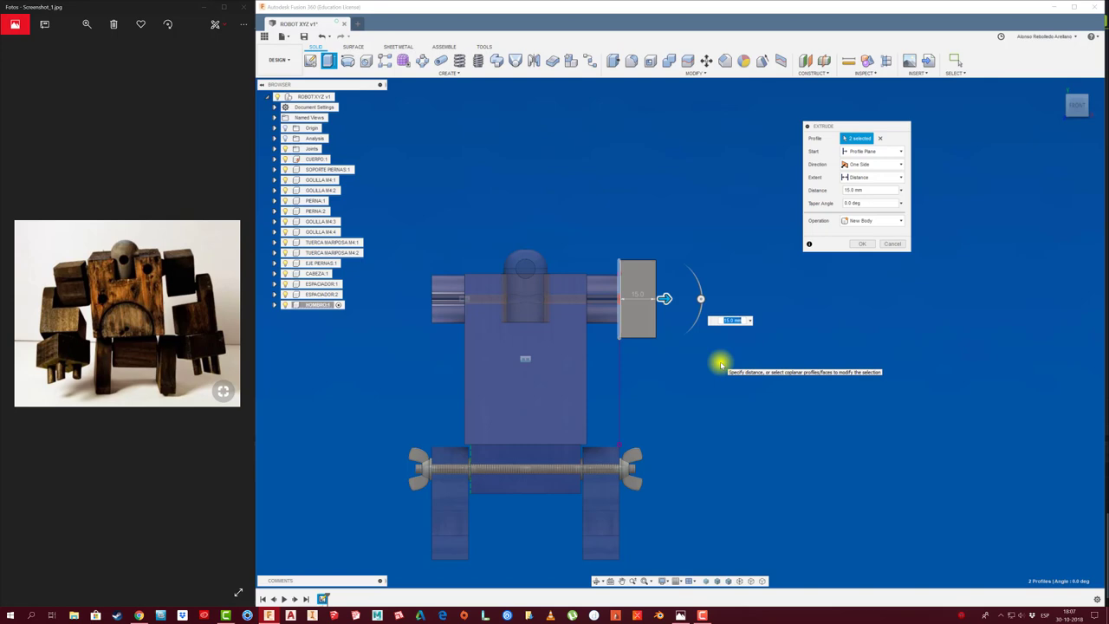
click(862, 246)
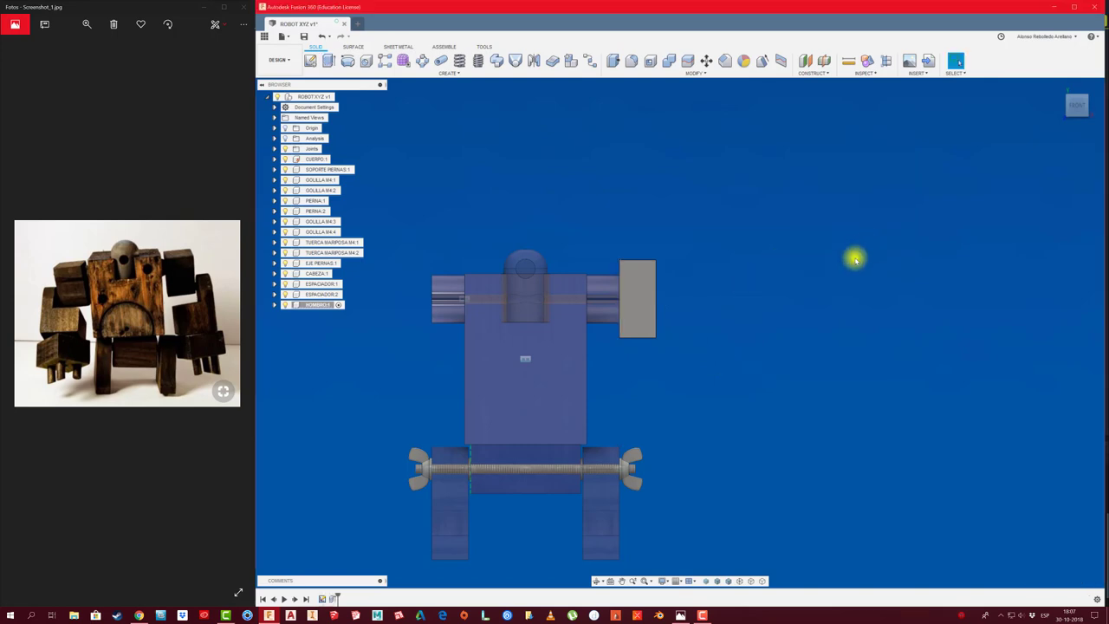
mouse_move(731, 347)
shift+middle_down()
mouse_move(716, 352)
mouse_move(797, 319)
mouse_move(767, 327)
mouse_move(453, 297)
mouse_move(811, 325)
shift+middle_up()
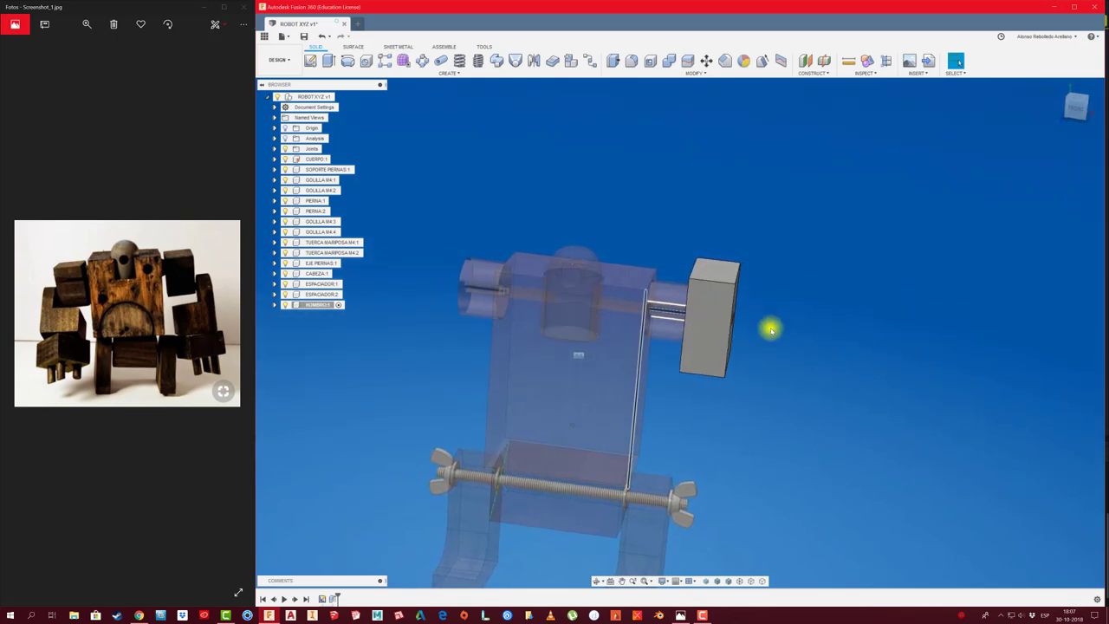
shift+middle_drag(649, 312, 818, 330)
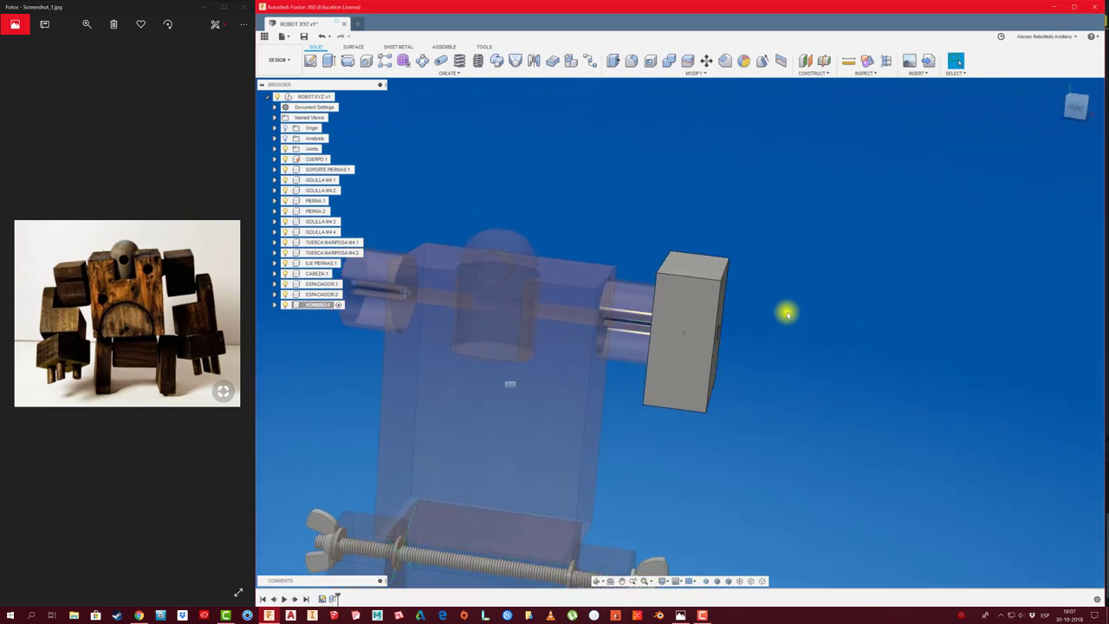
Measure the block's 15 mm top edge and its 11.9 mm gap to the shoulder cylinder.
click(848, 61)
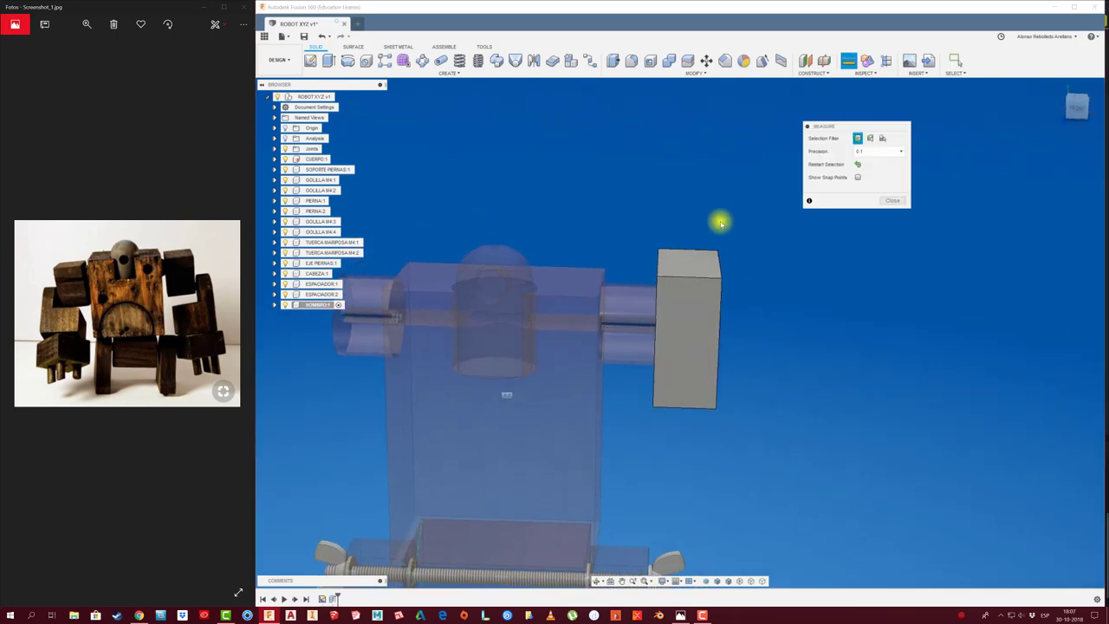
click(700, 278)
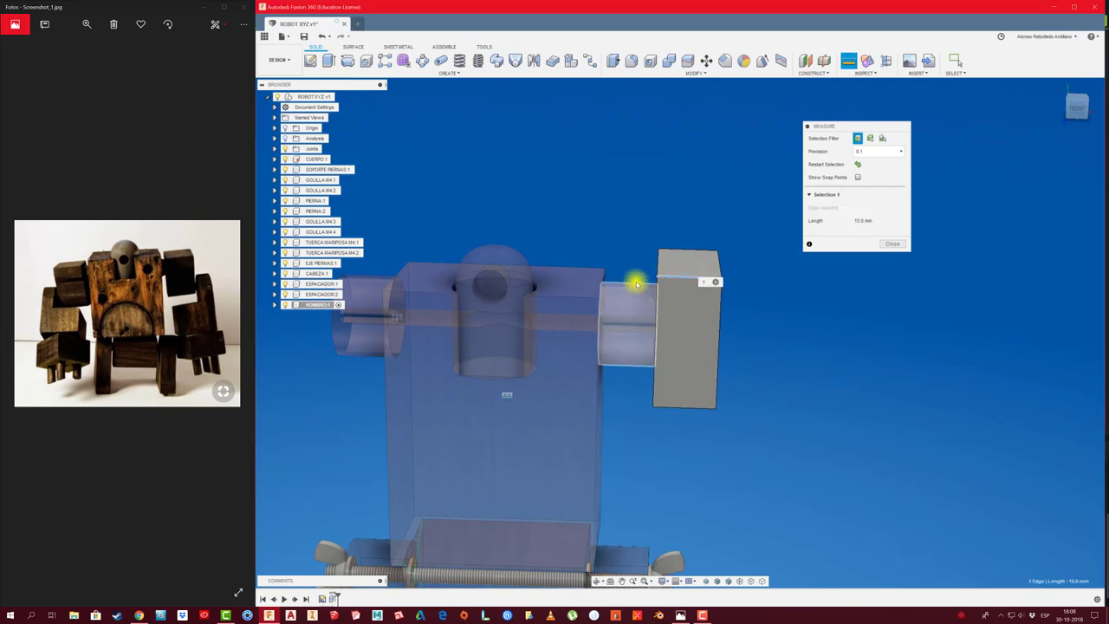
click(637, 287)
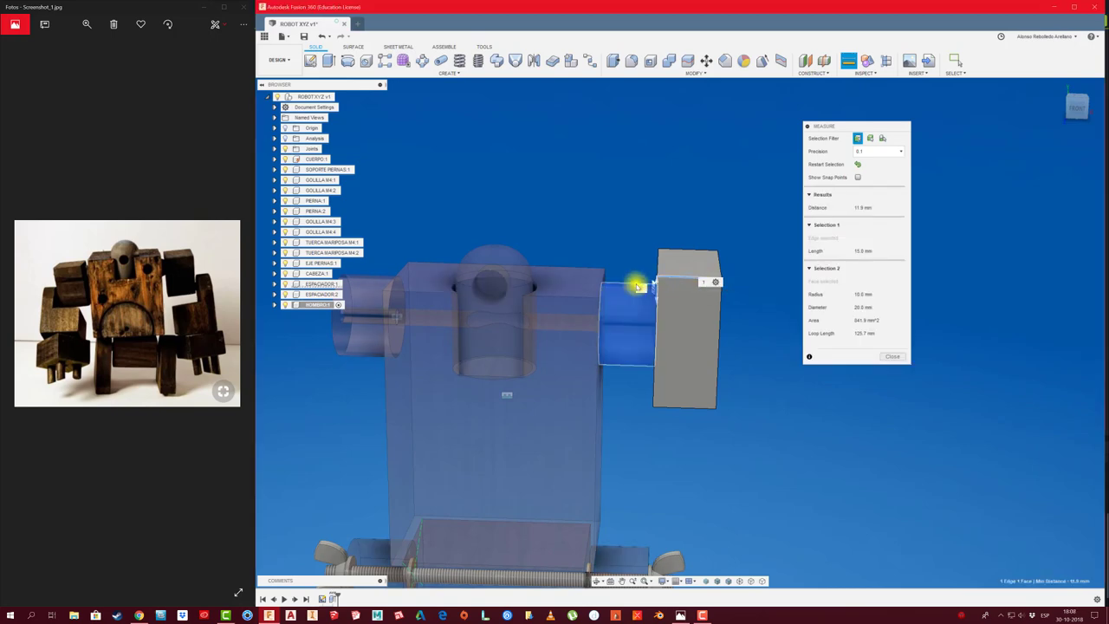
click(893, 357)
shift+middle_drag(814, 329, 700, 294)
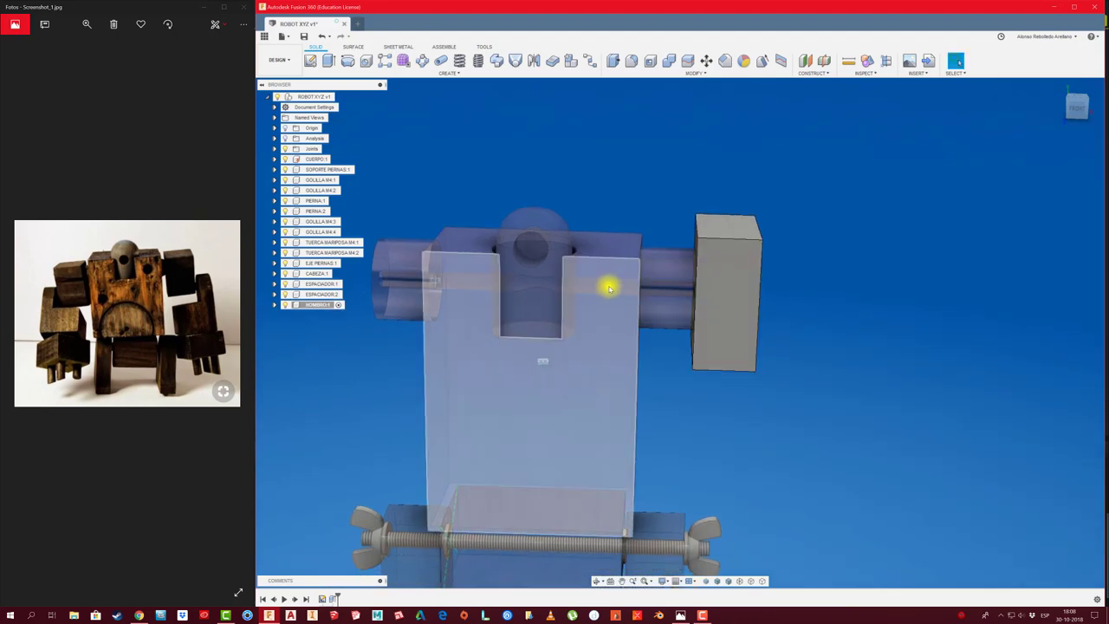
mouse_move(609, 288)
shift+middle_down()
mouse_move(834, 312)
mouse_move(822, 285)
mouse_move(812, 317)
mouse_move(863, 327)
mouse_move(671, 312)
mouse_move(632, 292)
mouse_move(639, 320)
mouse_move(903, 320)
mouse_move(690, 235)
mouse_move(474, 213)
shift+middle_up()
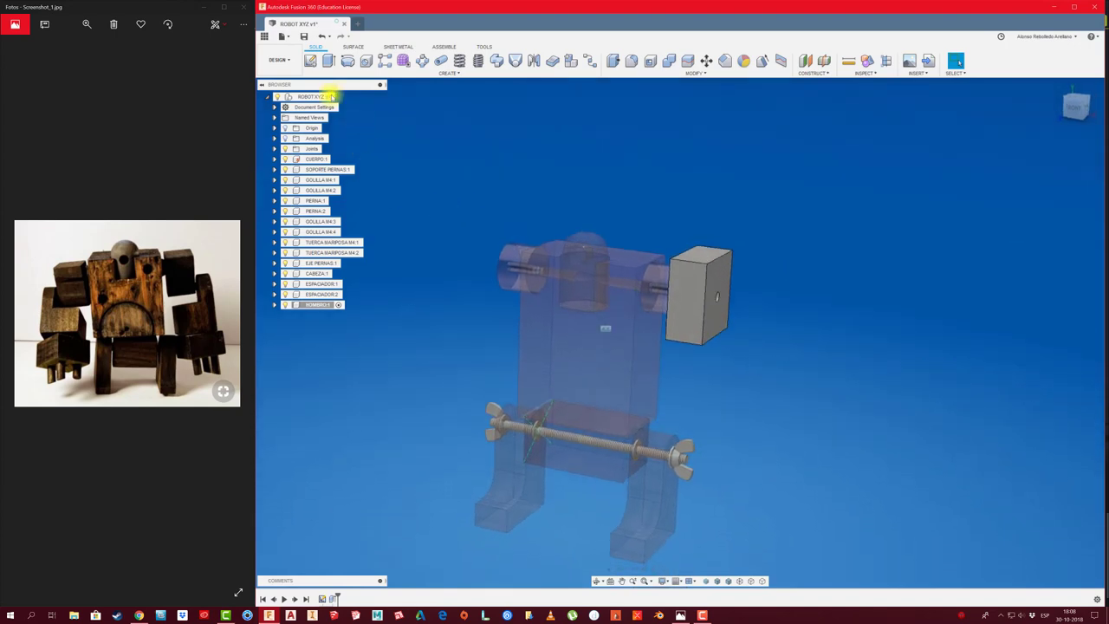
shift+middle_drag(475, 148, 891, 255)
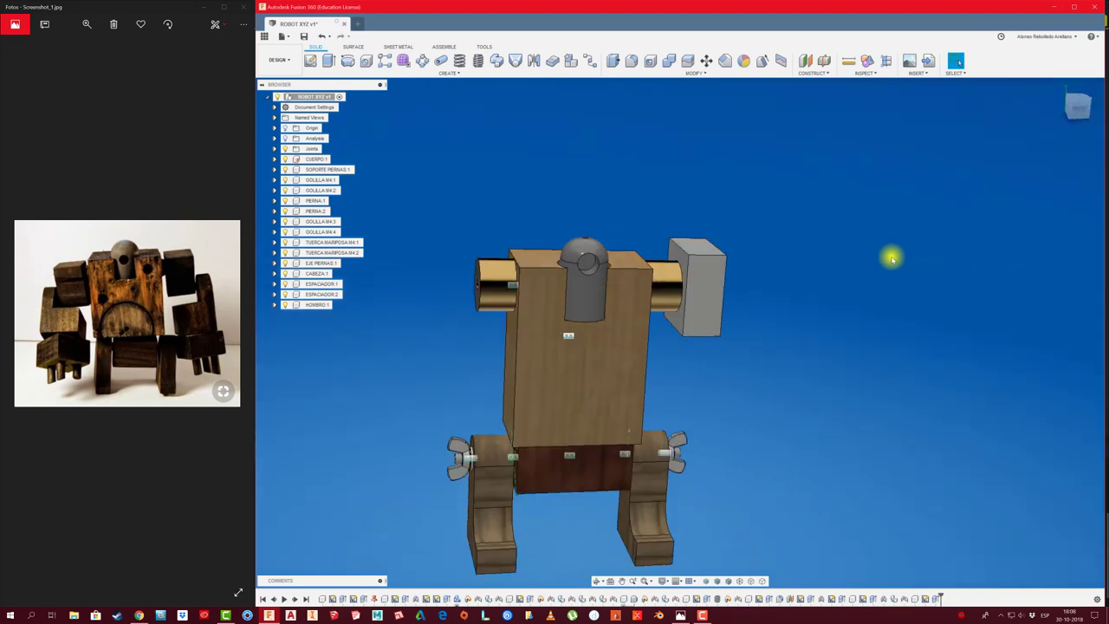
Drag the grey block clear of the robot's right shoulder.
scroll(849, 298, up, 2)
scroll(710, 316, up, 1)
drag(710, 317, 887, 285)
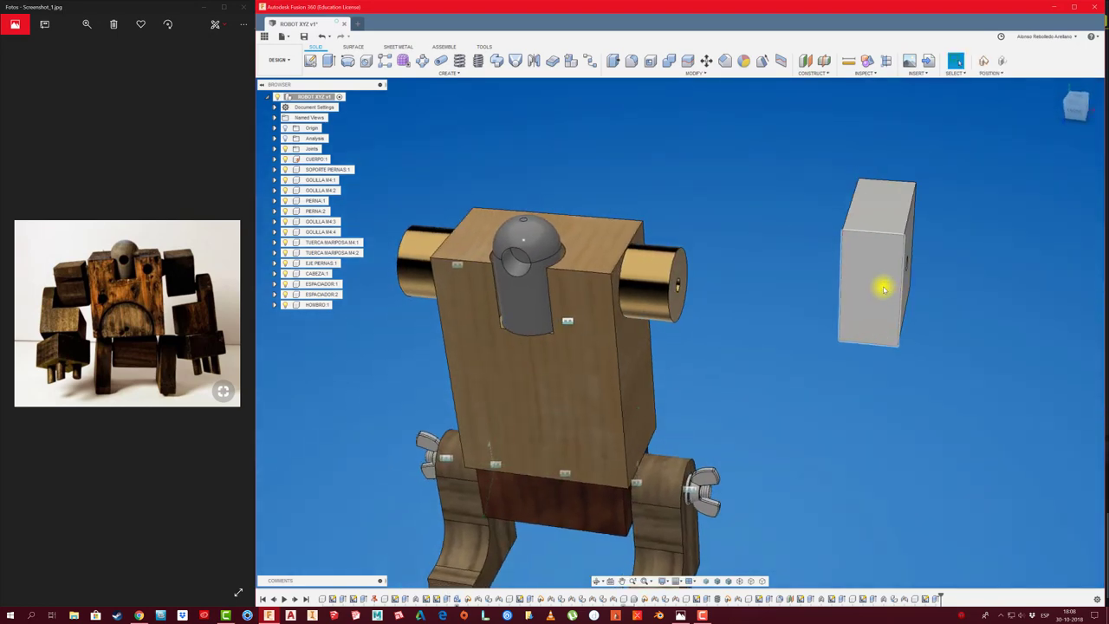
shift+middle_drag(882, 286, 816, 302)
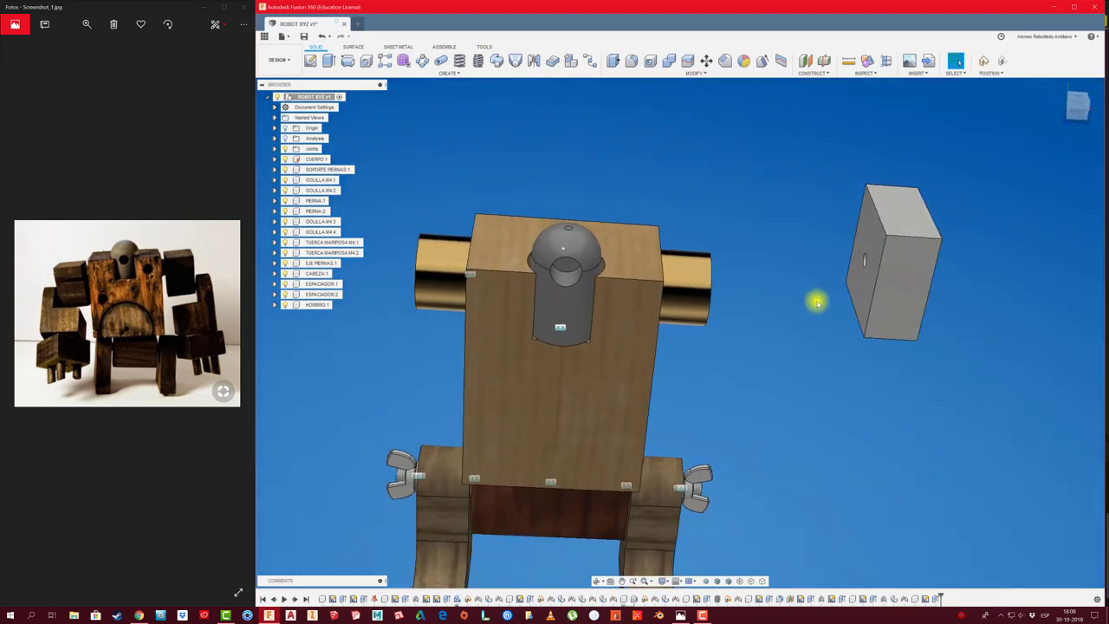
Join the block's bolt hole to the shoulder cylinder end with a Revolute joint.
key(j)
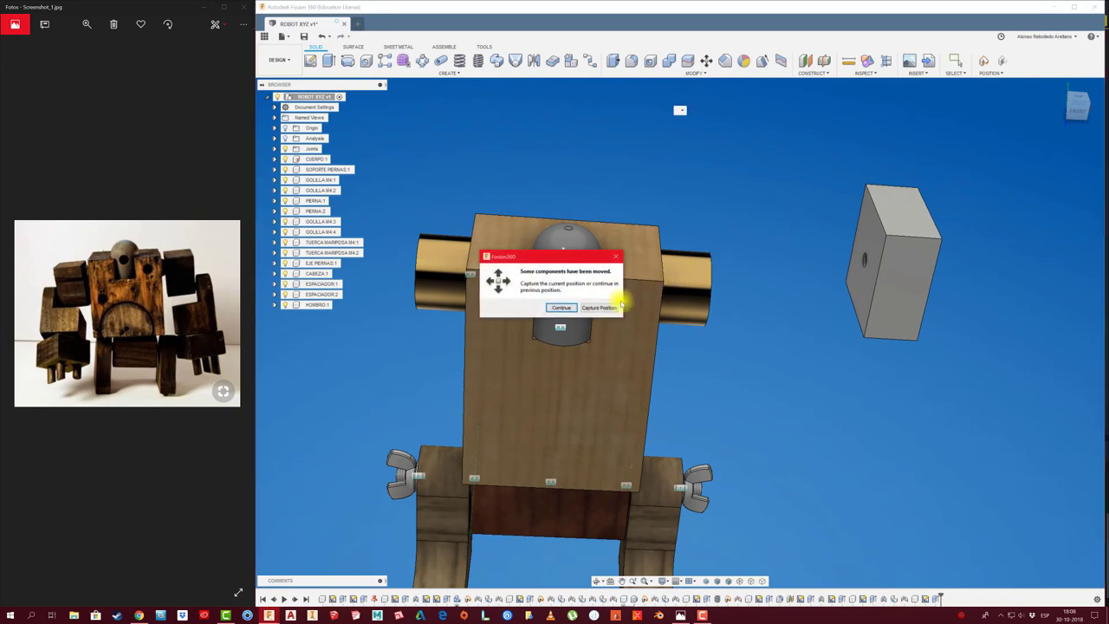
click(605, 309)
click(874, 219)
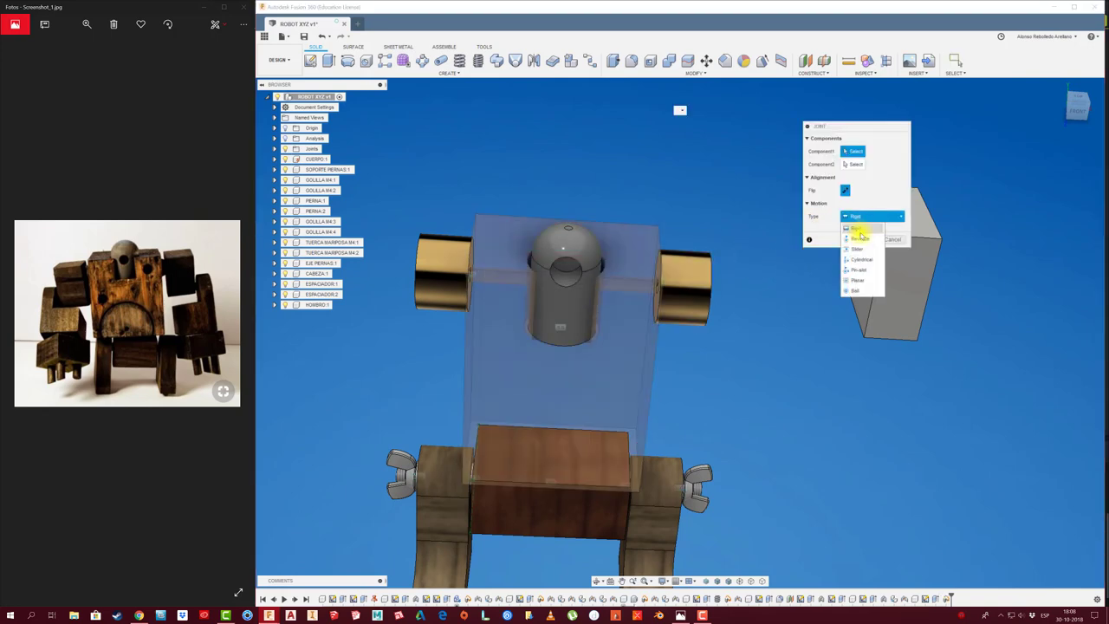
click(856, 232)
click(864, 262)
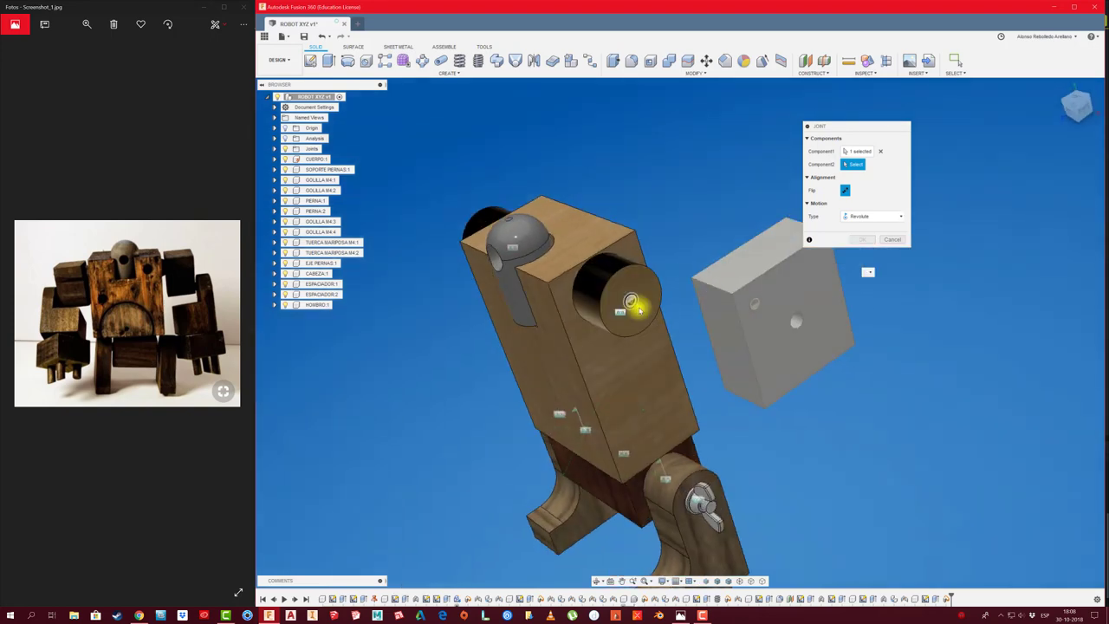
click(634, 304)
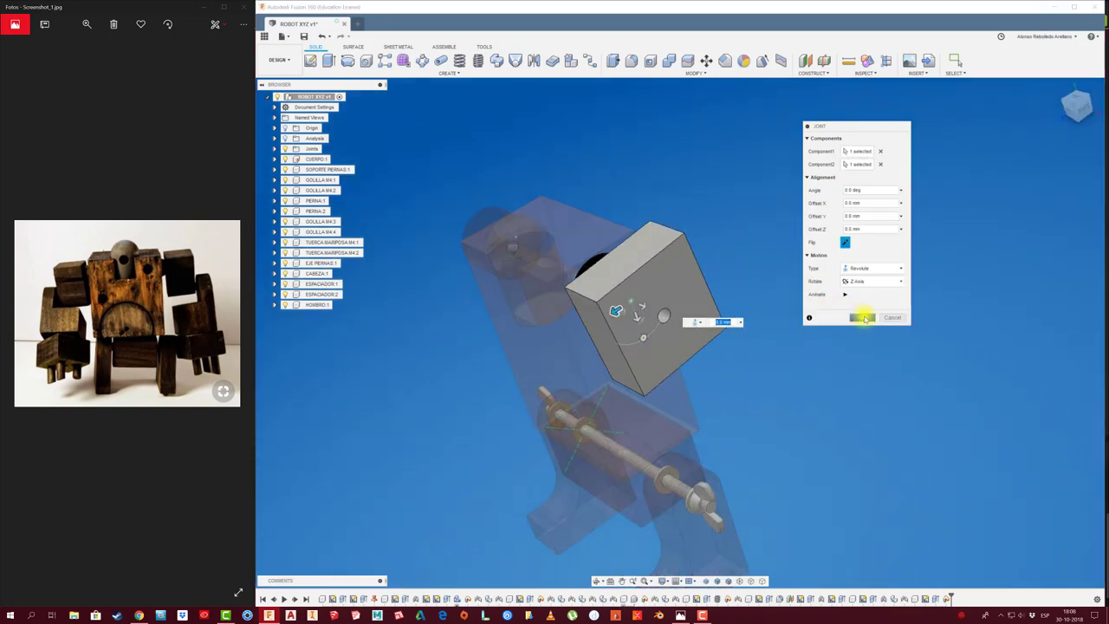
click(860, 317)
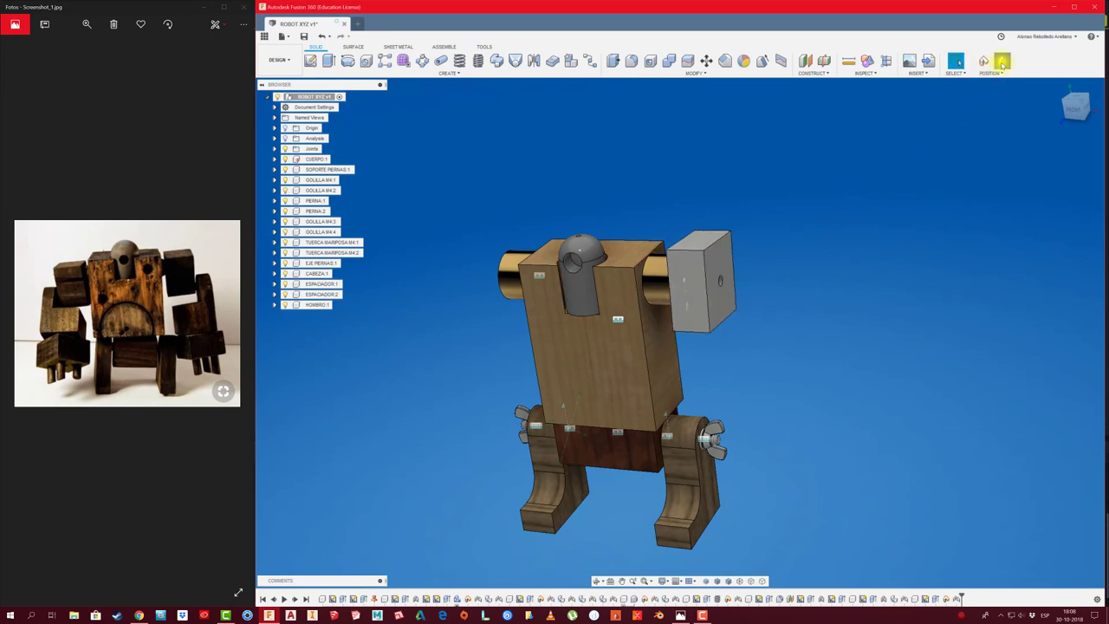
Restore the moved positions and browse McMaster-Carr socket head screws filtered to M4.
click(1001, 61)
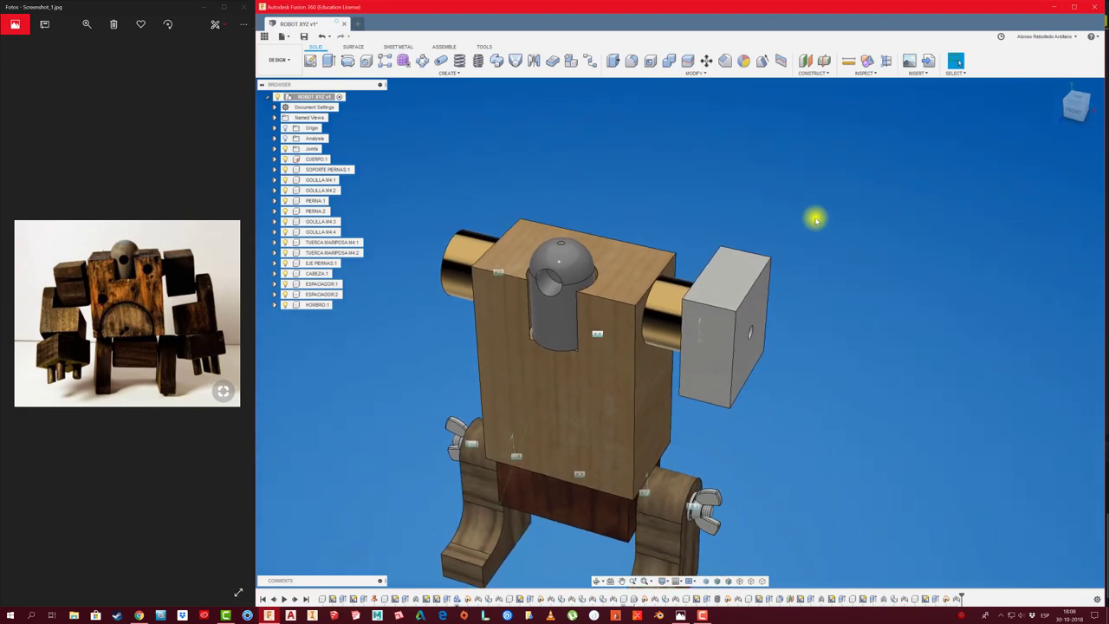
click(929, 62)
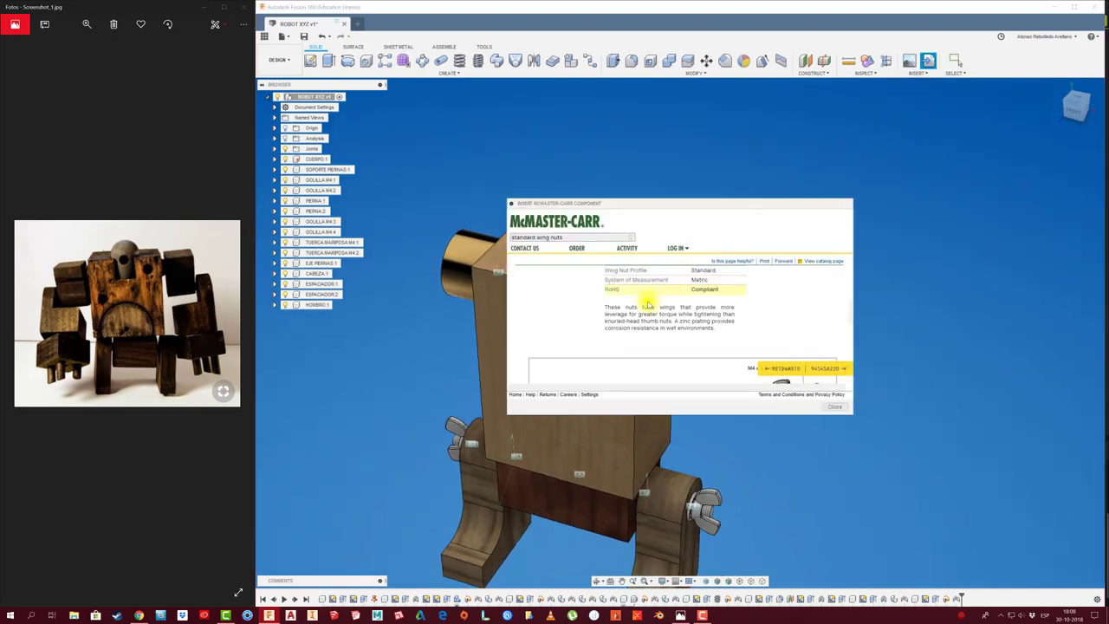
click(618, 305)
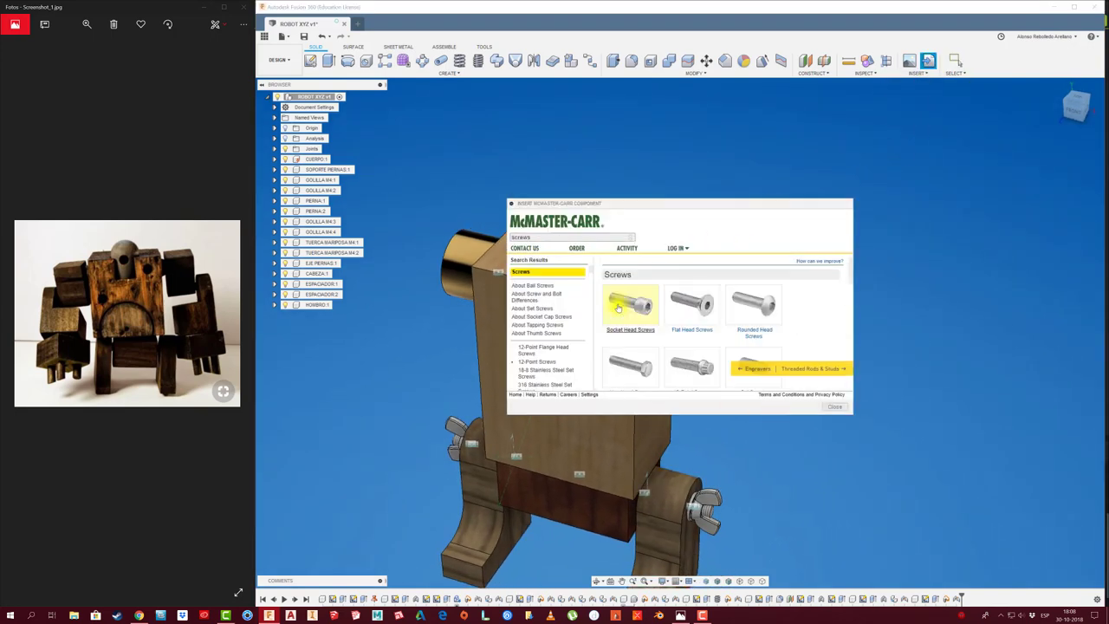
click(633, 303)
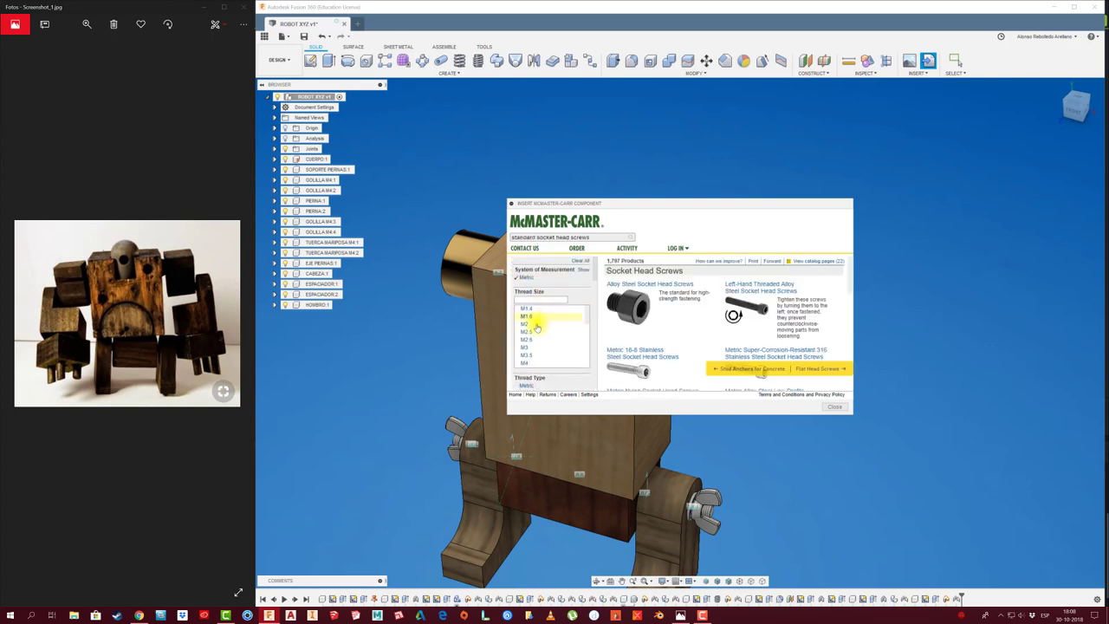
click(526, 363)
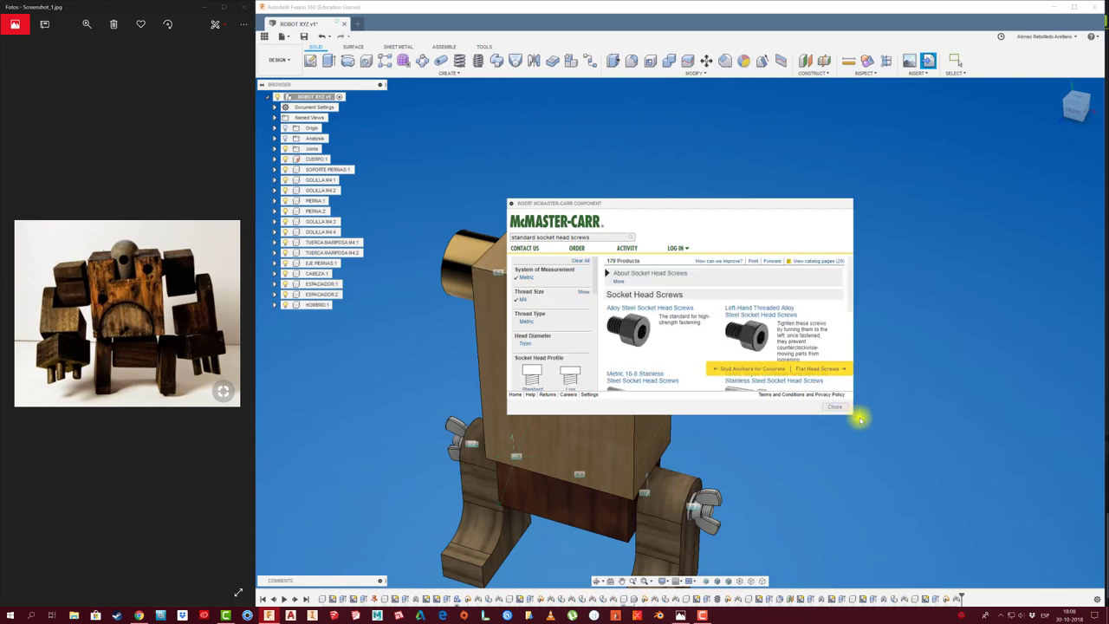
Narrow to 45 mm fully threaded and view the black-oxide screw's detail drawing.
drag(852, 414, 1073, 527)
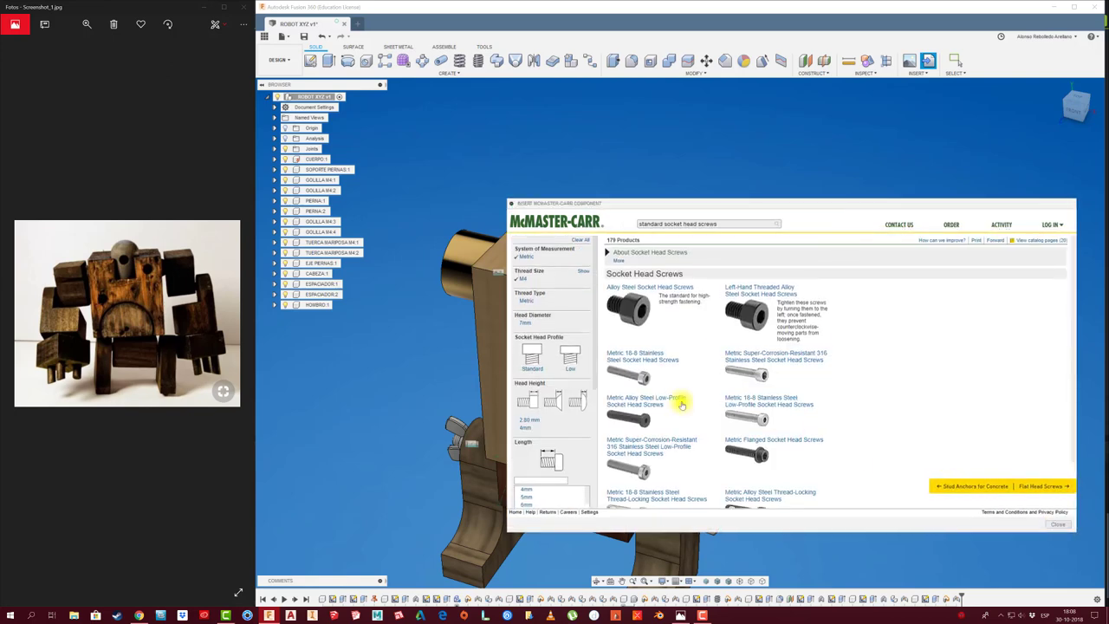
scroll(574, 375, down, 3)
scroll(574, 375, down, 3)
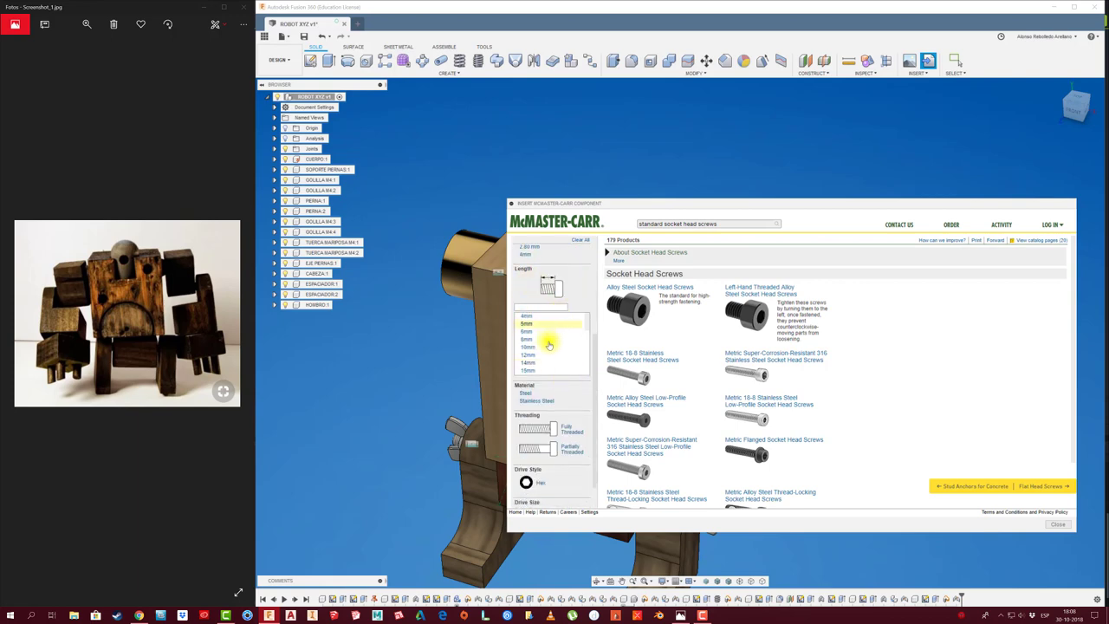
scroll(583, 337, down, 1)
scroll(586, 331, down, 3)
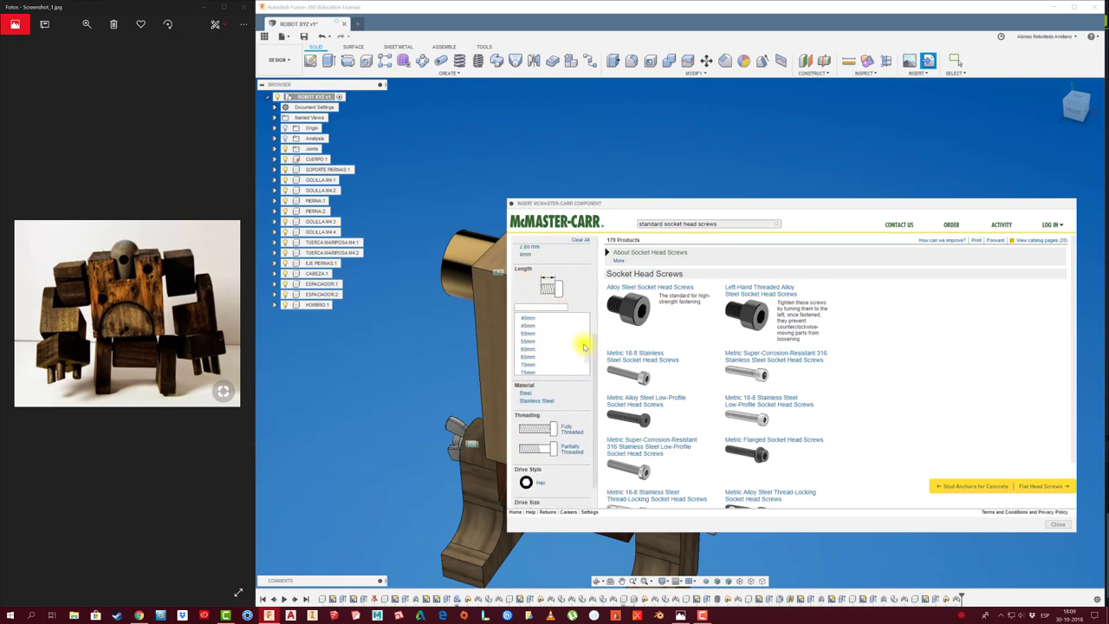
click(537, 326)
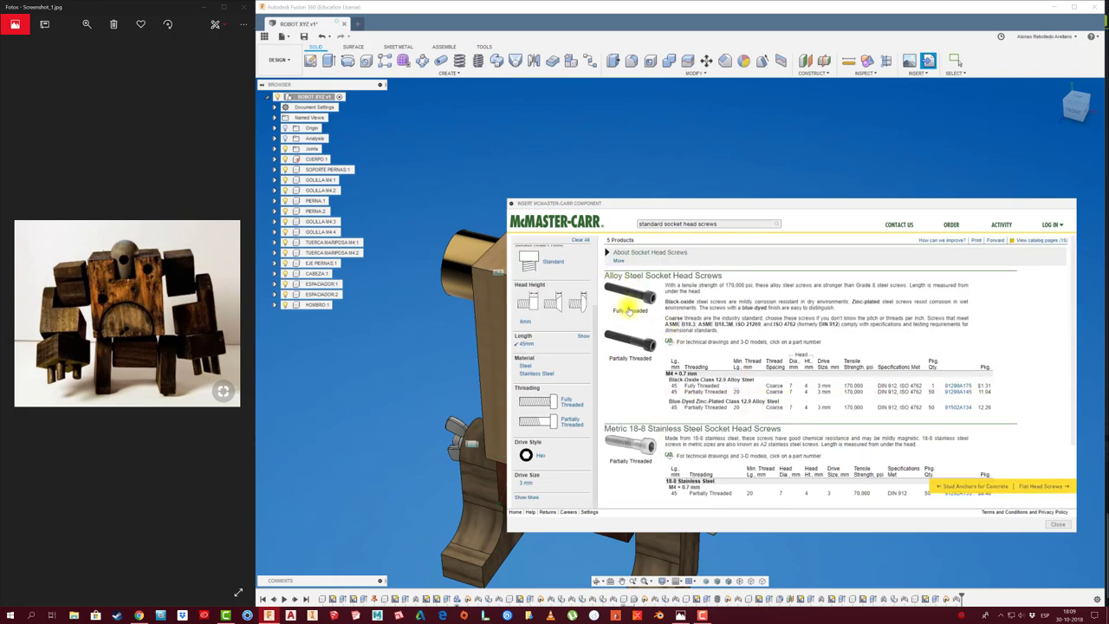
click(639, 298)
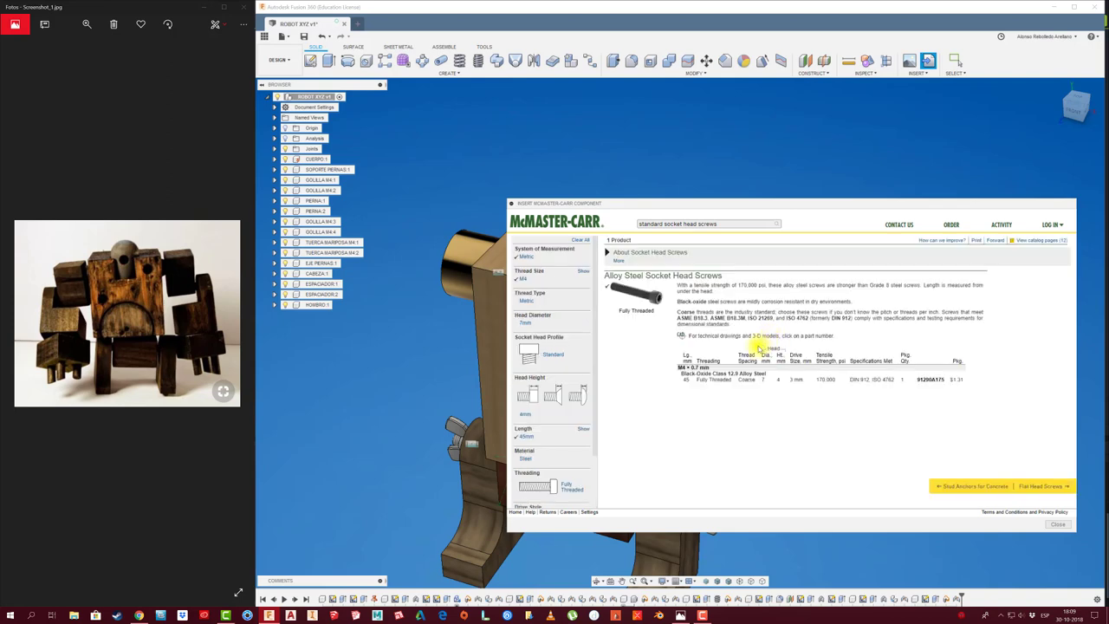
click(816, 397)
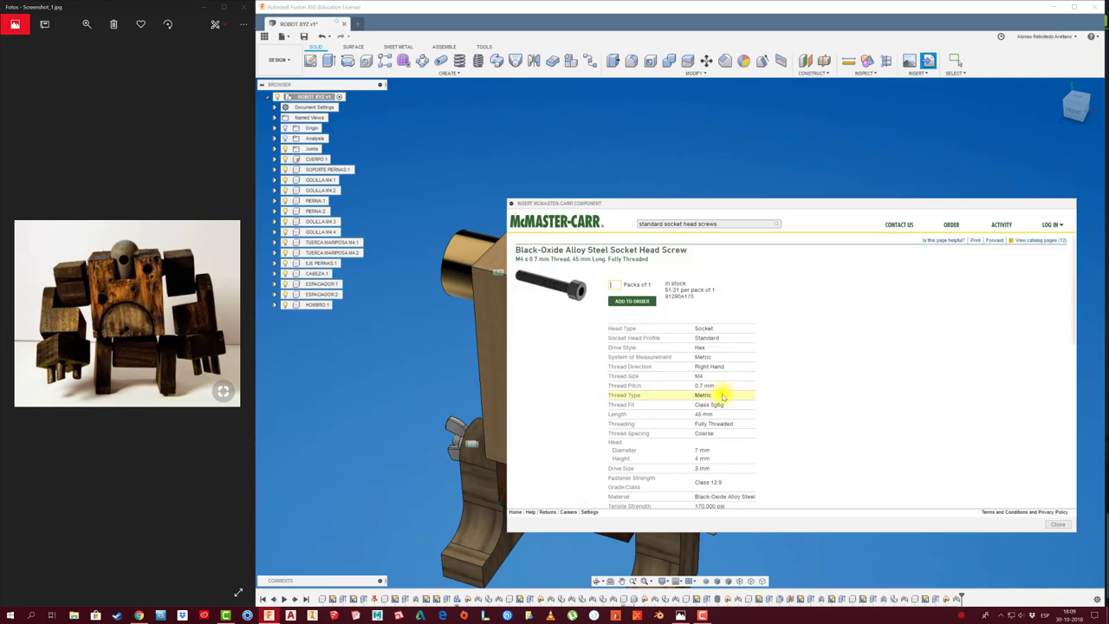
scroll(728, 394, down, 2)
scroll(728, 399, down, 3)
scroll(731, 401, down, 3)
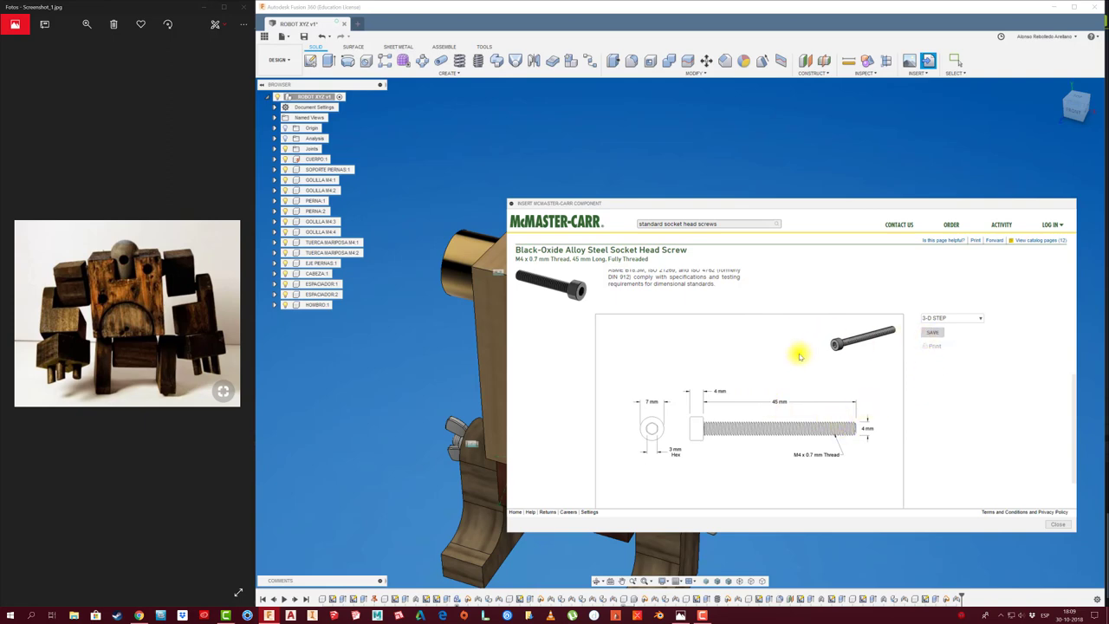
Insert the M4 x 45 mm screw, turn it −90° about Y, drag it toward the shoulder, then cancel the move.
key(Escape)
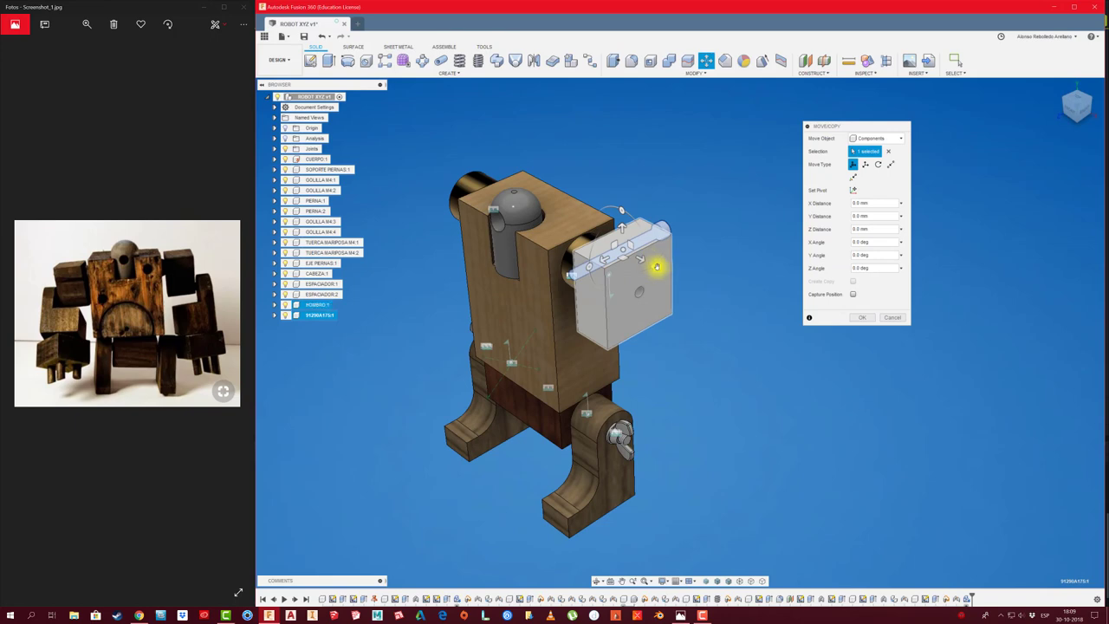
drag(650, 255, 564, 285)
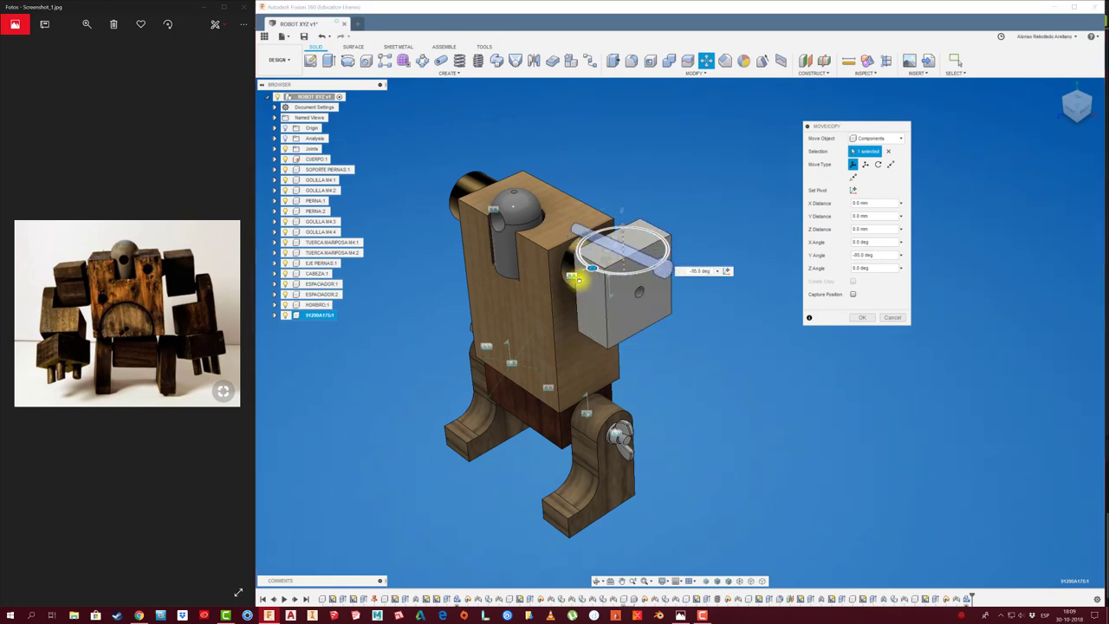
click(1072, 108)
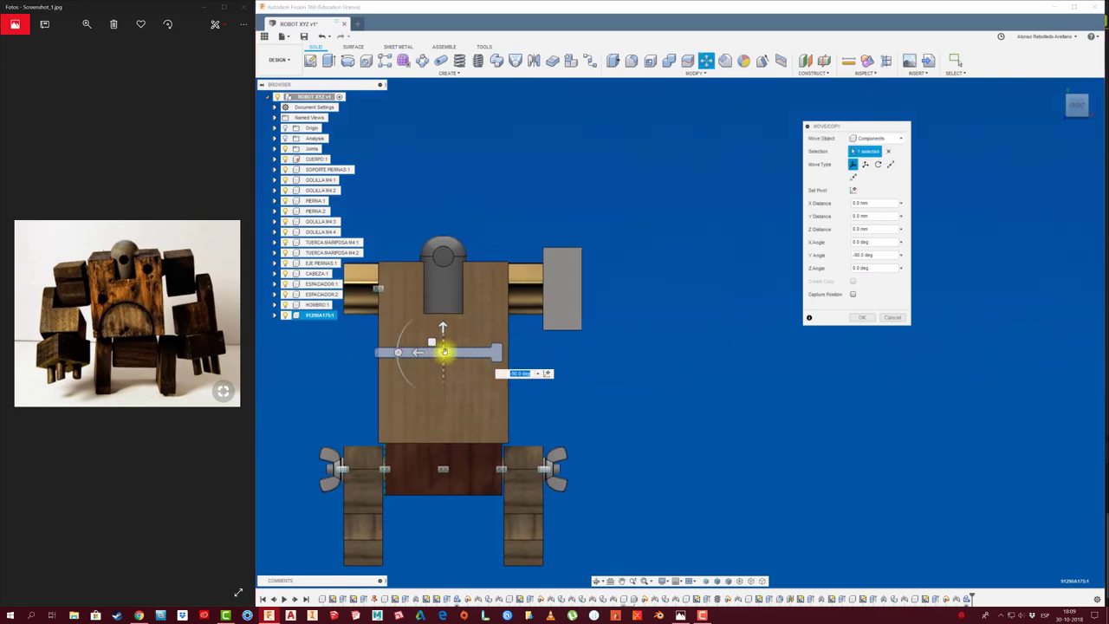
drag(445, 352, 534, 288)
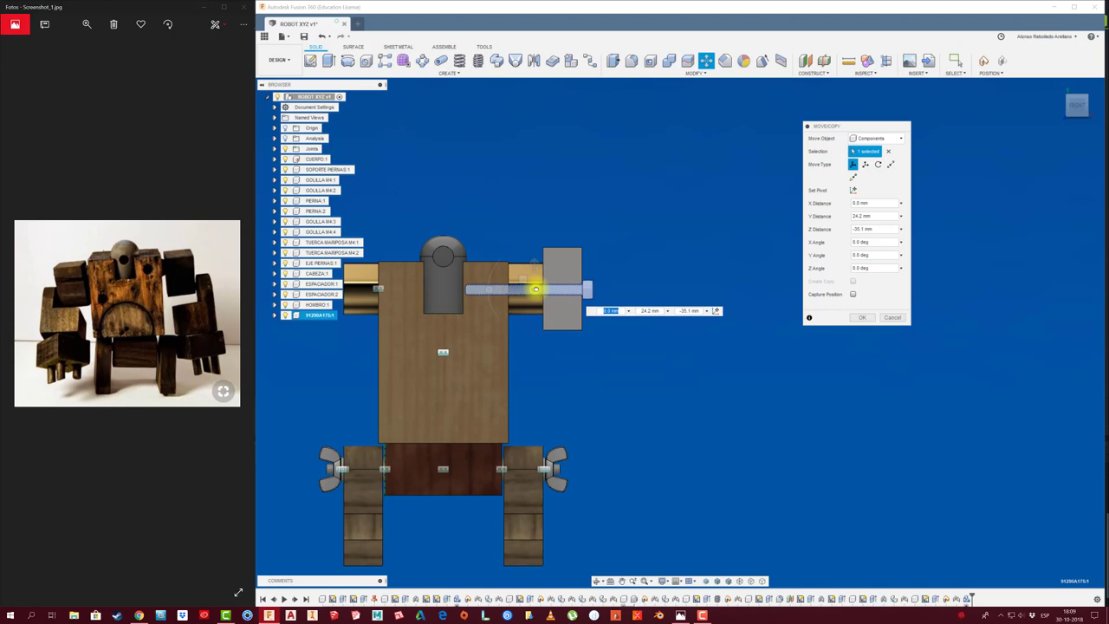
click(893, 317)
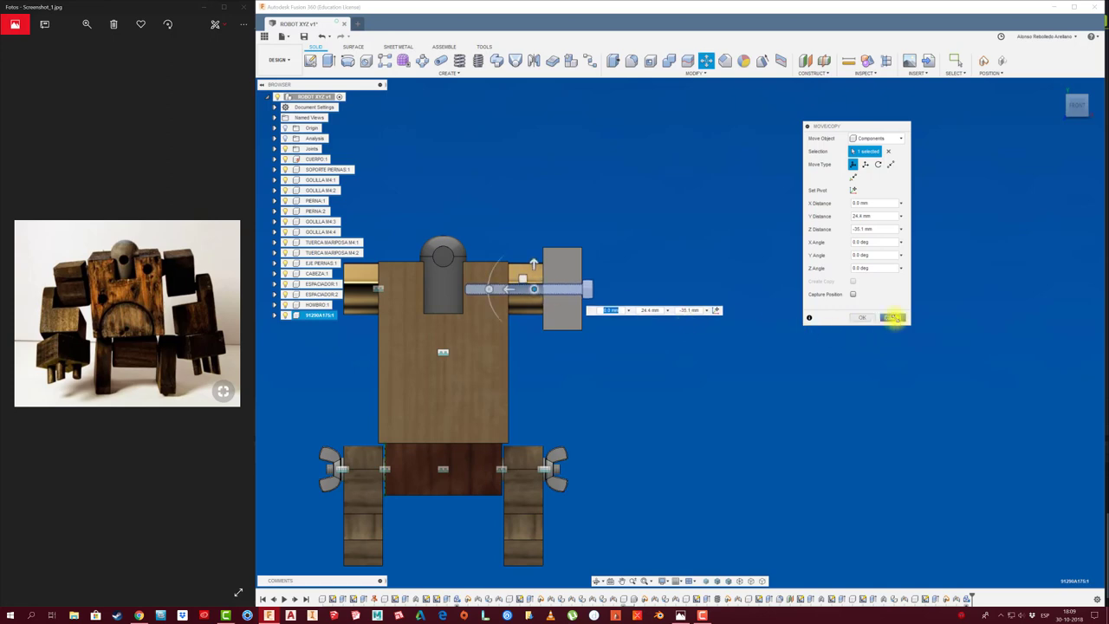
Delete the 91290A175 screw component and reopen the McMaster-Carr catalogue.
click(315, 315)
right_click(318, 317)
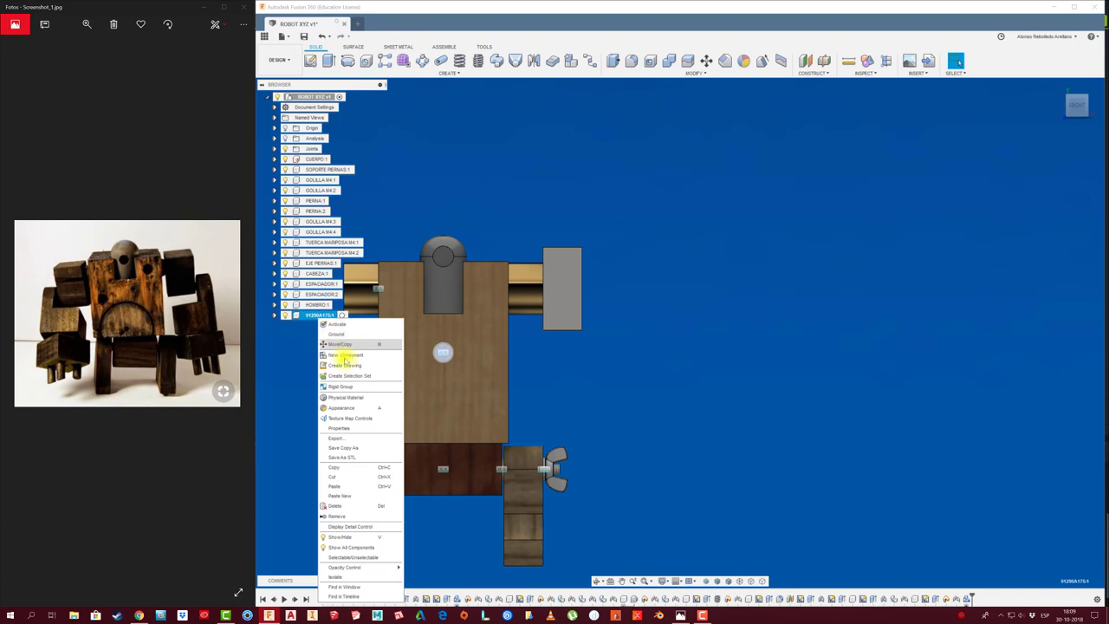
click(334, 505)
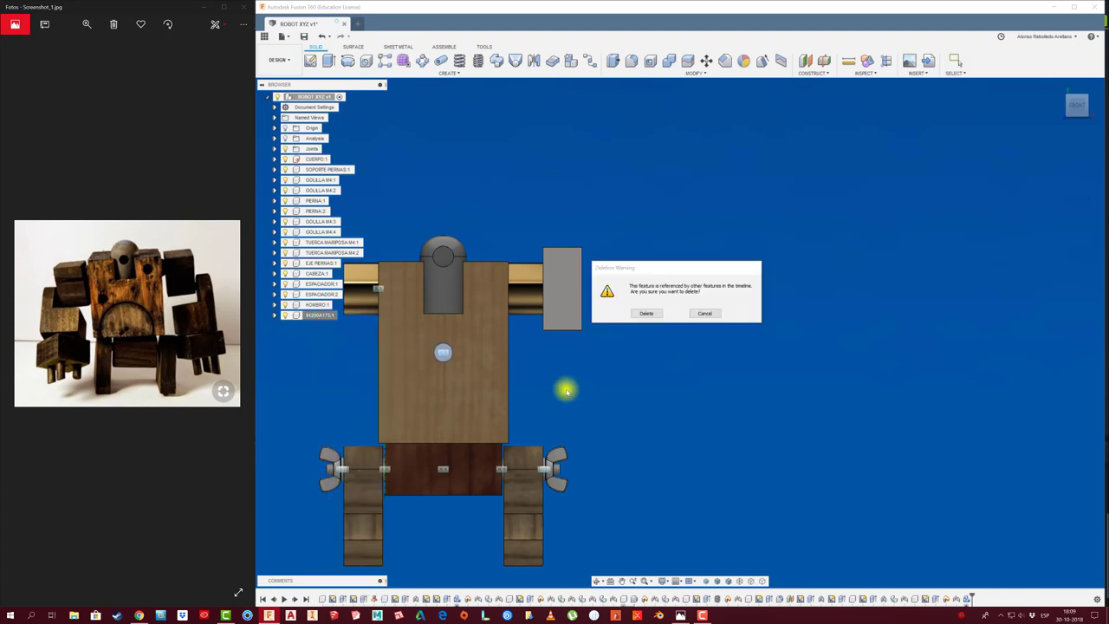
click(646, 313)
click(928, 61)
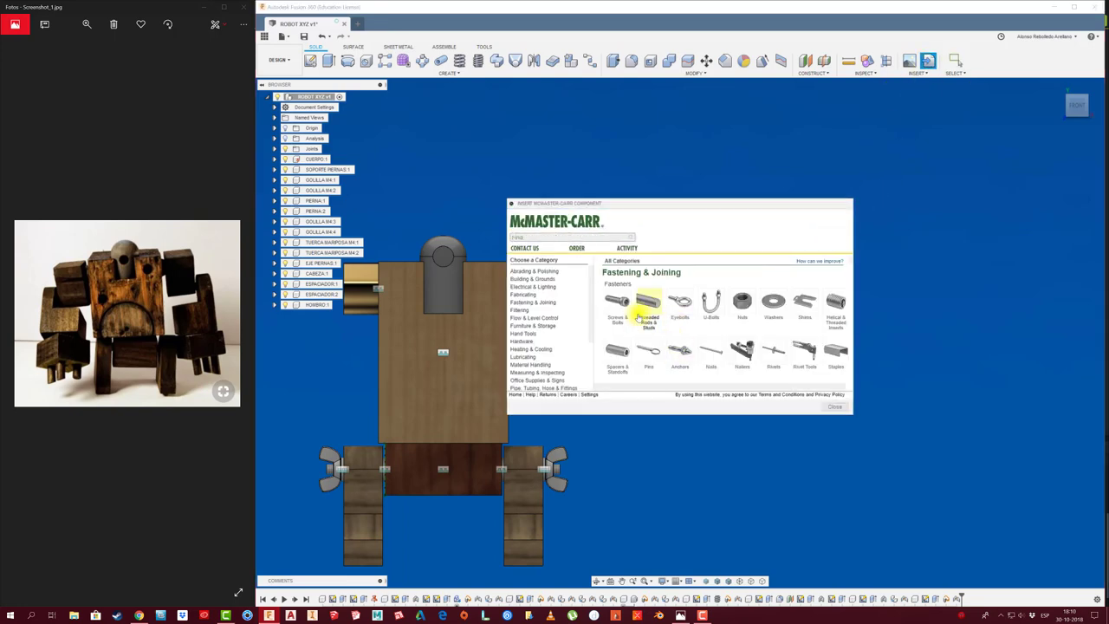
Filter socket head screws to metric, M4, 40 mm, fully threaded and open the matching screw's product detail.
click(617, 305)
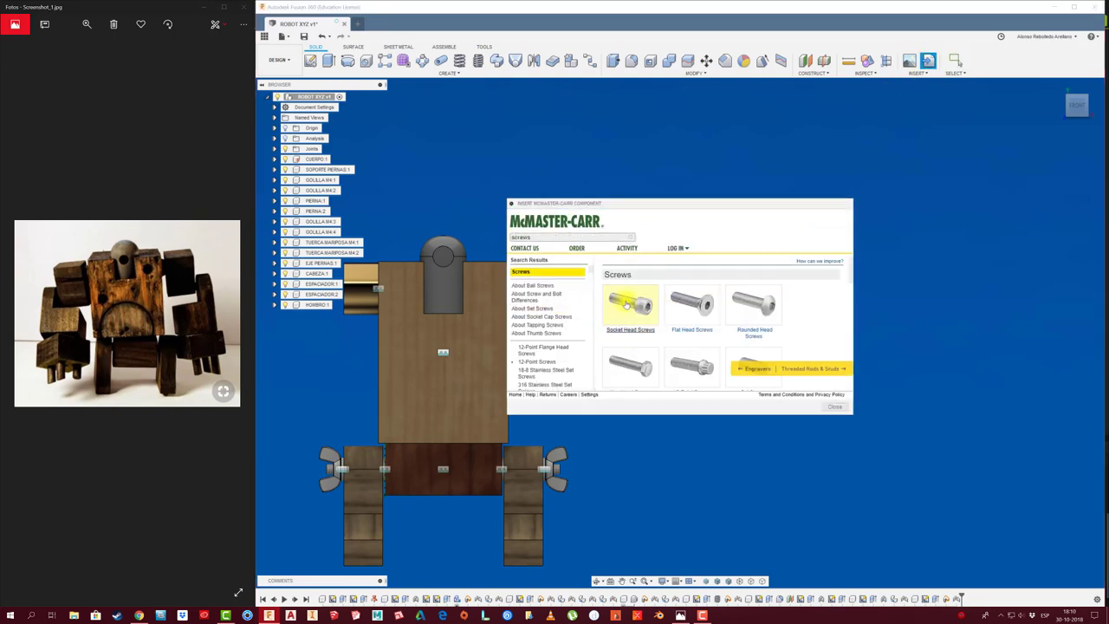
click(627, 303)
click(530, 286)
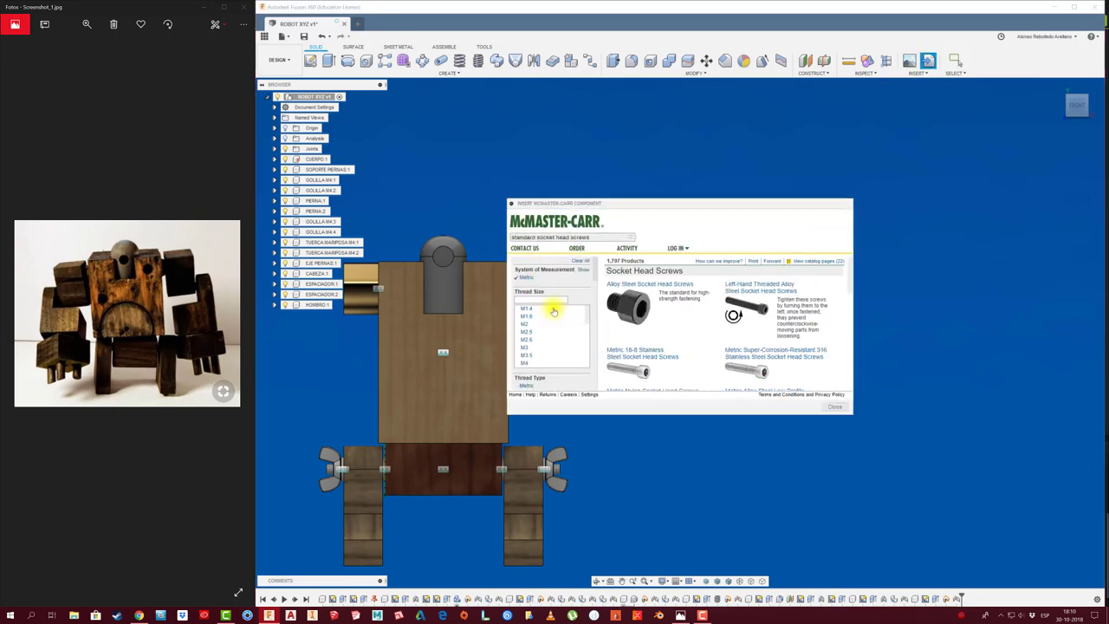
click(541, 360)
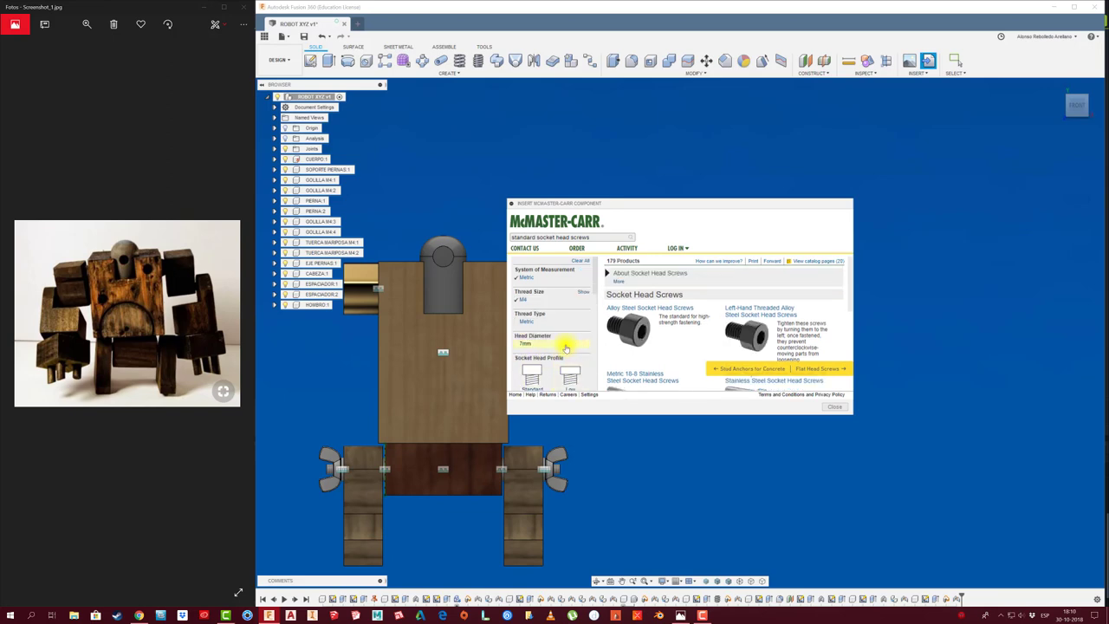
scroll(566, 348, down, 3)
scroll(566, 347, down, 3)
scroll(566, 347, down, 1)
scroll(566, 348, down, 1)
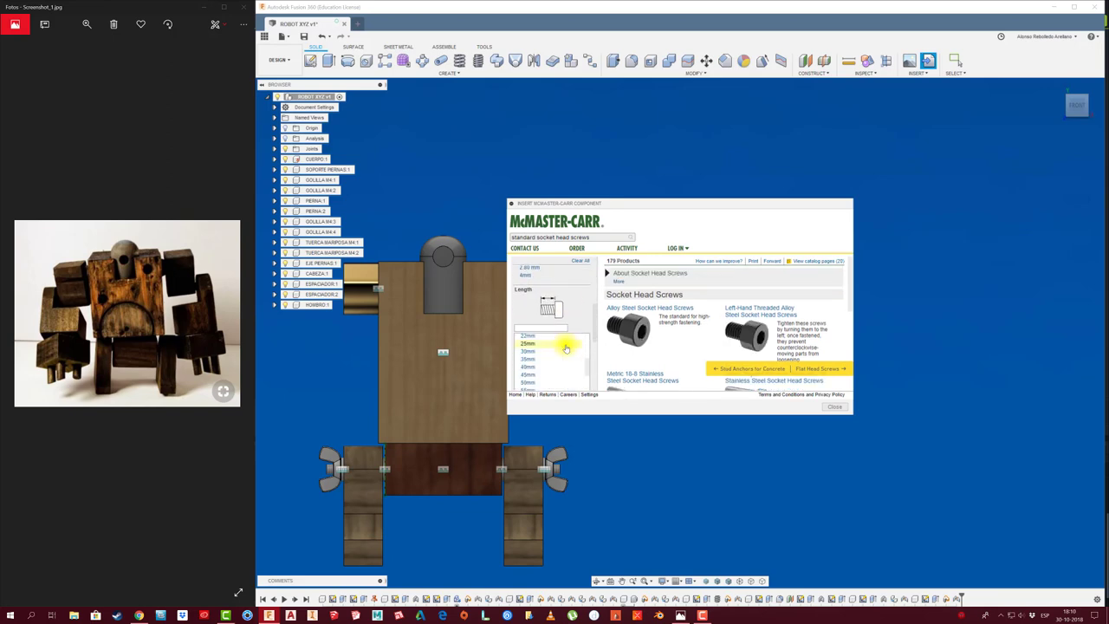
click(527, 368)
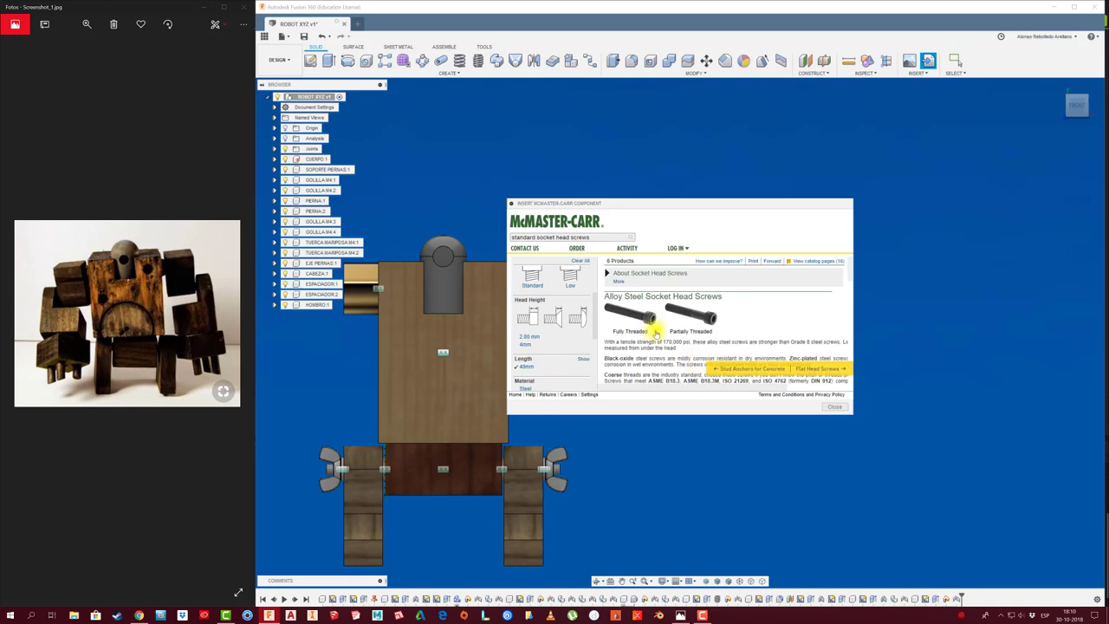
click(636, 319)
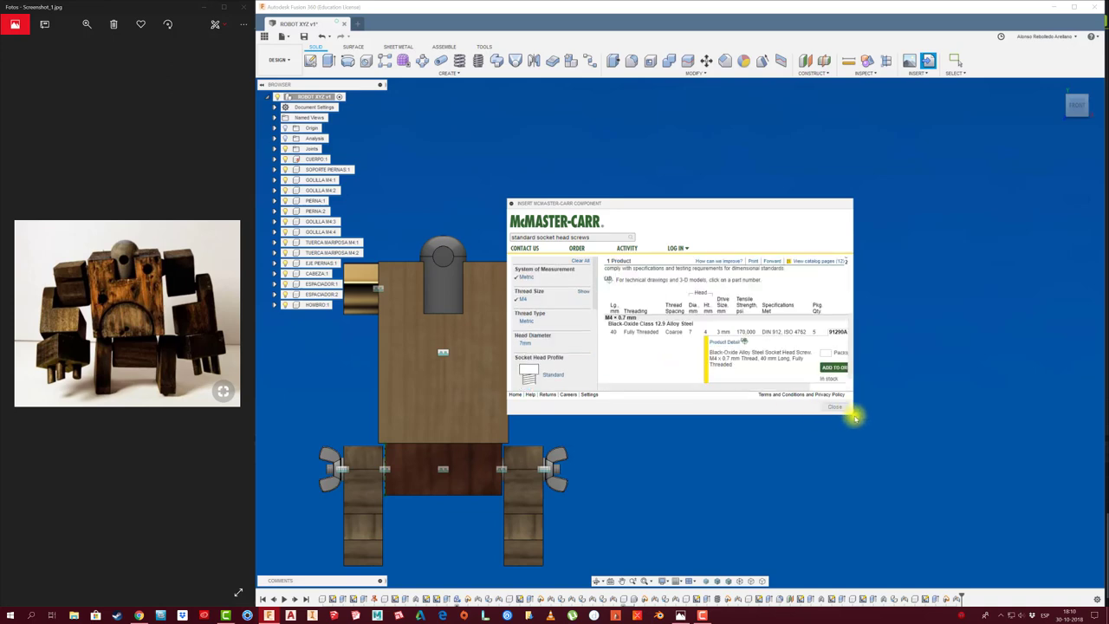
click(713, 344)
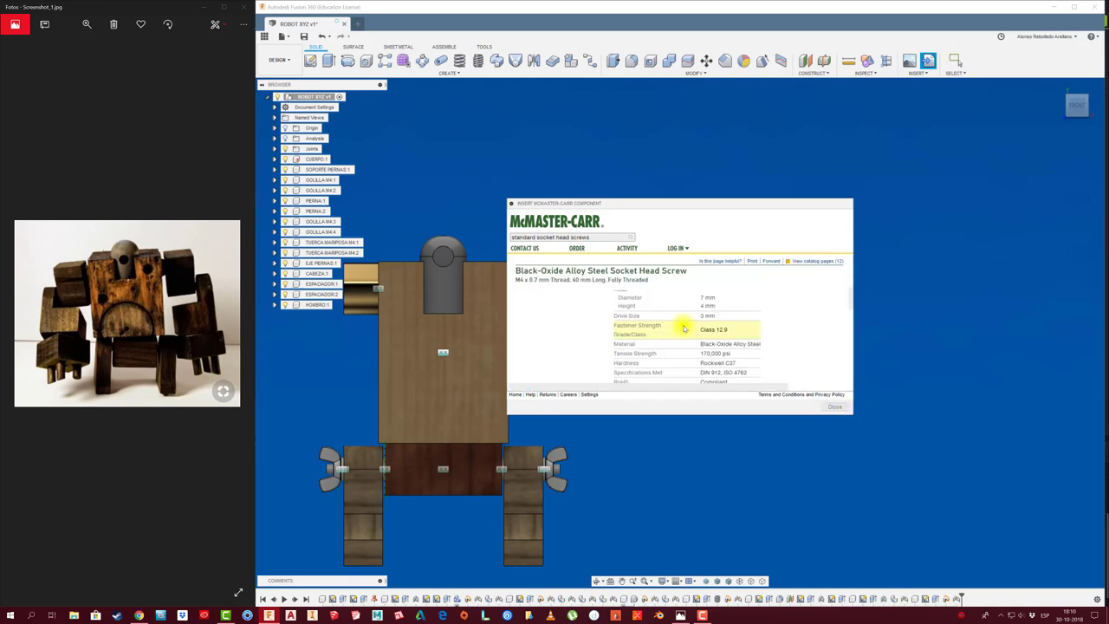
scroll(693, 334, up, 2)
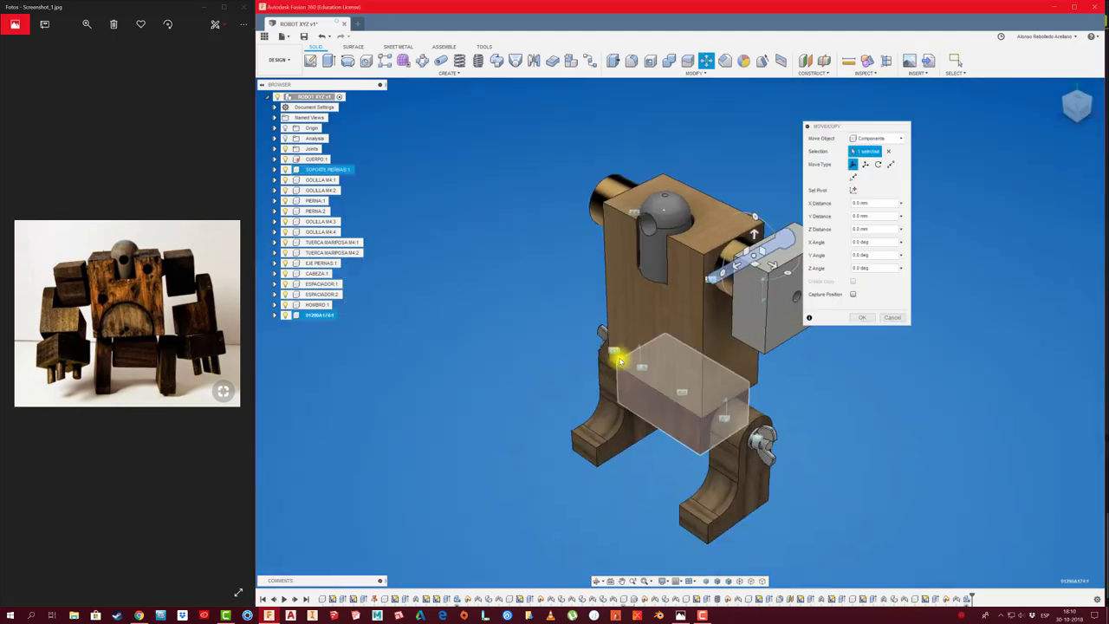
Rotate the 91290A174 screw −90° about Y and place it level with the shoulder block in Front view.
mouse_move(614, 353)
shift+middle_down()
mouse_move(514, 369)
mouse_move(637, 296)
shift+middle_up()
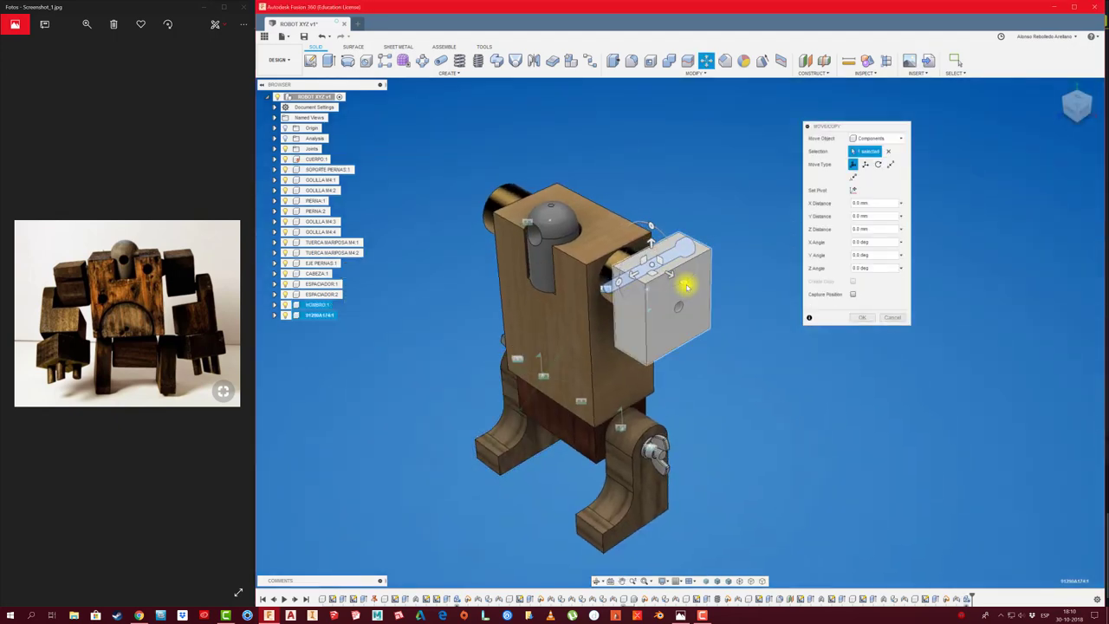
drag(677, 284, 565, 313)
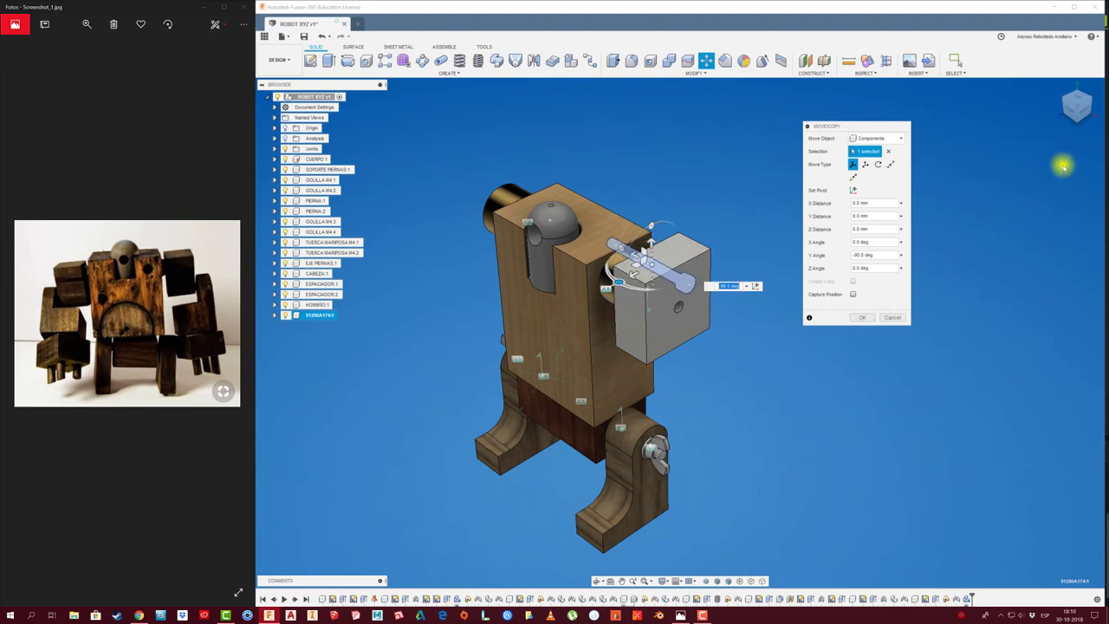
click(1075, 107)
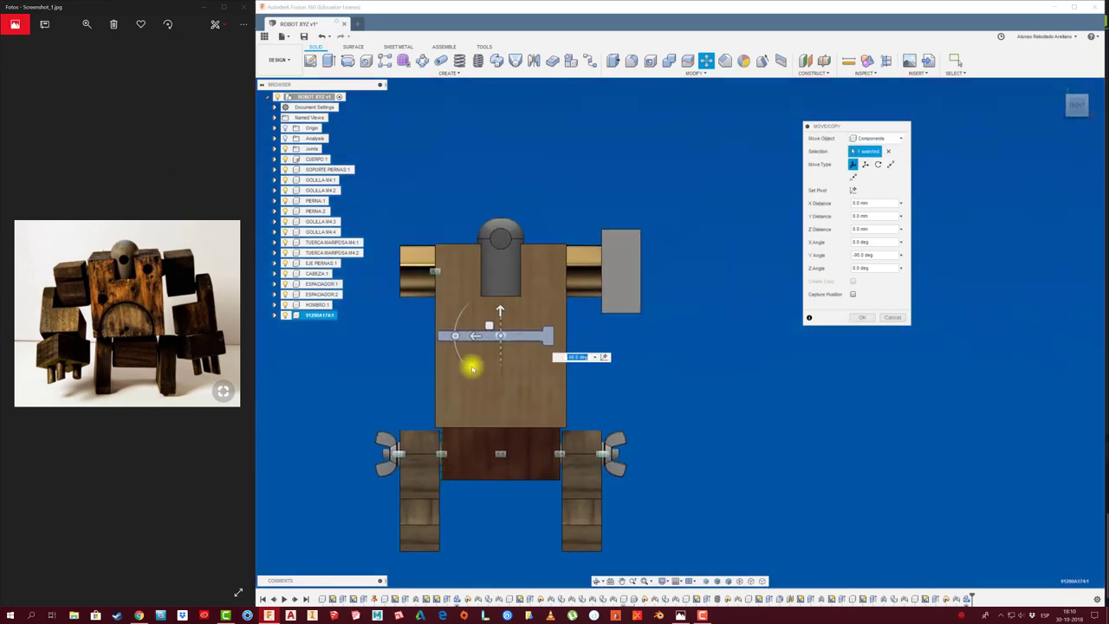
mouse_move(572, 295)
mouse_down()
mouse_move(601, 267)
mouse_move(617, 336)
mouse_up()
click(860, 317)
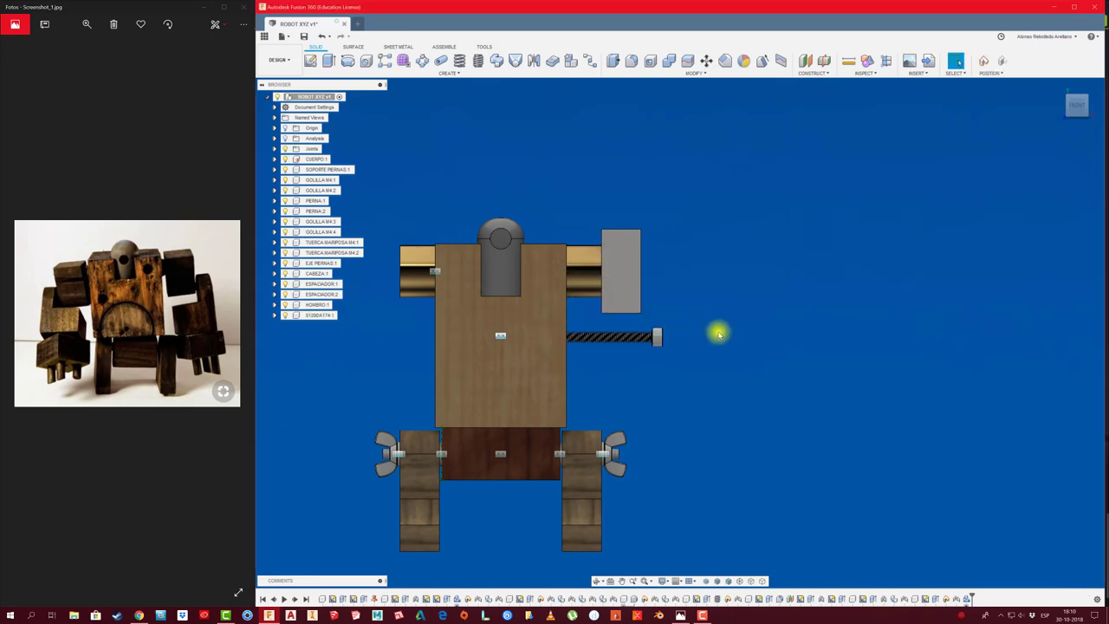
scroll(718, 333, up, 3)
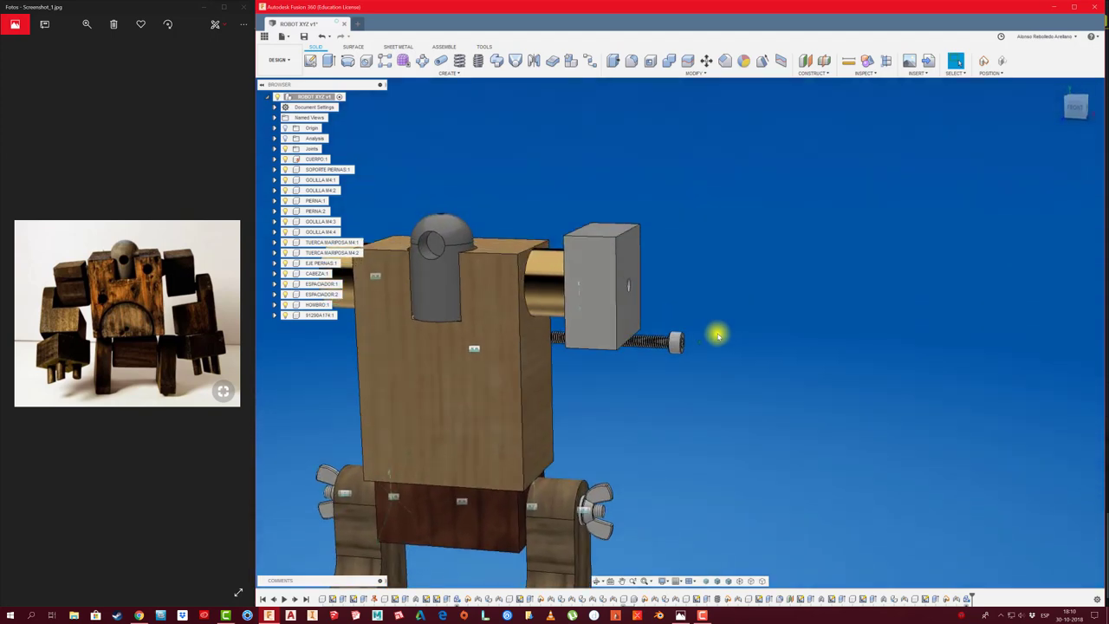
shift+middle_drag(718, 334, 799, 297)
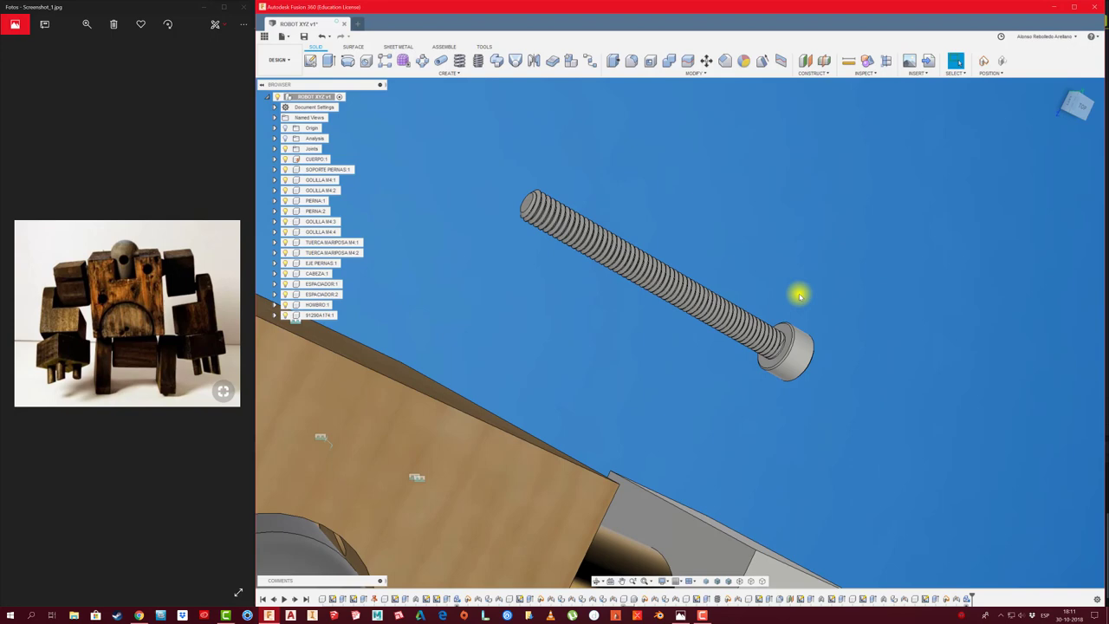
Join the screw head to the grey block's hole with a Revolute joint.
key(j)
click(606, 309)
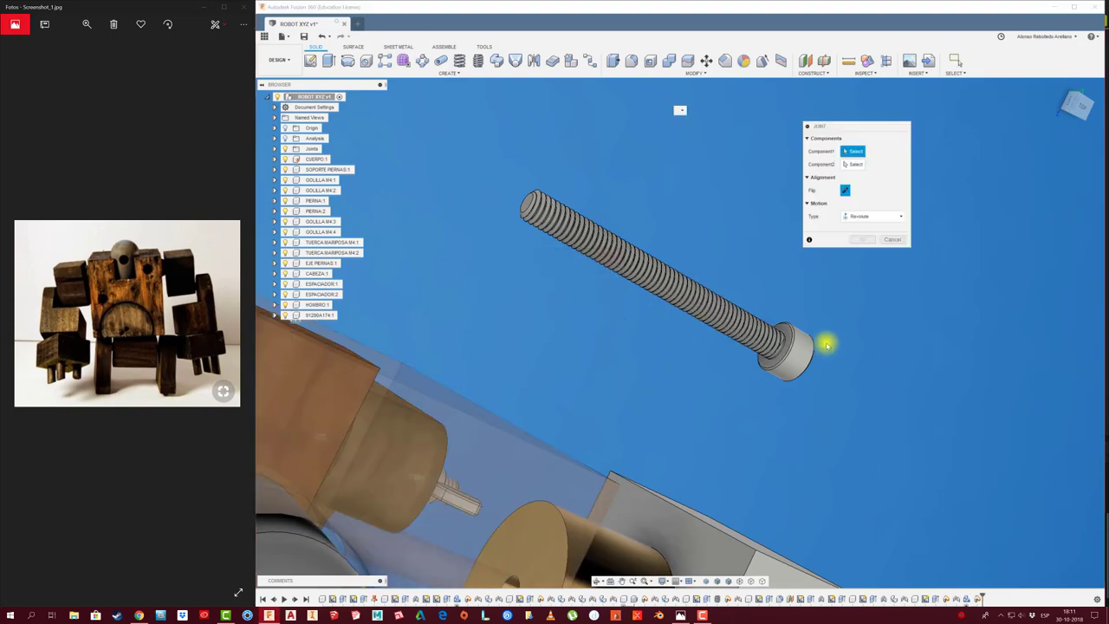
scroll(828, 345, up, 2)
click(780, 326)
scroll(768, 346, down, 3)
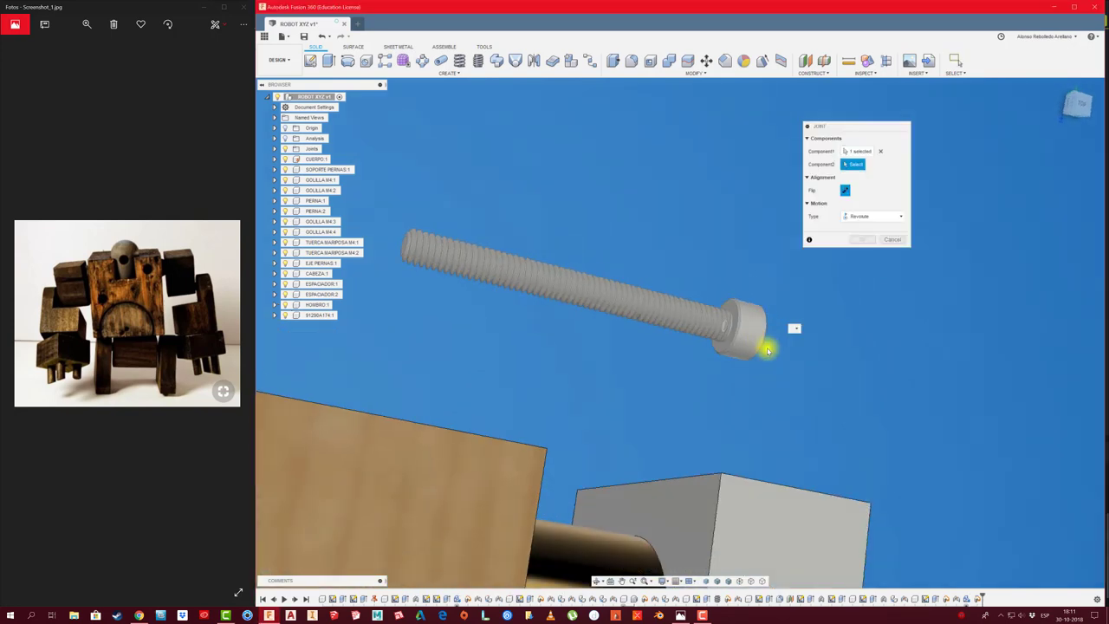
mouse_move(767, 346)
shift+middle_down()
mouse_move(673, 401)
mouse_move(528, 391)
shift+middle_up()
click(528, 396)
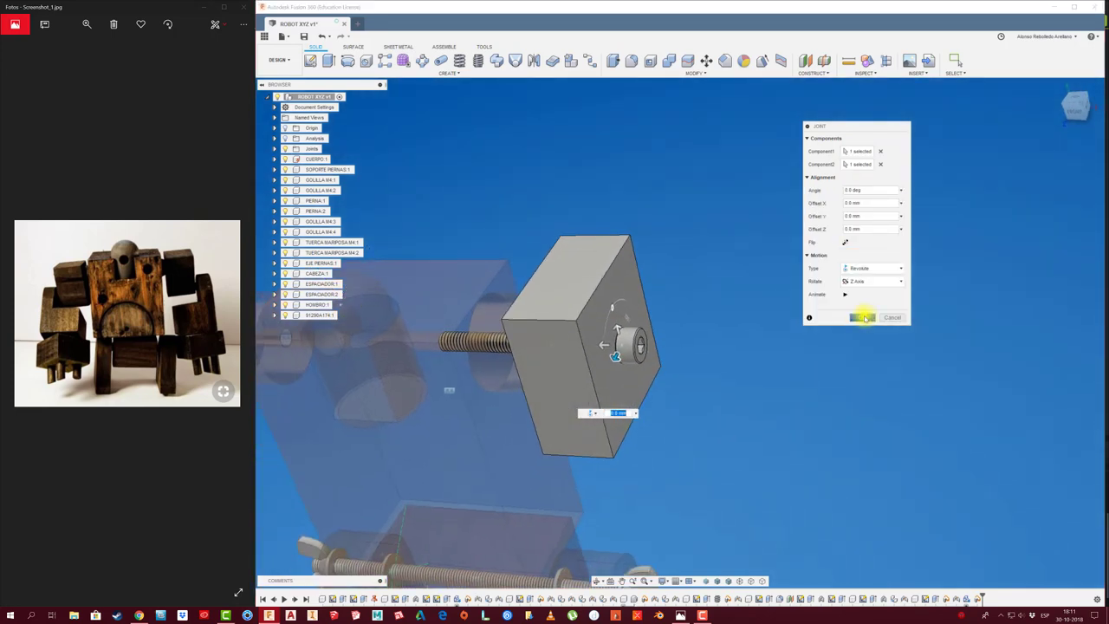
click(864, 317)
mouse_move(854, 317)
shift+middle_down()
mouse_move(782, 334)
mouse_move(737, 326)
mouse_move(699, 349)
shift+middle_up()
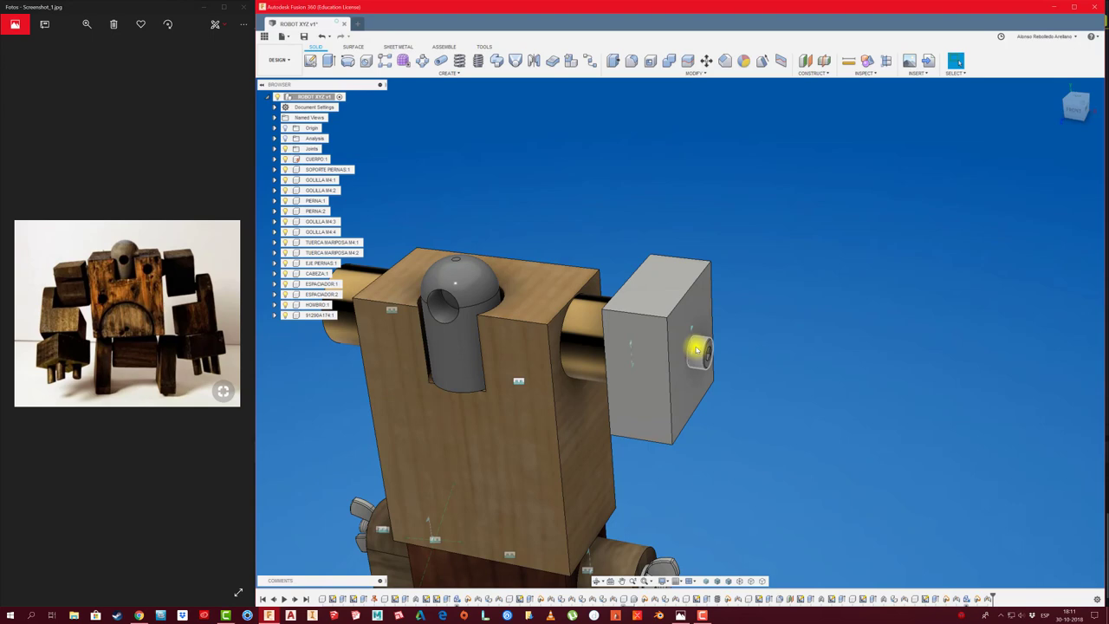
Filter McMaster-Carr socket head screws to metric M4 at 40 mm length.
click(927, 61)
click(625, 319)
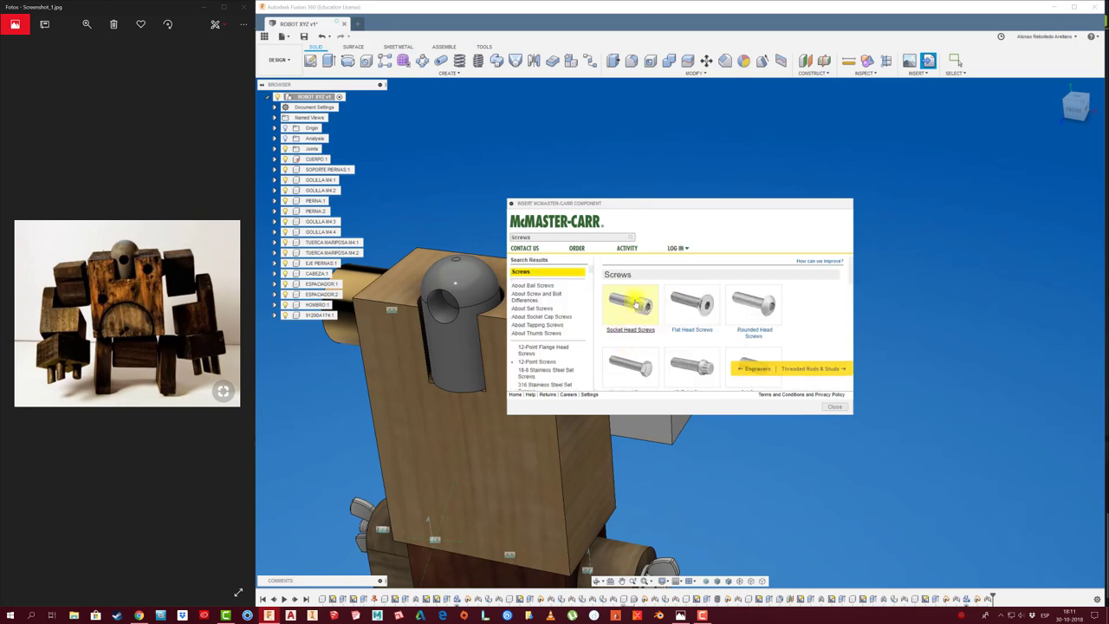
click(632, 310)
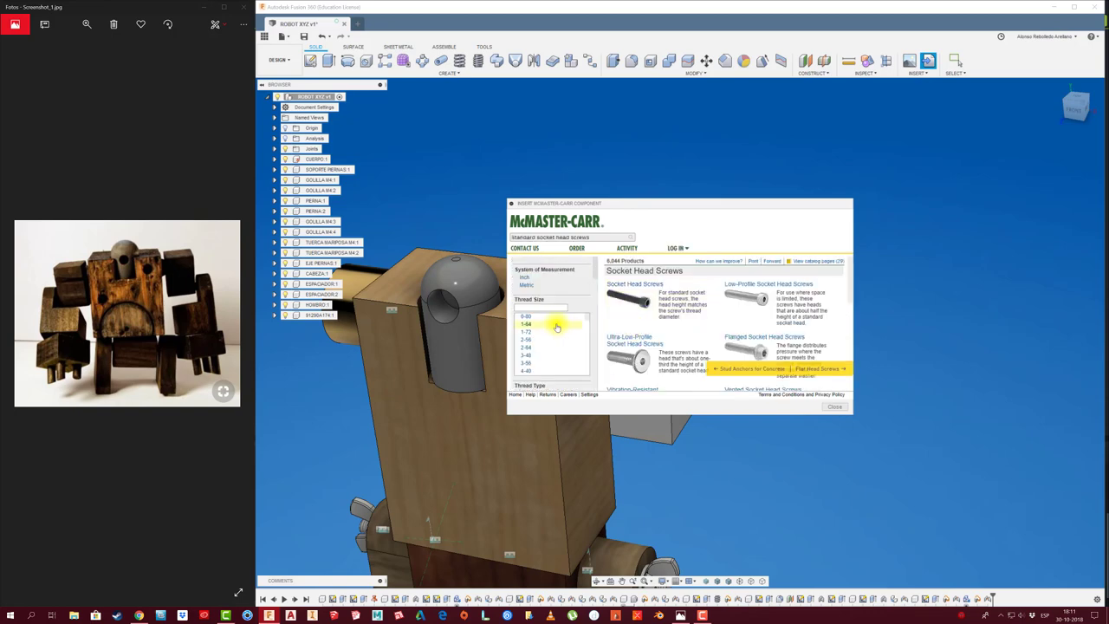
click(528, 285)
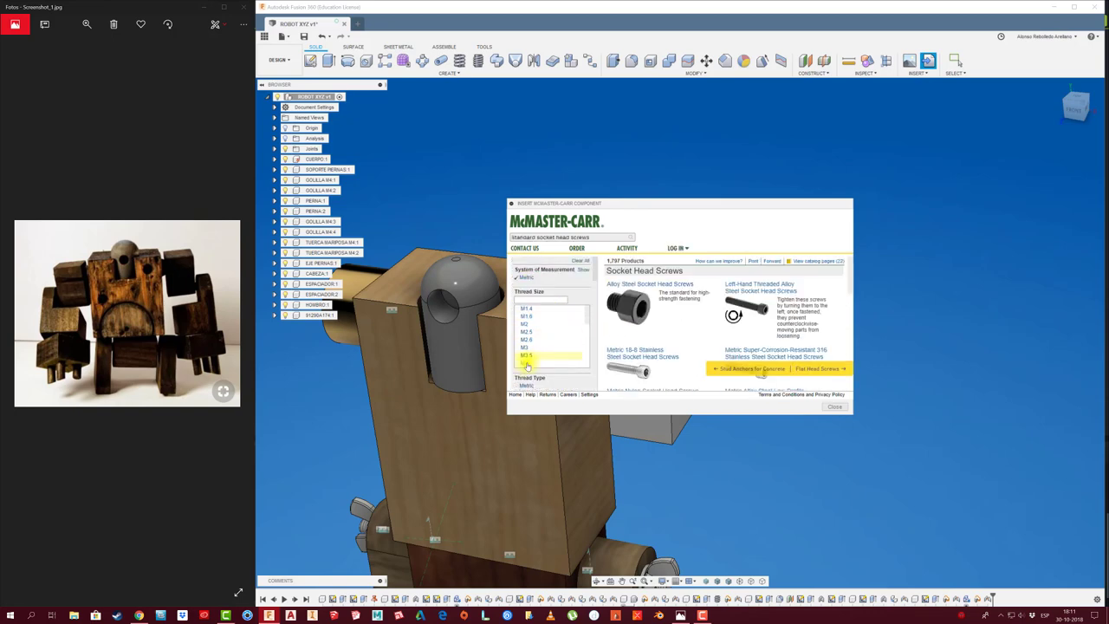
click(524, 364)
scroll(549, 366, down, 3)
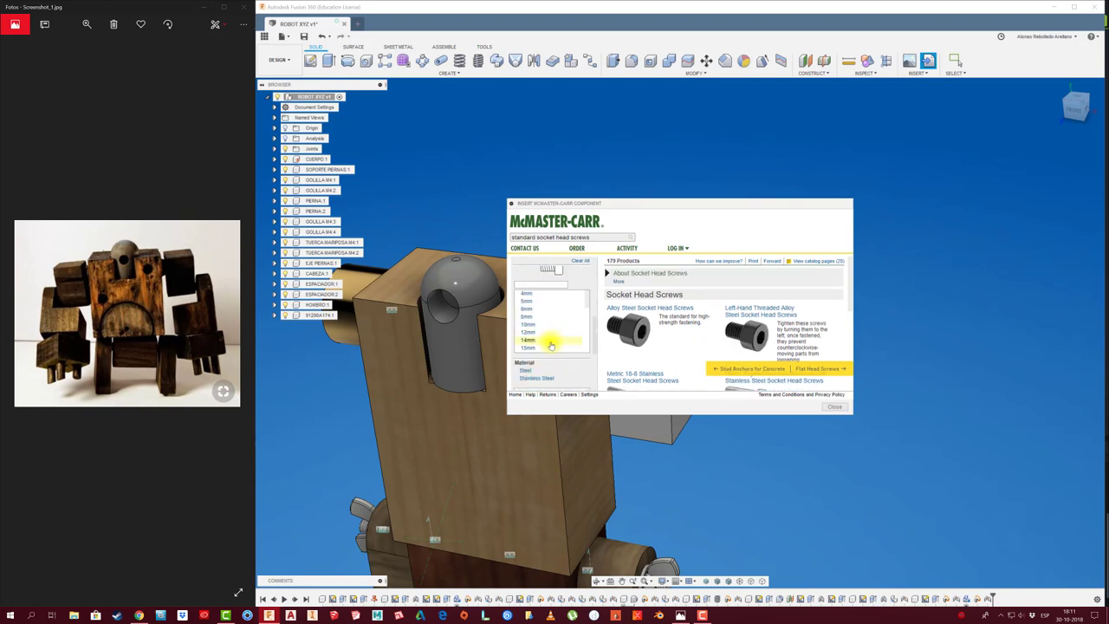
scroll(553, 334, down, 2)
scroll(559, 321, down, 1)
click(537, 328)
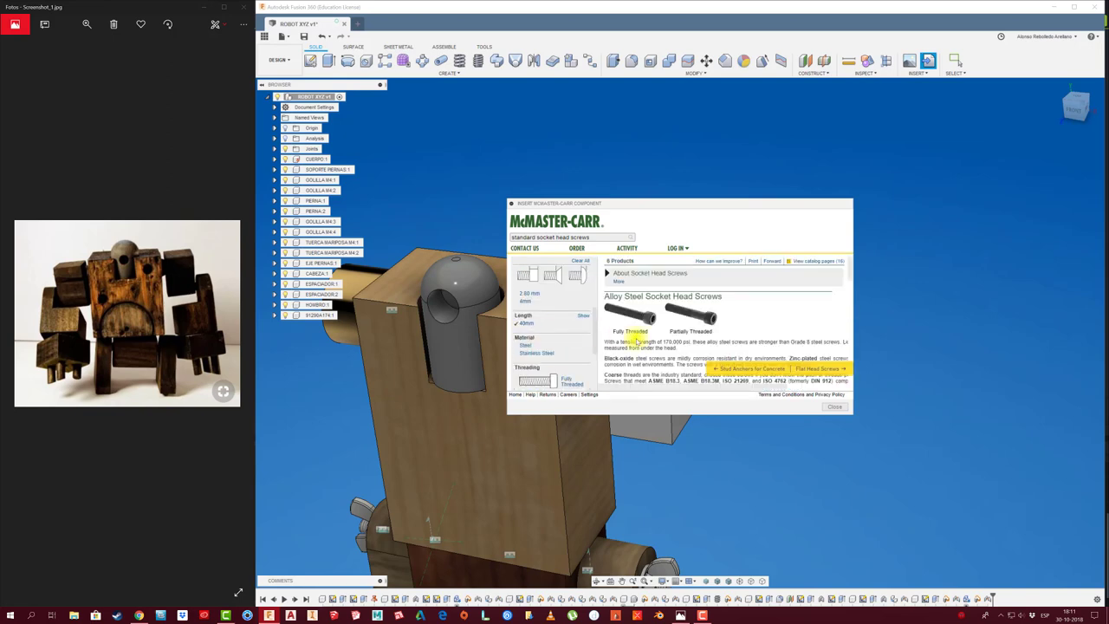
Pick the fully threaded screw, review its 91290A174 detail drawing, and close the catalogue.
drag(854, 412, 1060, 529)
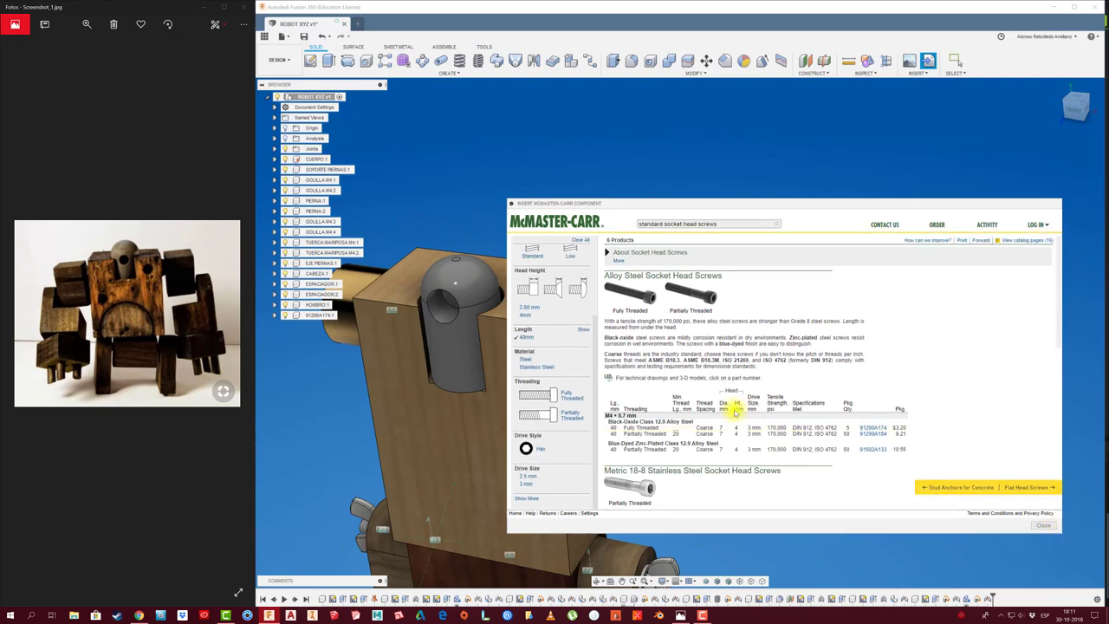
click(634, 298)
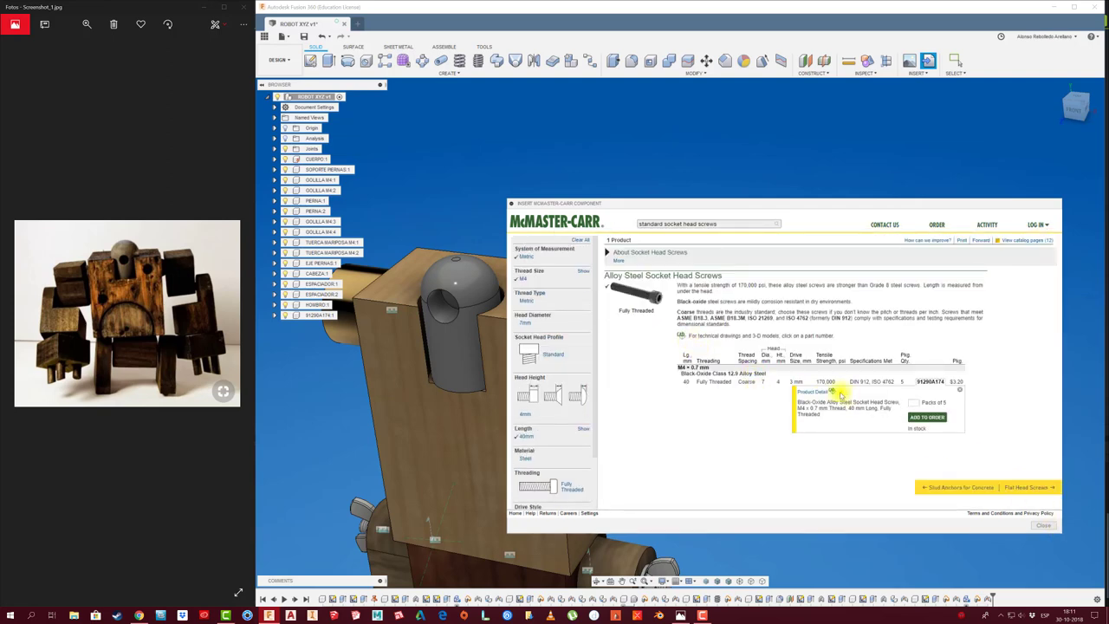
click(819, 395)
scroll(734, 423, down, 2)
scroll(734, 423, down, 3)
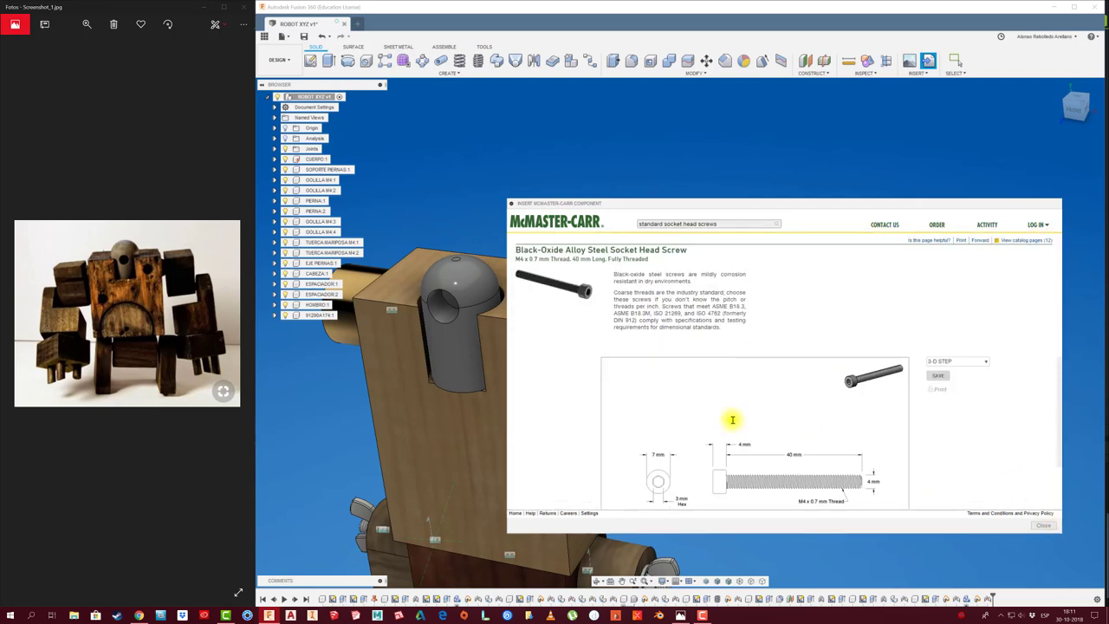
scroll(732, 422, down, 2)
scroll(880, 397, down, 1)
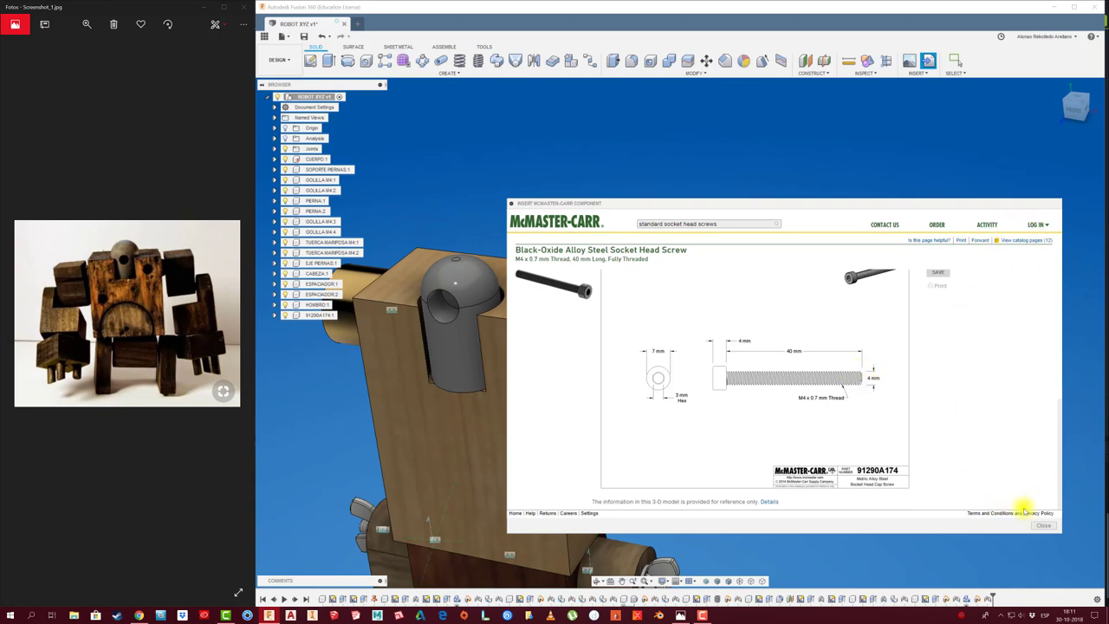
click(1046, 526)
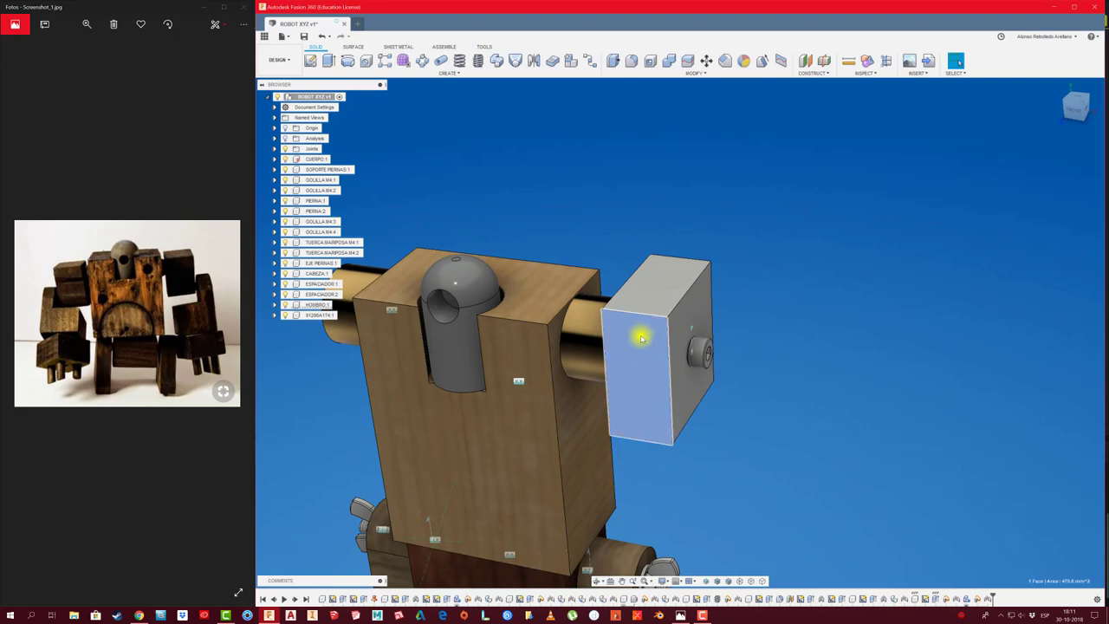
Activate the HOMBRO:1 shoulder block and isolate it from the rest of the robot.
click(319, 304)
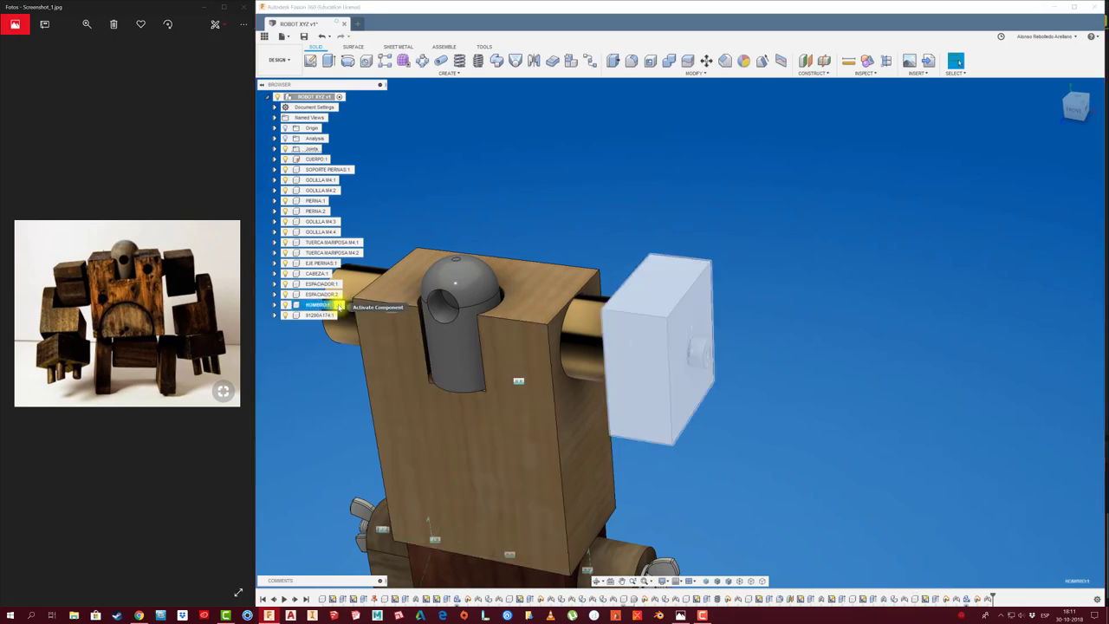
click(338, 306)
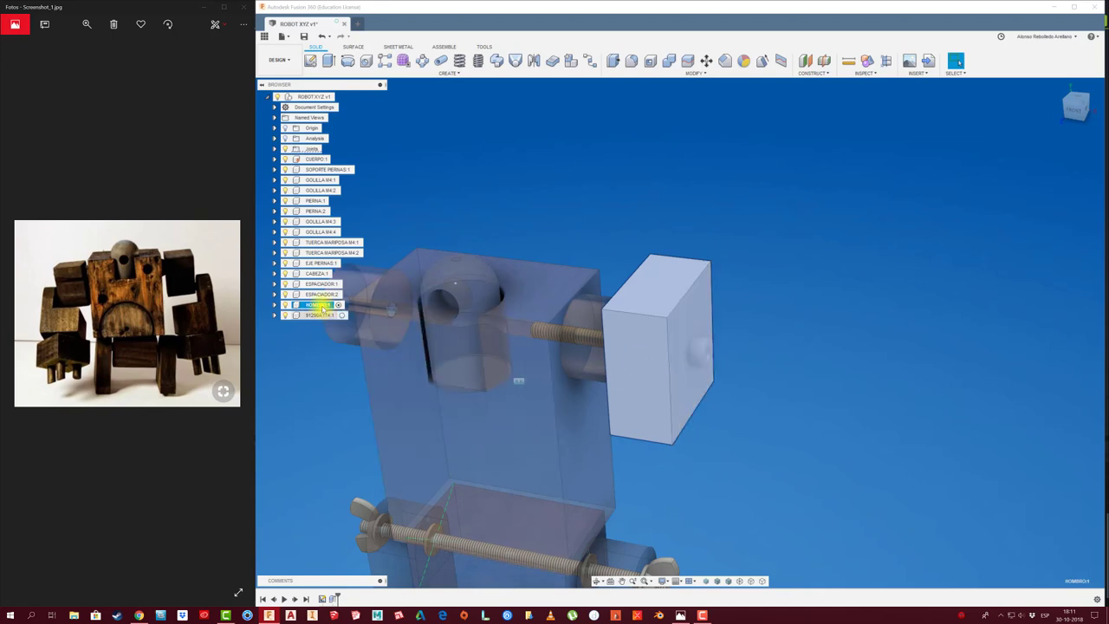
right_click(322, 306)
click(341, 569)
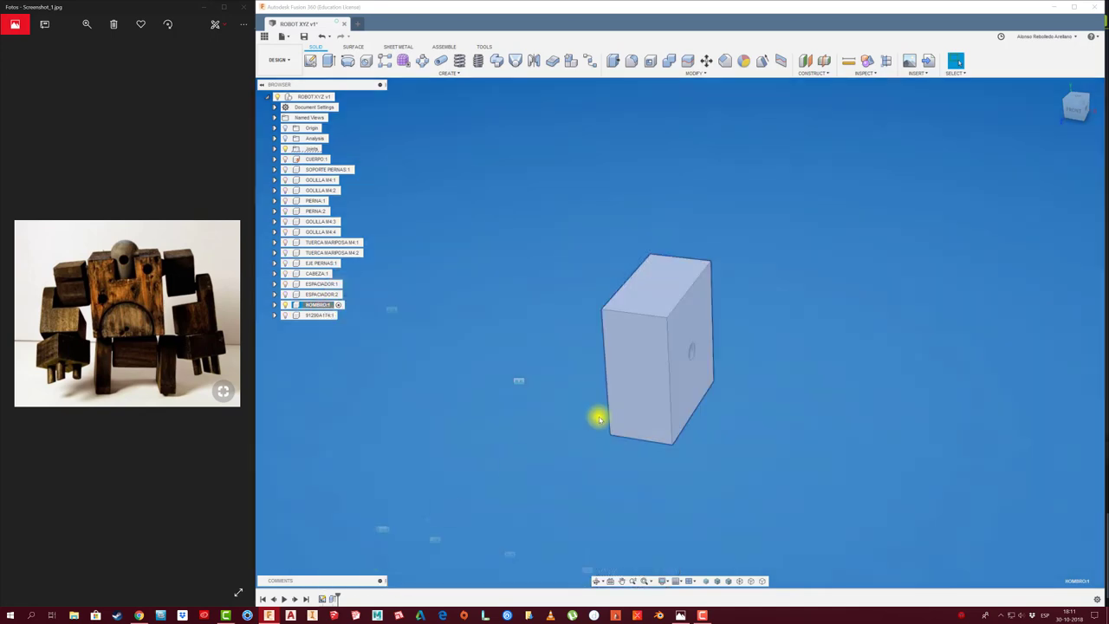
shift+middle_drag(598, 418, 681, 322)
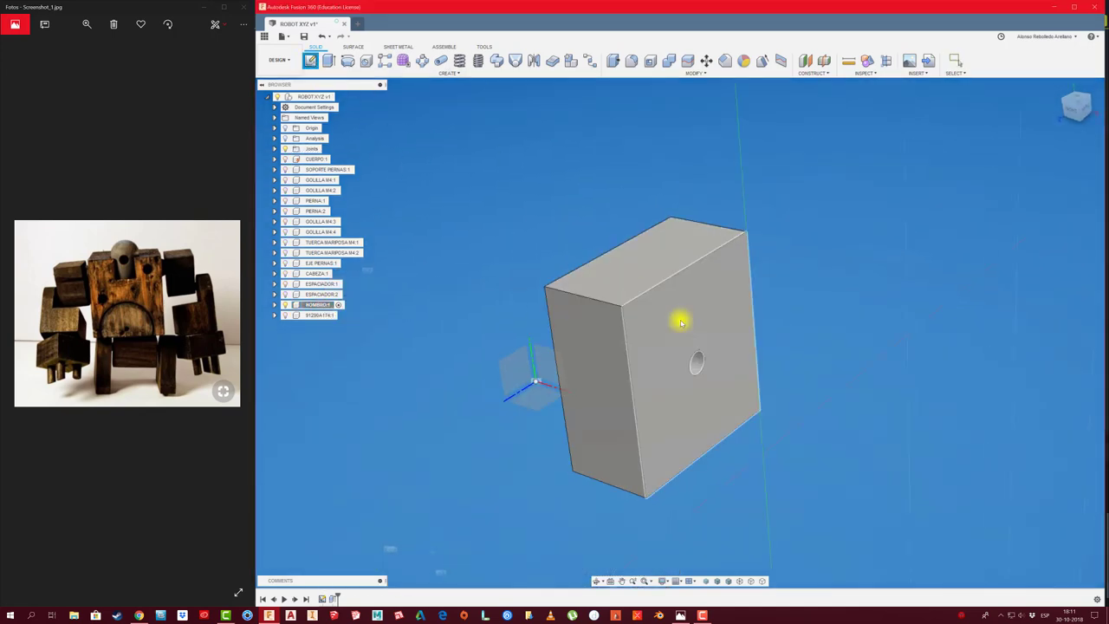
Sketch a 4.5 mm diameter centre circle on the block's front face.
click(689, 324)
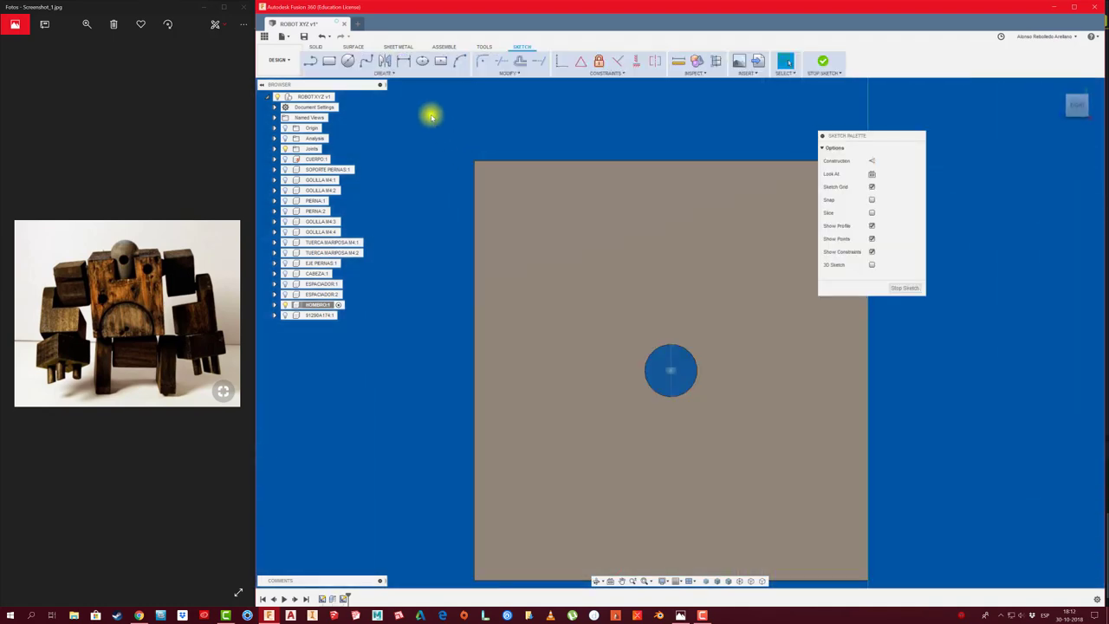
click(348, 61)
click(671, 371)
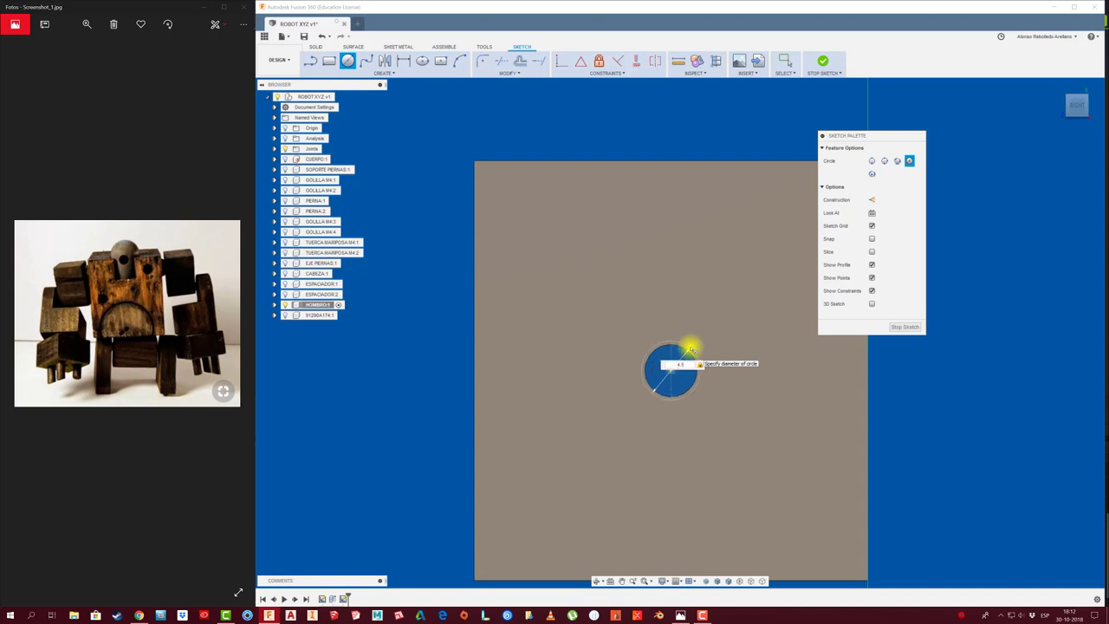
key(Return)
click(785, 61)
Extrude the circle -40 mm as a cut to make the hole.
key(e)
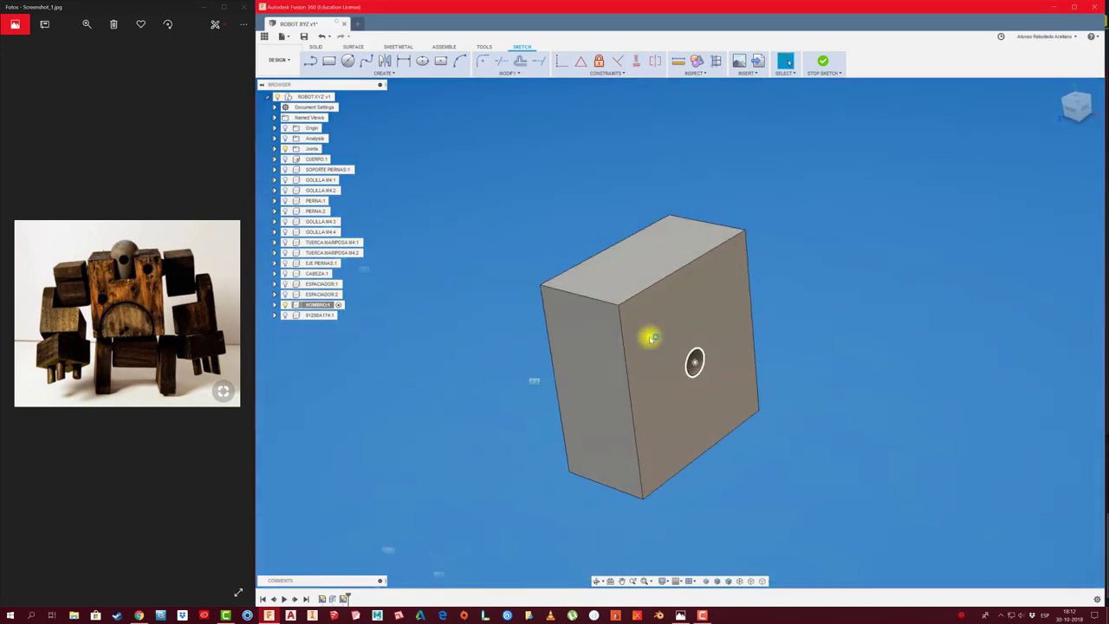
scroll(684, 346, up, 5)
scroll(693, 373, up, 3)
click(675, 402)
scroll(676, 394, down, 5)
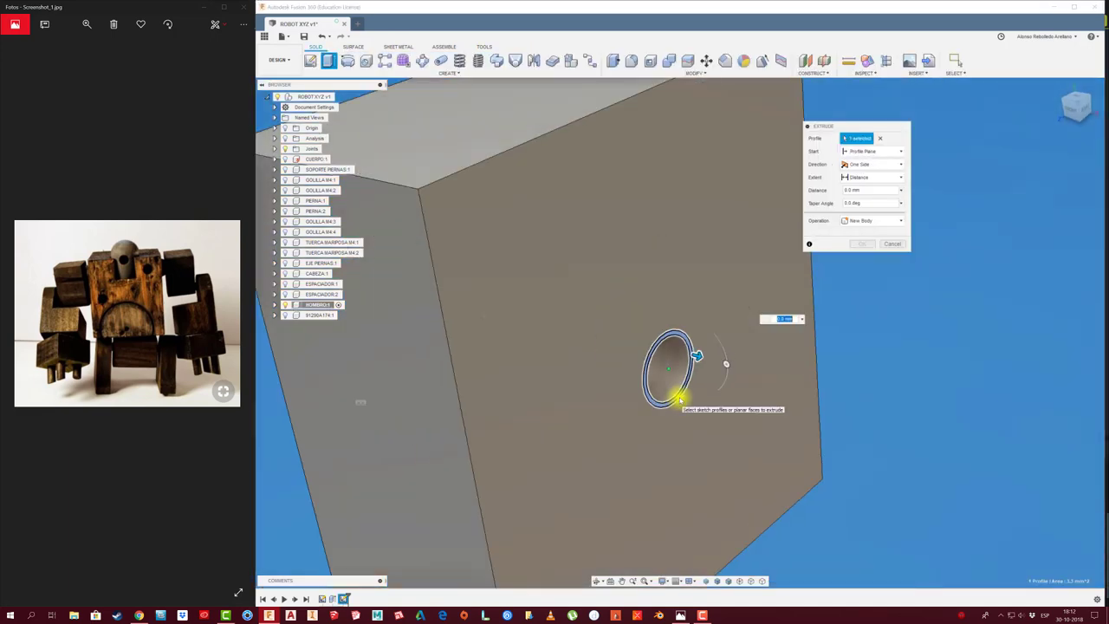
text(-40)
key(Return)
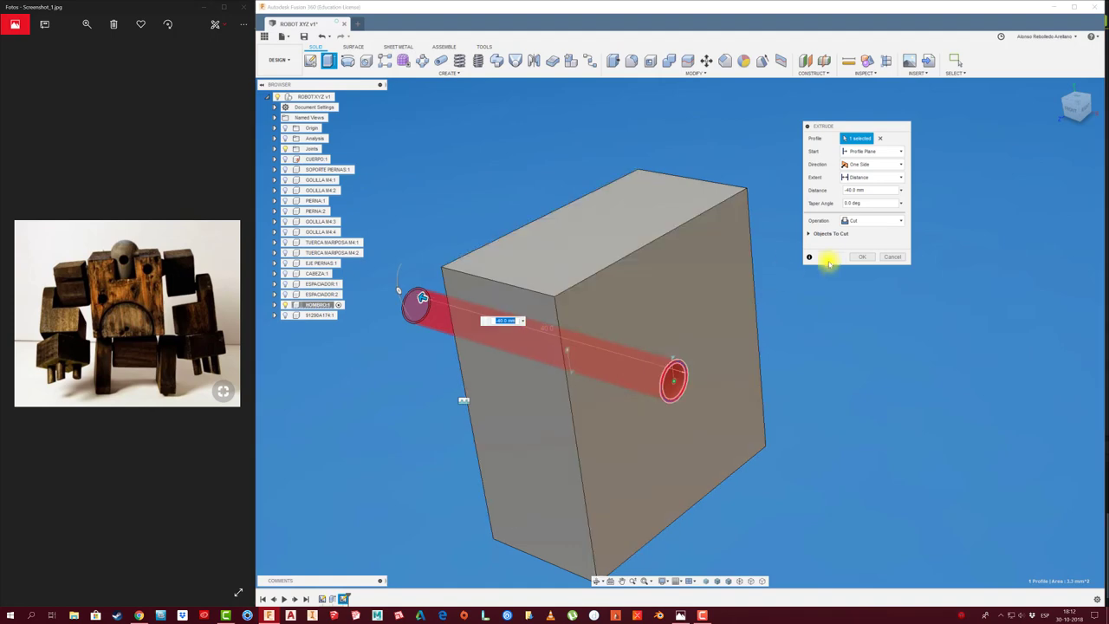
click(858, 260)
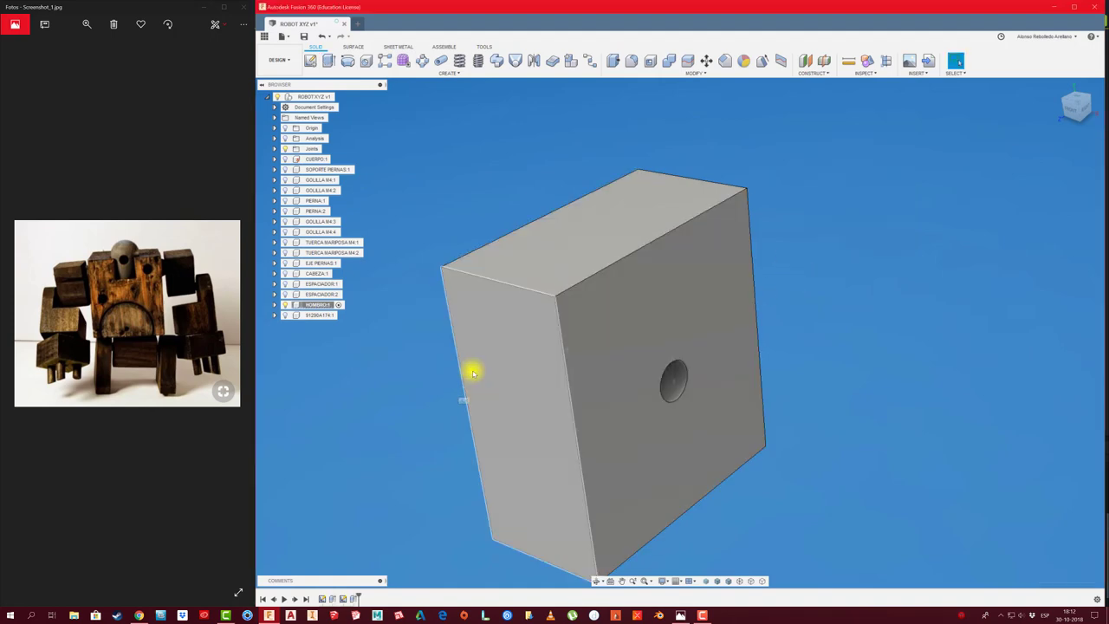
Reactivate the top-level robot assembly and show all its hidden components.
click(323, 98)
click(339, 96)
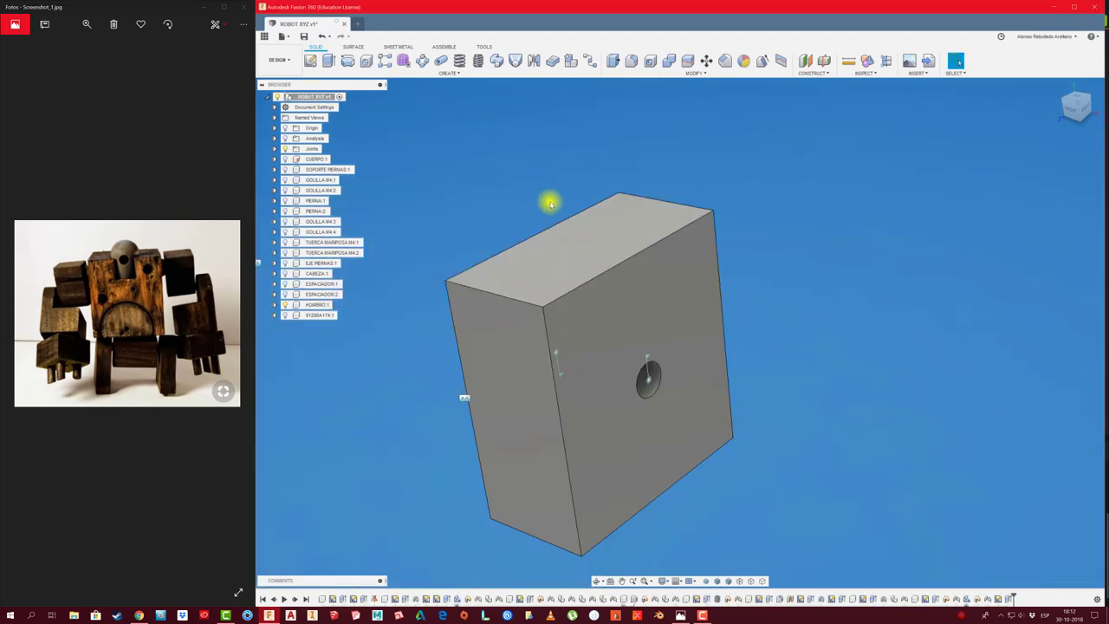
scroll(551, 204, down, 2)
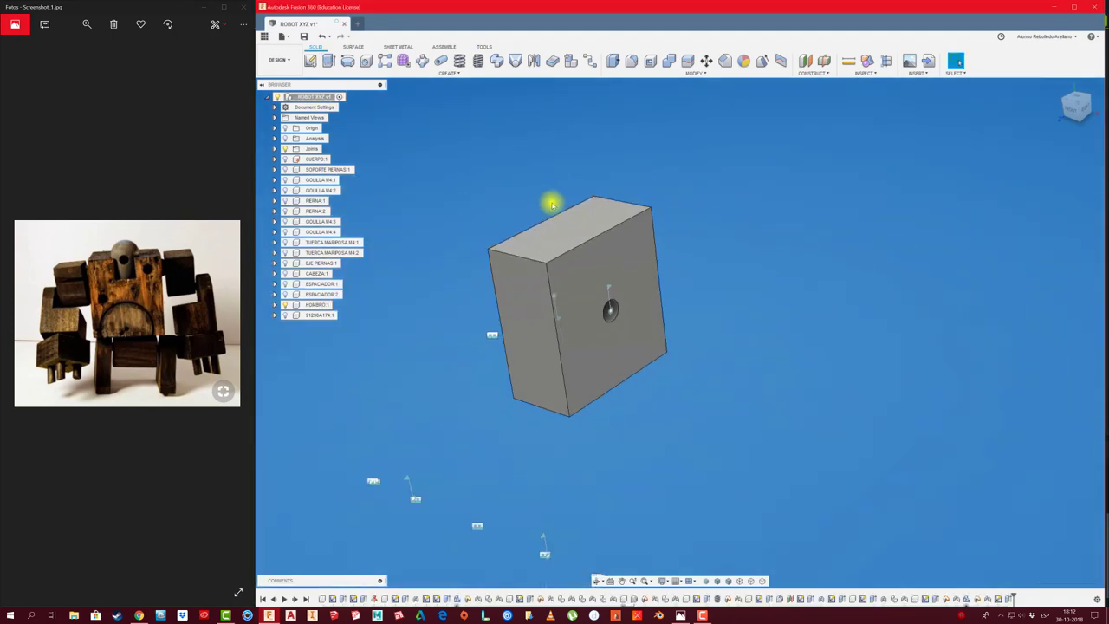
right_click(317, 304)
click(342, 575)
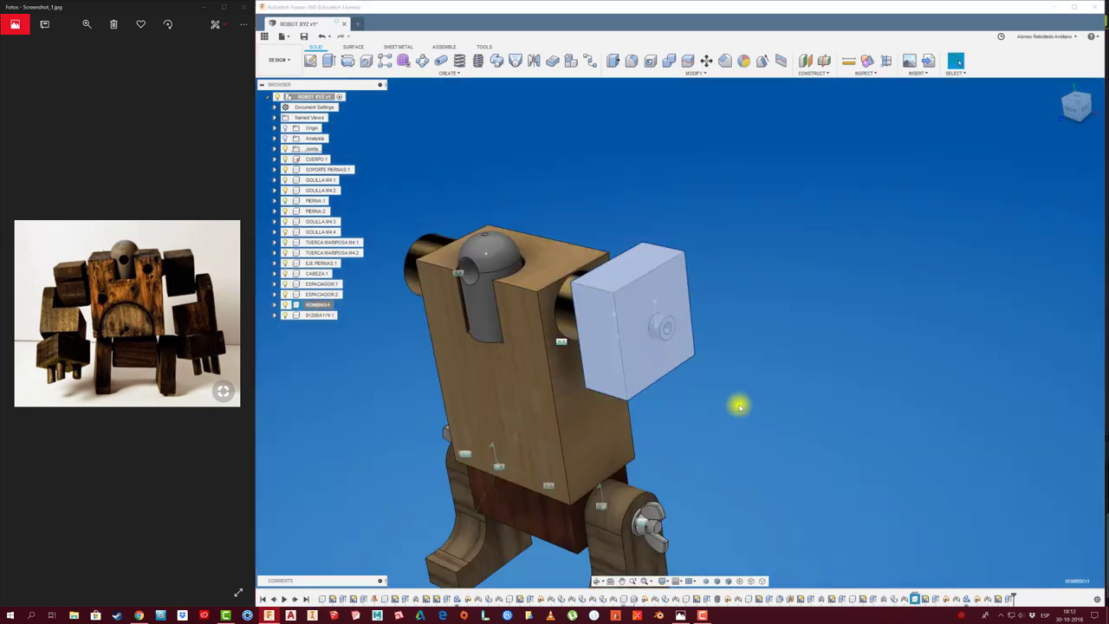
Isolate the ESPACIADOR:1 spacer cylinder.
click(614, 339)
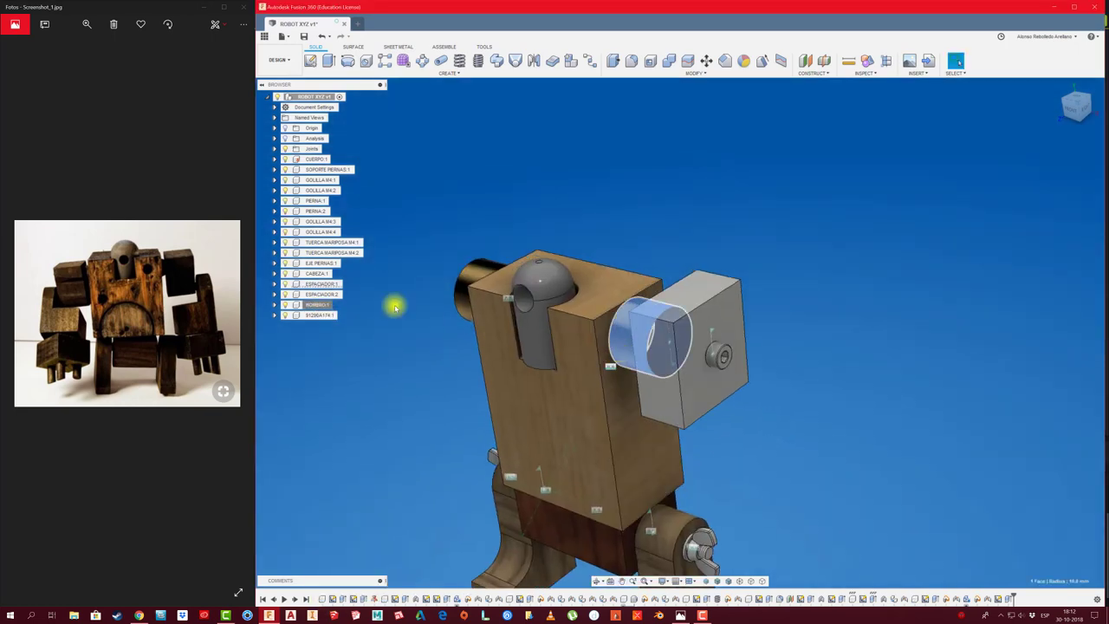
right_click(323, 284)
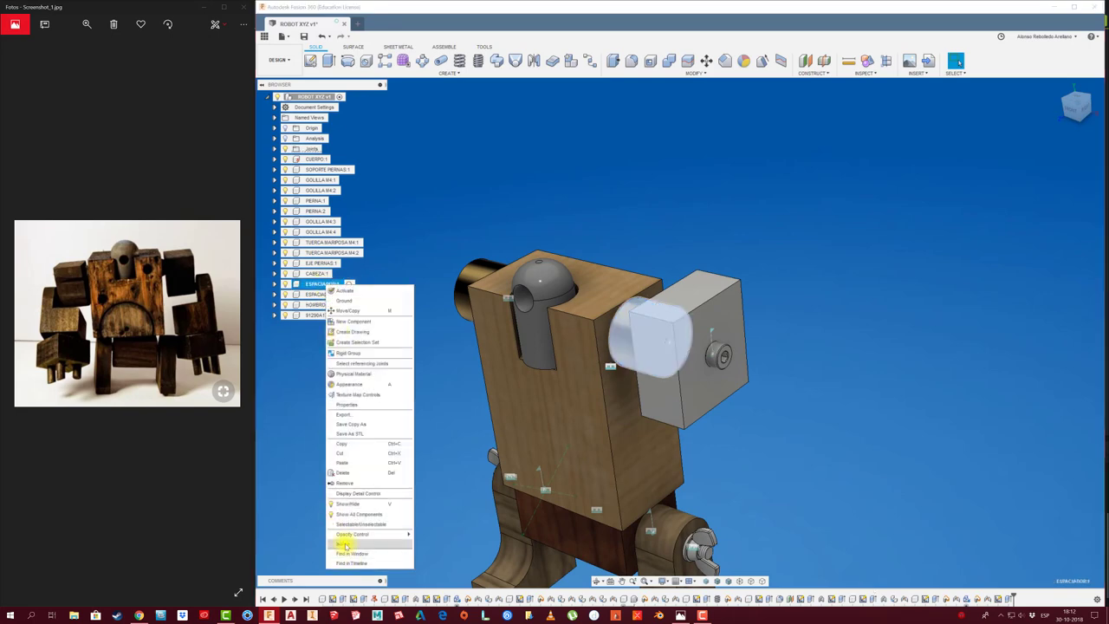
click(346, 539)
Sketch a 4.5 diameter circle centred on the spacer's flat end face.
click(311, 60)
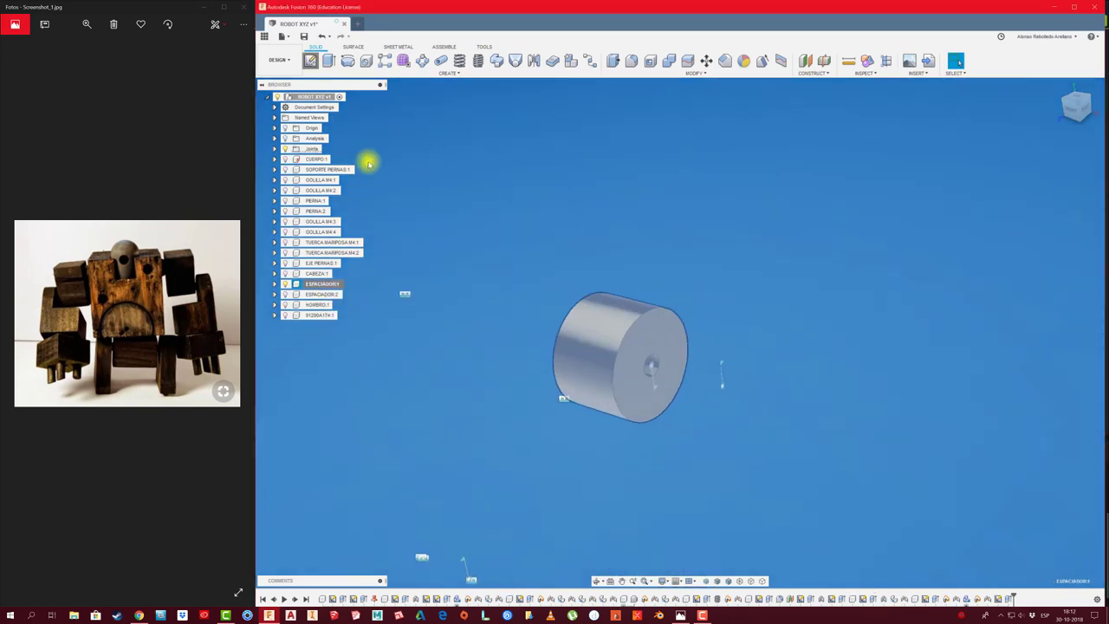
click(659, 343)
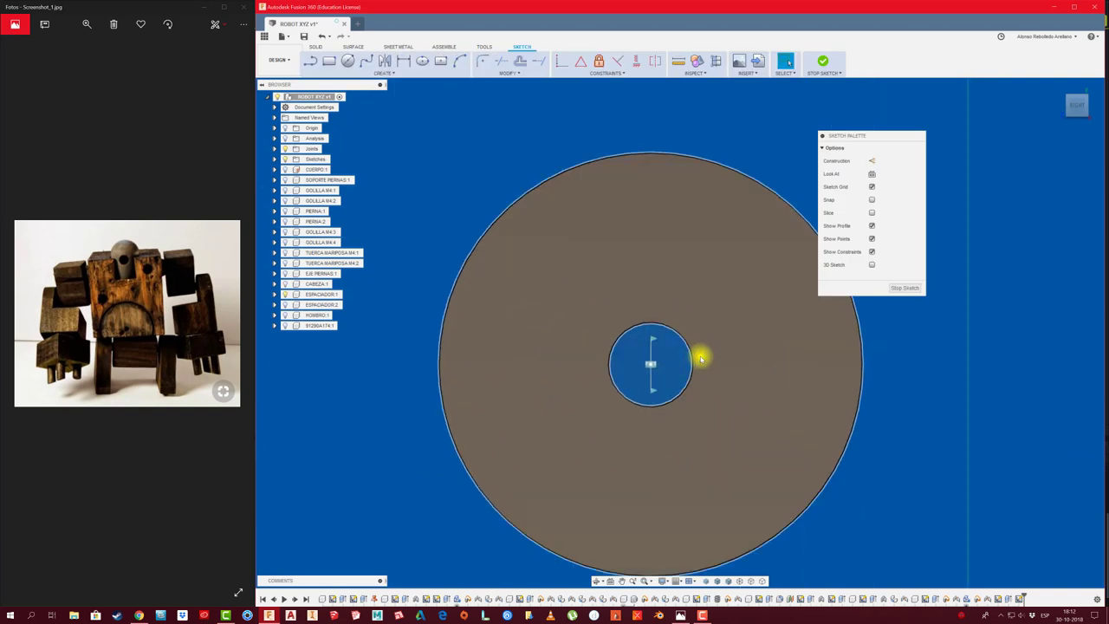
key(c)
click(651, 363)
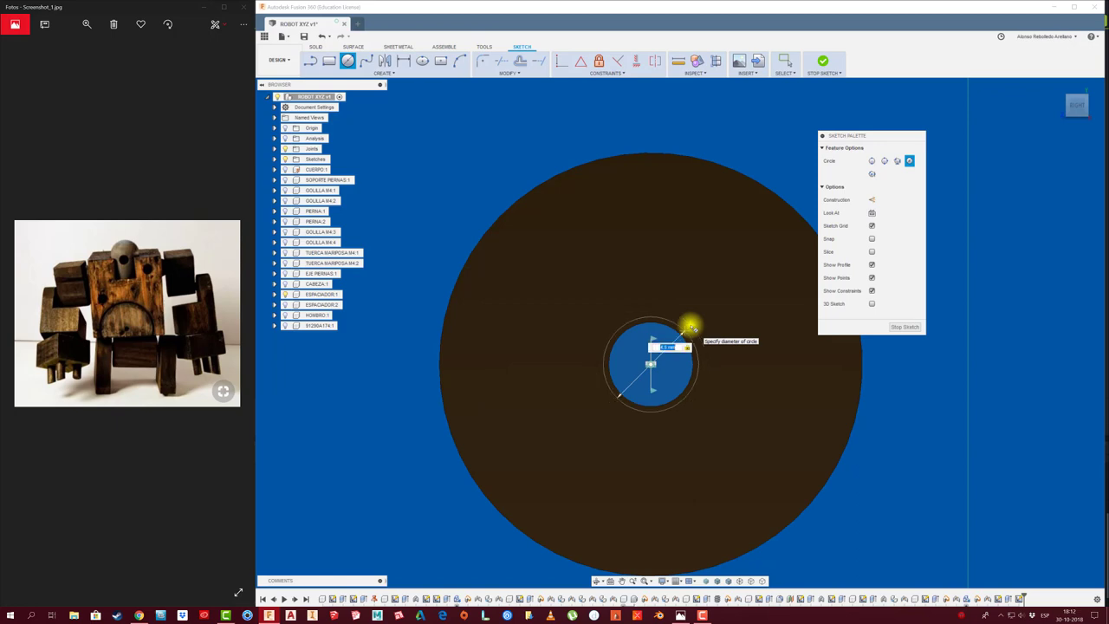
key(Return)
Cut the circle 25 mm into the spacer, then show all components again.
key(e)
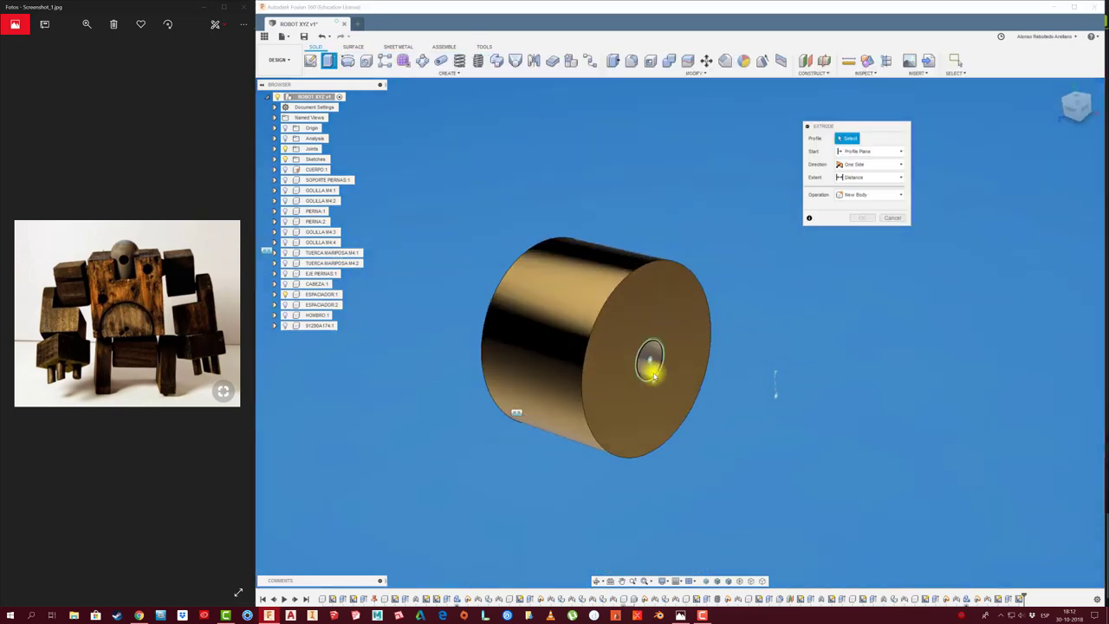
scroll(648, 383, up, 5)
click(645, 391)
scroll(668, 391, down, 5)
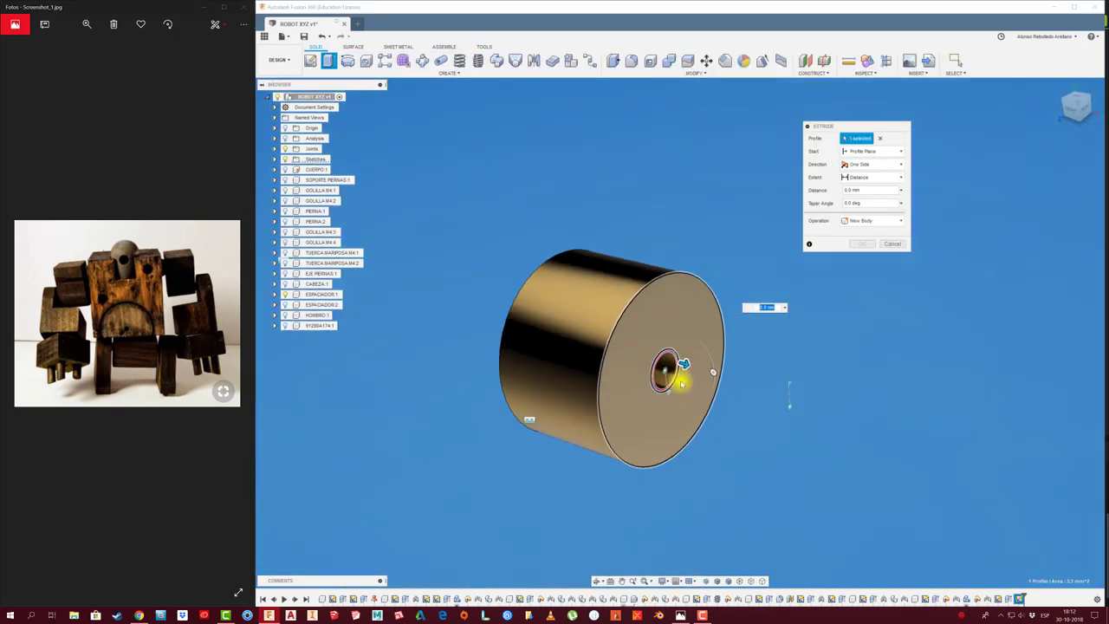
drag(681, 371, 522, 328)
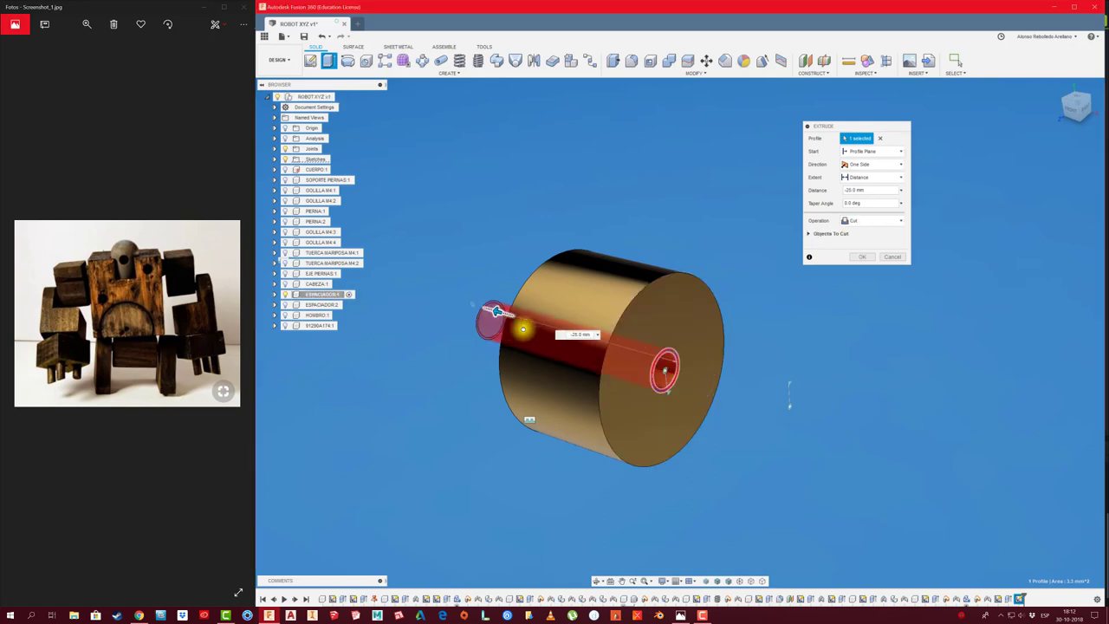
click(861, 256)
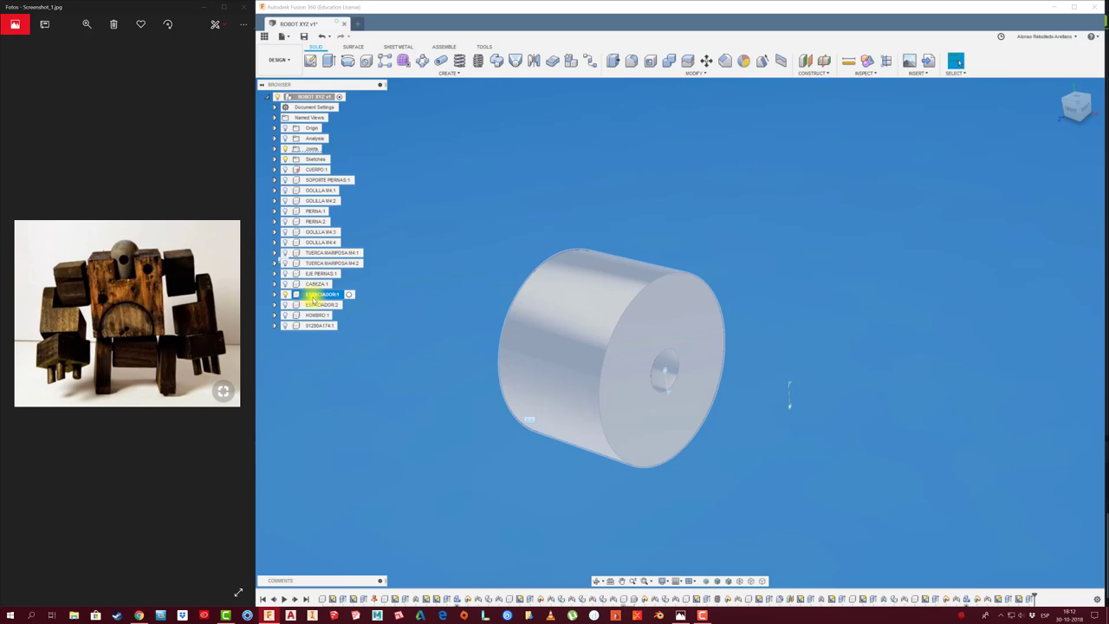
right_click(313, 298)
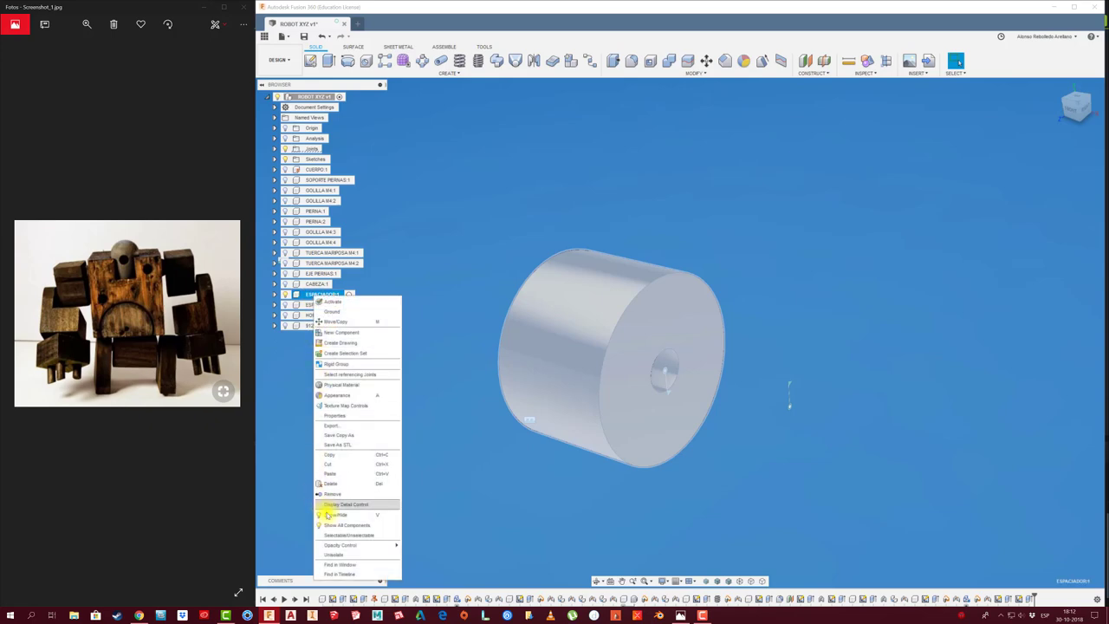
click(333, 555)
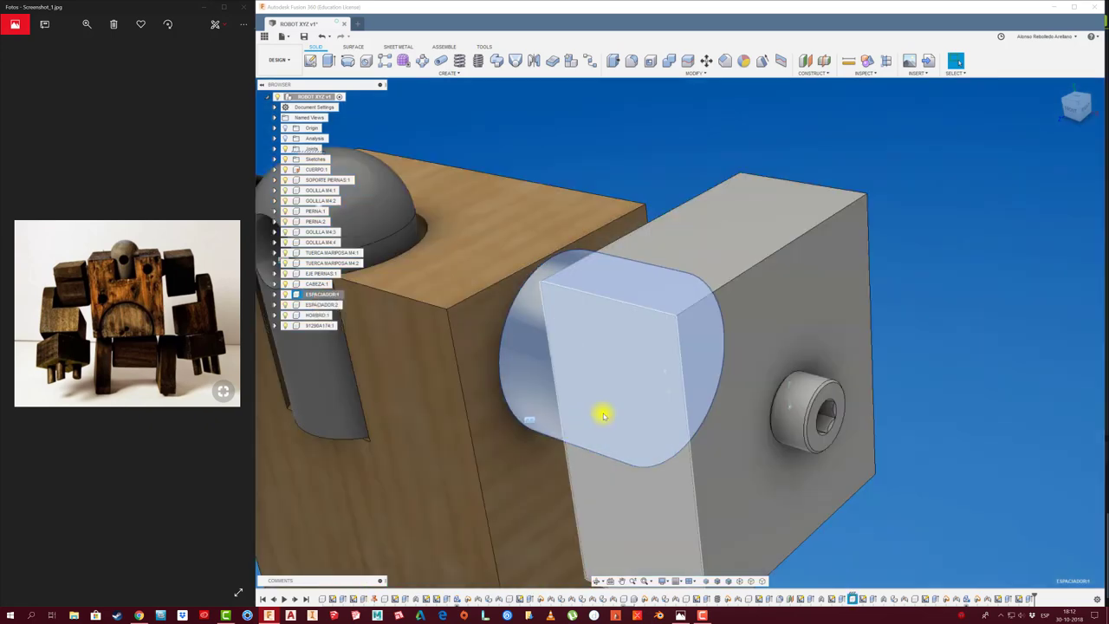
Try a section cut through a body face at -15.0 mm, then remove it.
mouse_move(601, 414)
shift+middle_down()
mouse_move(606, 208)
mouse_move(654, 194)
mouse_move(638, 213)
shift+middle_up()
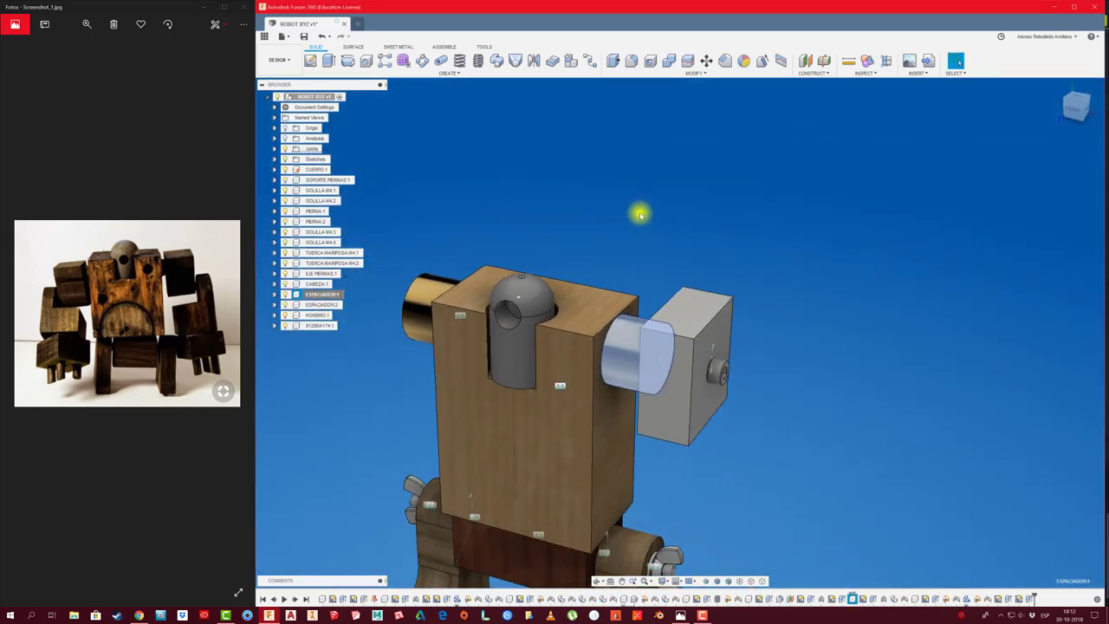
click(884, 63)
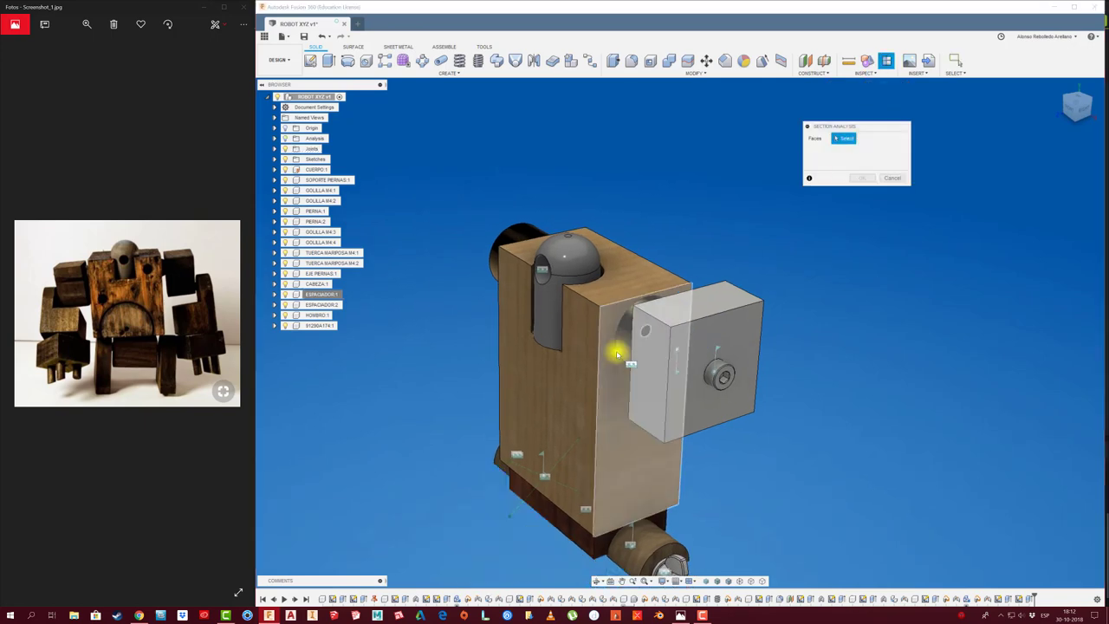
click(616, 349)
drag(545, 379, 608, 357)
click(866, 226)
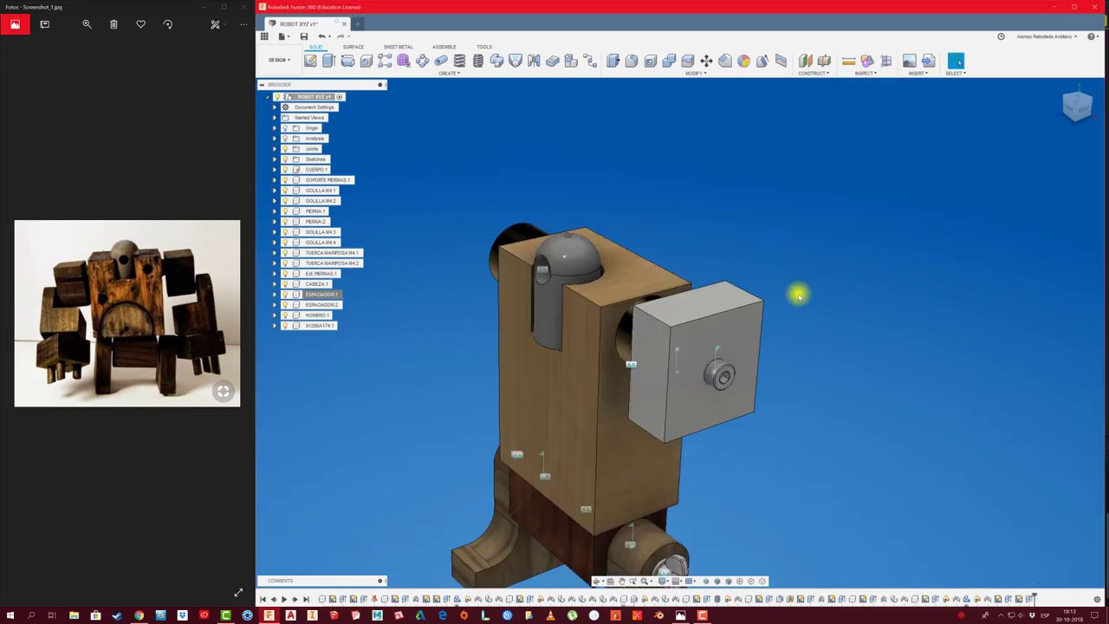
Create a new section cut and zoom in on the threaded bolt inside.
click(886, 60)
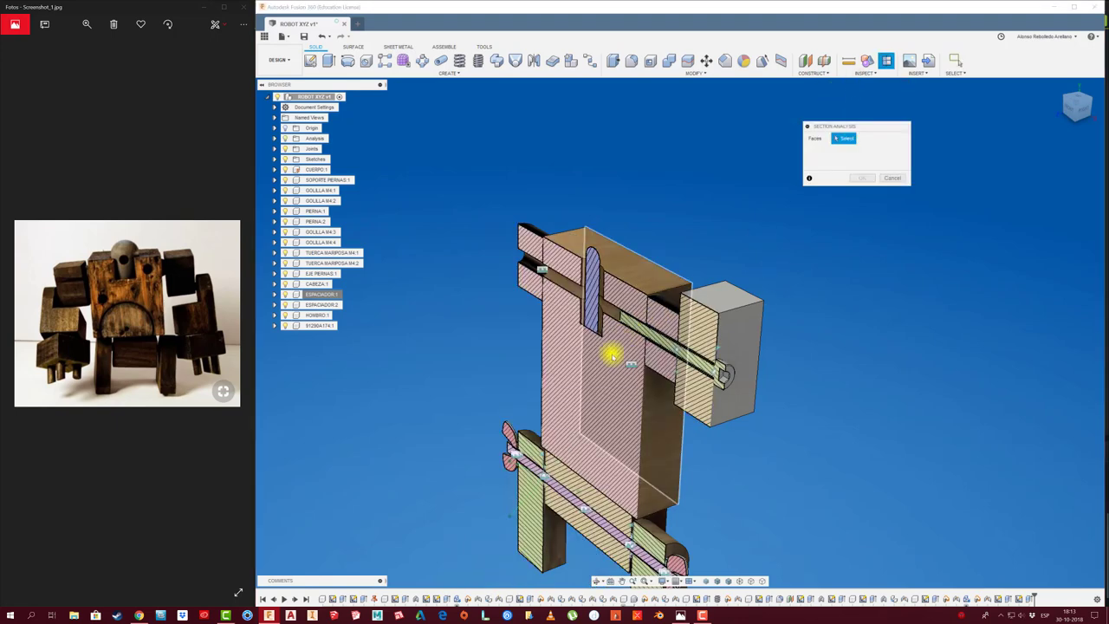
scroll(706, 318, up, 5)
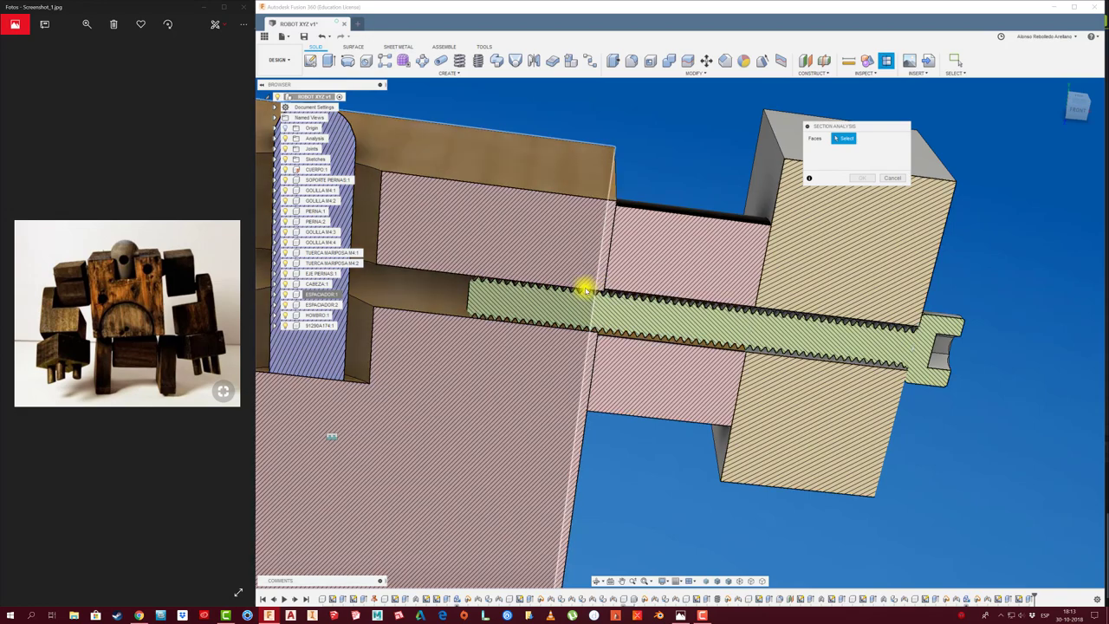
scroll(585, 289, up, 2)
scroll(585, 289, up, 2)
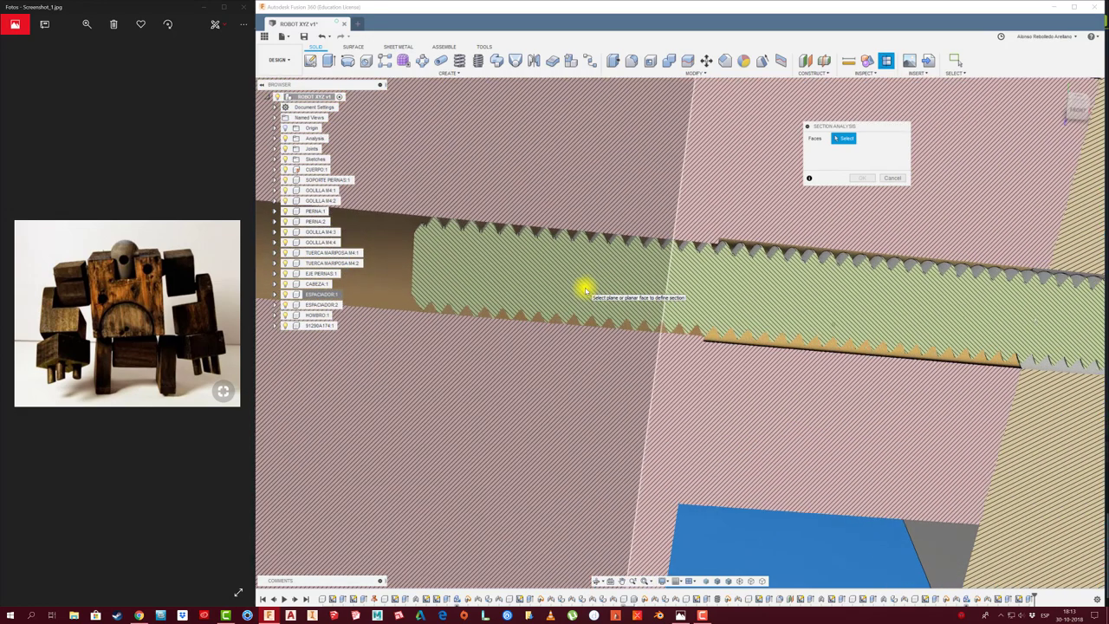
scroll(585, 288, up, 1)
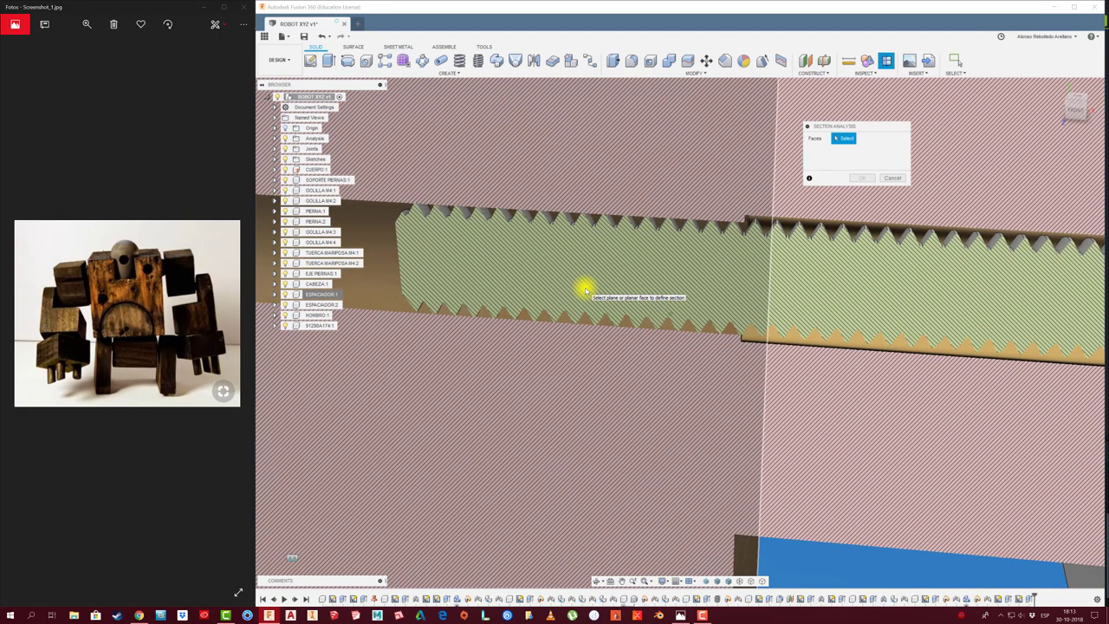
scroll(585, 288, down, 2)
scroll(585, 289, down, 1)
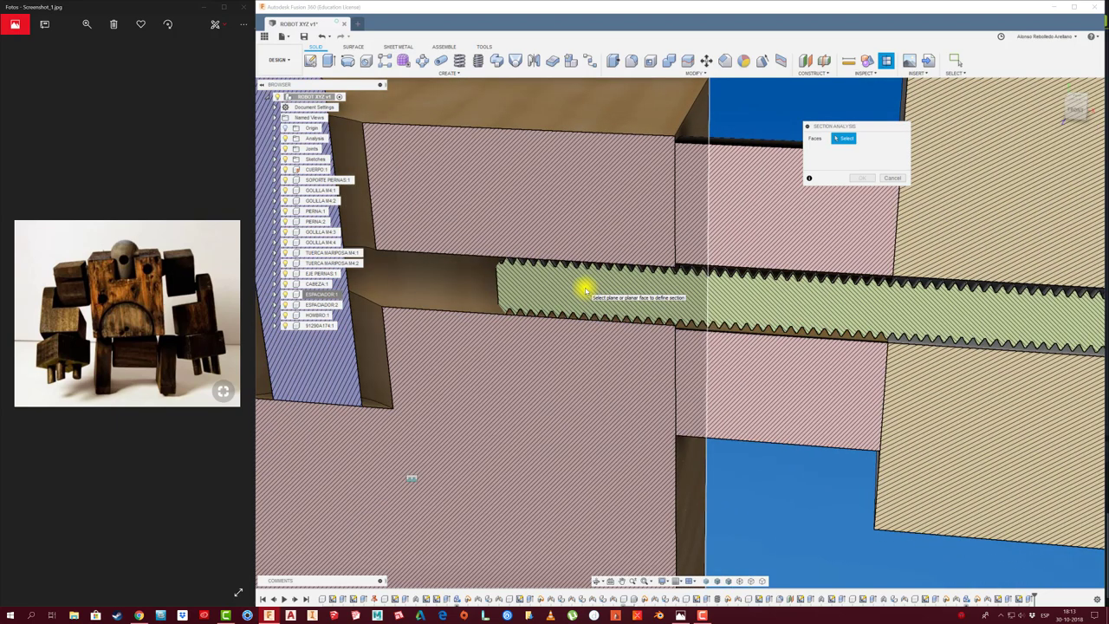
scroll(581, 287, down, 3)
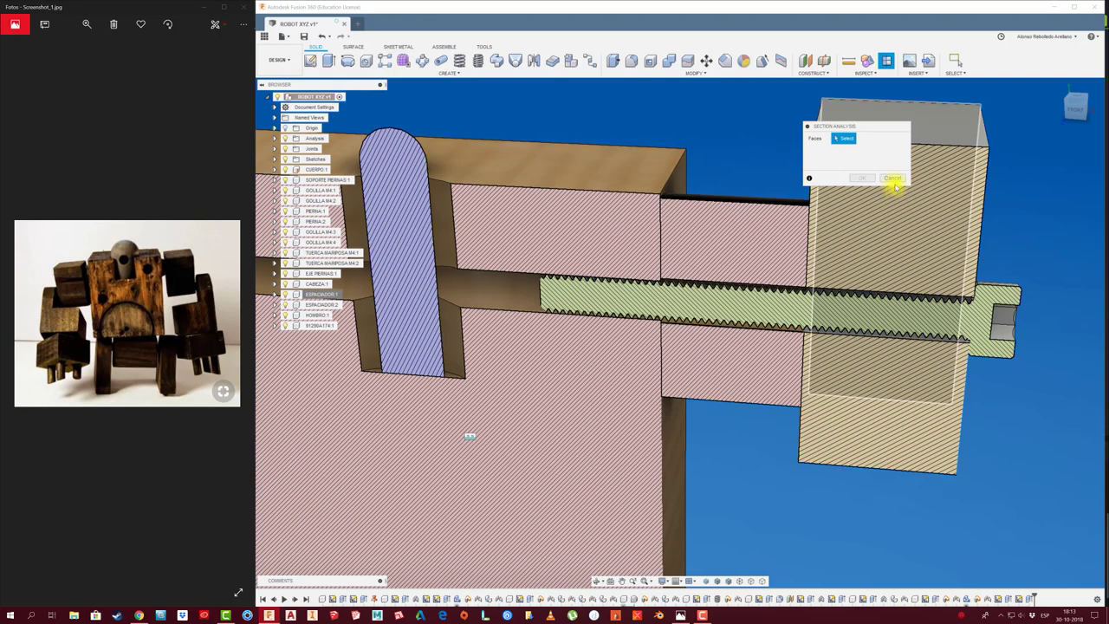
Remove the section cut from the model.
click(893, 178)
scroll(713, 445, down, 3)
scroll(713, 446, down, 2)
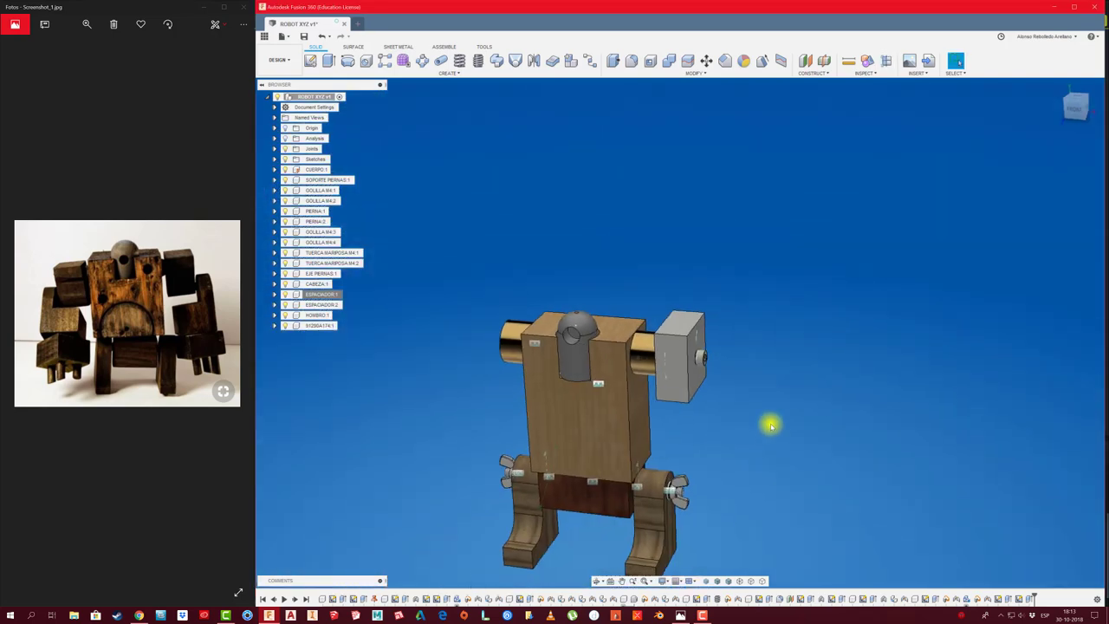
scroll(668, 376, up, 3)
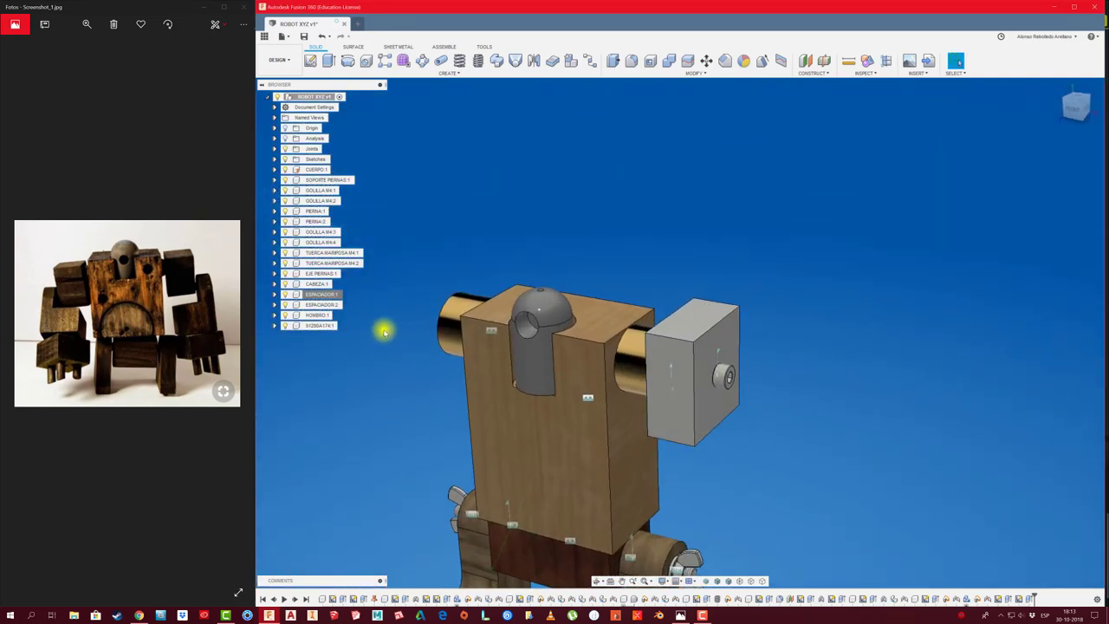
Rename the McMaster screw component to 'PERNO M4'.
click(319, 315)
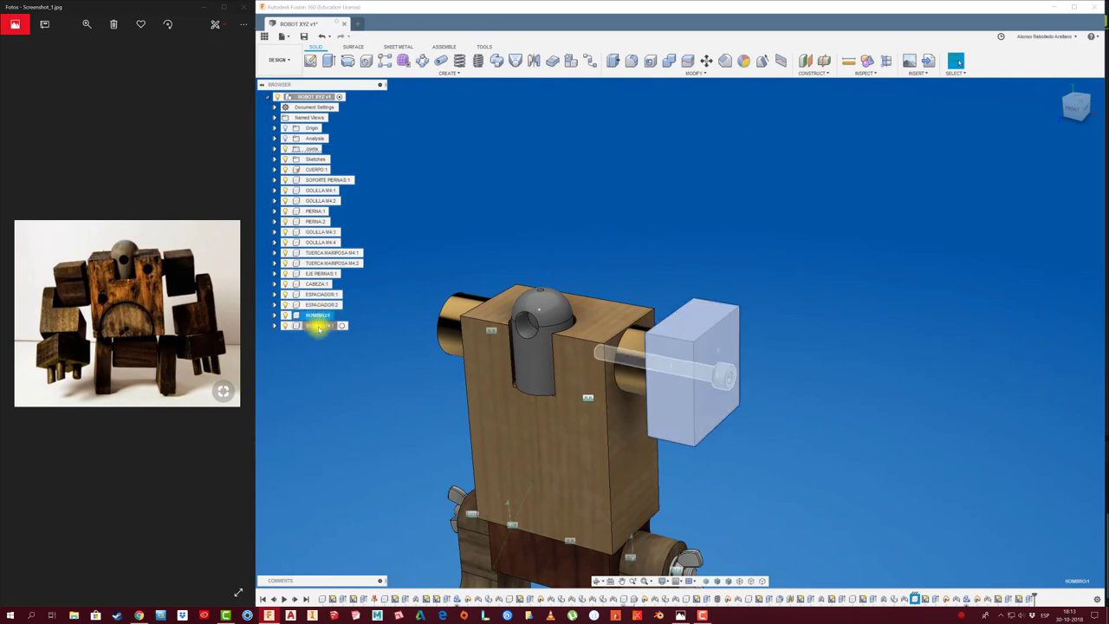
click(322, 326)
text(PERNO M4)
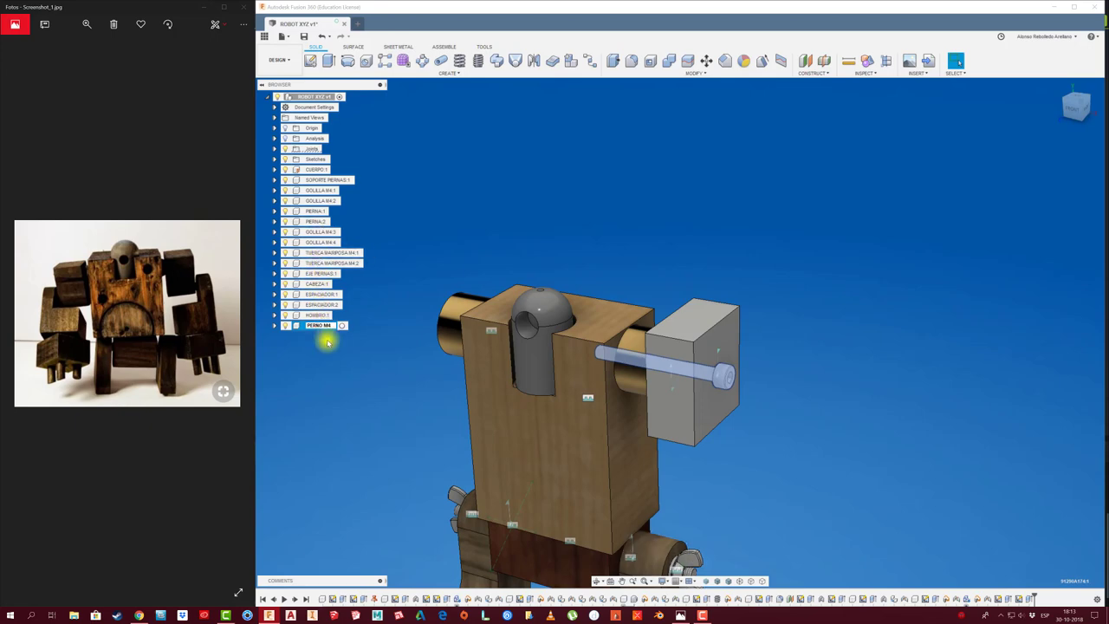
click(347, 376)
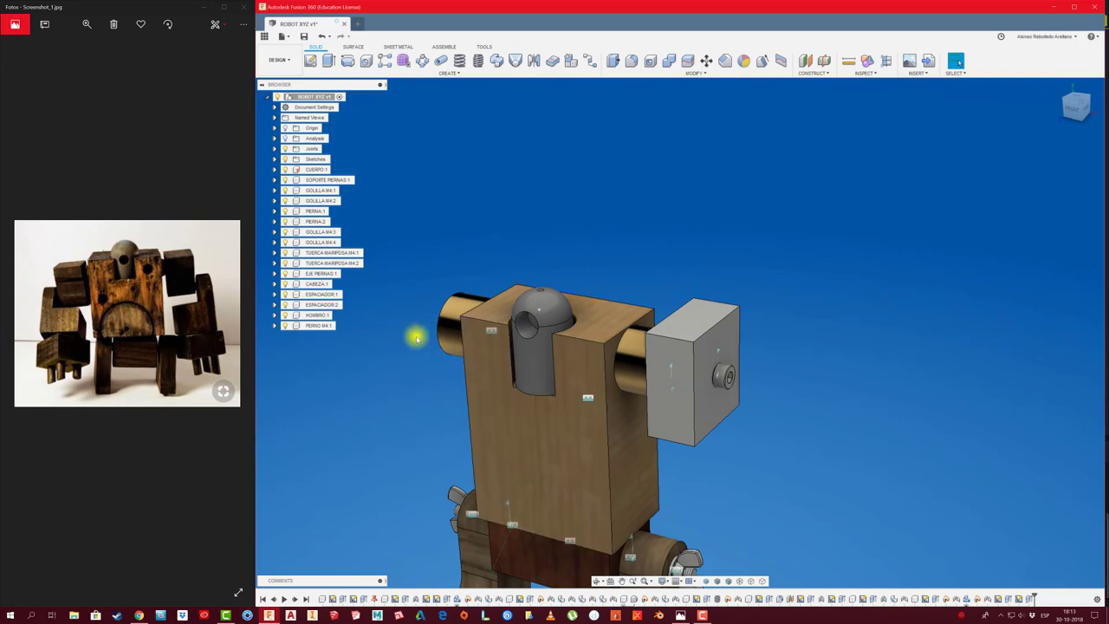
Apply Cherry from the Wood materials to HOMBRO:1 and close the material library.
right_click(317, 314)
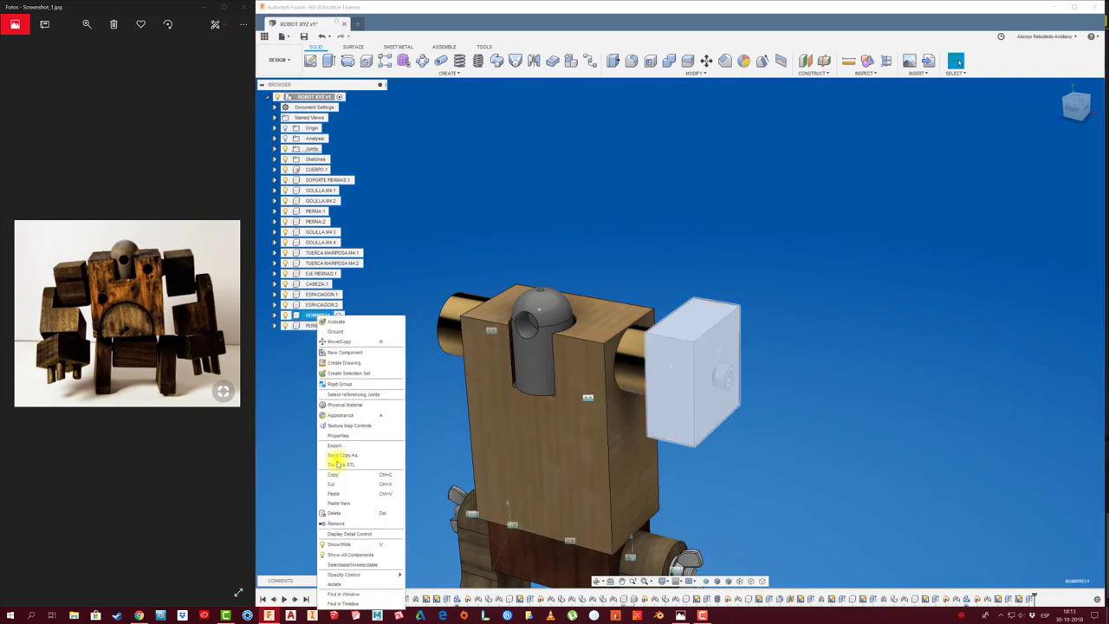
click(350, 405)
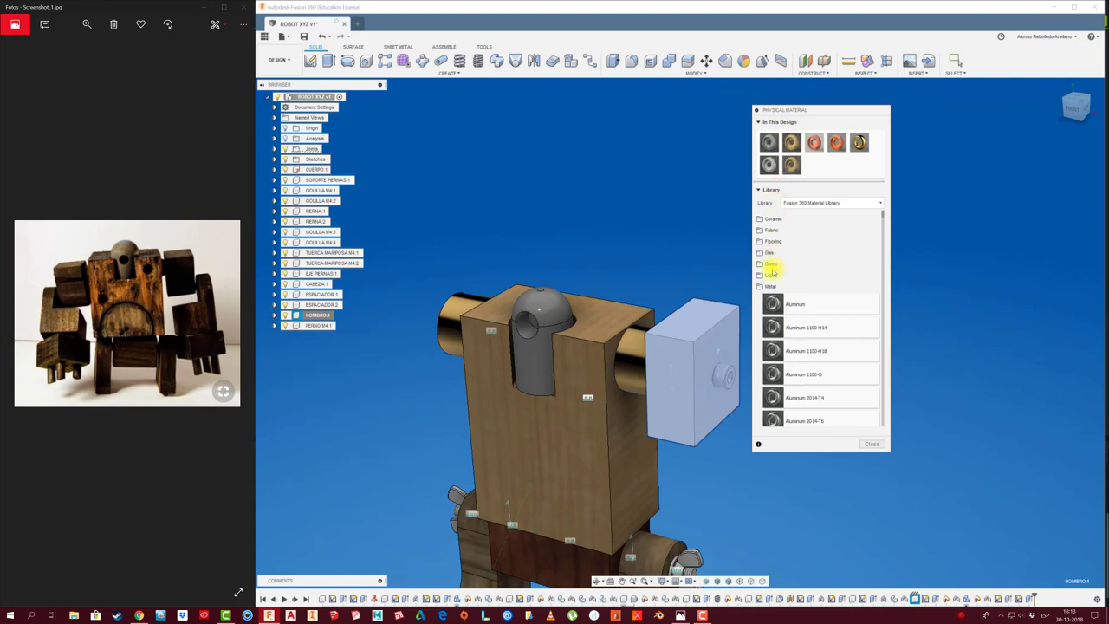
scroll(824, 279, down, 5)
scroll(814, 286, up, 5)
click(766, 287)
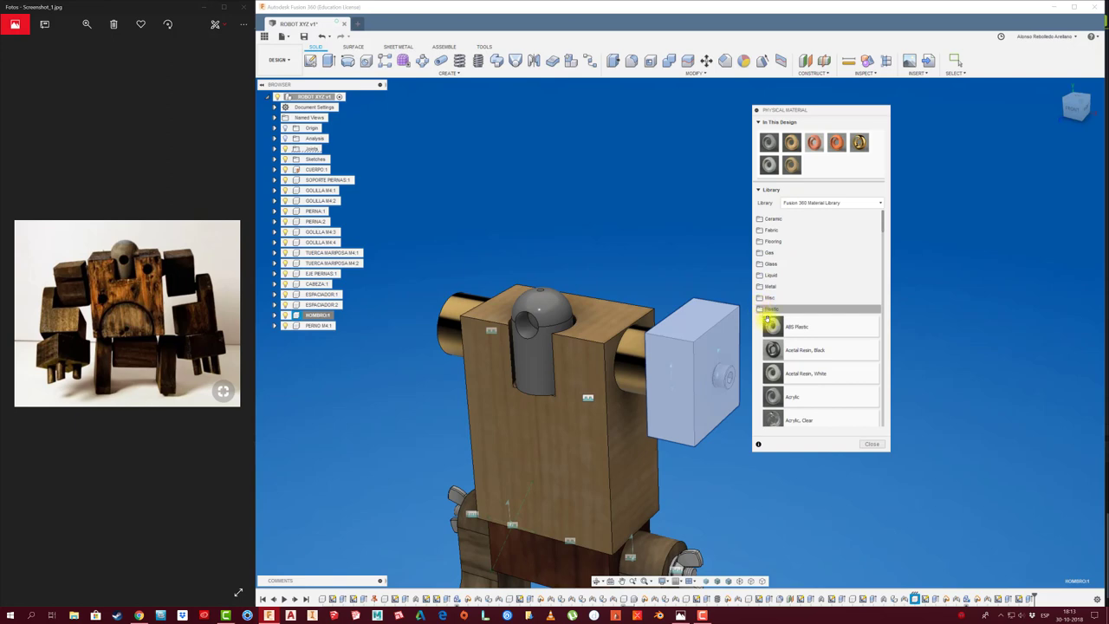
click(768, 328)
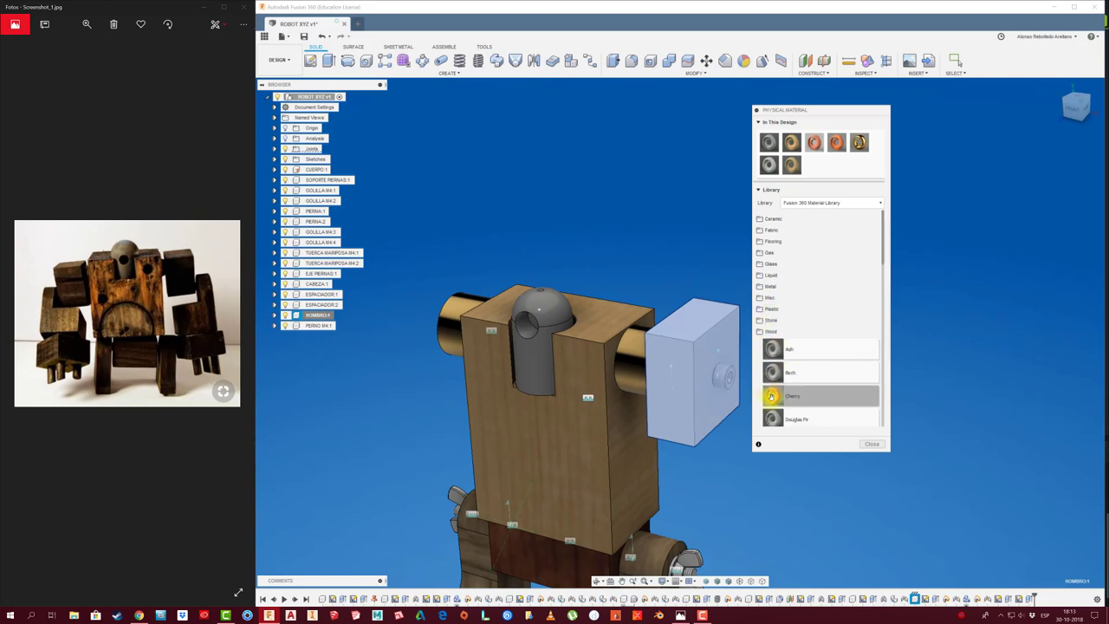
drag(772, 396, 693, 389)
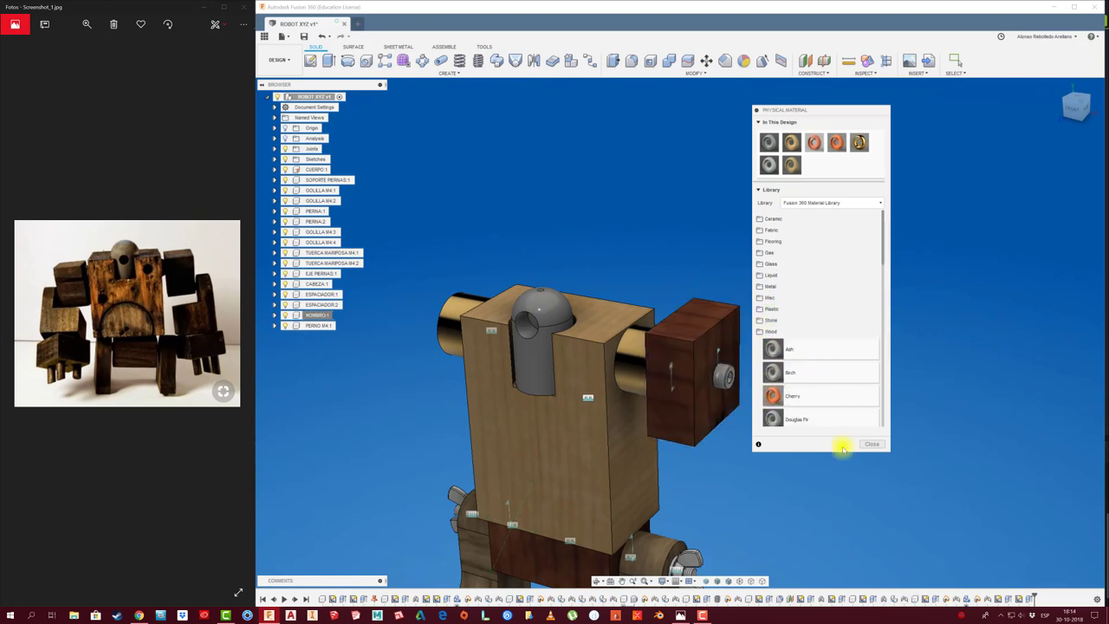
click(872, 444)
mouse_move(792, 379)
middle_down()
mouse_move(824, 302)
mouse_move(803, 282)
middle_up()
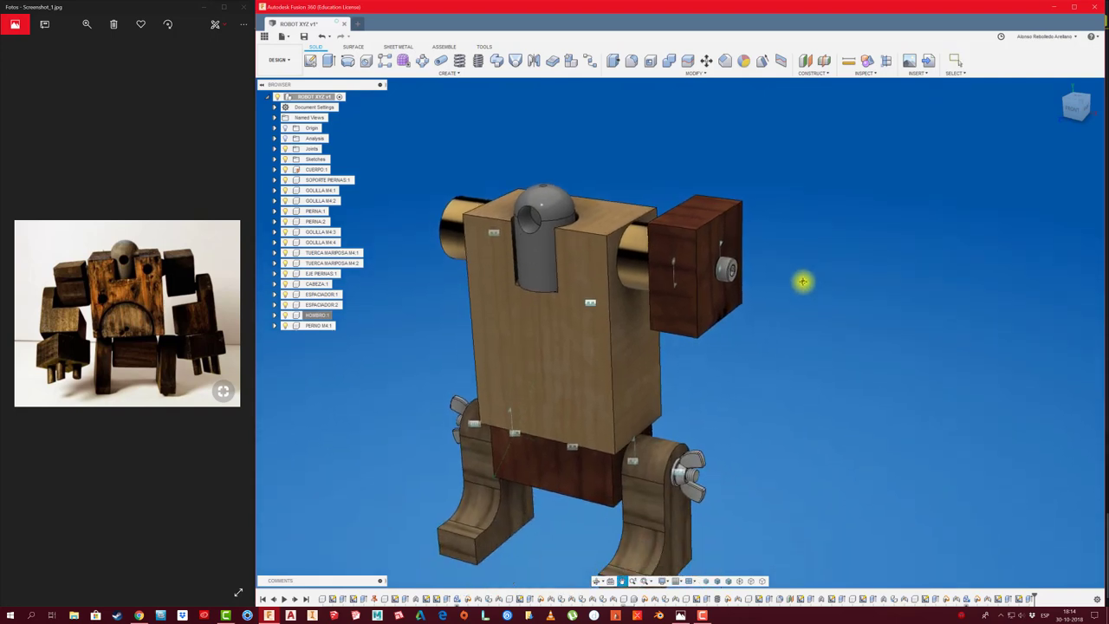
scroll(803, 282, down, 2)
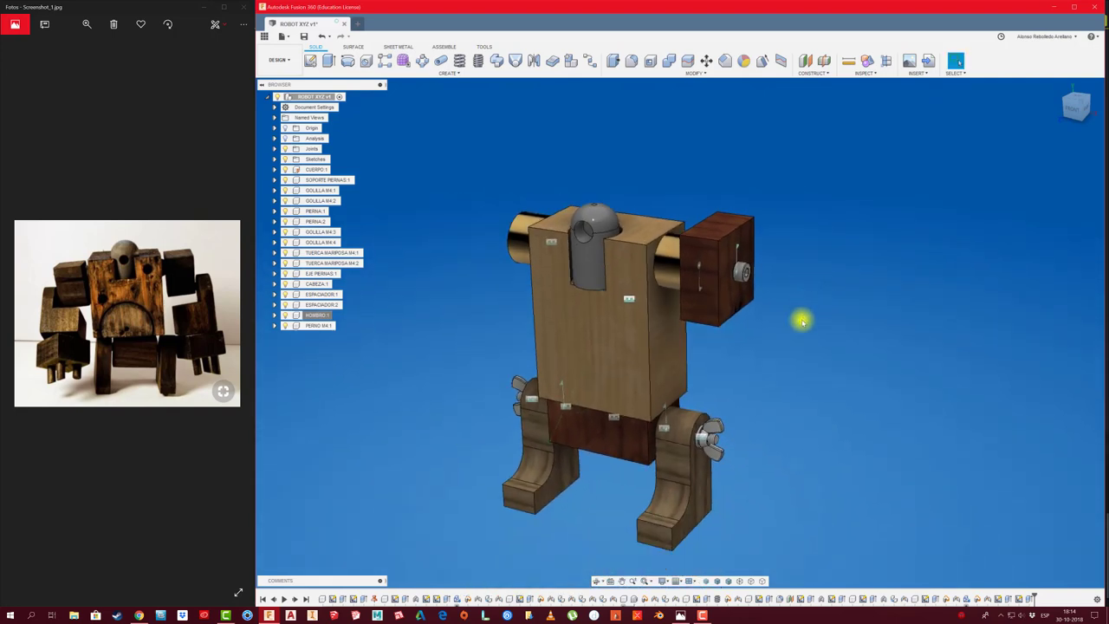
Create a midplane between the two side faces of the robot body.
mouse_move(741, 301)
shift+middle_down()
mouse_move(719, 321)
mouse_move(804, 327)
mouse_move(822, 306)
shift+middle_up()
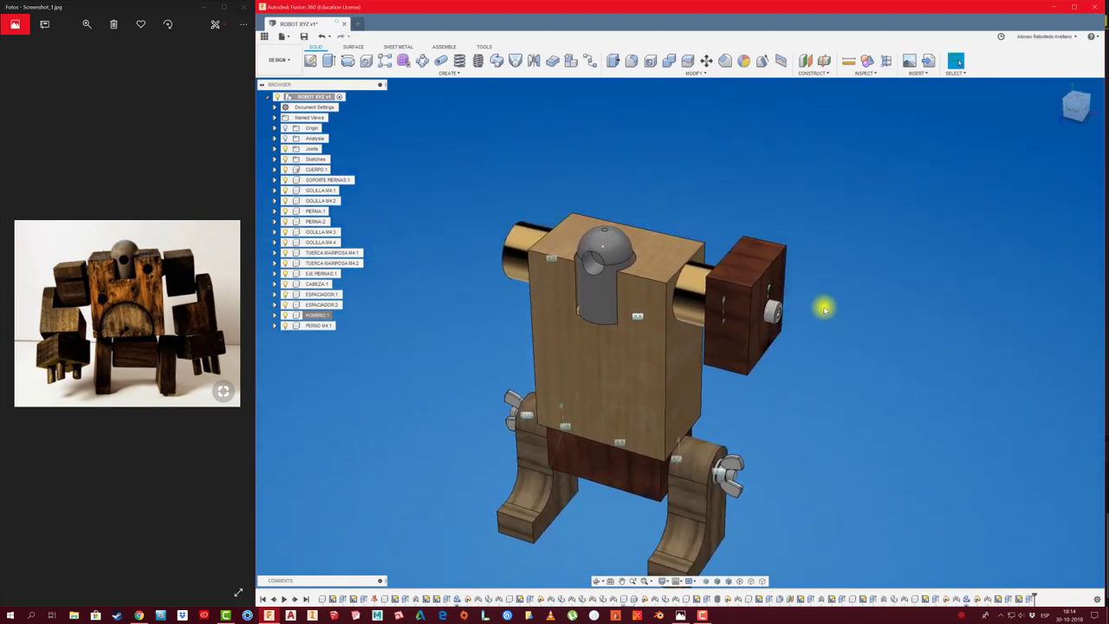
shift+middle_drag(543, 156, 545, 142)
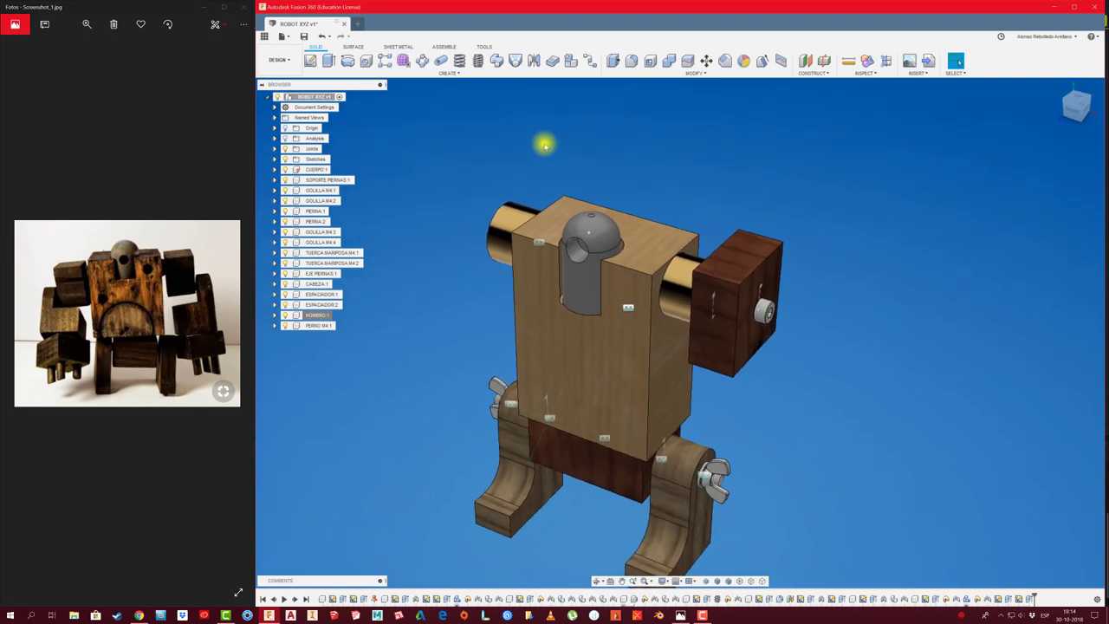
click(826, 64)
click(674, 414)
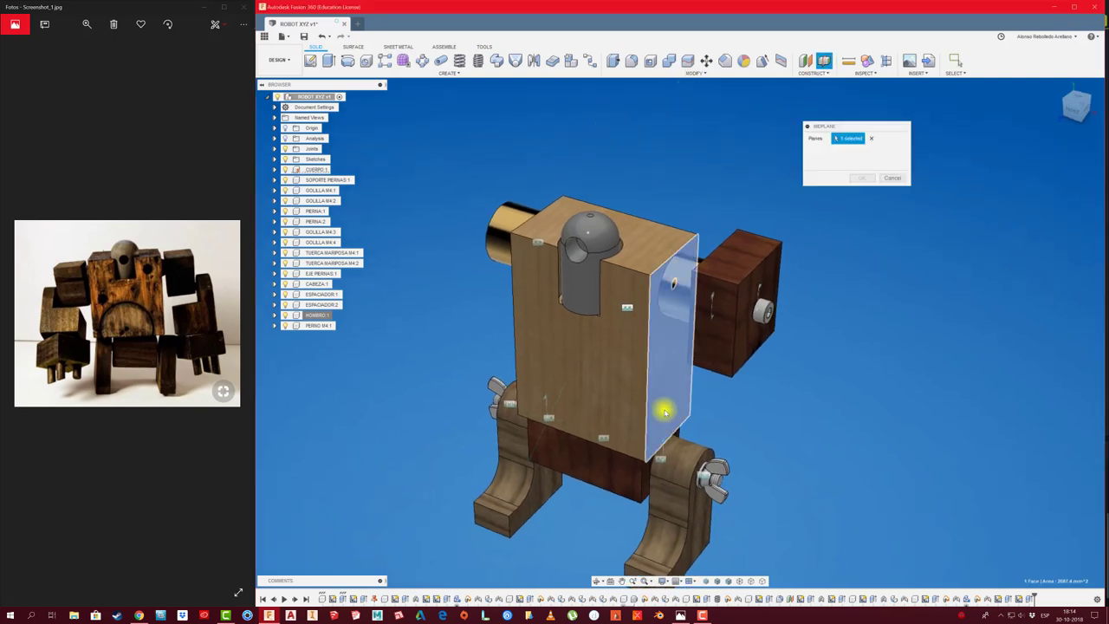
mouse_move(664, 408)
shift+middle_down()
mouse_move(564, 376)
mouse_move(861, 194)
shift+middle_up()
click(583, 364)
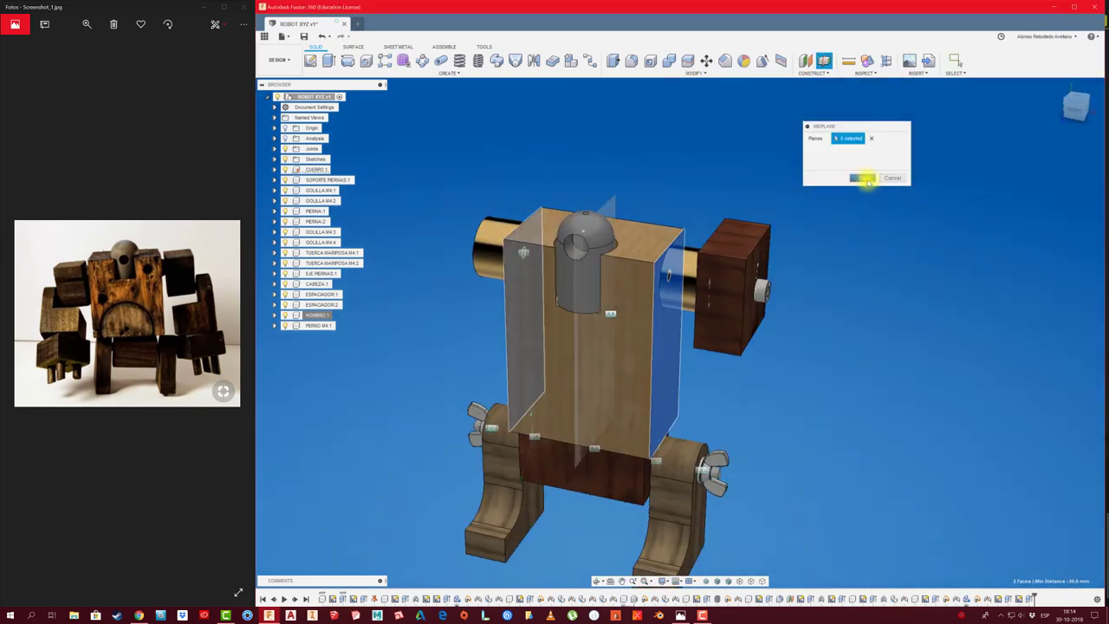
click(862, 177)
Mirror the shoulder block and bolt as components across the central midplane.
shift+middle_drag(703, 161, 627, 109)
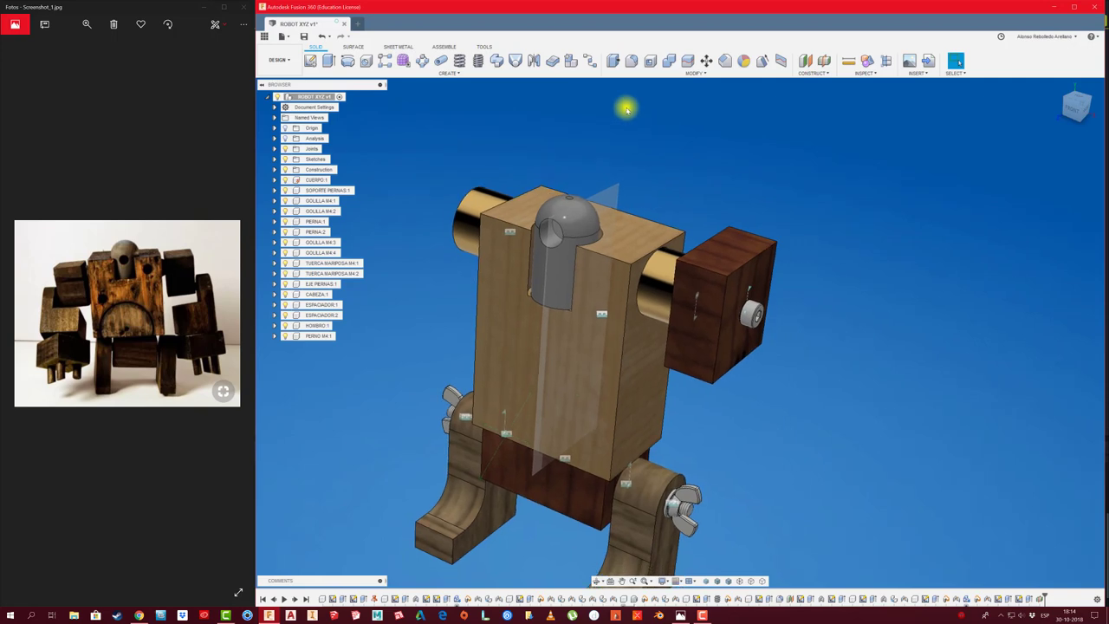
click(534, 62)
click(882, 140)
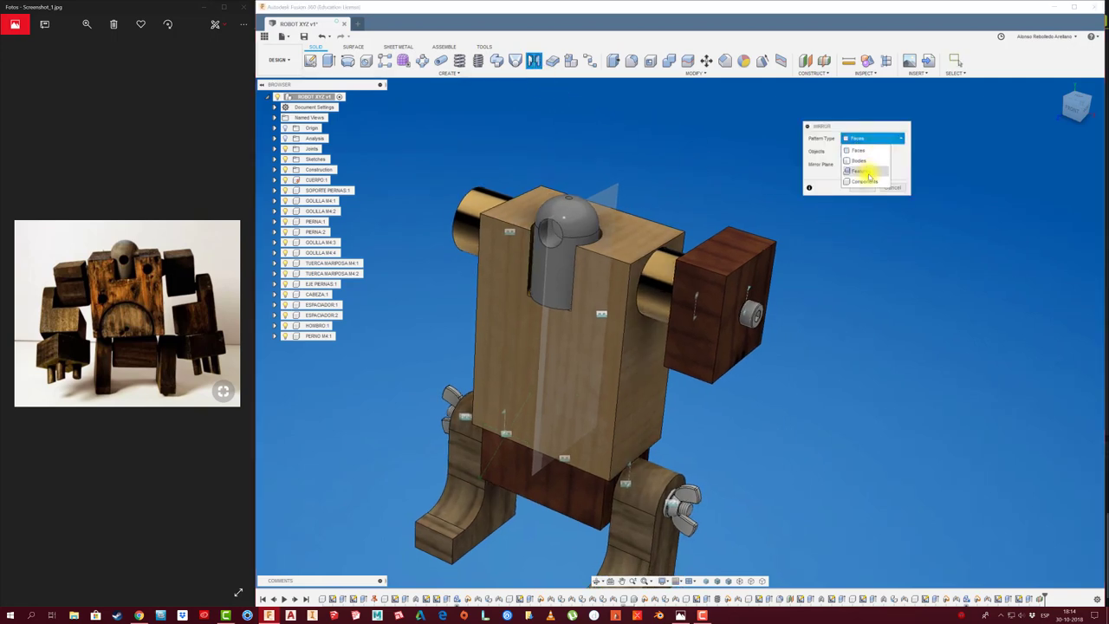
click(867, 181)
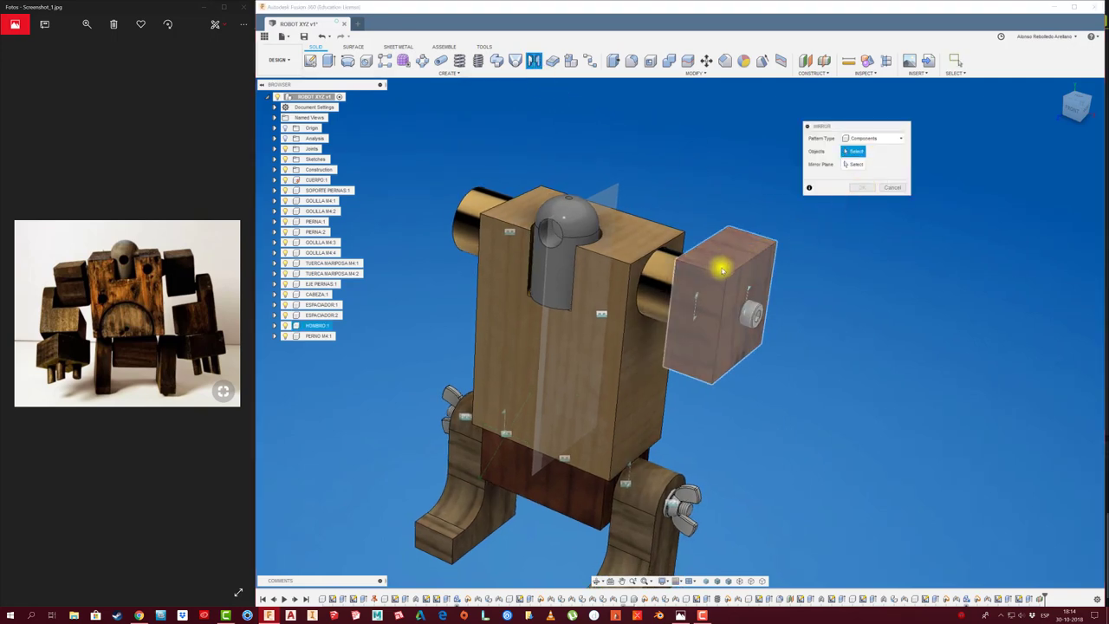
click(722, 271)
click(750, 309)
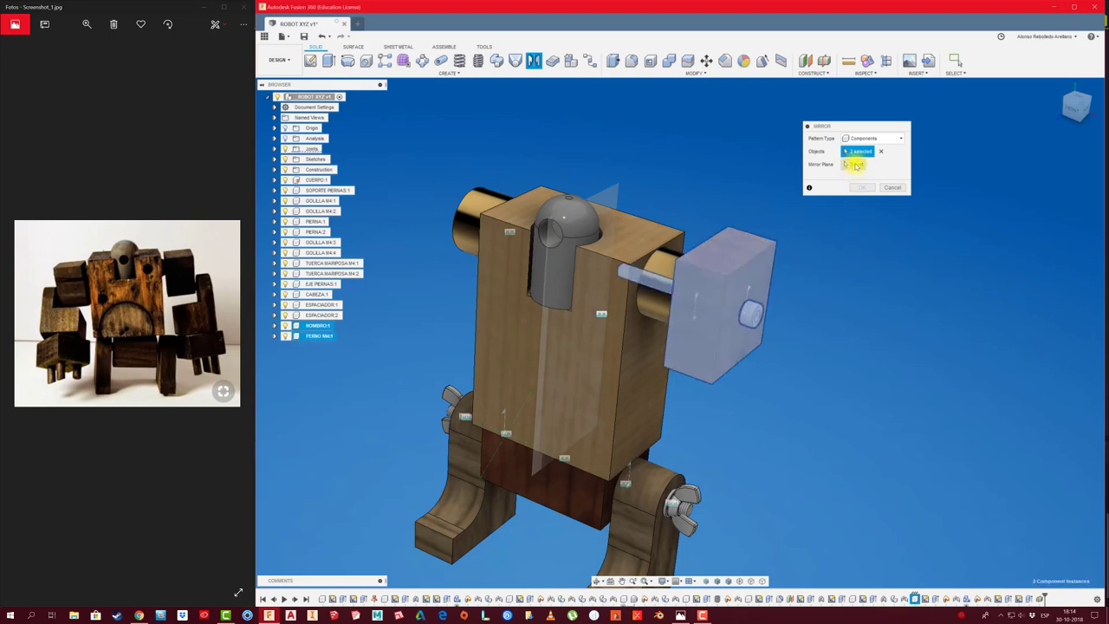
click(616, 195)
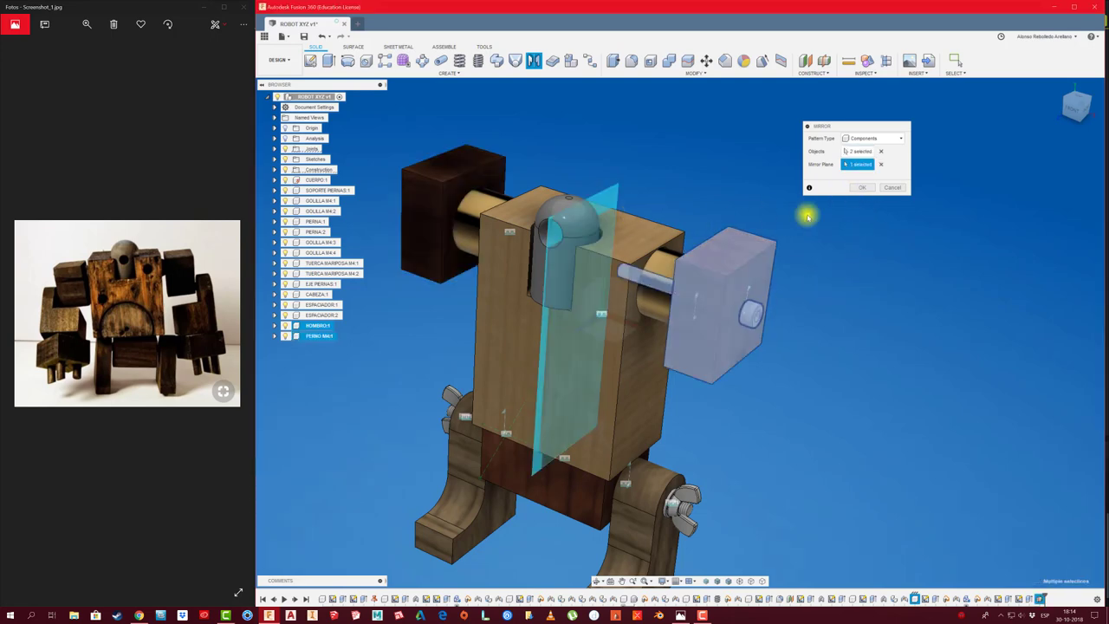
click(856, 188)
mouse_move(822, 223)
shift+middle_down()
mouse_move(730, 227)
mouse_move(751, 347)
mouse_move(404, 378)
mouse_move(438, 381)
mouse_move(527, 317)
shift+middle_up()
drag(527, 317, 436, 366)
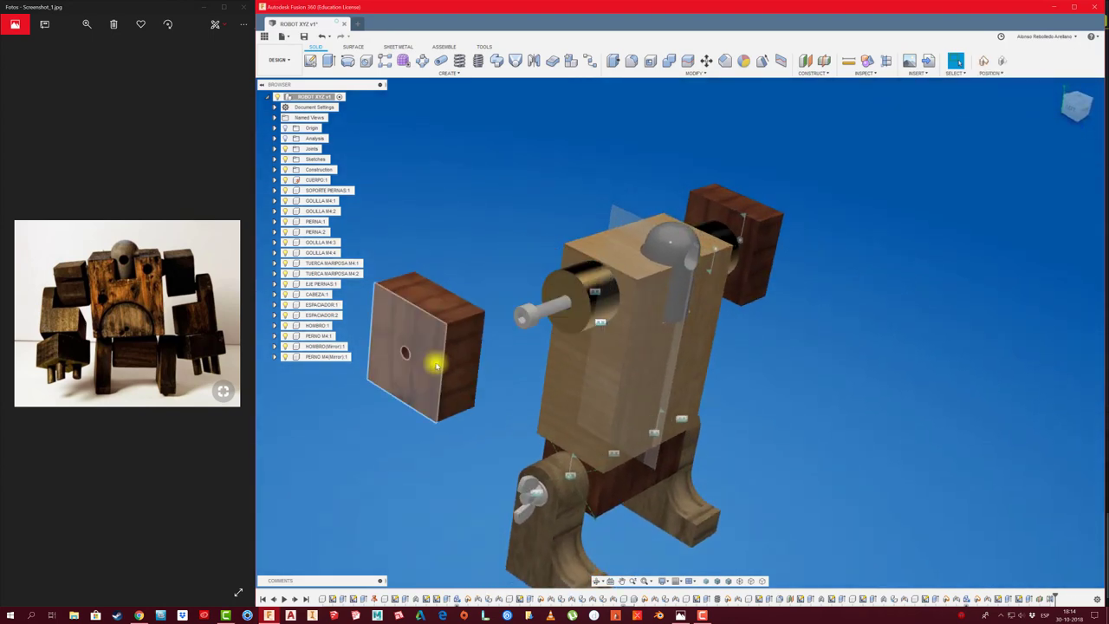
Undo the accidental move of HOMBRO(Mirror):1, keeping its name unchanged.
key(ctrl+z)
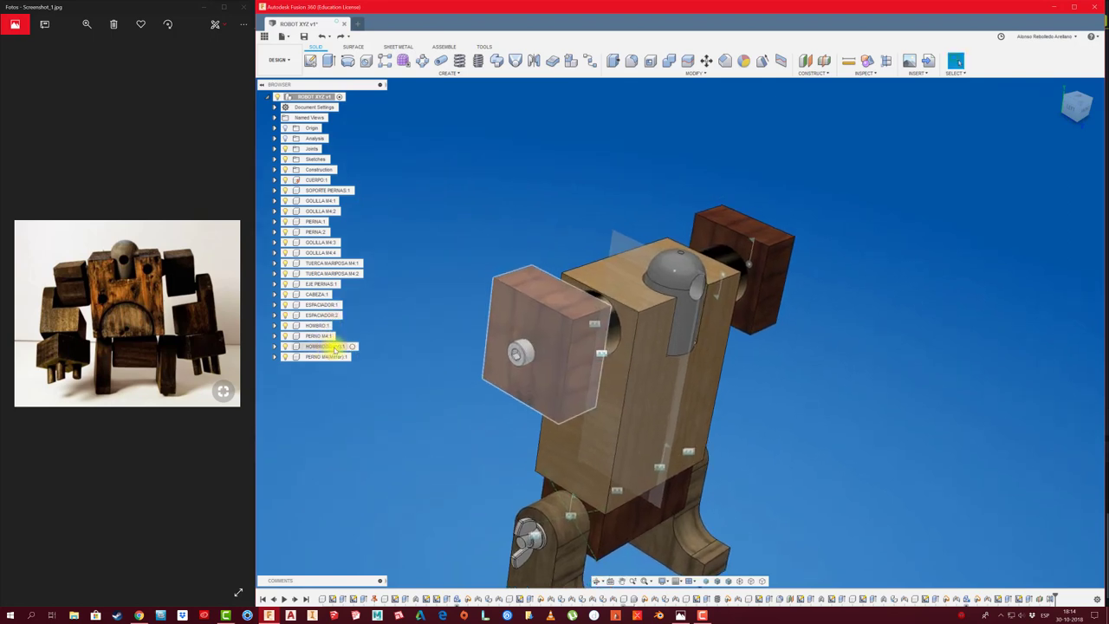
double_click(347, 346)
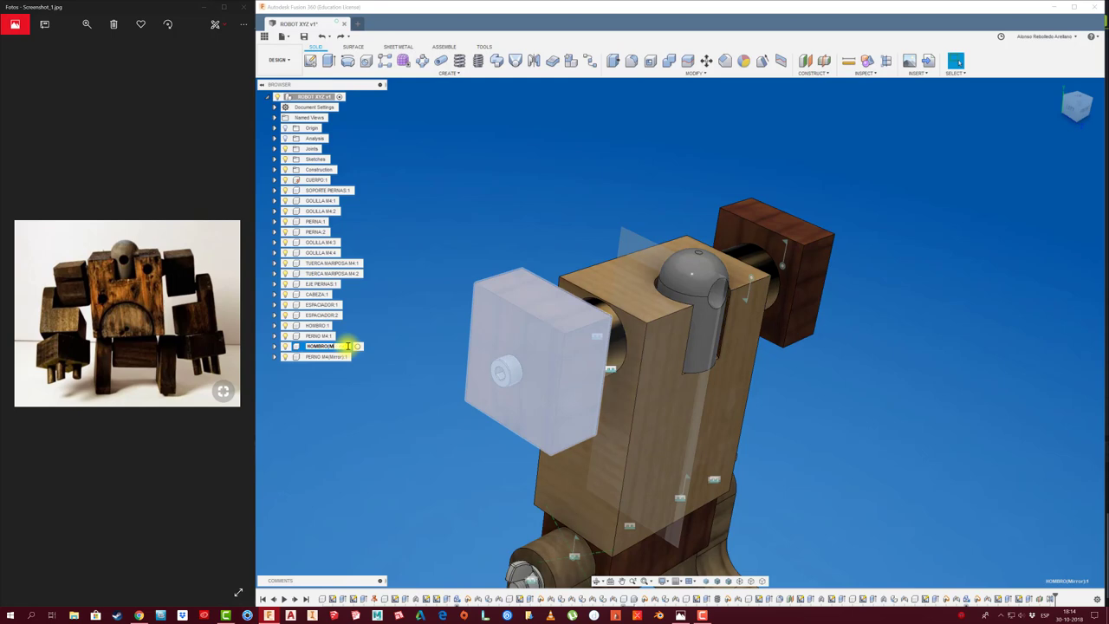
click(349, 422)
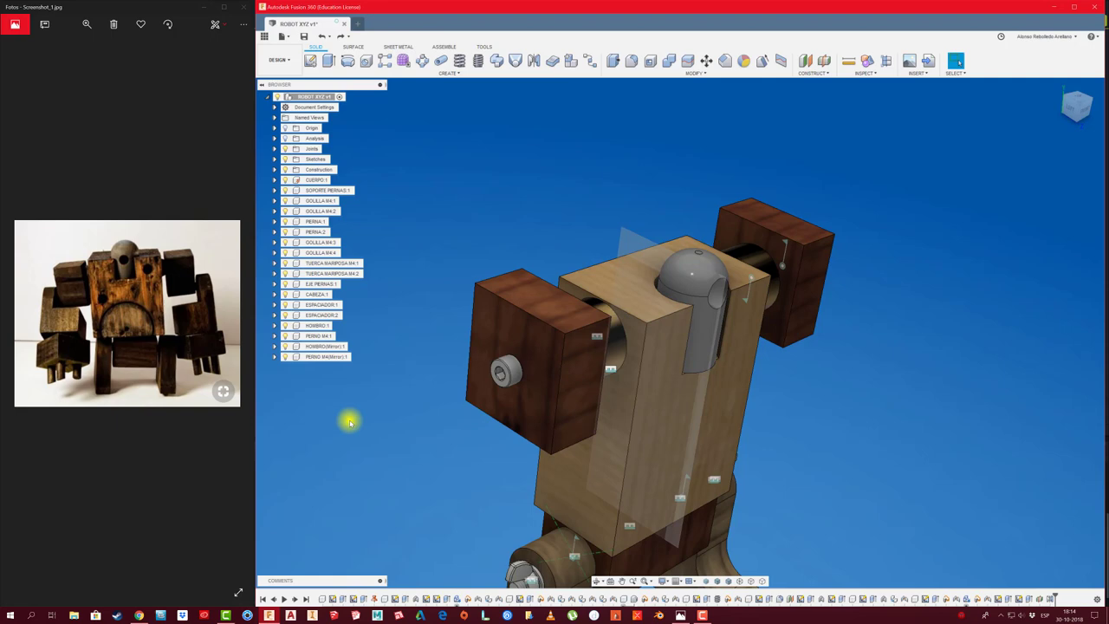
shift+middle_drag(349, 422, 366, 384)
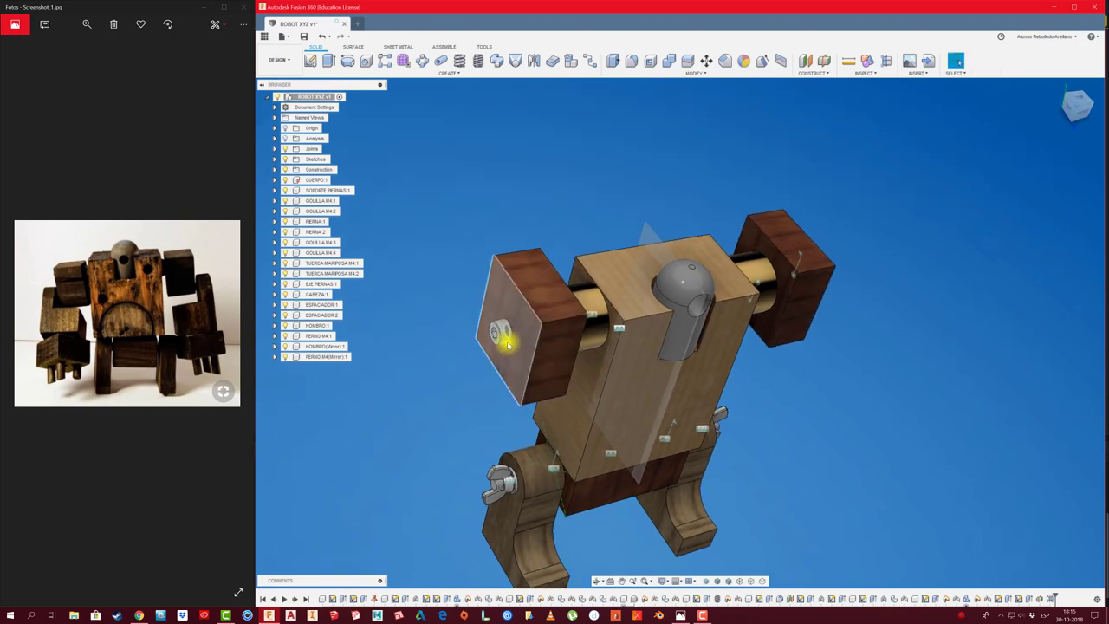
Fix the mirrored bolt to the spacer with a rigid as-built joint.
click(447, 47)
click(351, 74)
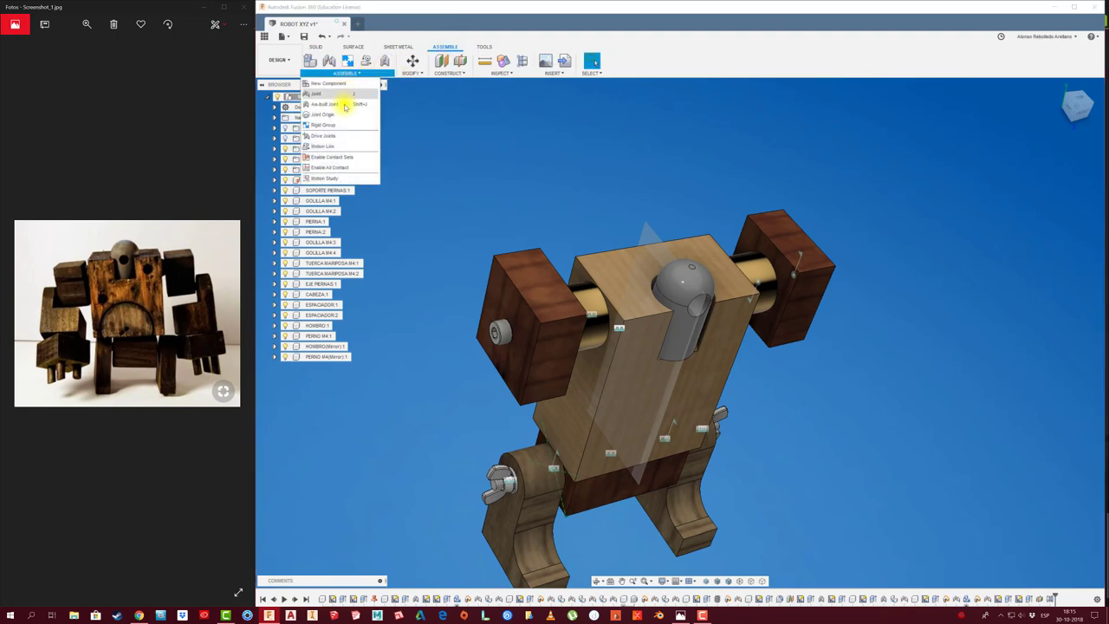
click(329, 104)
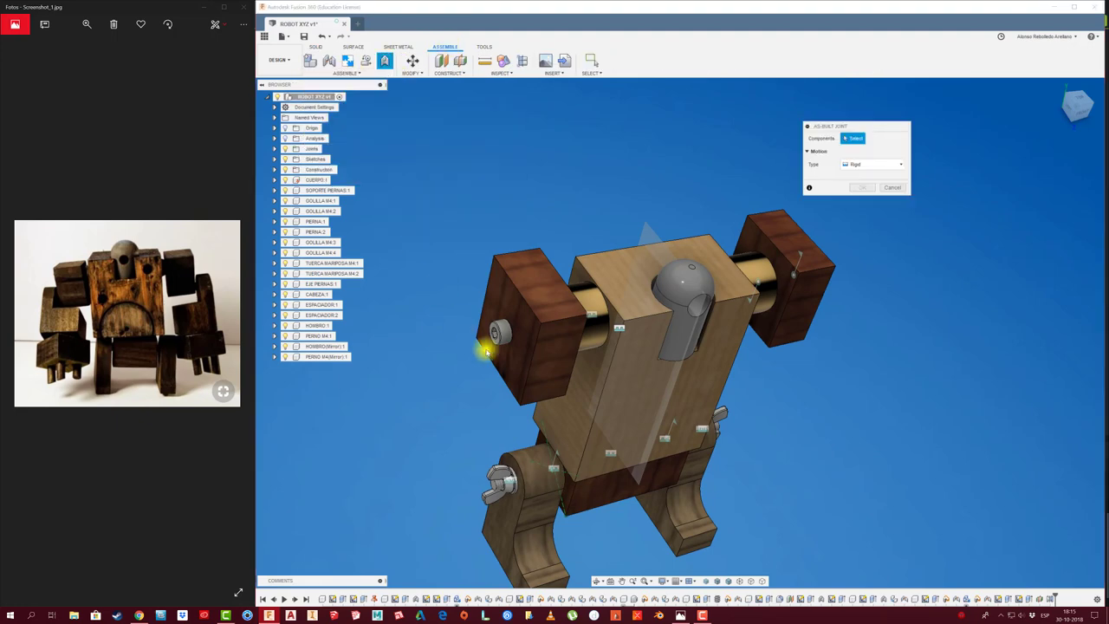
click(611, 333)
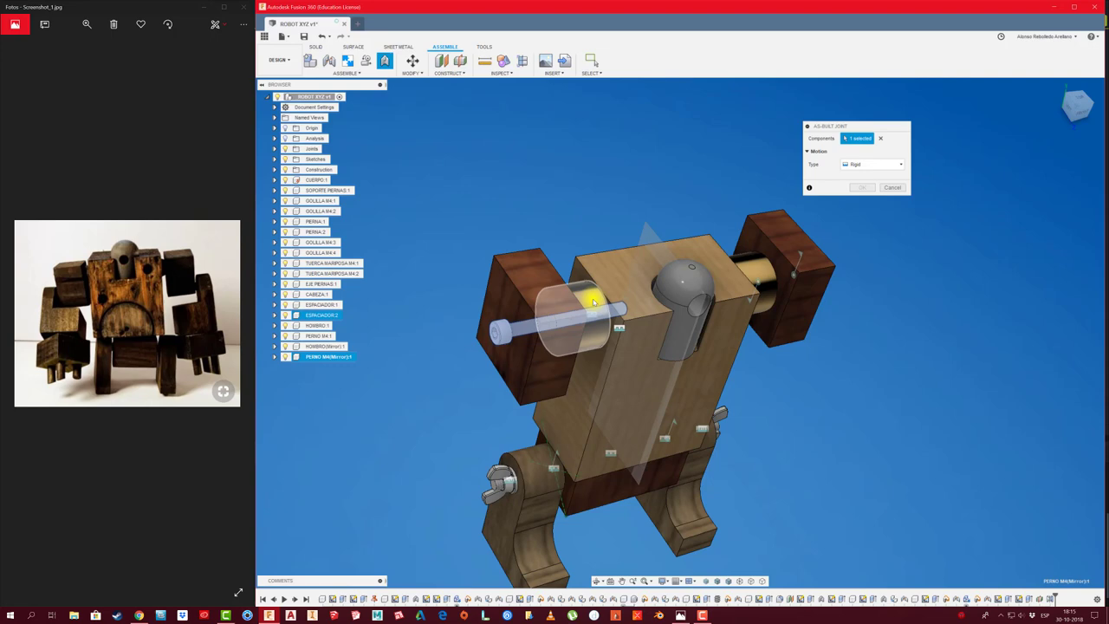
click(594, 303)
click(862, 200)
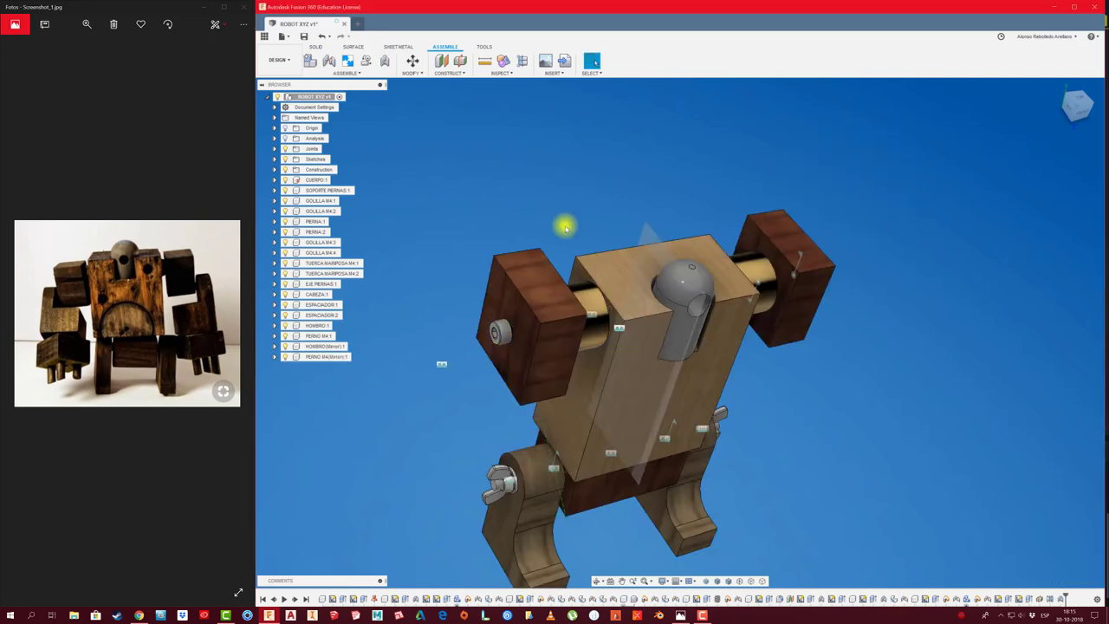
Join the mirrored shoulder block to the gold spacer with a revolute as-built joint on its round edge.
click(350, 73)
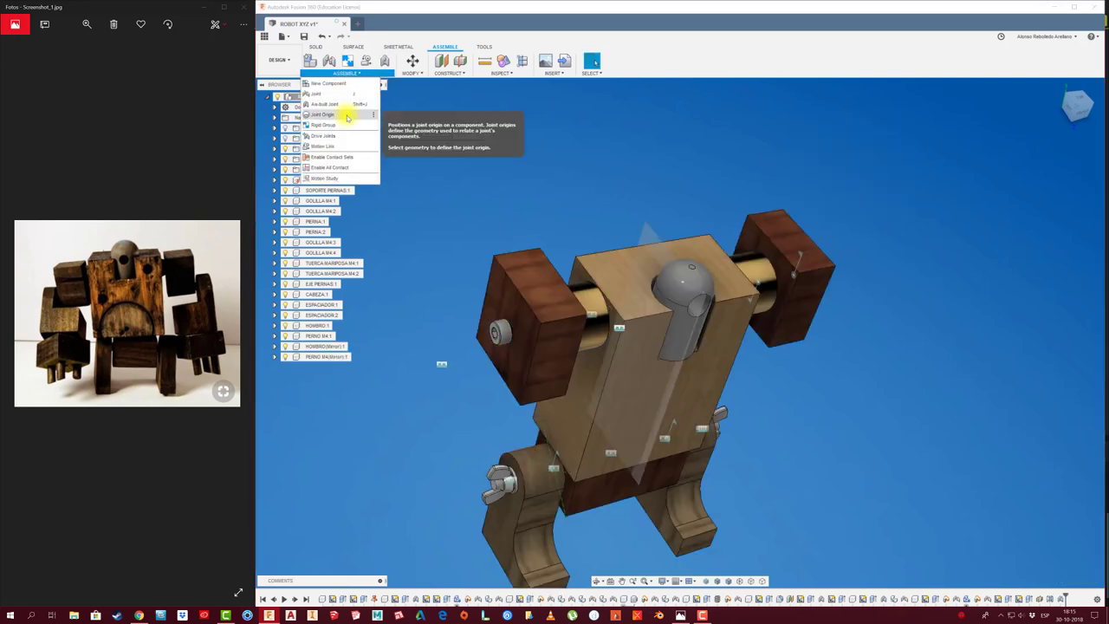
click(345, 114)
click(892, 180)
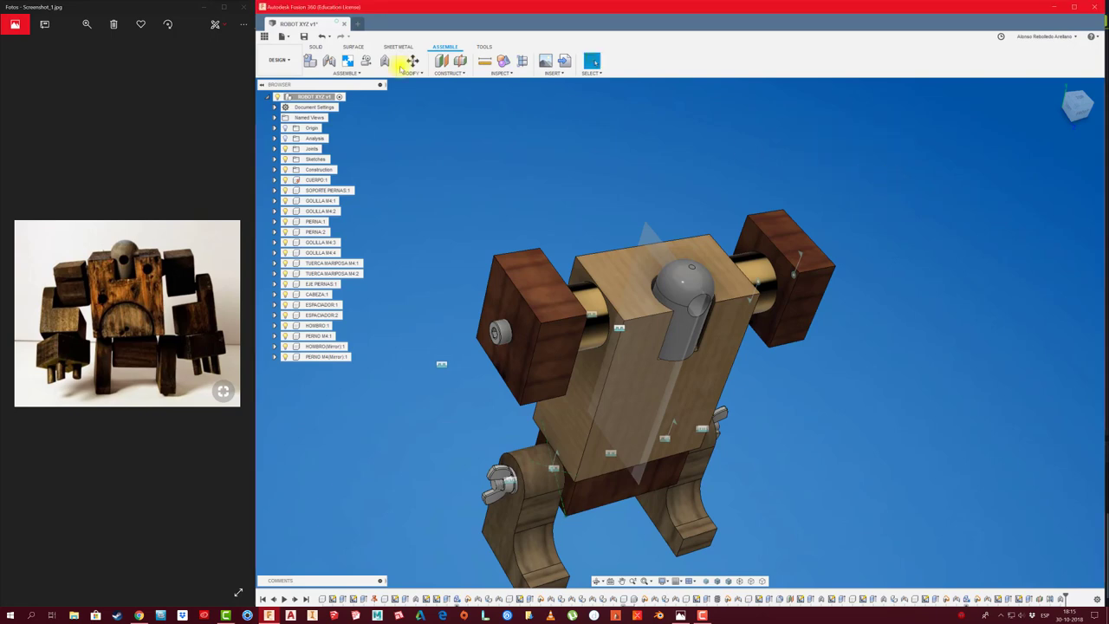
click(350, 74)
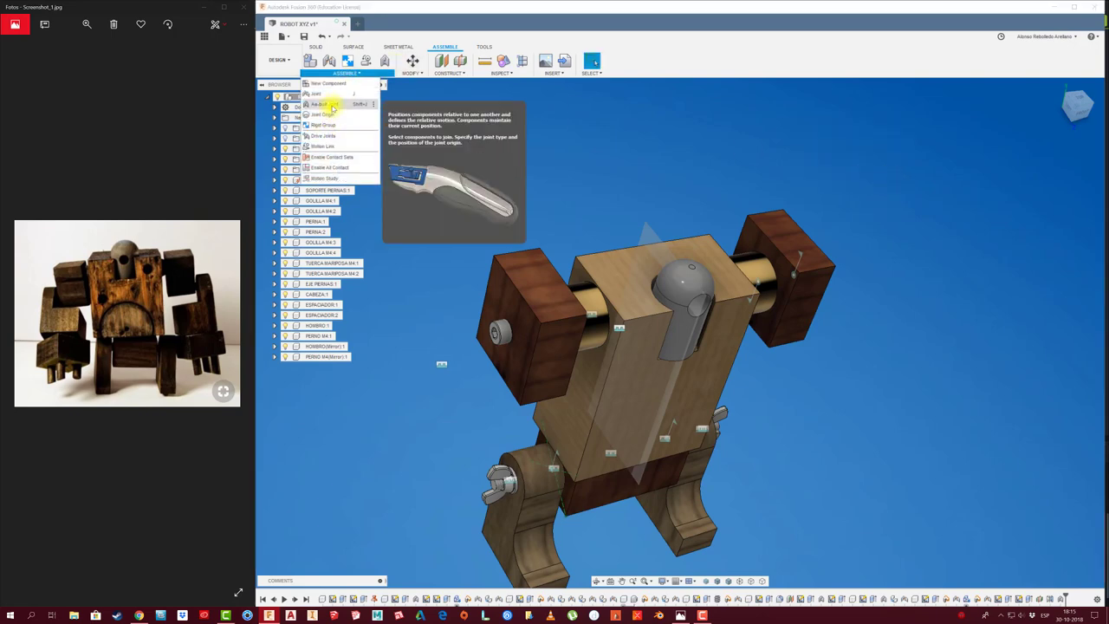
click(323, 106)
click(532, 269)
click(588, 289)
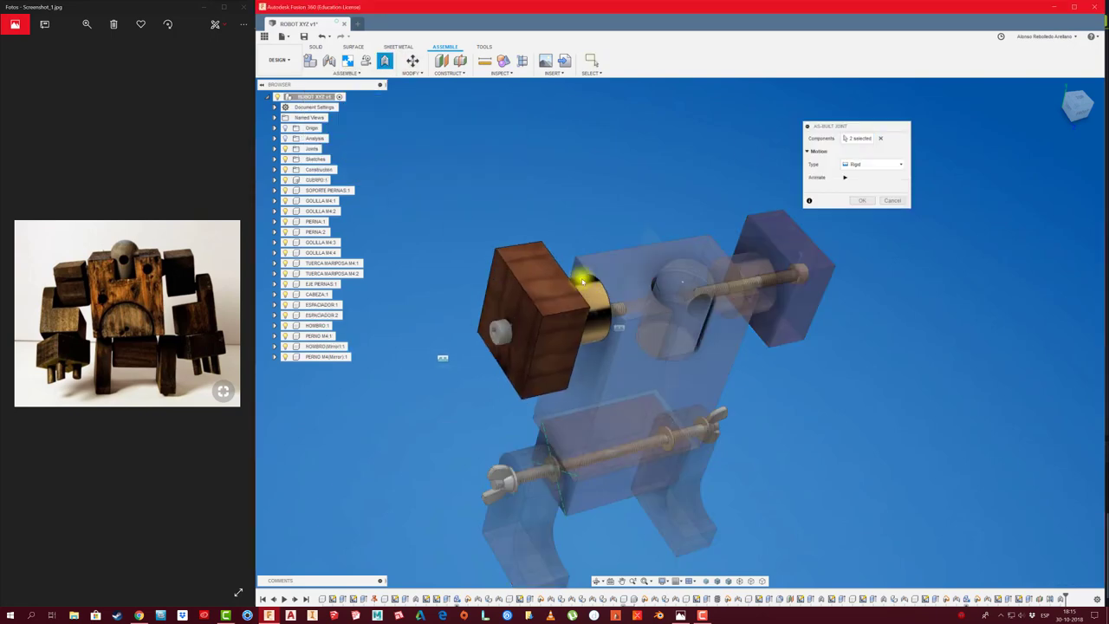
click(886, 169)
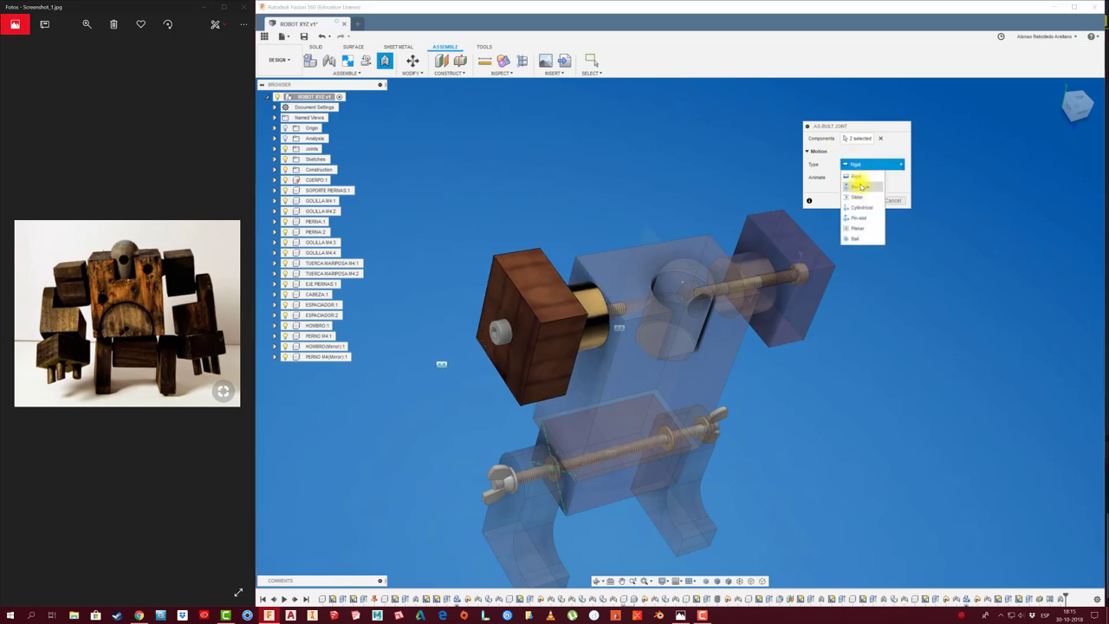
click(859, 184)
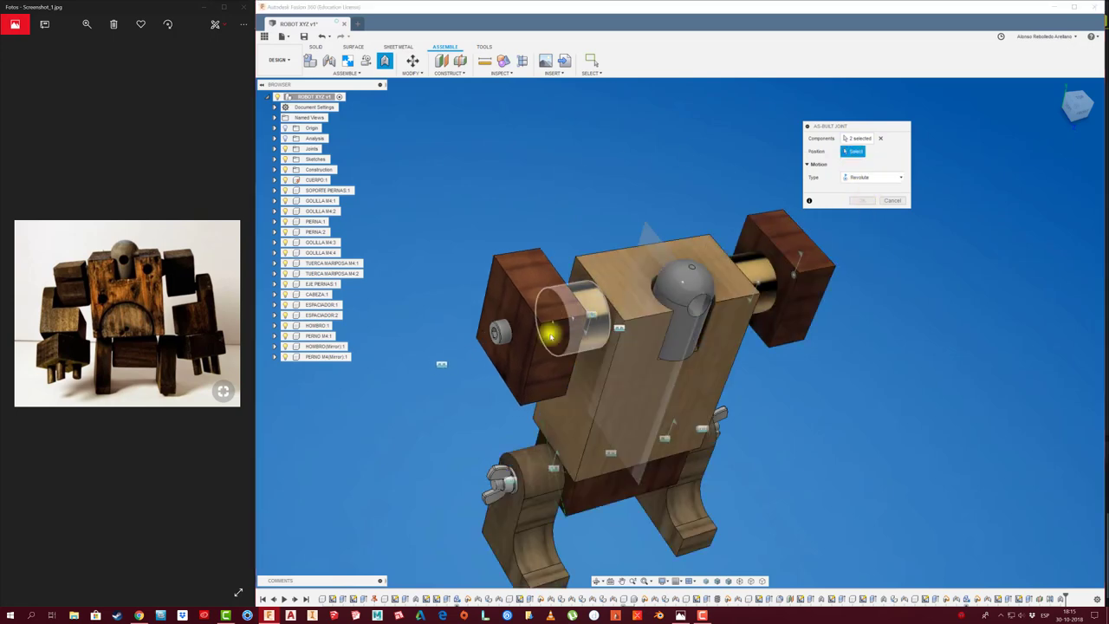
click(508, 332)
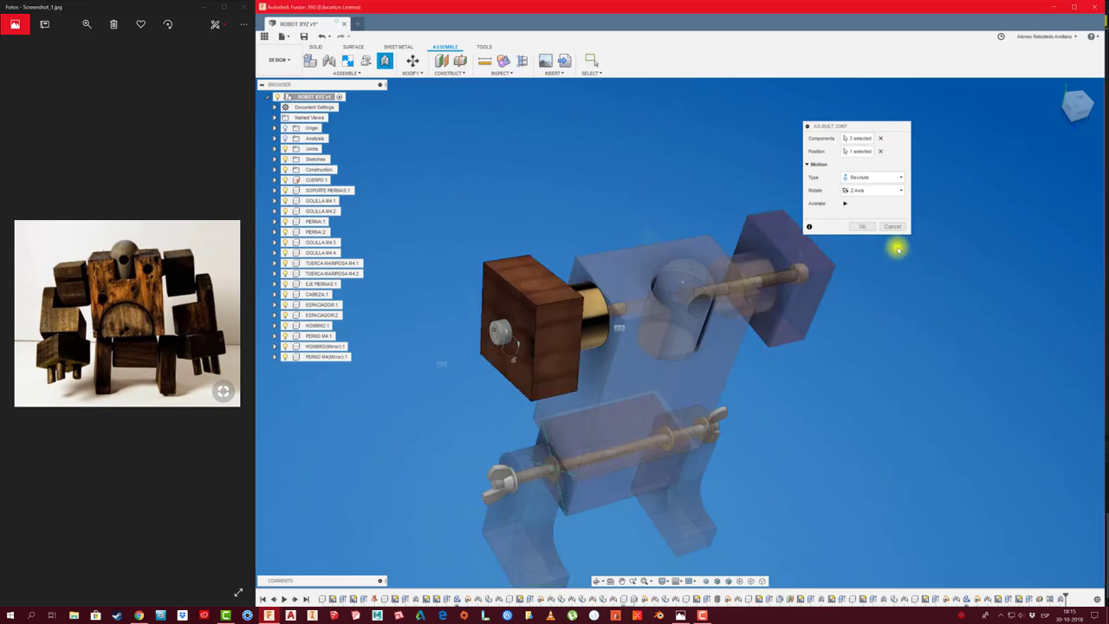
click(862, 226)
Turn the view to the other shoulder and select HOMBRO:1.
scroll(866, 256, down, 2)
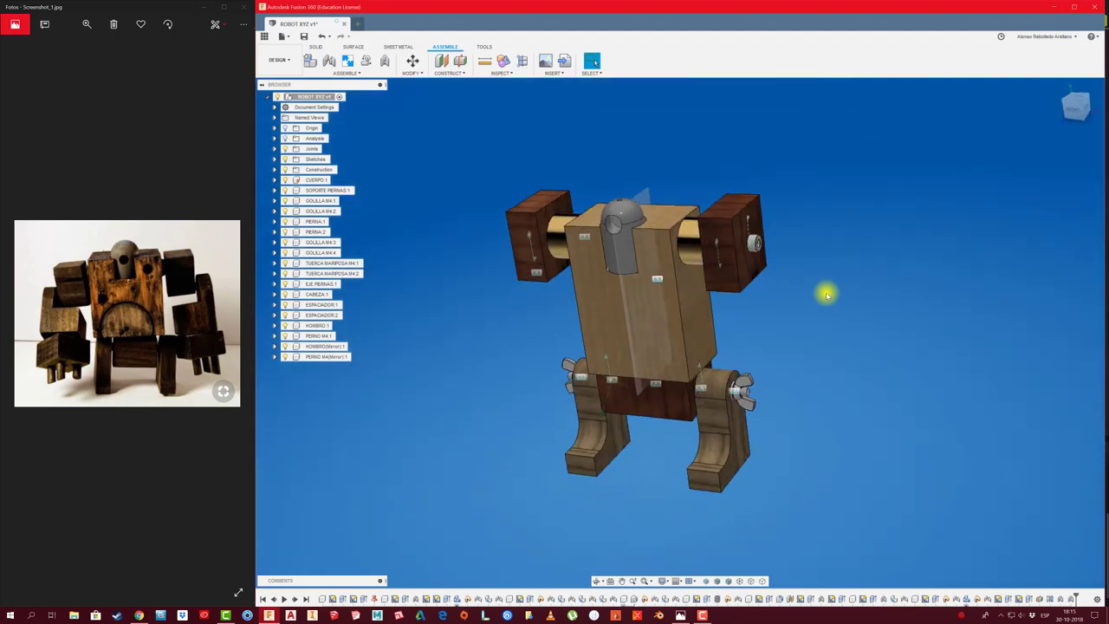
scroll(827, 295, up, 2)
mouse_move(827, 296)
shift+middle_down()
mouse_move(490, 240)
mouse_move(453, 223)
shift+middle_up()
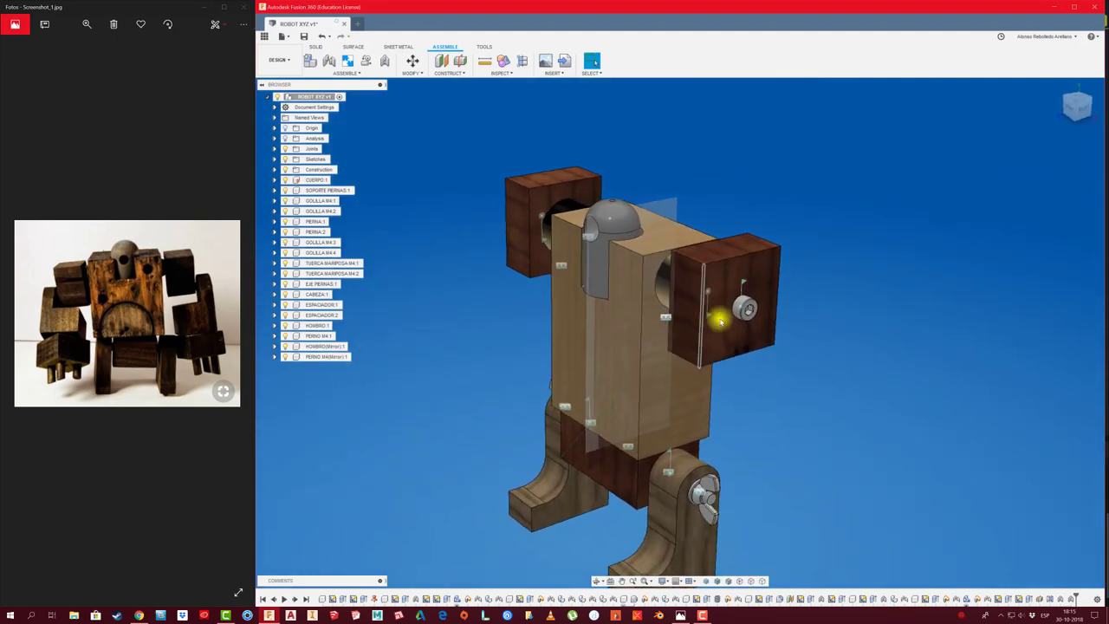
click(725, 324)
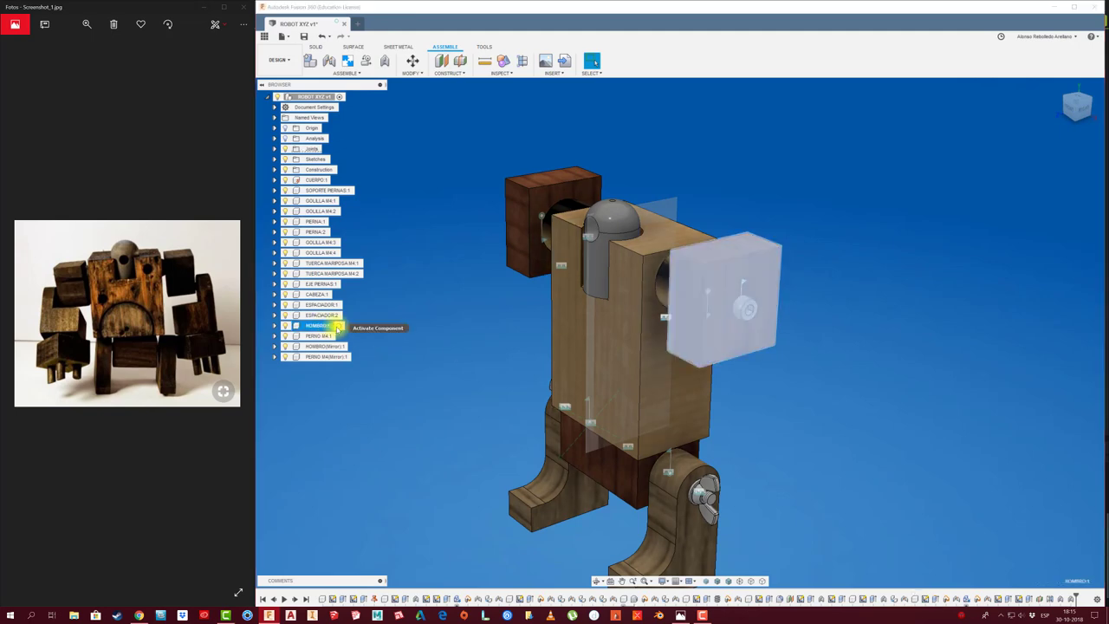
Activate HOMBRO:1 and sketch a circle centred on the bolt head on its outer face.
click(338, 326)
click(313, 46)
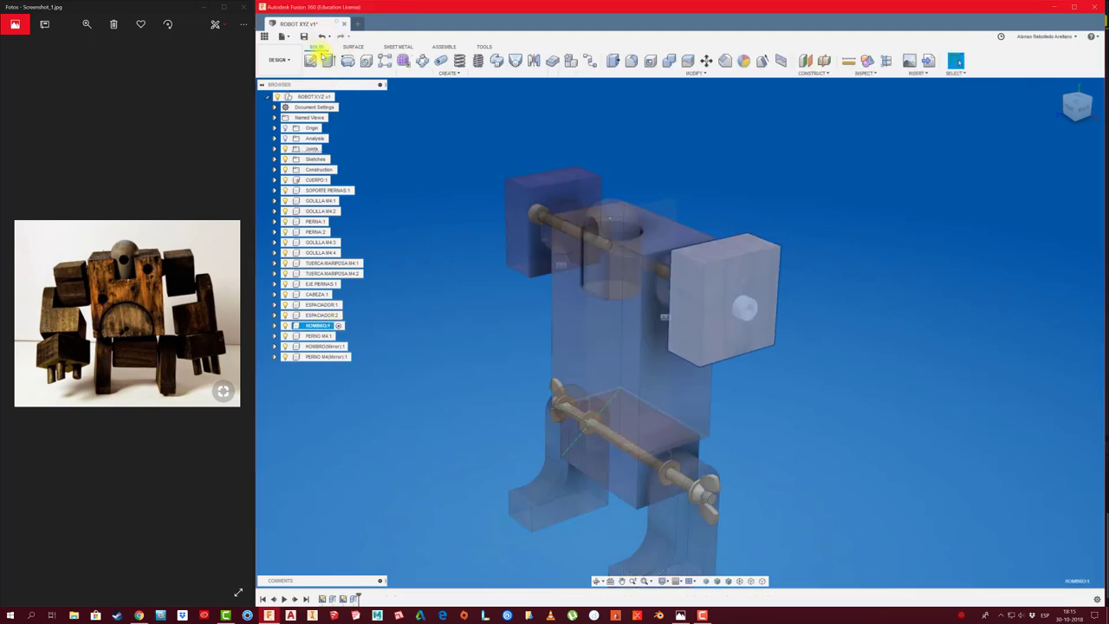
click(745, 345)
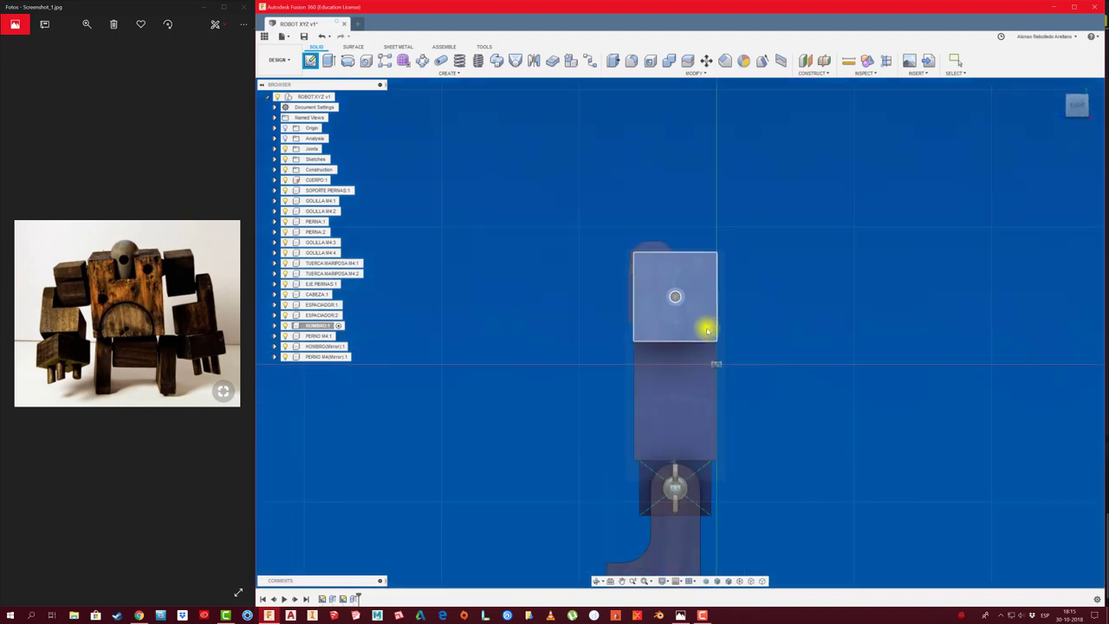
scroll(647, 291, up, 2)
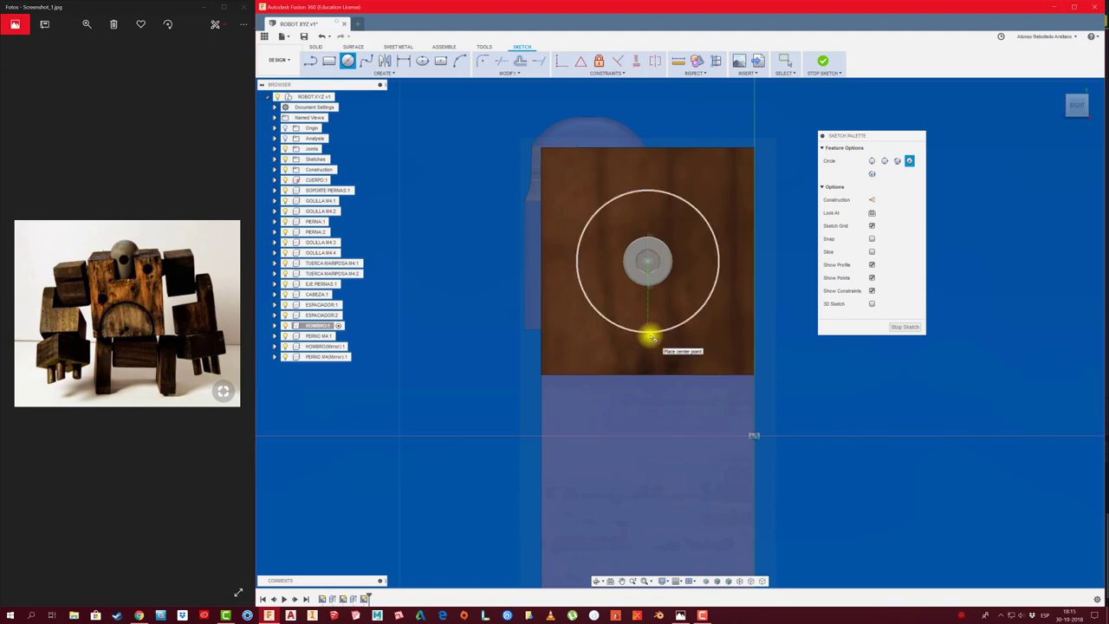
click(651, 336)
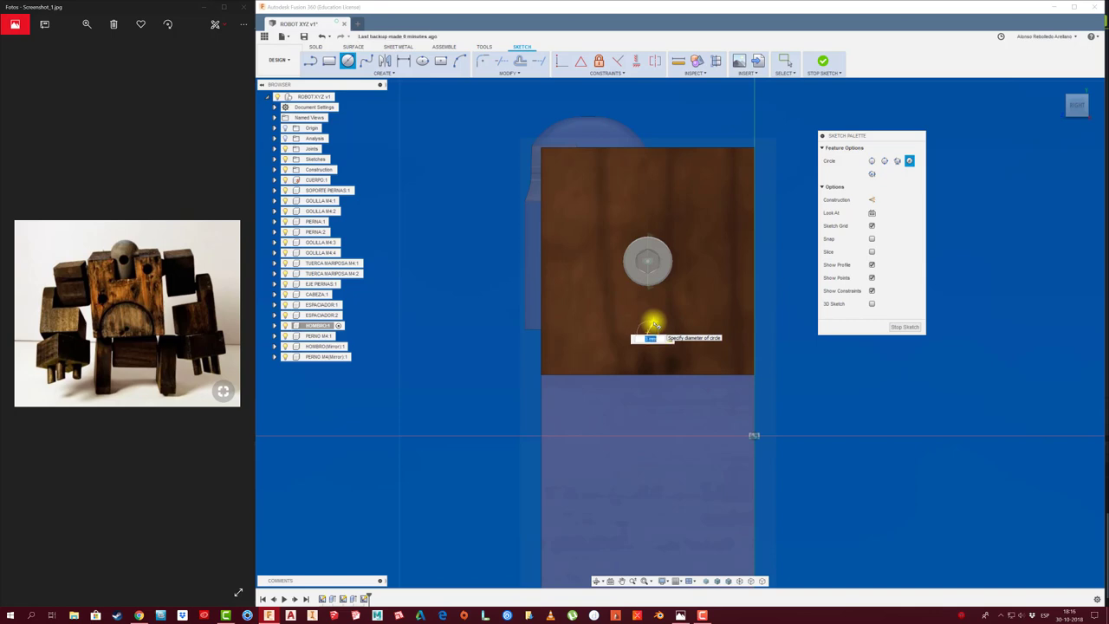
key(Return)
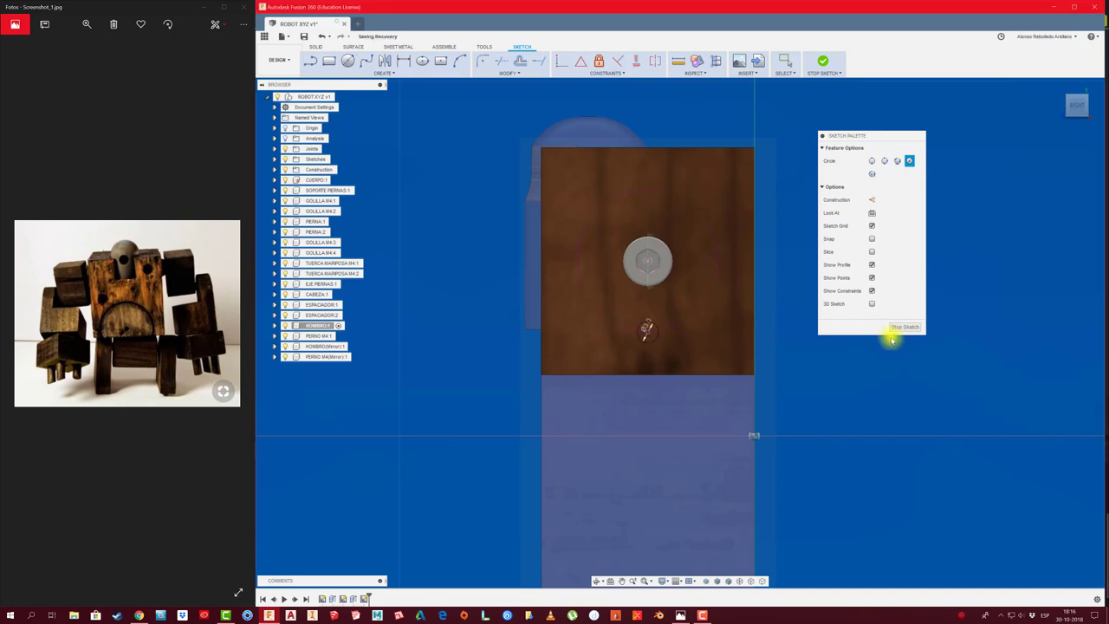
key(Escape)
key(F6)
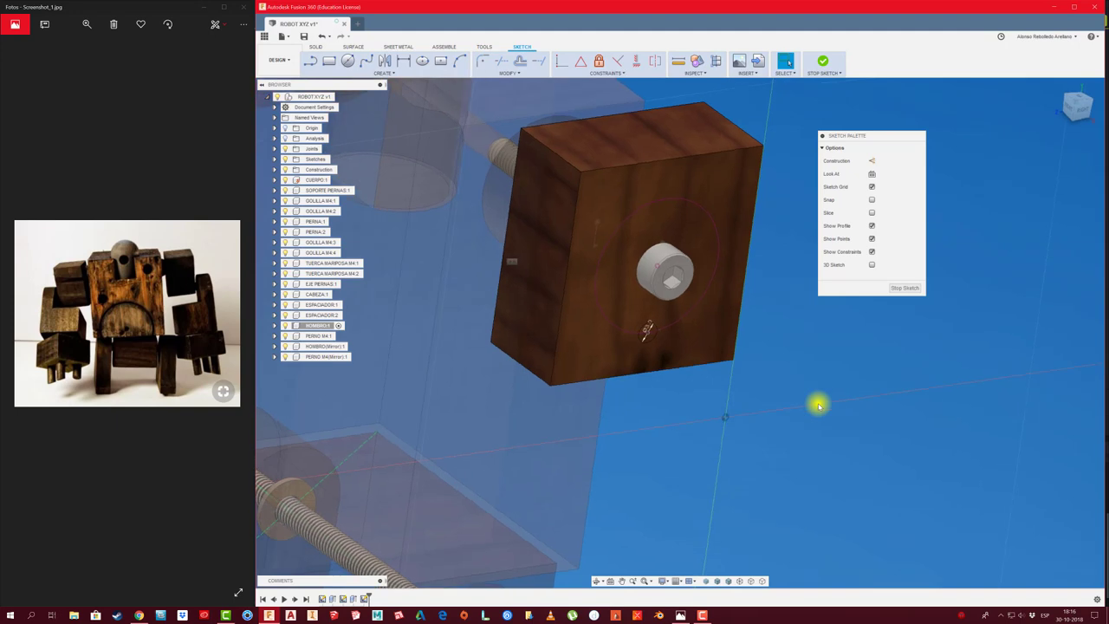
Extrude the ring and inner circle profiles as a cut into the shoulder block.
key(e)
click(650, 332)
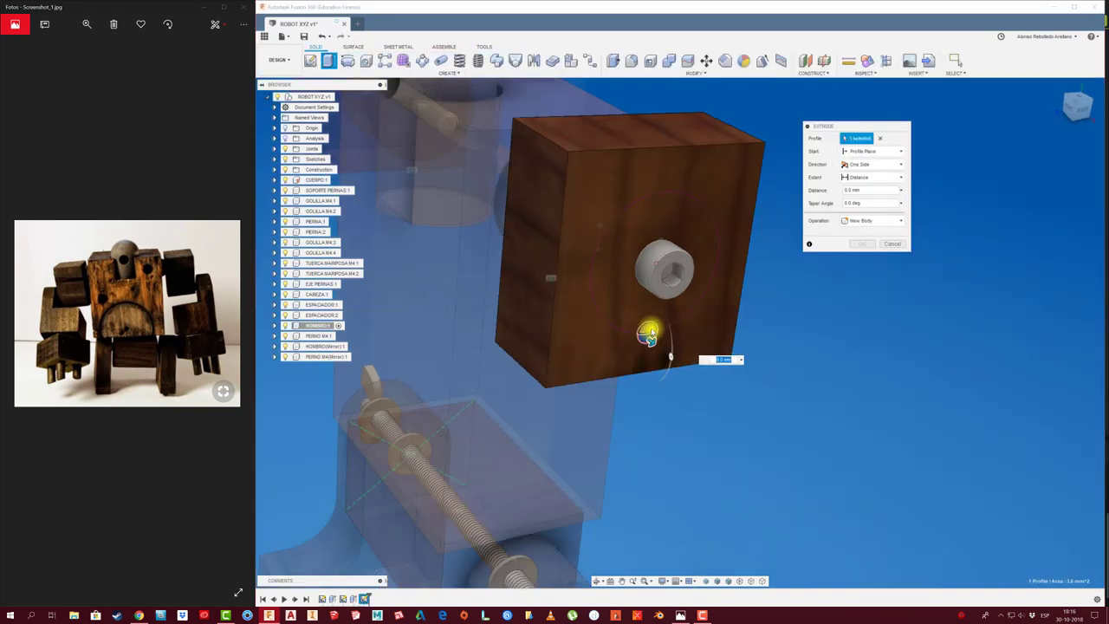
click(657, 345)
mouse_move(656, 345)
mouse_down()
mouse_move(544, 292)
mouse_move(553, 334)
mouse_up()
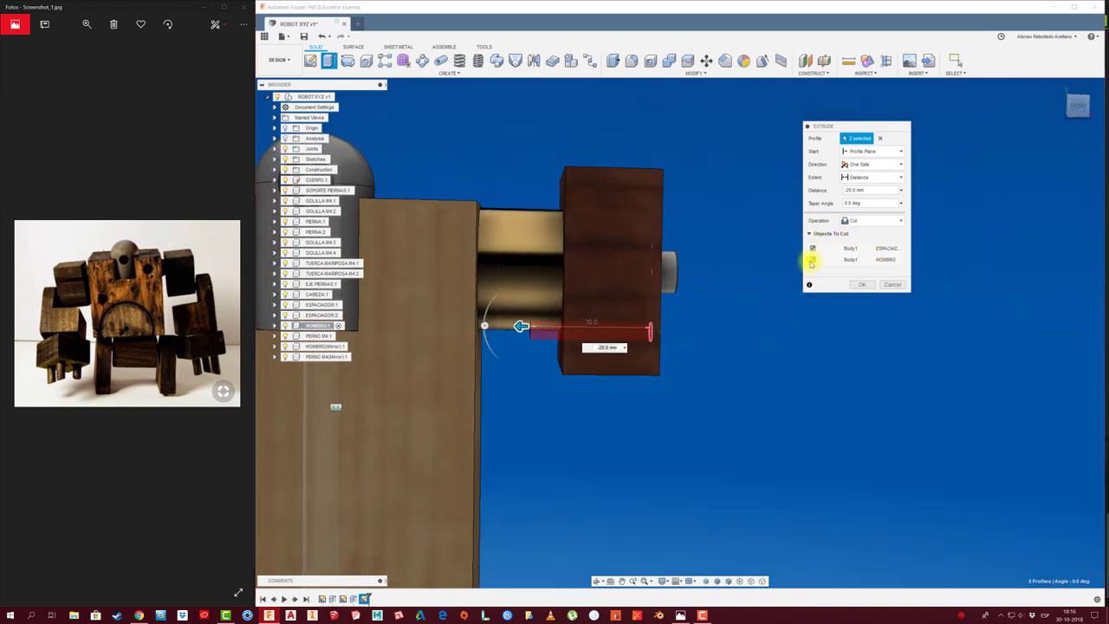
click(863, 286)
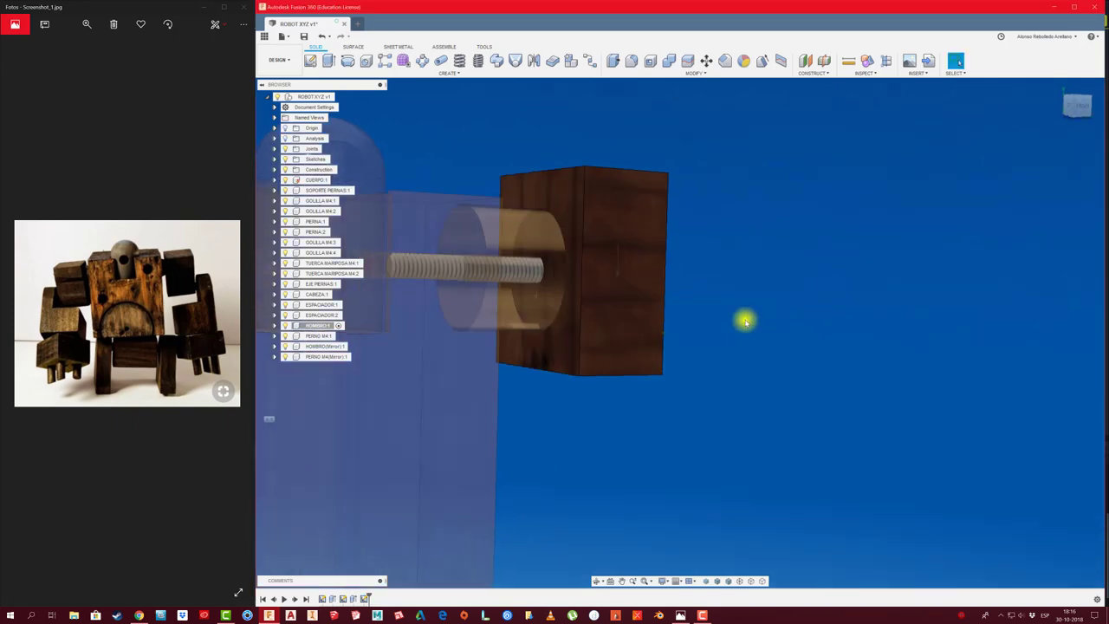
mouse_move(745, 322)
shift+middle_down()
mouse_move(436, 317)
mouse_move(355, 364)
shift+middle_up()
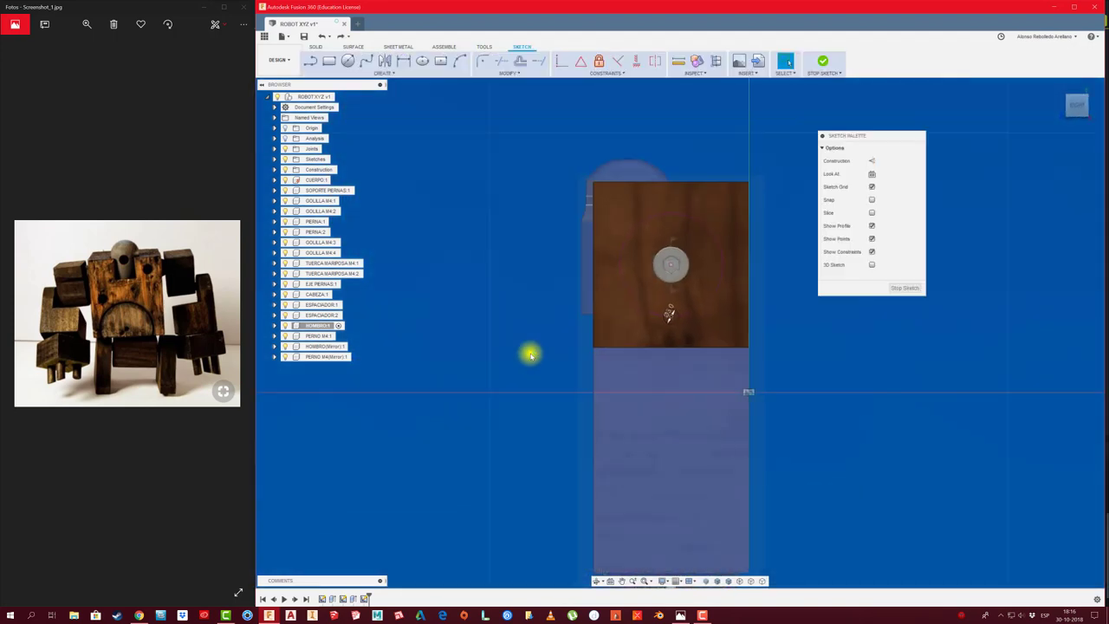
Re-extrude both bolt-head circle profiles as a 20 mm deep cut and check the depth.
key(e)
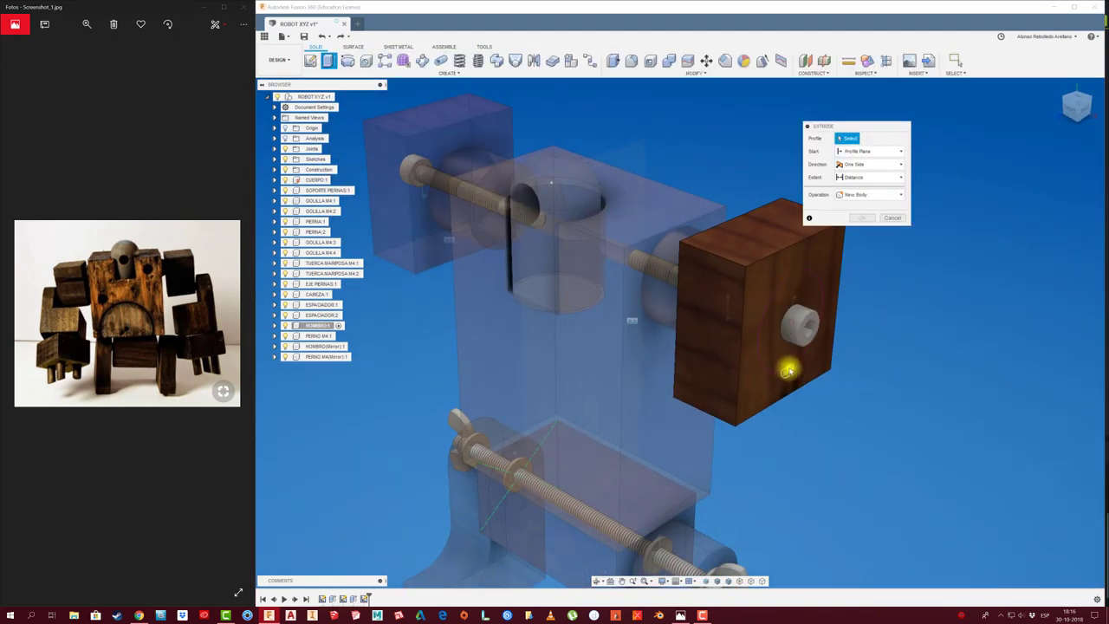
click(788, 369)
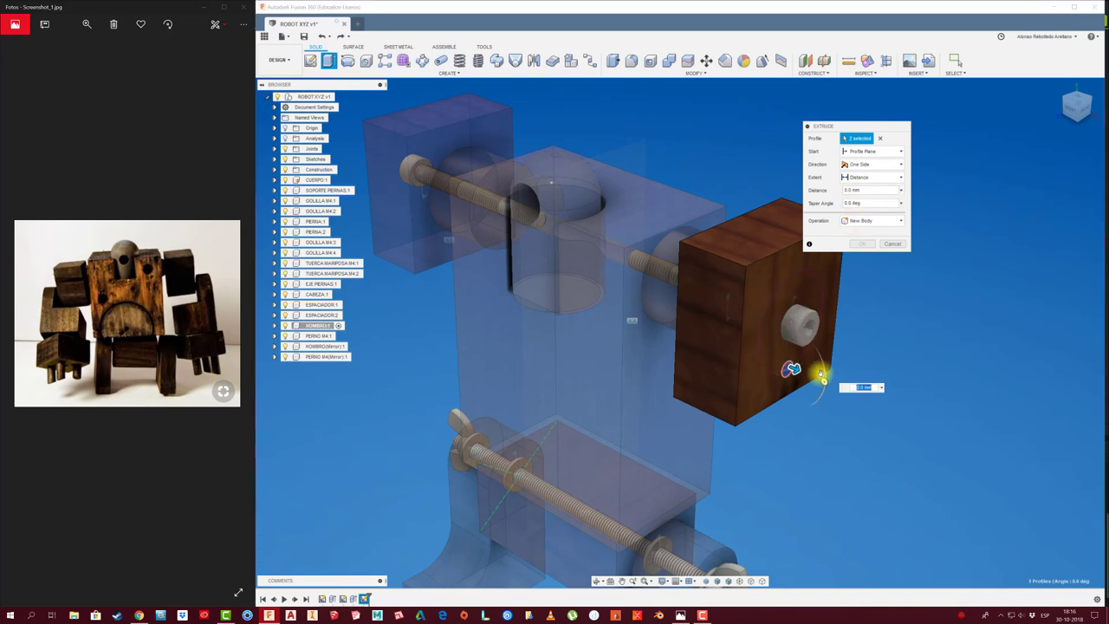
drag(789, 367, 697, 326)
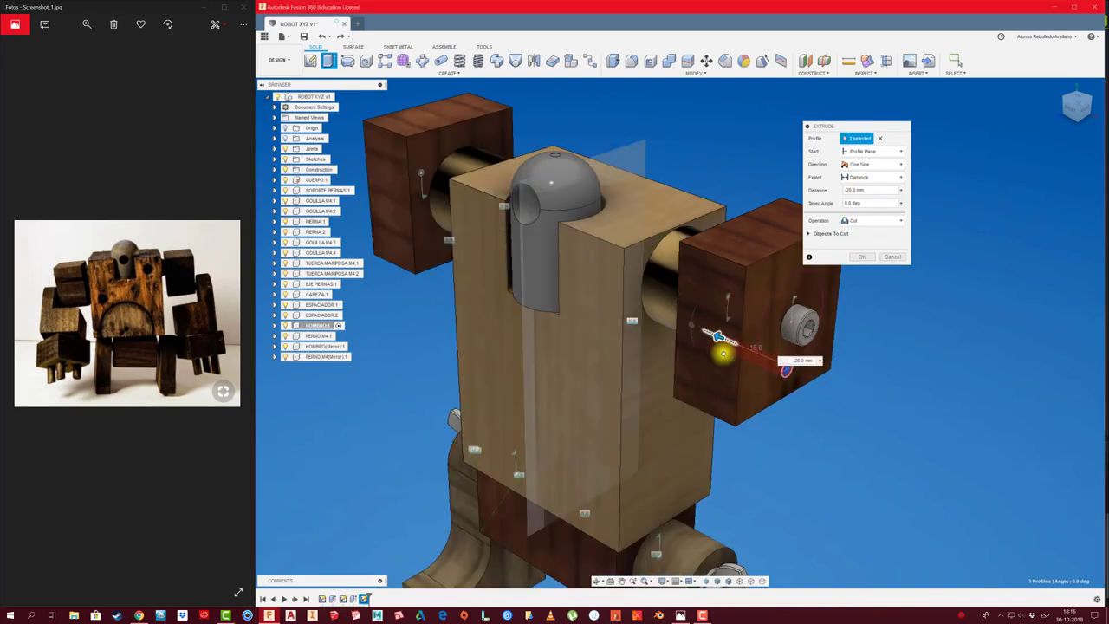
shift+middle_drag(723, 353, 664, 346)
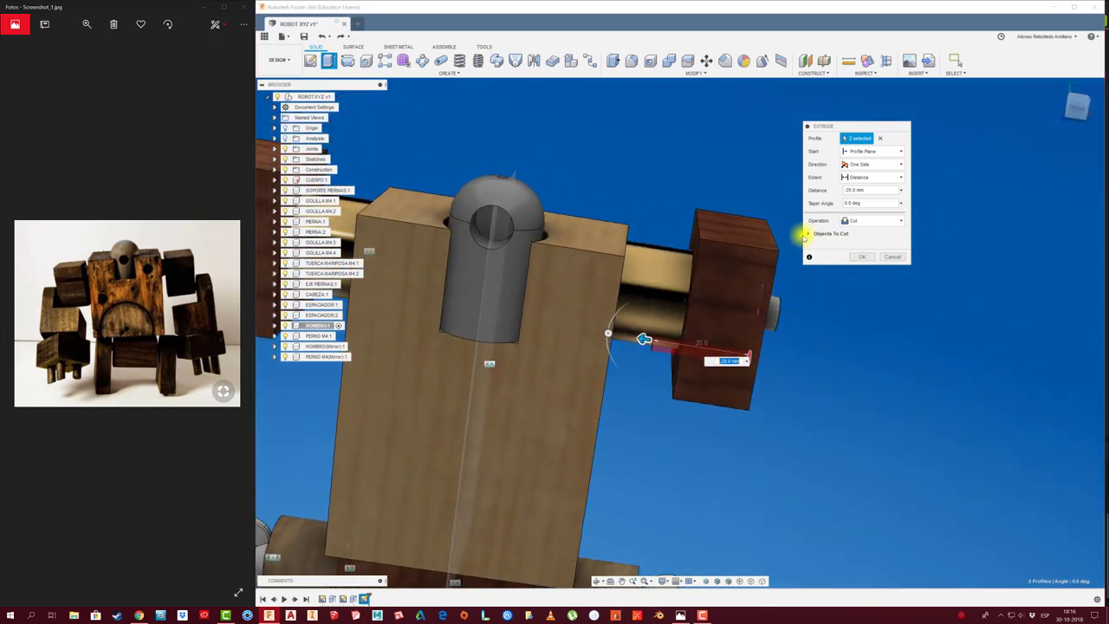
shift+middle_drag(805, 235, 668, 389)
scroll(656, 377, up, 3)
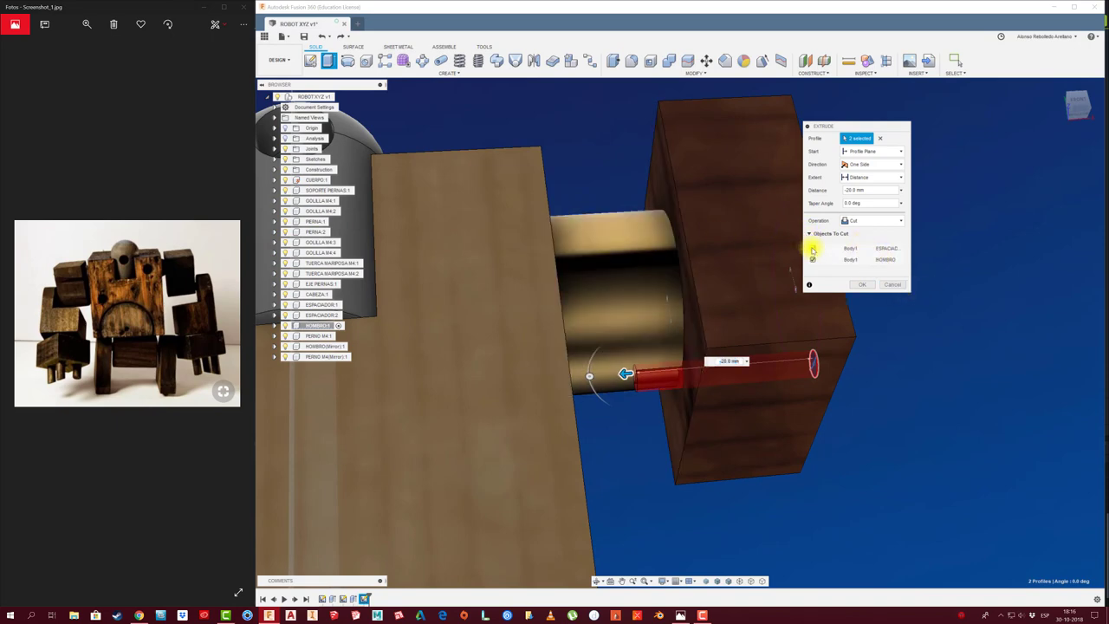
Apply the bolt-head recess cut and make the top-level robot assembly active.
click(862, 284)
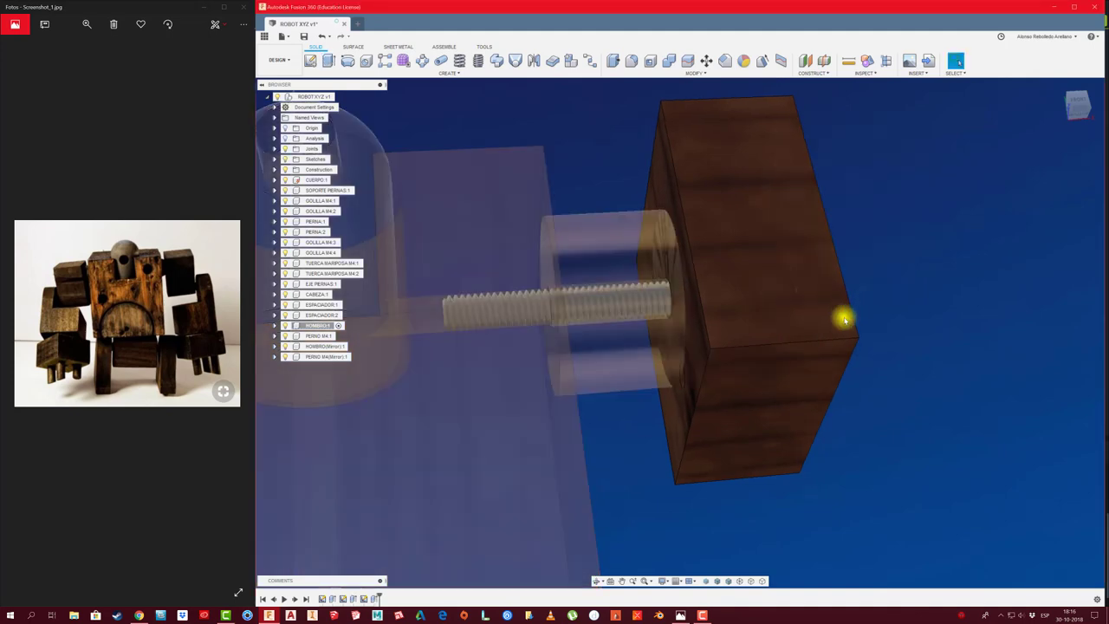
shift+middle_drag(844, 317, 704, 383)
scroll(703, 384, down, 5)
shift+middle_drag(849, 349, 432, 157)
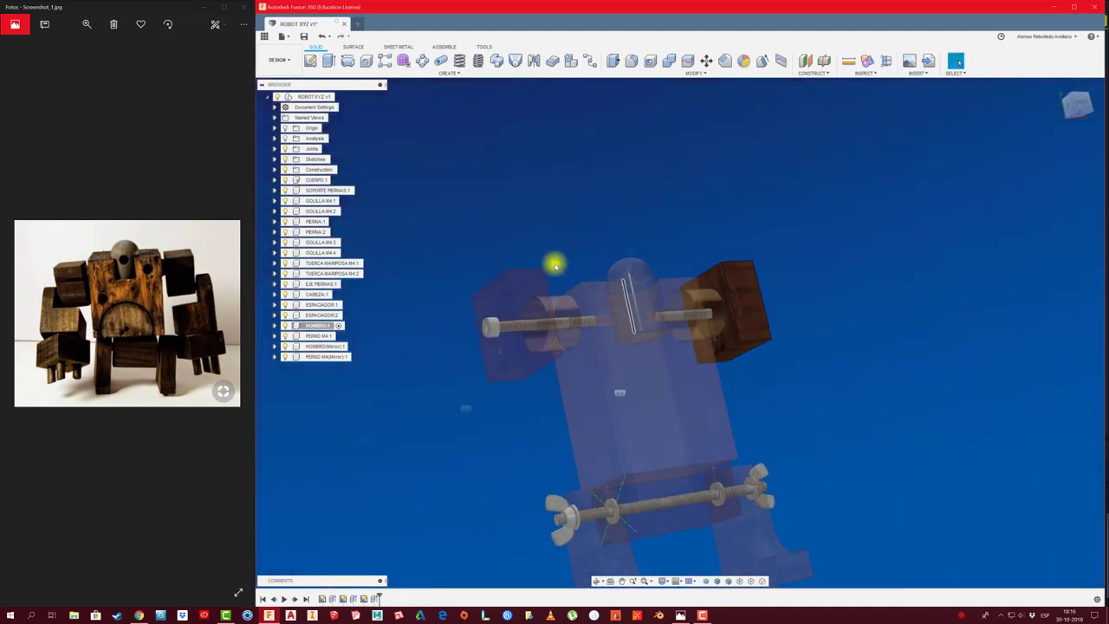
click(338, 96)
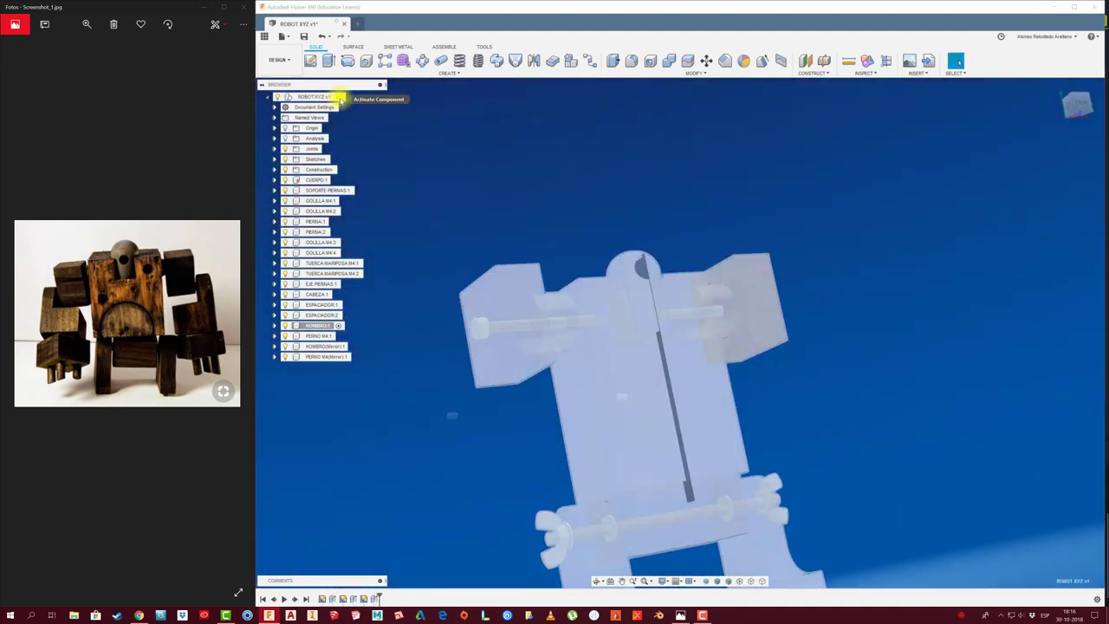
mouse_move(436, 166)
shift+middle_down()
mouse_move(468, 279)
mouse_move(611, 364)
mouse_move(557, 344)
mouse_move(550, 321)
mouse_move(693, 338)
mouse_move(852, 379)
mouse_move(842, 387)
shift+middle_up()
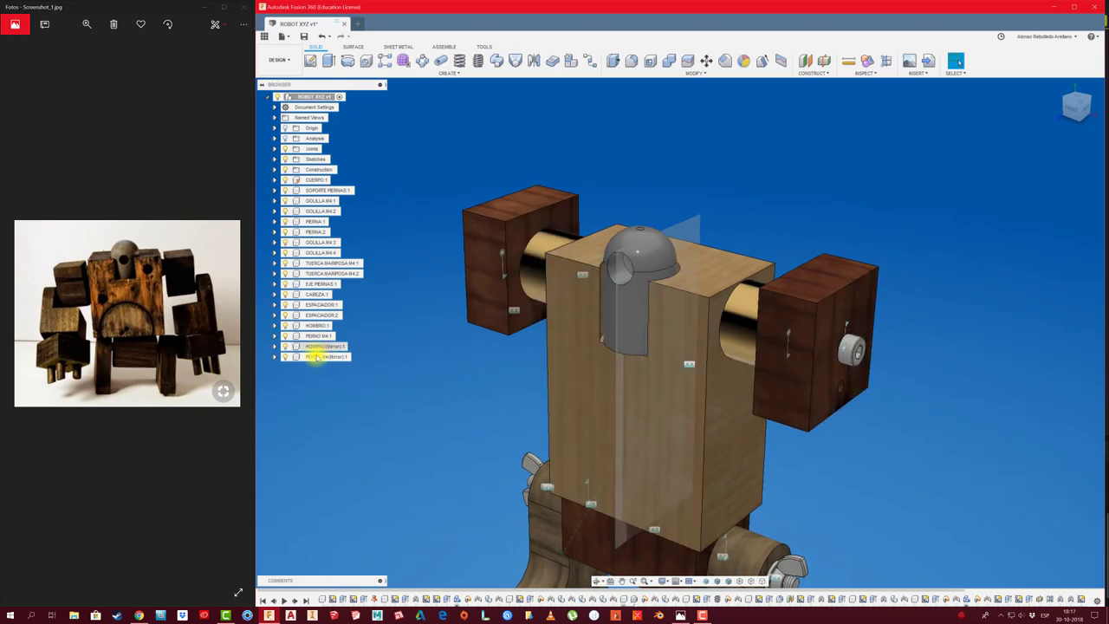
Delete PERNO M4(Mirror):1 and HOMBRO(Mirror):1, then select the HOMBRO shoulder block.
right_click(332, 357)
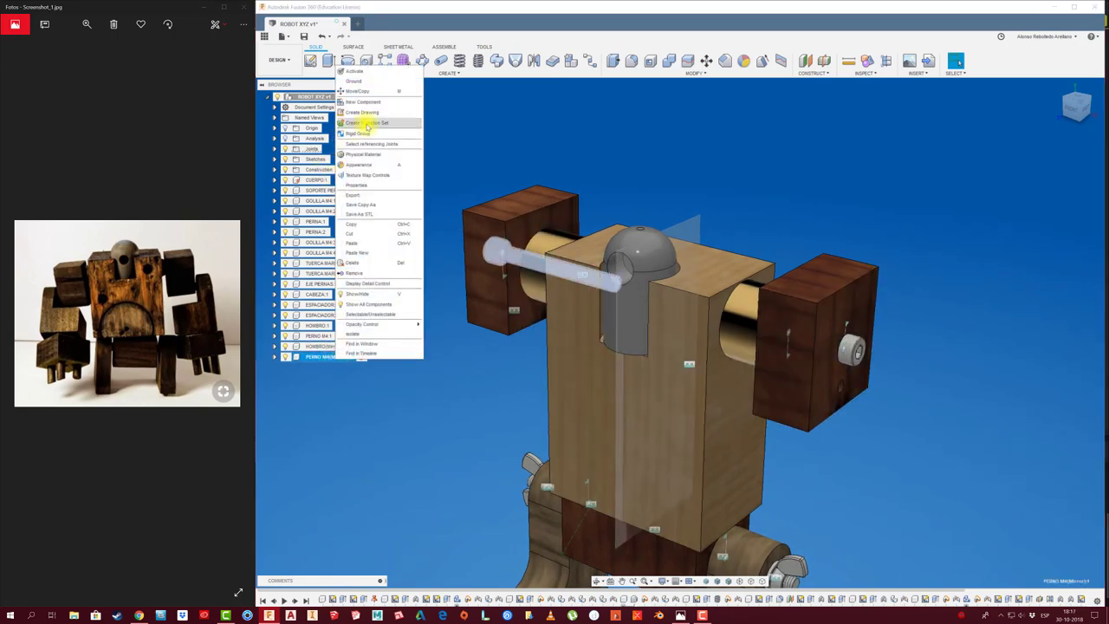
click(373, 263)
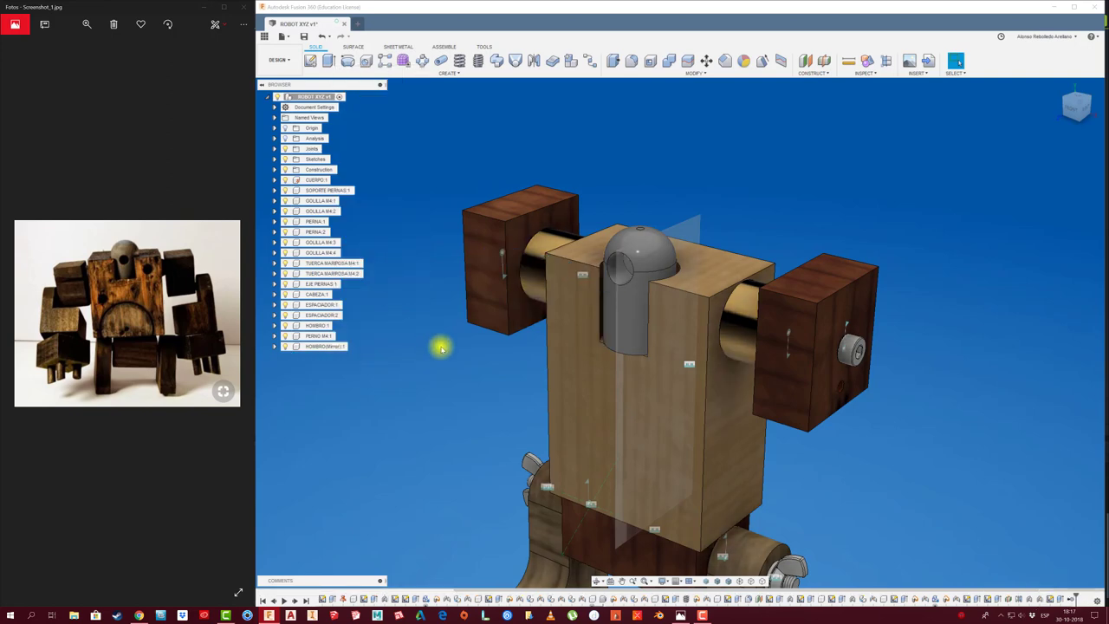
right_click(336, 347)
click(357, 258)
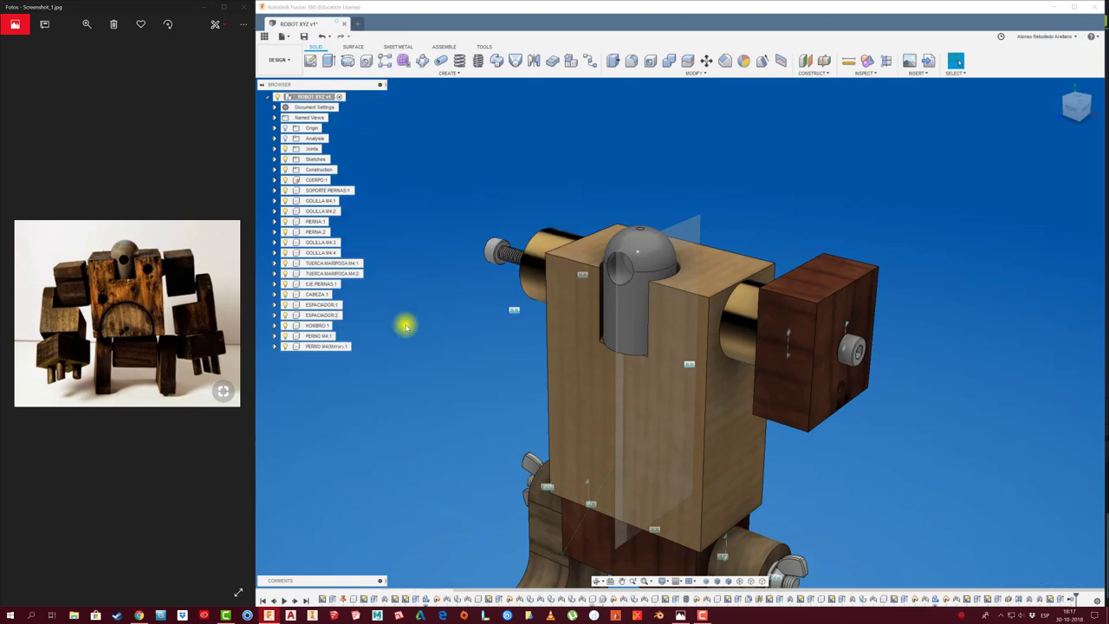
click(775, 401)
click(321, 326)
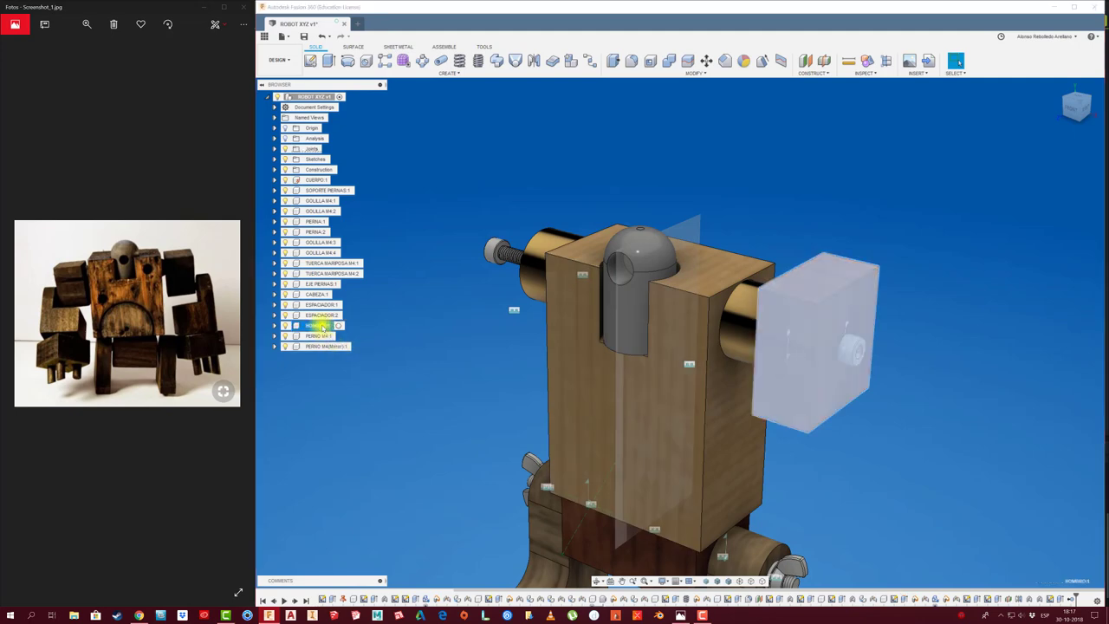
Move the HOMBRO:2 shoulder block copy -110 mm in X onto the other body side.
key(m)
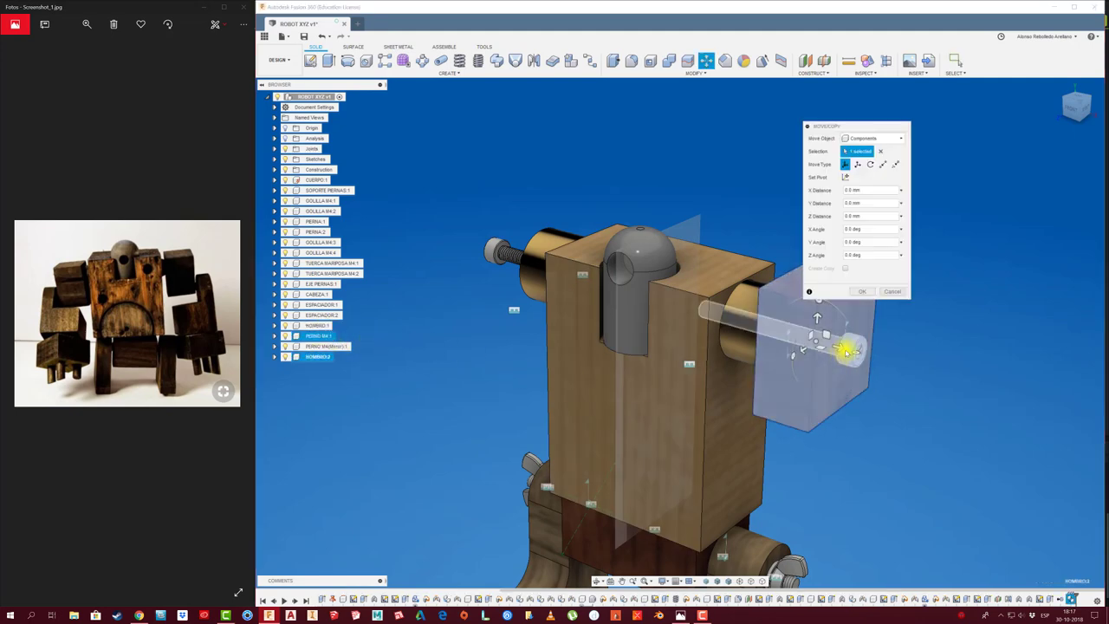
drag(843, 349, 494, 251)
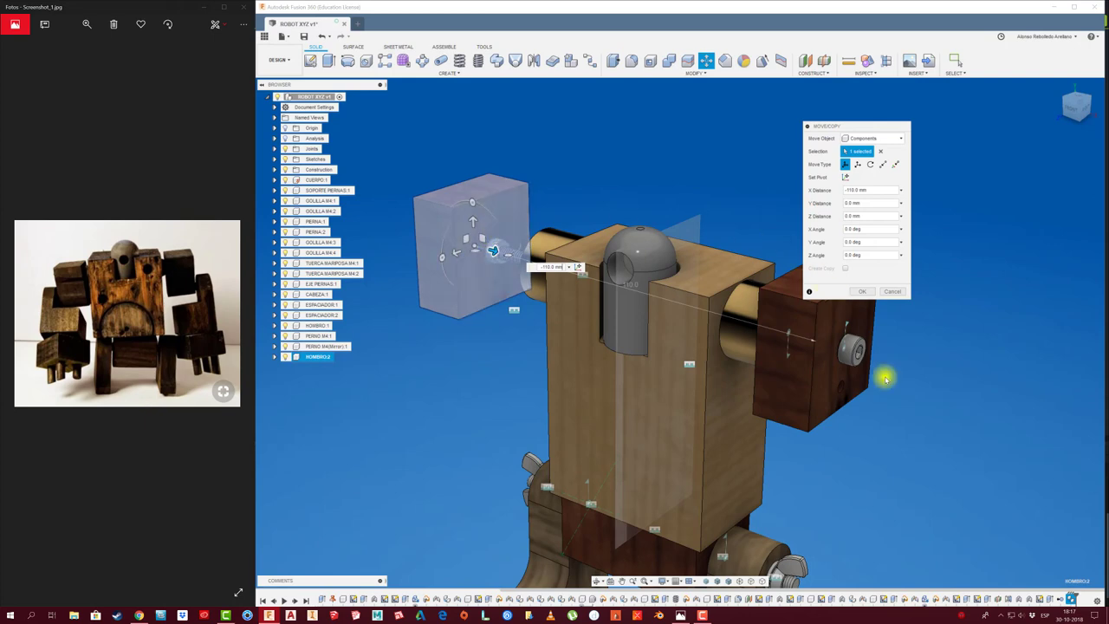
click(861, 292)
scroll(468, 337, up, 3)
scroll(500, 297, up, 2)
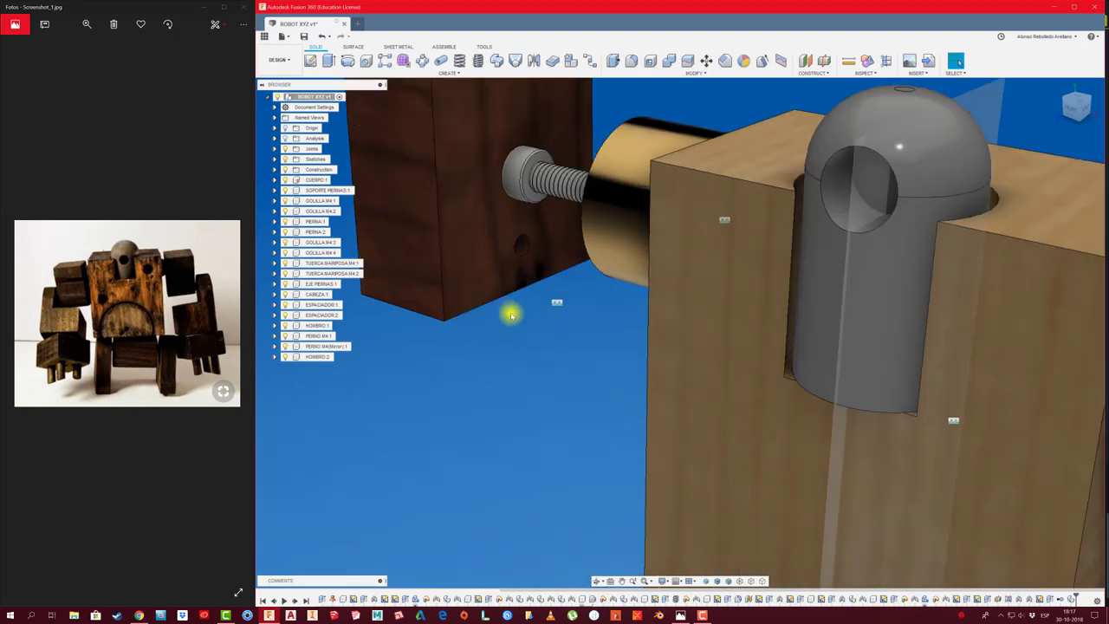
mouse_move(517, 346)
shift+middle_down()
mouse_move(476, 414)
mouse_move(534, 389)
mouse_move(568, 405)
shift+middle_up()
scroll(574, 404, up, 3)
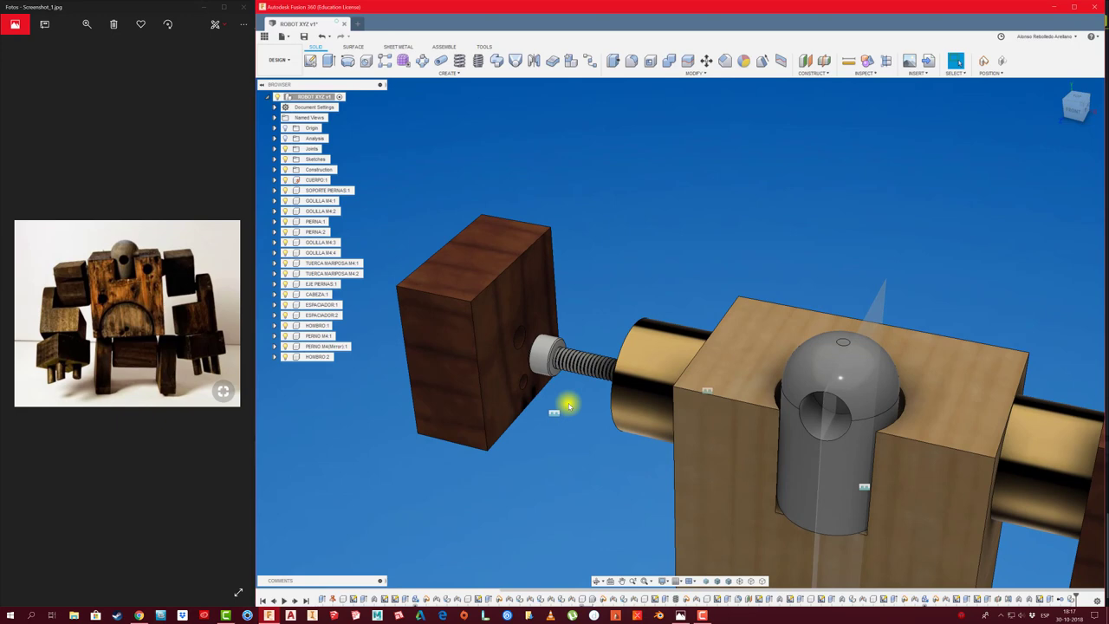
Attach the HOMBRO 2 block to the left bolt with a revolute joint.
key(j)
click(598, 308)
mouse_move(549, 344)
shift+middle_down()
mouse_move(548, 482)
mouse_move(635, 421)
mouse_move(702, 453)
mouse_move(700, 475)
shift+middle_up()
click(548, 483)
click(700, 475)
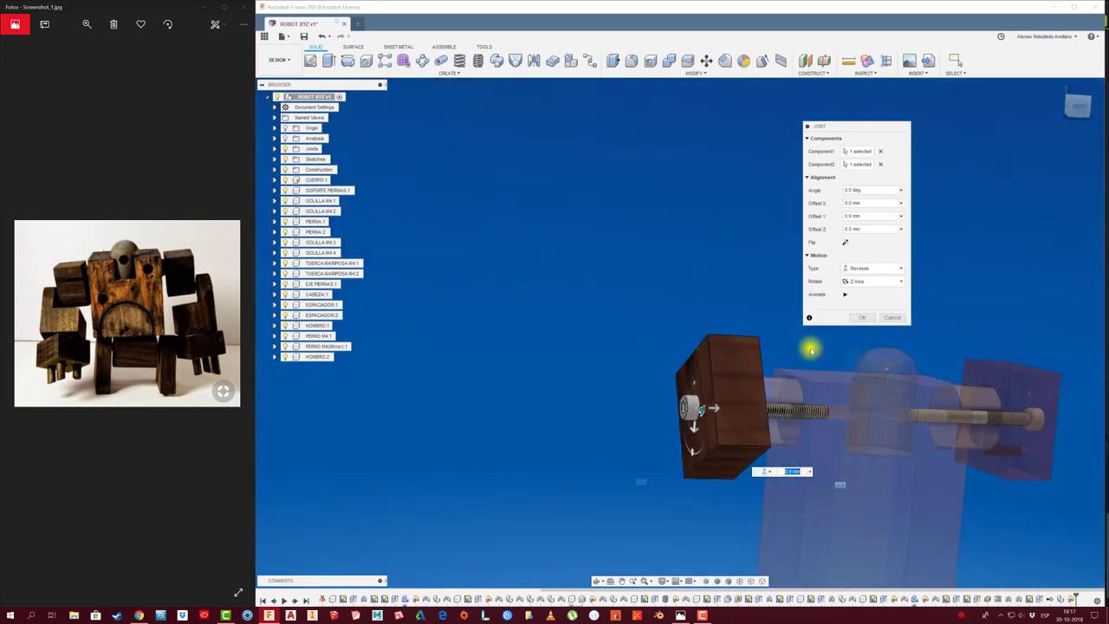
click(855, 319)
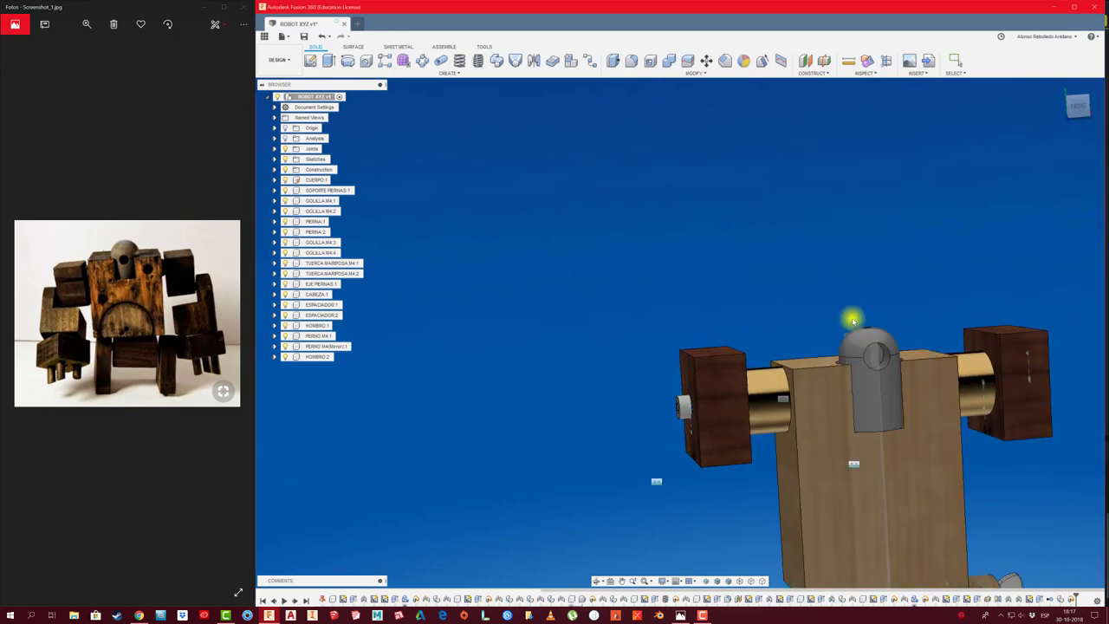
shift+middle_drag(849, 318, 765, 334)
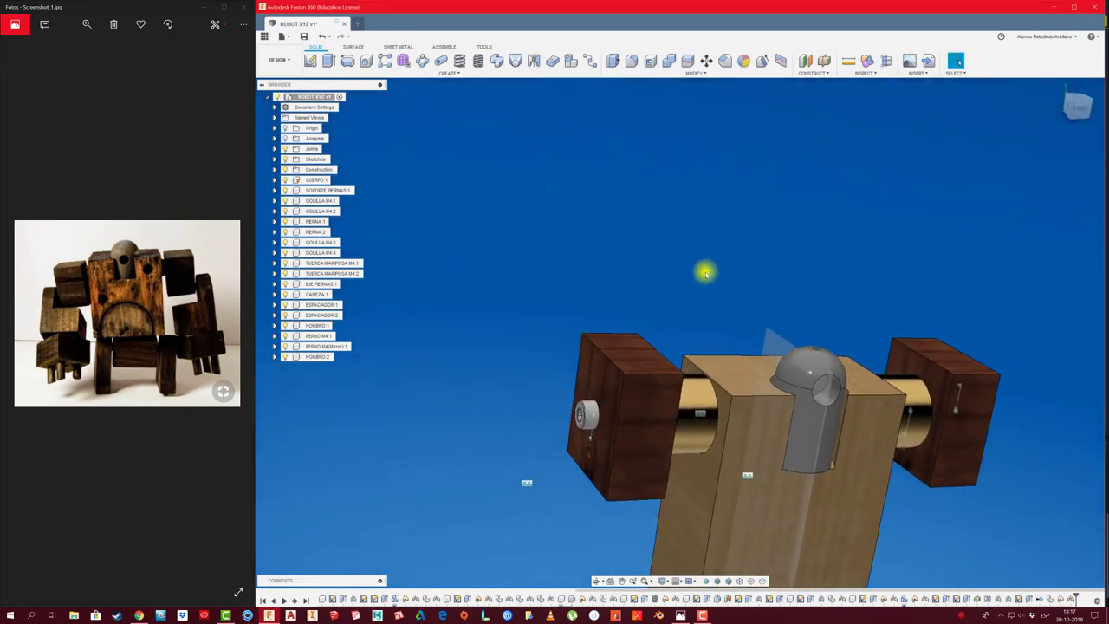
click(631, 59)
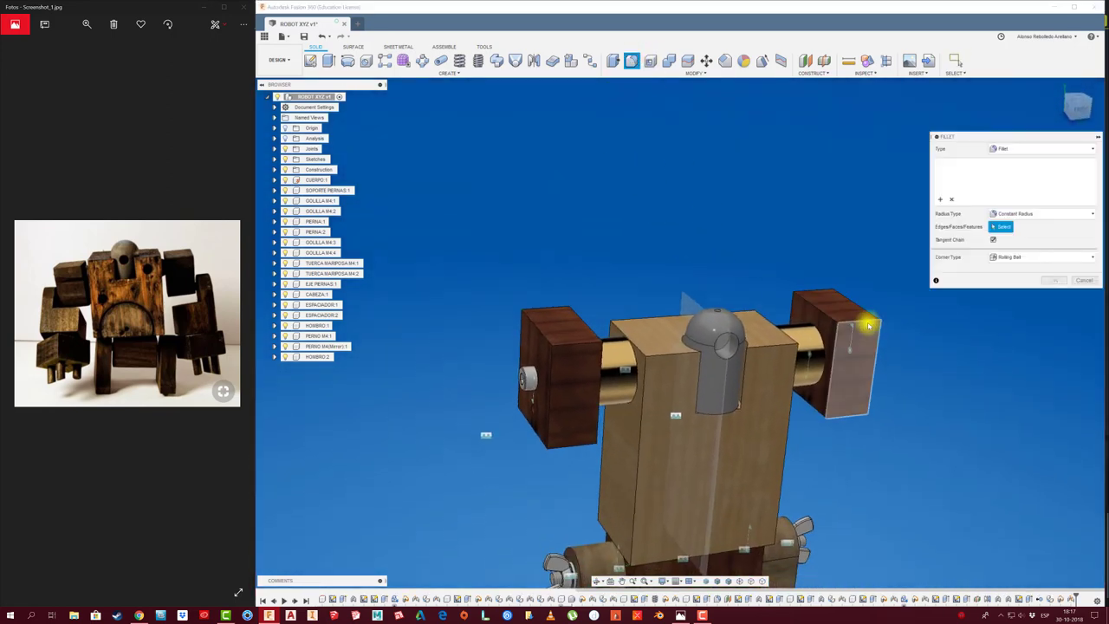
Fillet the selected shoulder block edge to round it off.
click(865, 321)
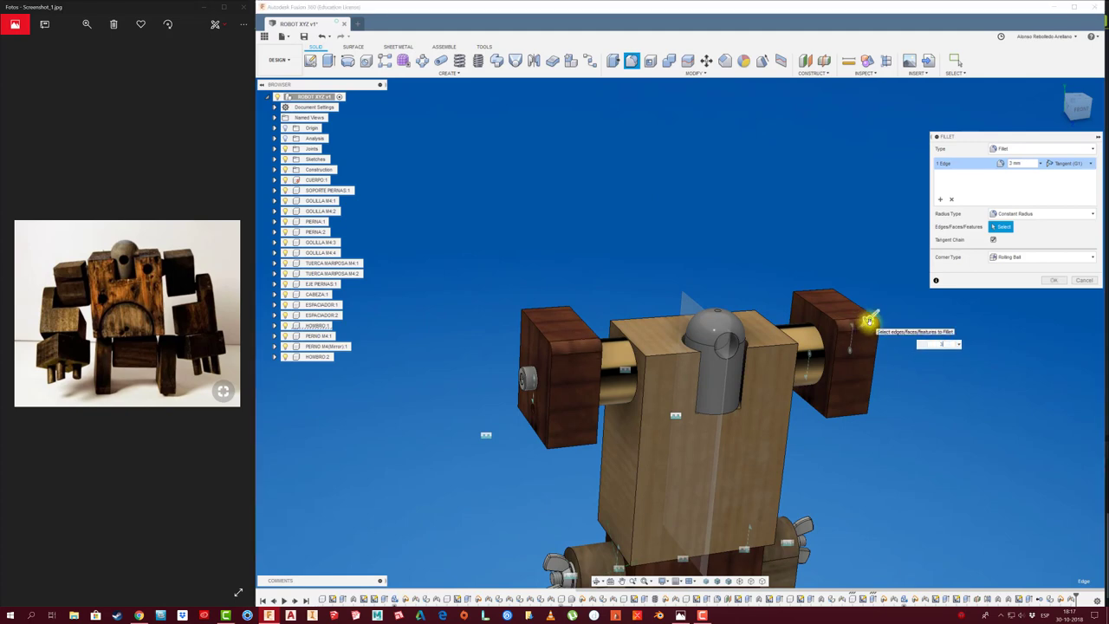
click(1050, 283)
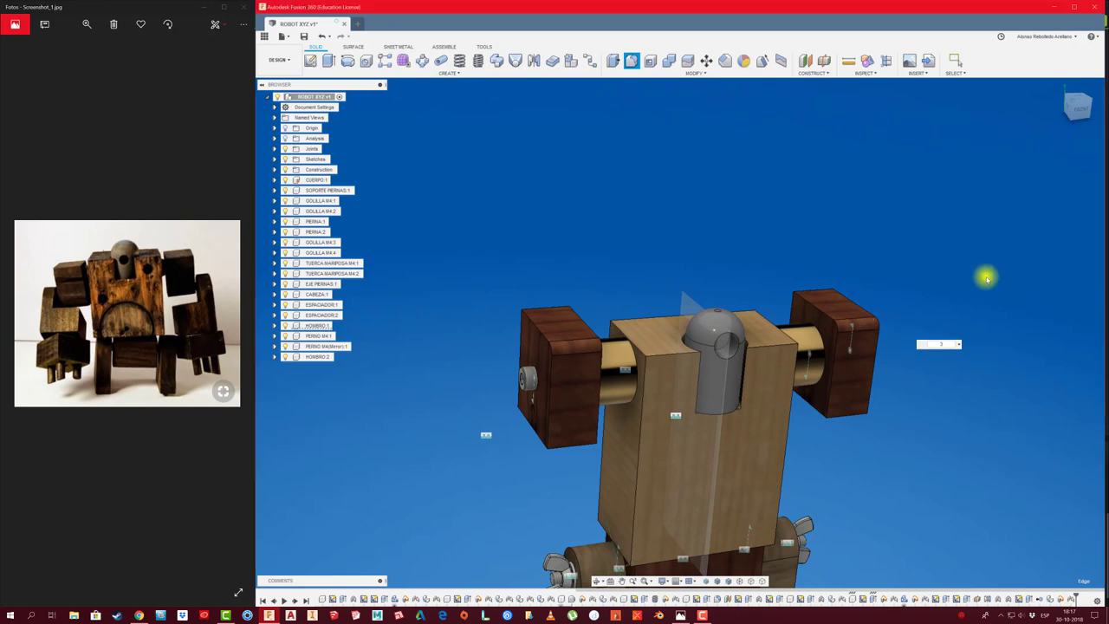
mouse_move(918, 275)
shift+middle_down()
mouse_move(895, 298)
mouse_move(379, 332)
mouse_move(391, 339)
shift+middle_up()
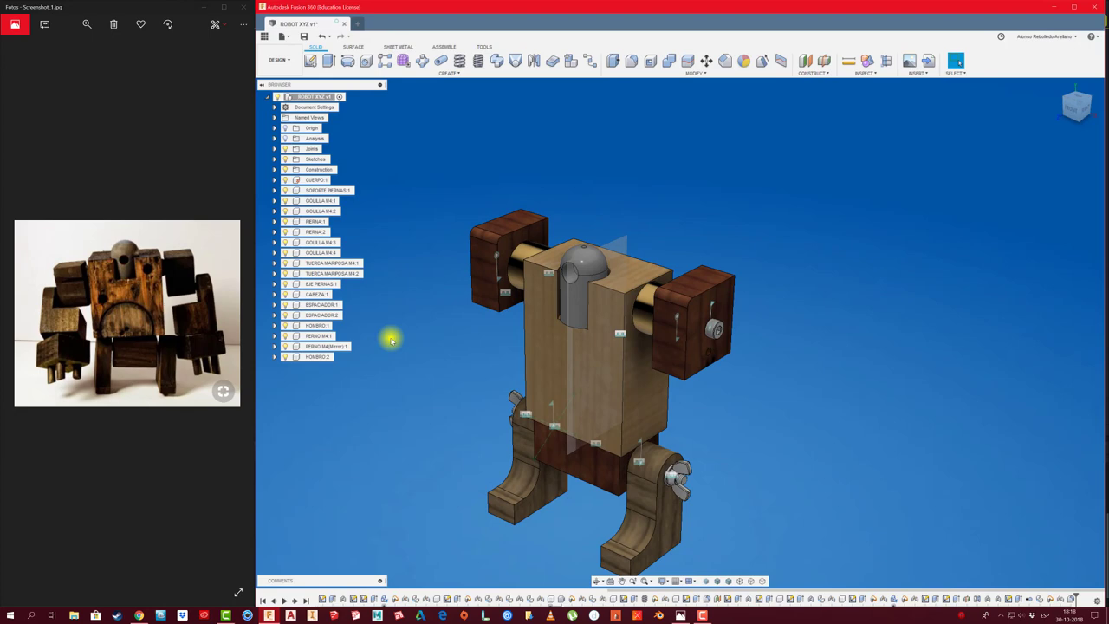
mouse_move(390, 340)
shift+middle_down()
mouse_move(376, 335)
mouse_move(428, 258)
shift+middle_up()
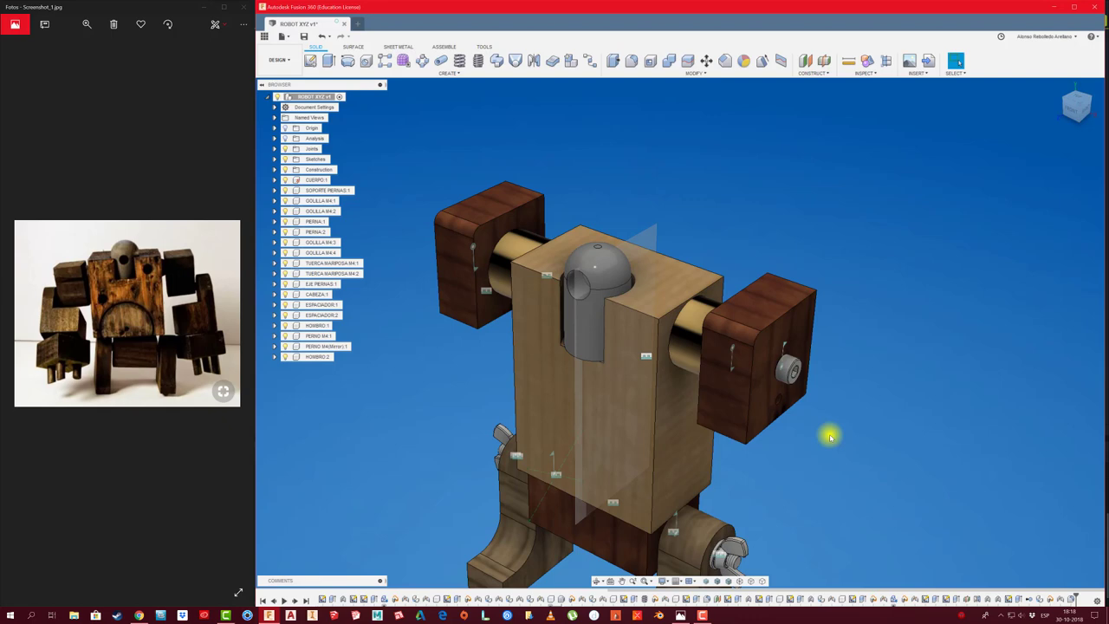
scroll(829, 436, down, 3)
mouse_move(829, 433)
shift+middle_down()
mouse_move(780, 382)
mouse_move(737, 370)
shift+middle_up()
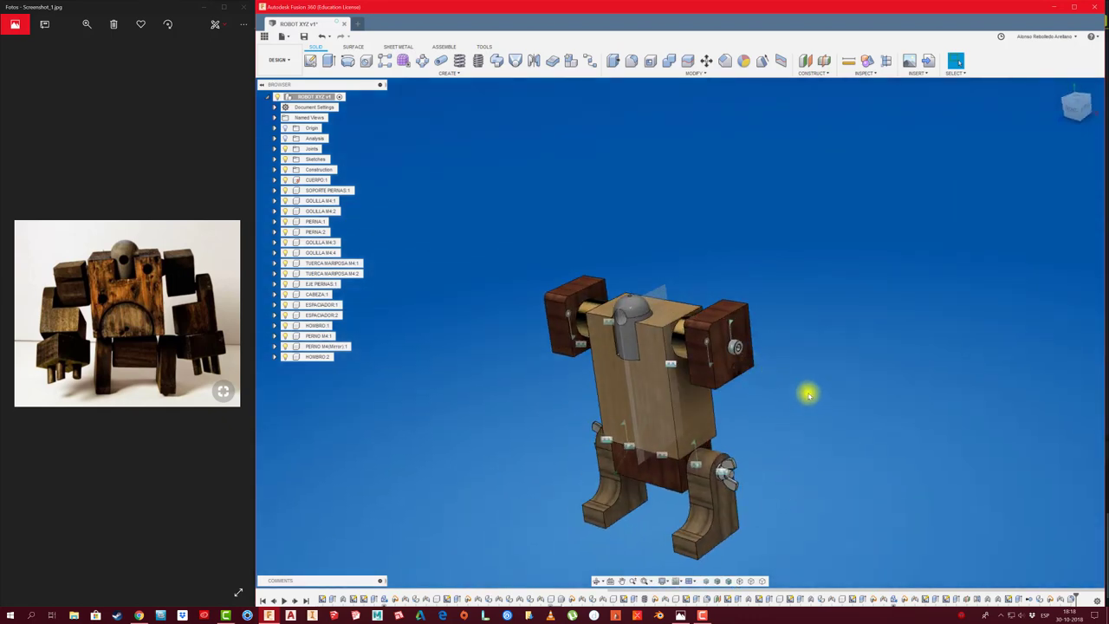
shift+middle_drag(779, 475, 453, 352)
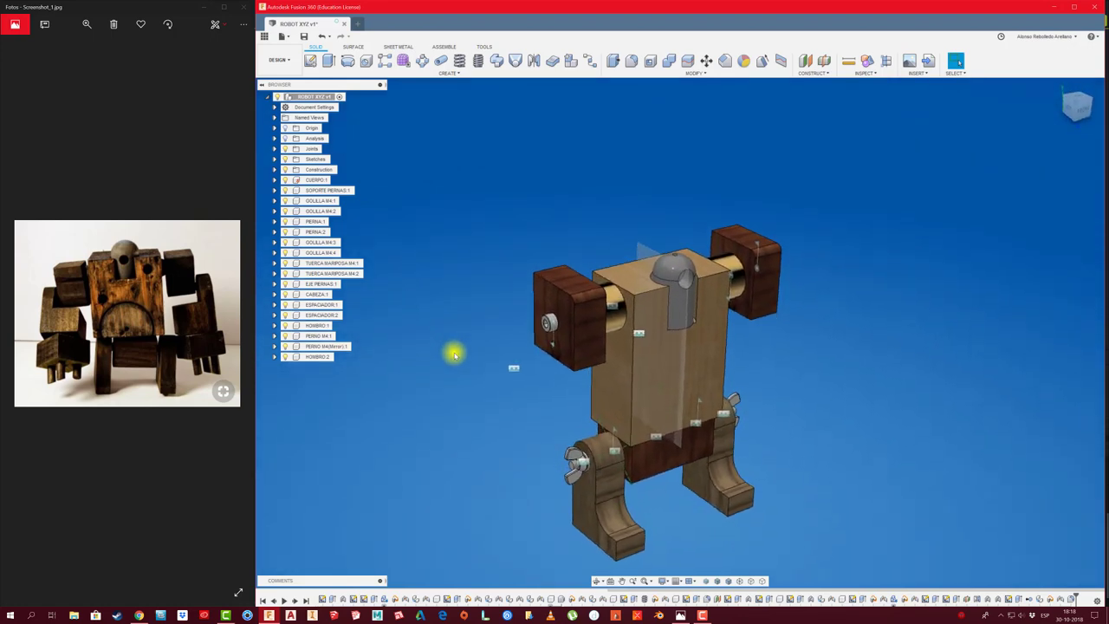